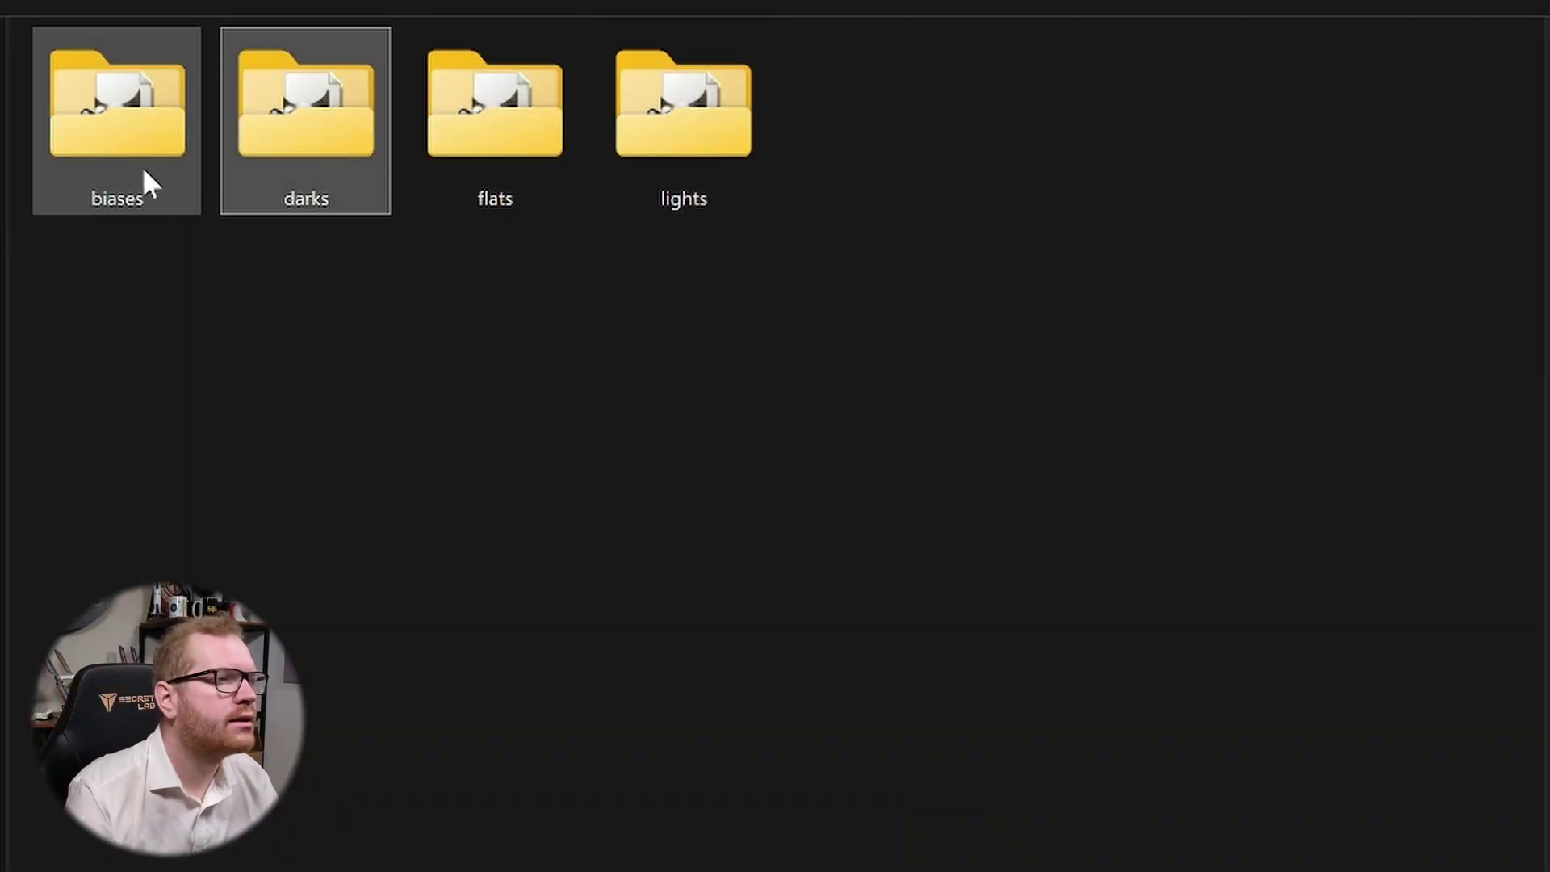
# Look through the lights, flats, darks and biases folders to examine the frames stored in each
pyautogui.moveTo(79, 271); pyautogui.dragTo(725, 245)
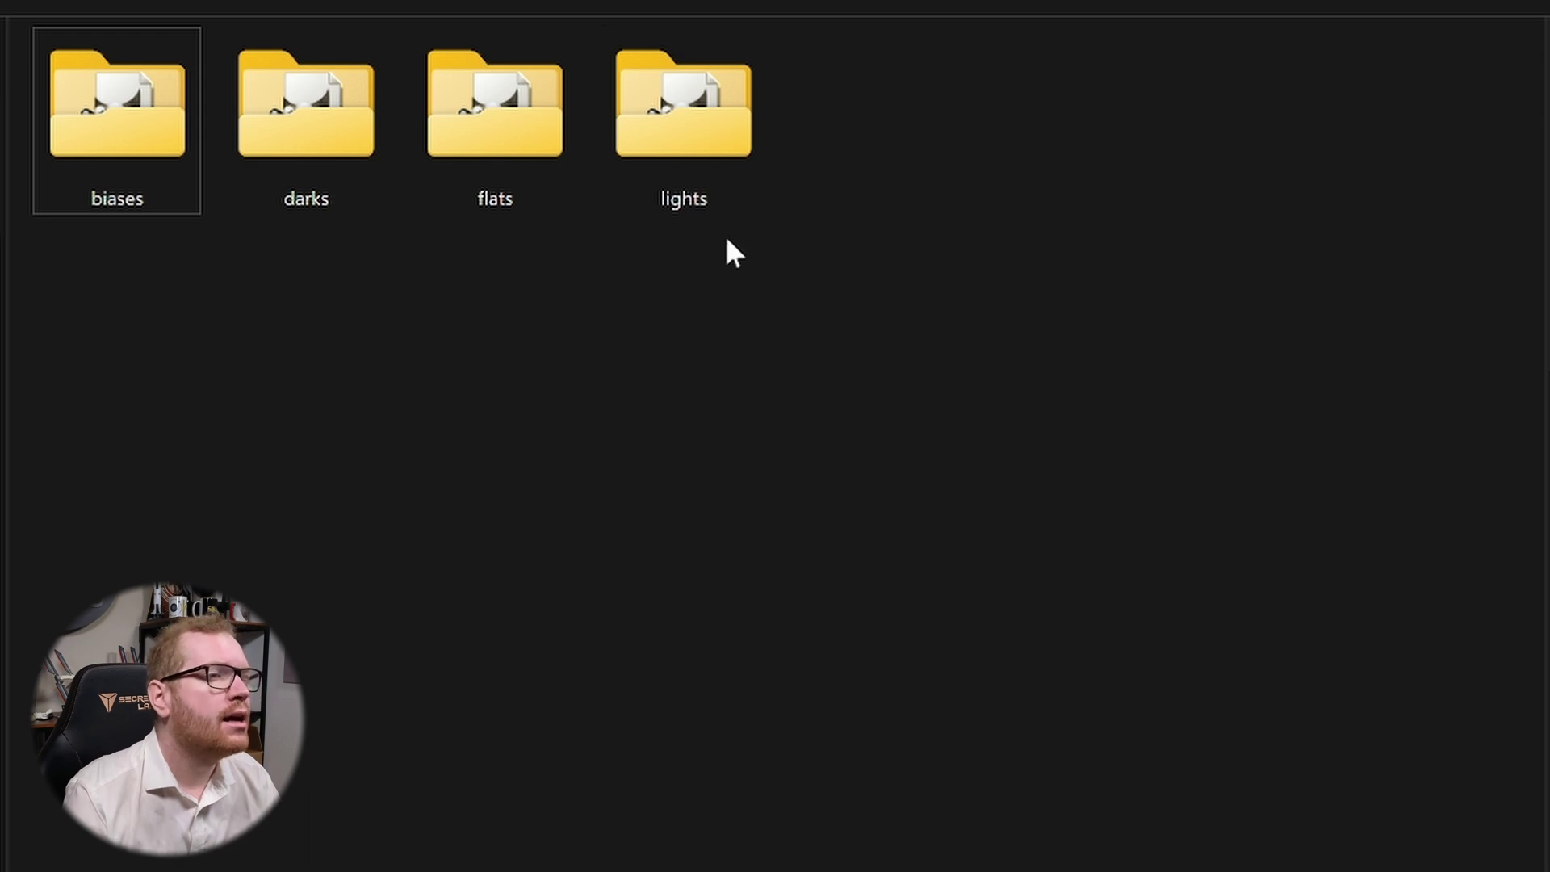
pyautogui.doubleClick(680, 118)
pyautogui.hotkey('alt', 'Left')
pyautogui.click(509, 109)
pyautogui.doubleClick(509, 110)
pyautogui.hotkey('alt', 'Left')
pyautogui.doubleClick(262, 113)
pyautogui.hotkey('alt', 'Left')
pyautogui.click(61, 110)
pyautogui.doubleClick(61, 109)
pyautogui.hotkey('alt', 'Left')
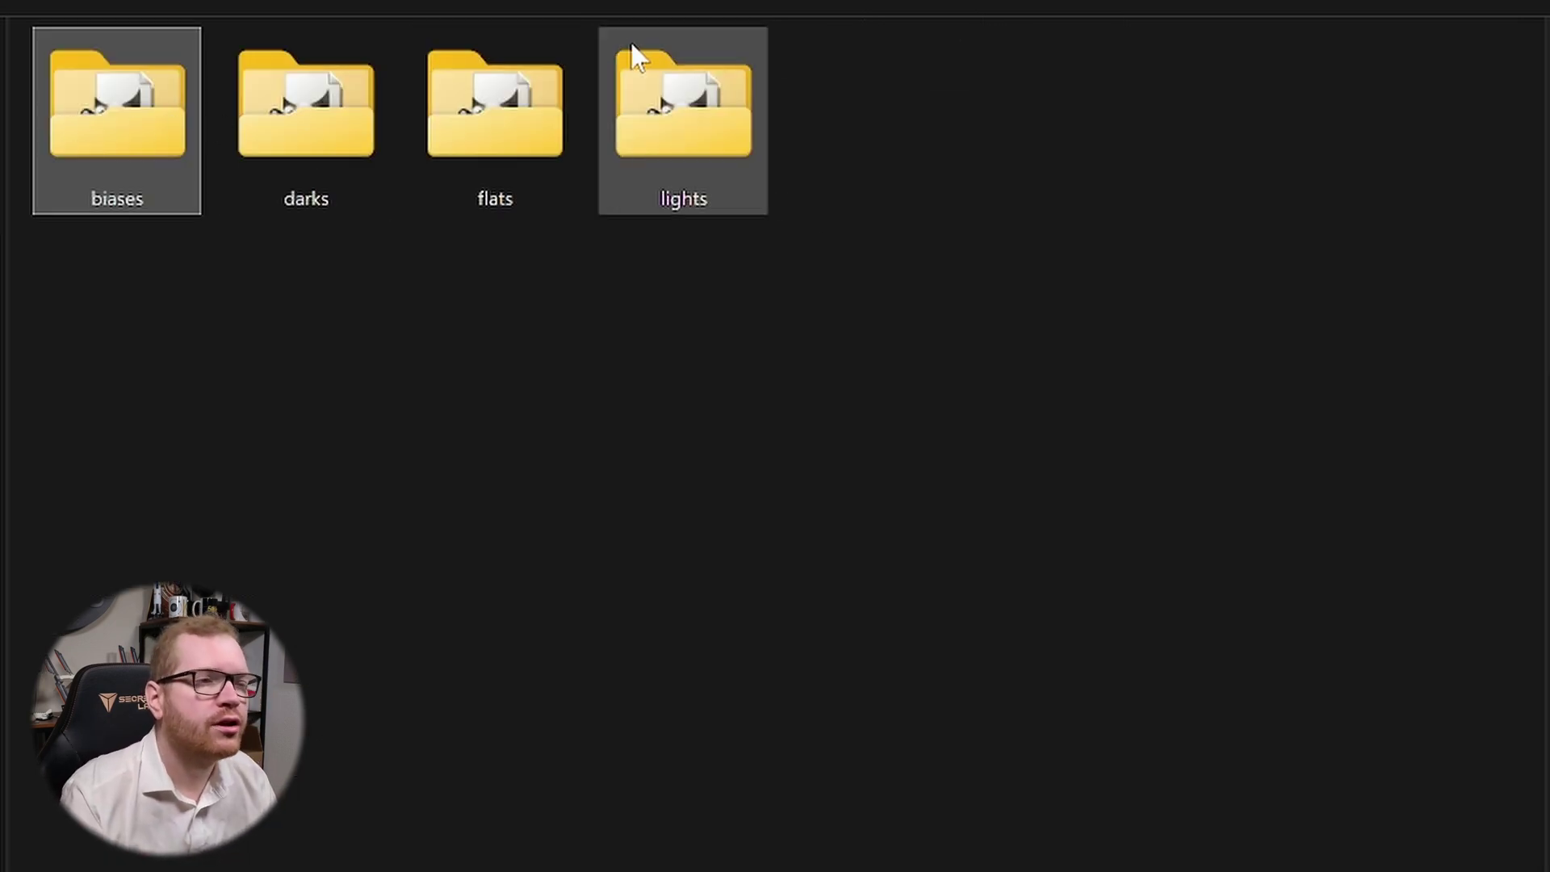
pyautogui.doubleClick(675, 104)
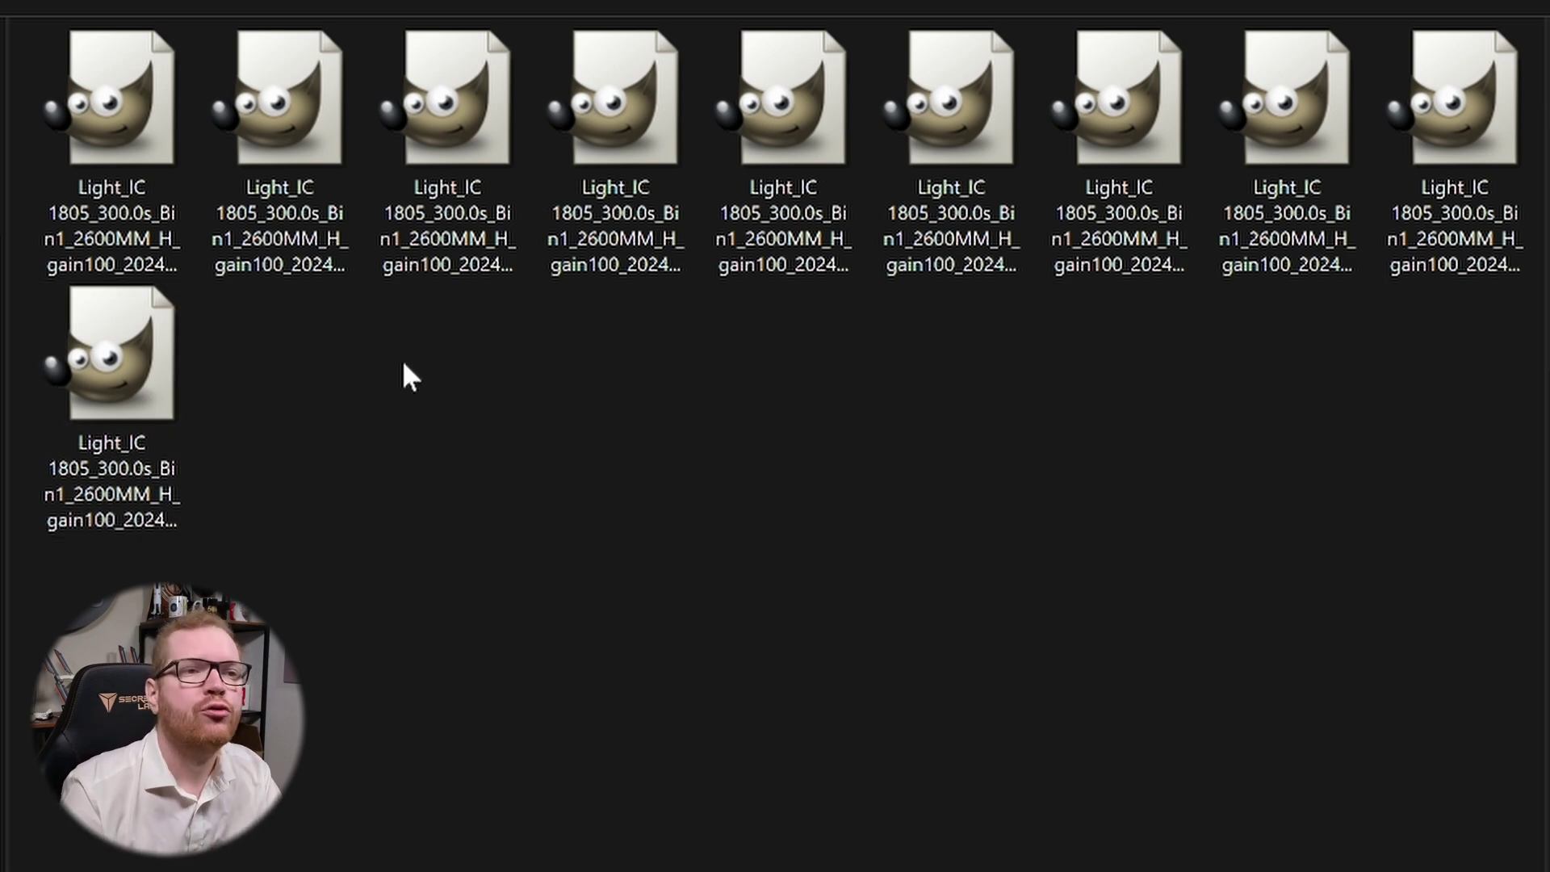
pyautogui.hotkey('alt', 'Up')
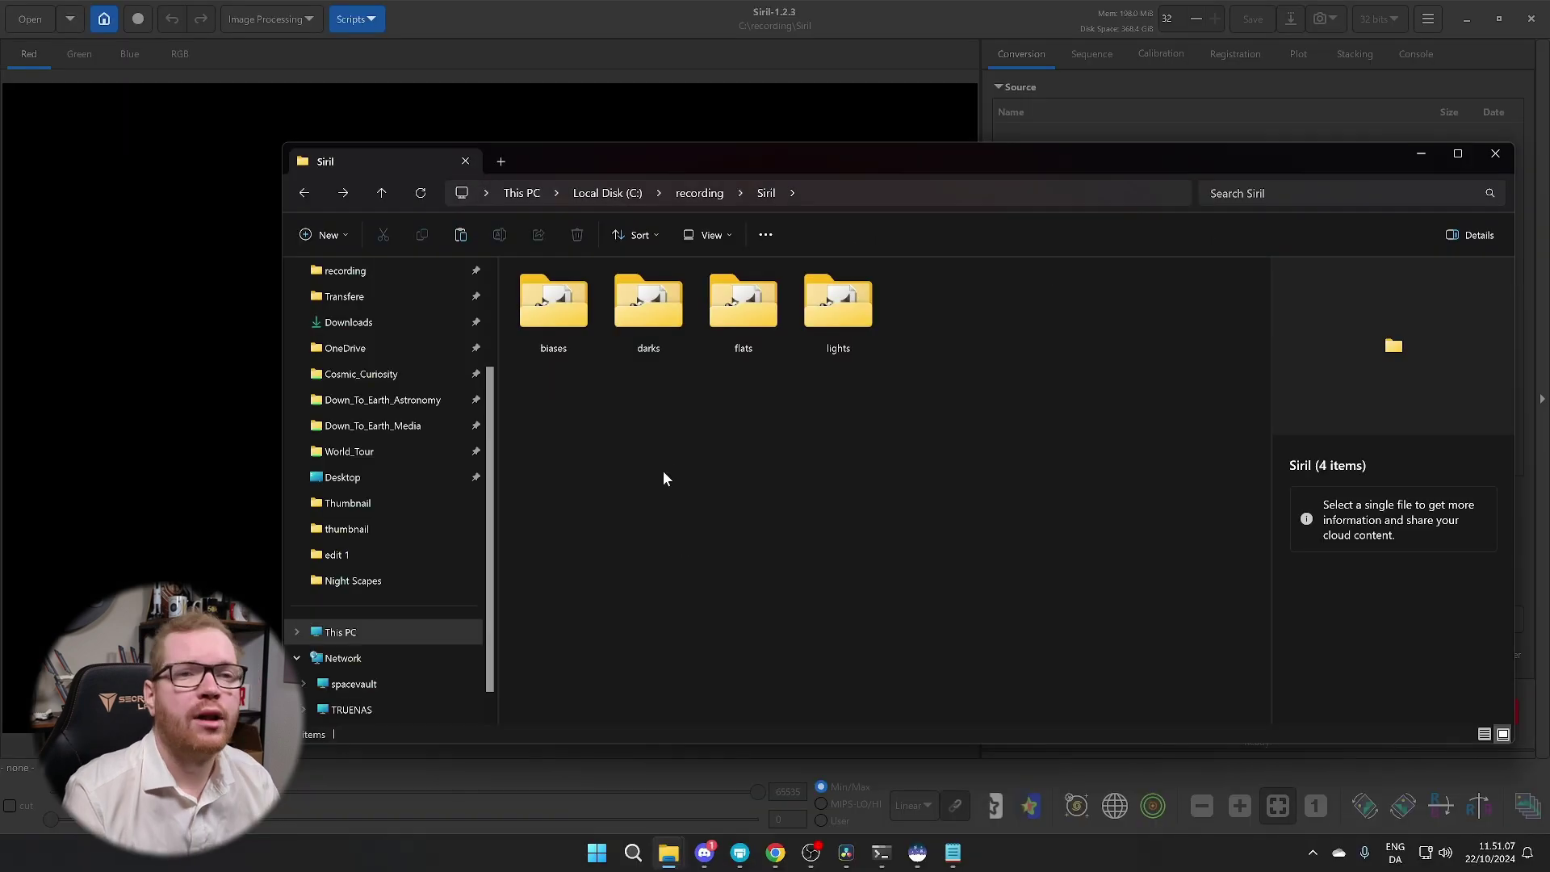
# Switch to Siril, set the working directory to C:\recording\Siril and run the OSC_Preprocessing script
pyautogui.click(201, 292)
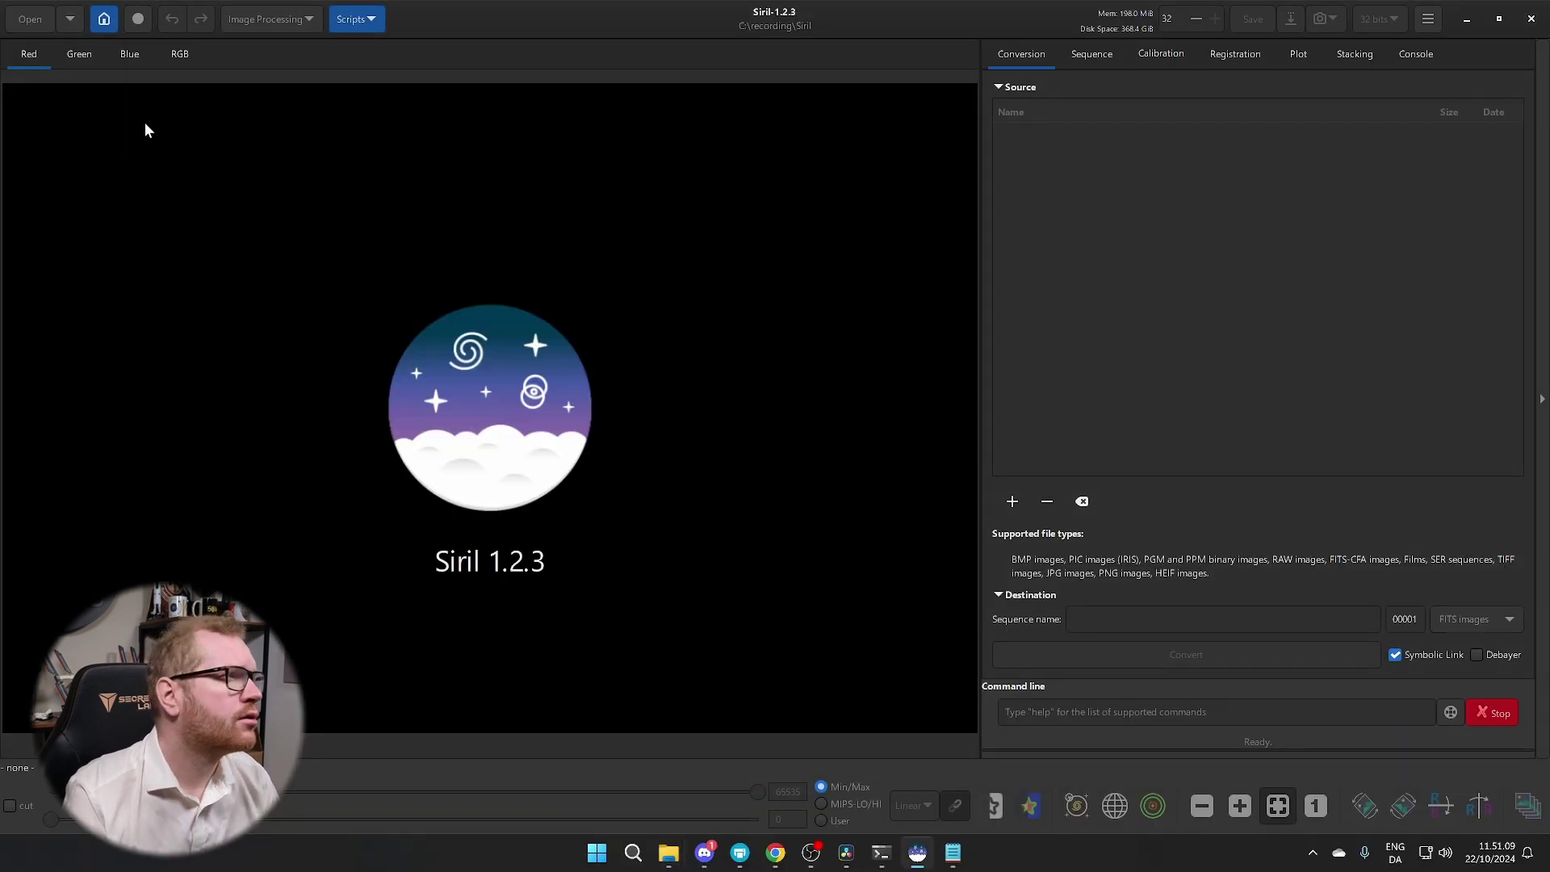
pyautogui.click(105, 22)
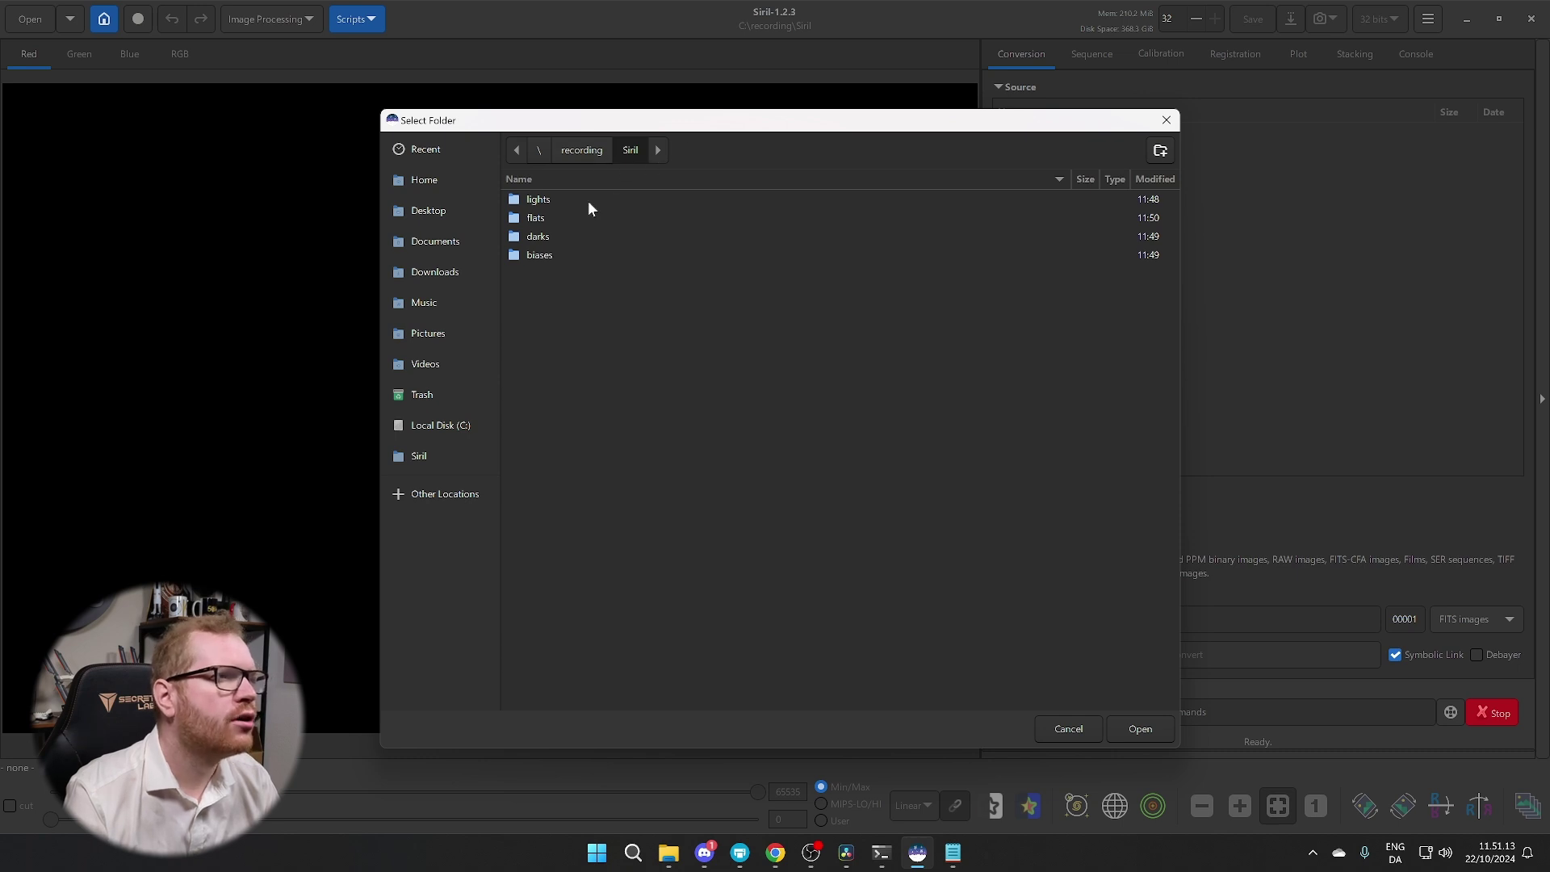
pyautogui.click(1139, 728)
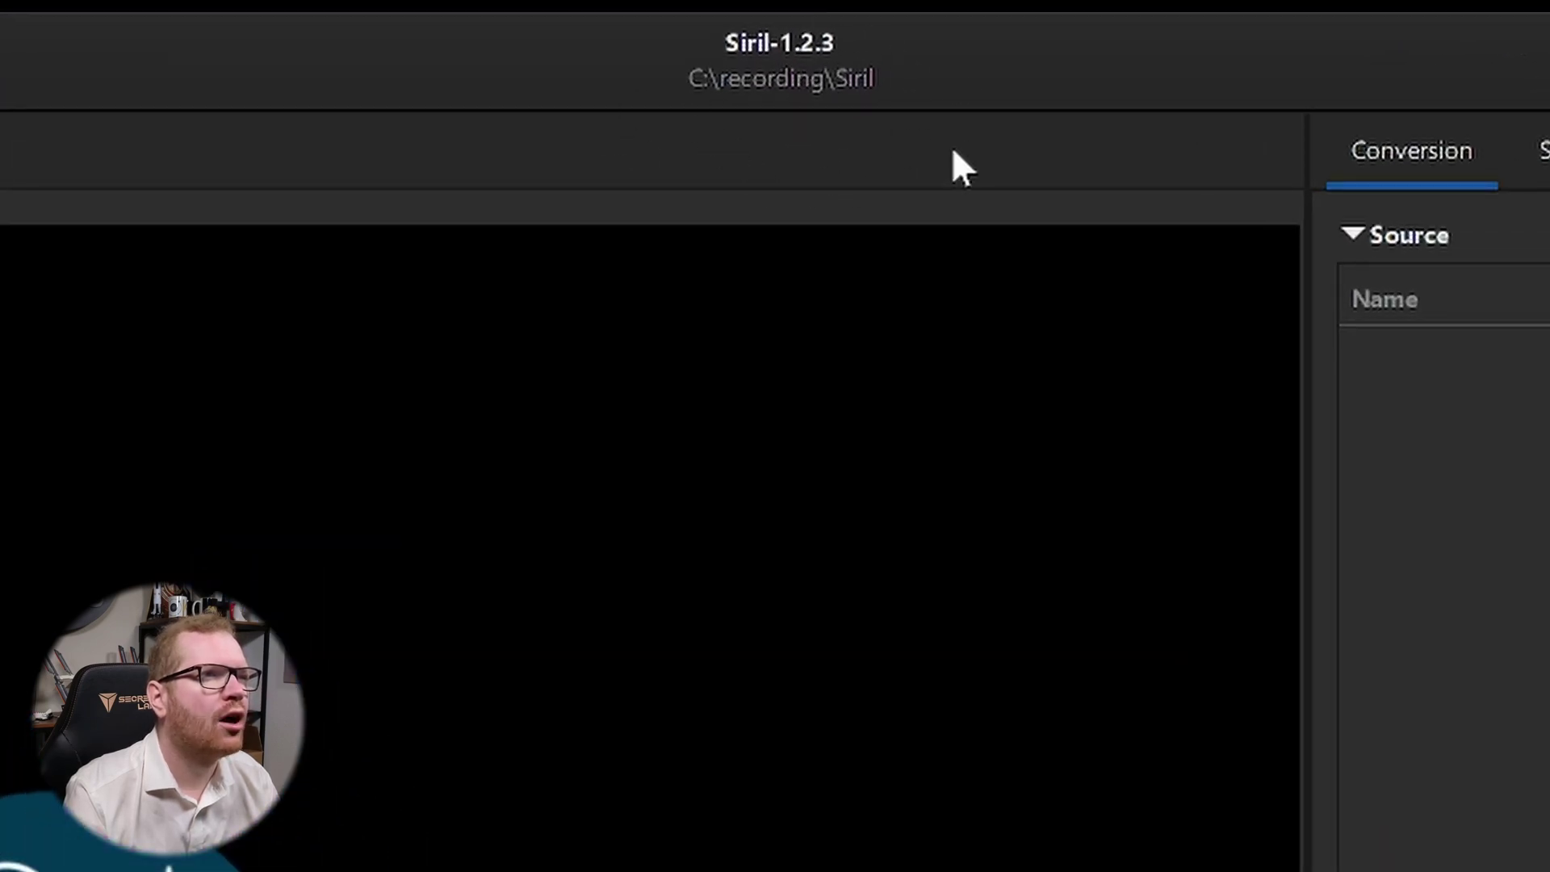
pyautogui.click(625, 54)
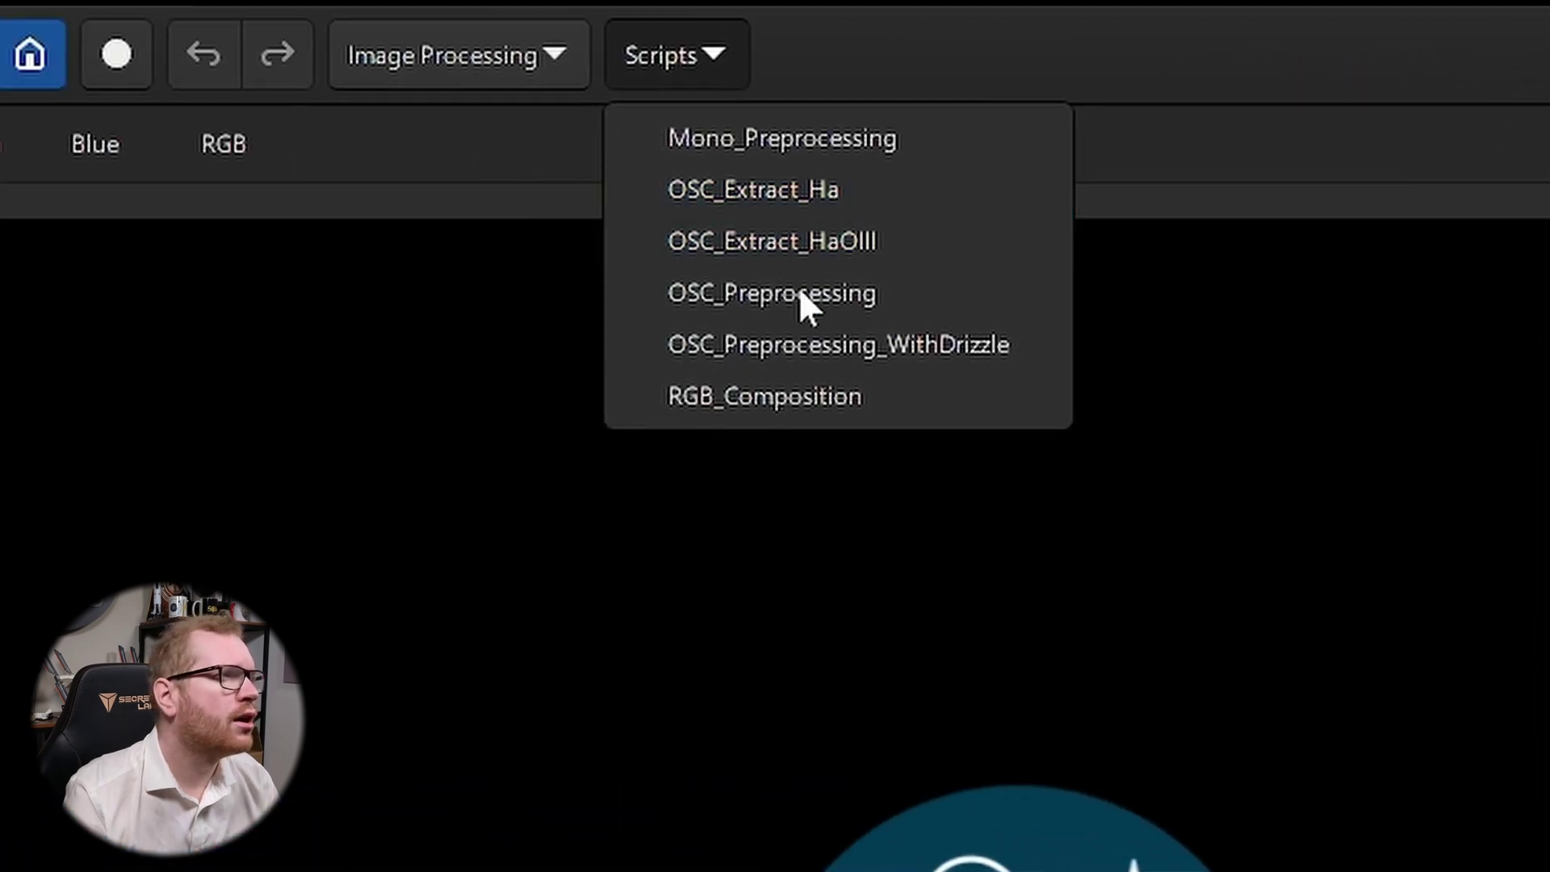
pyautogui.click(1211, 522)
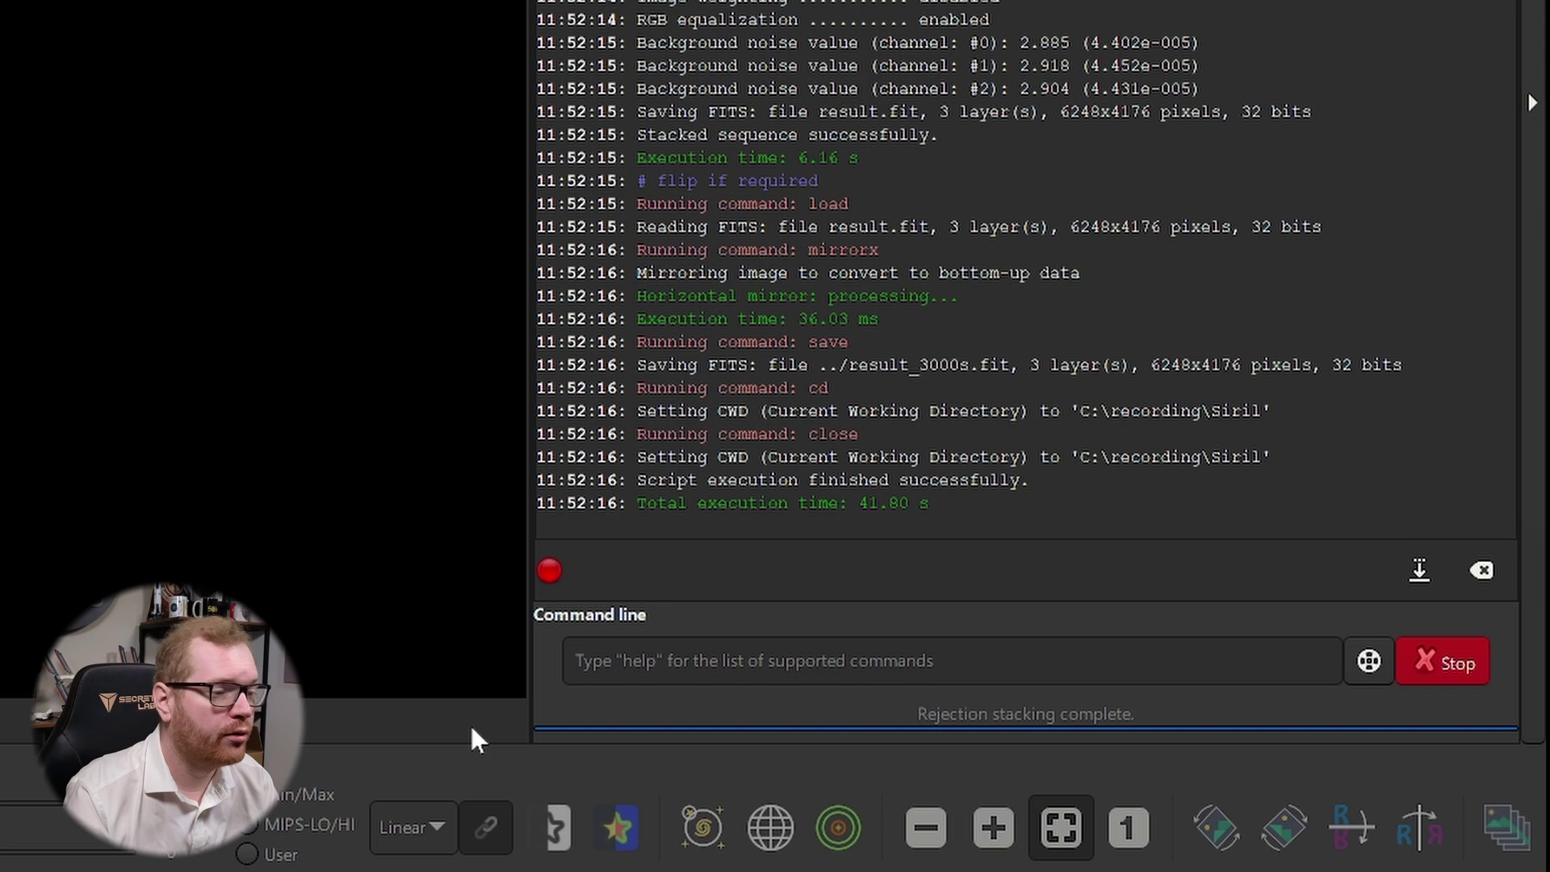
# Switch to File Explorer and examine the script's output: result_3000s.fit and the contents of the masters and process folders
pyautogui.moveTo(517, 861)
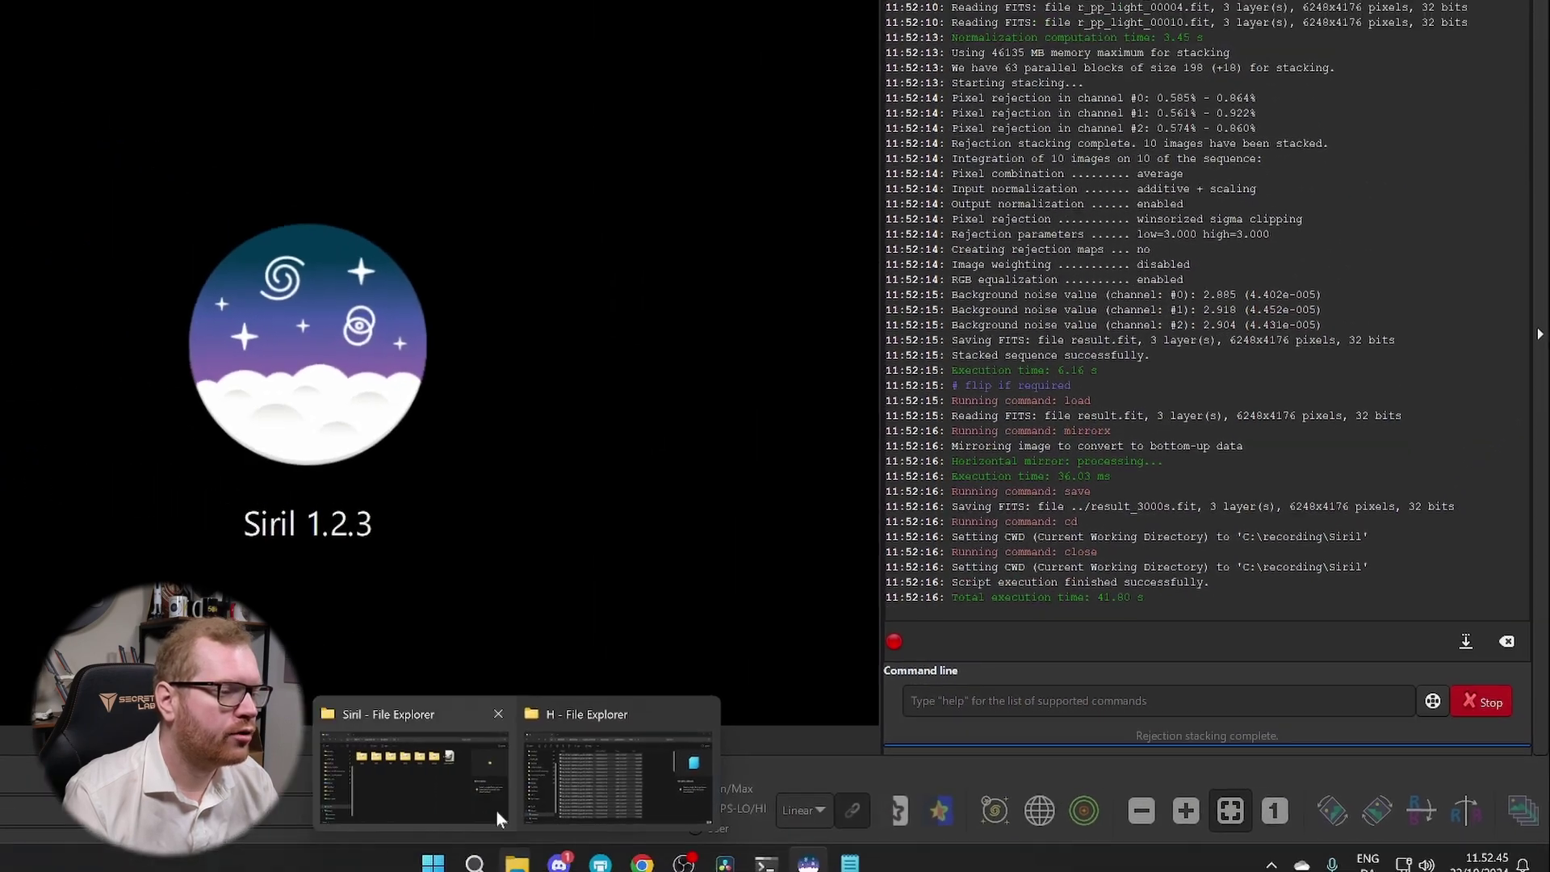
pyautogui.click(496, 811)
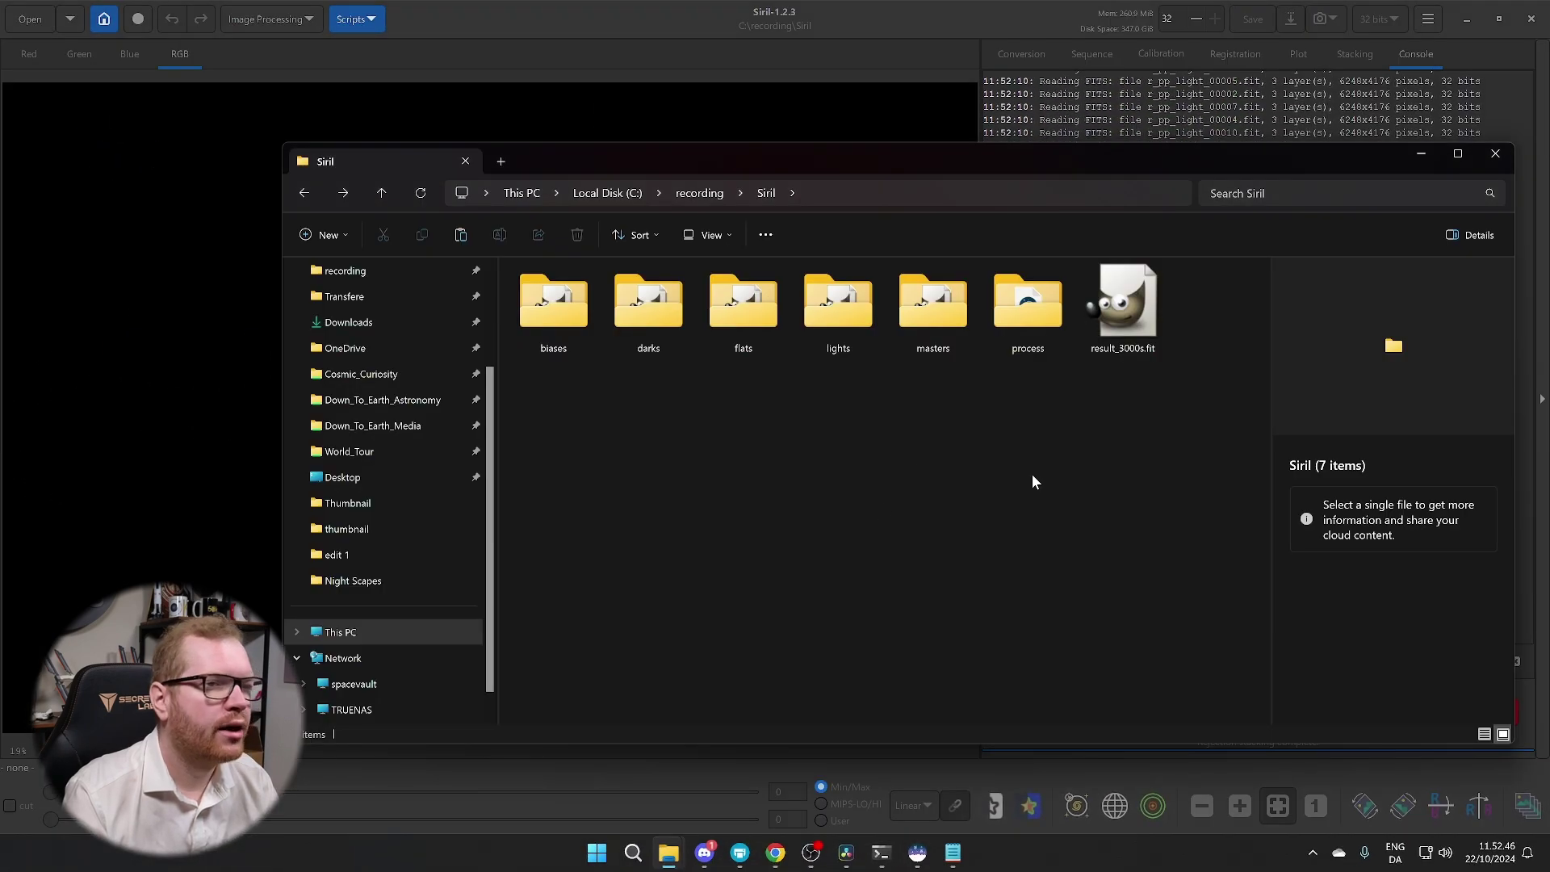
pyautogui.click(1122, 310)
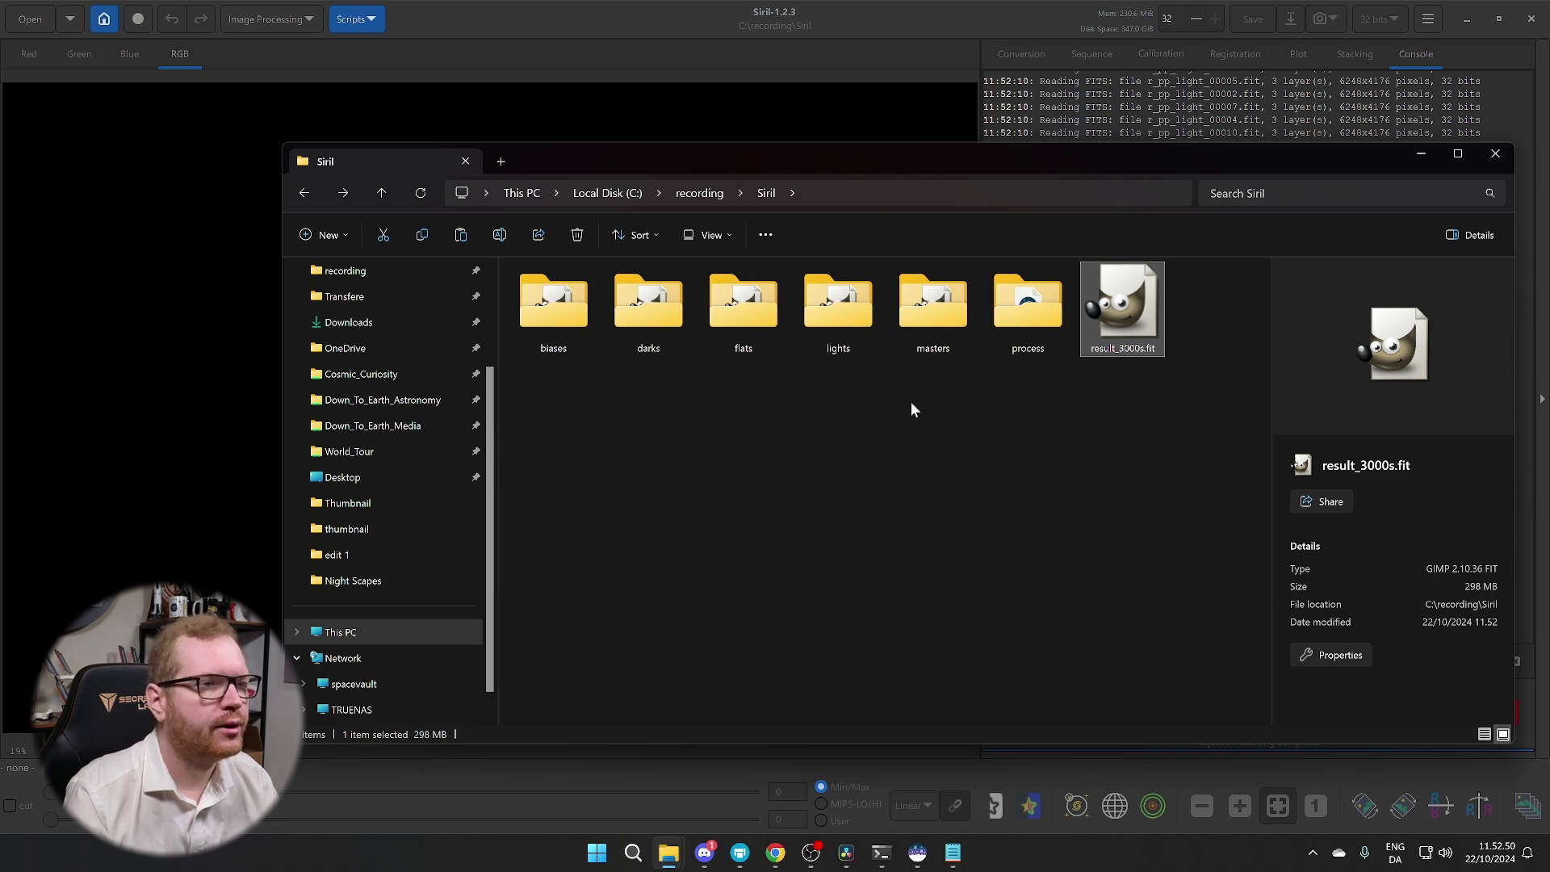
pyautogui.doubleClick(930, 320)
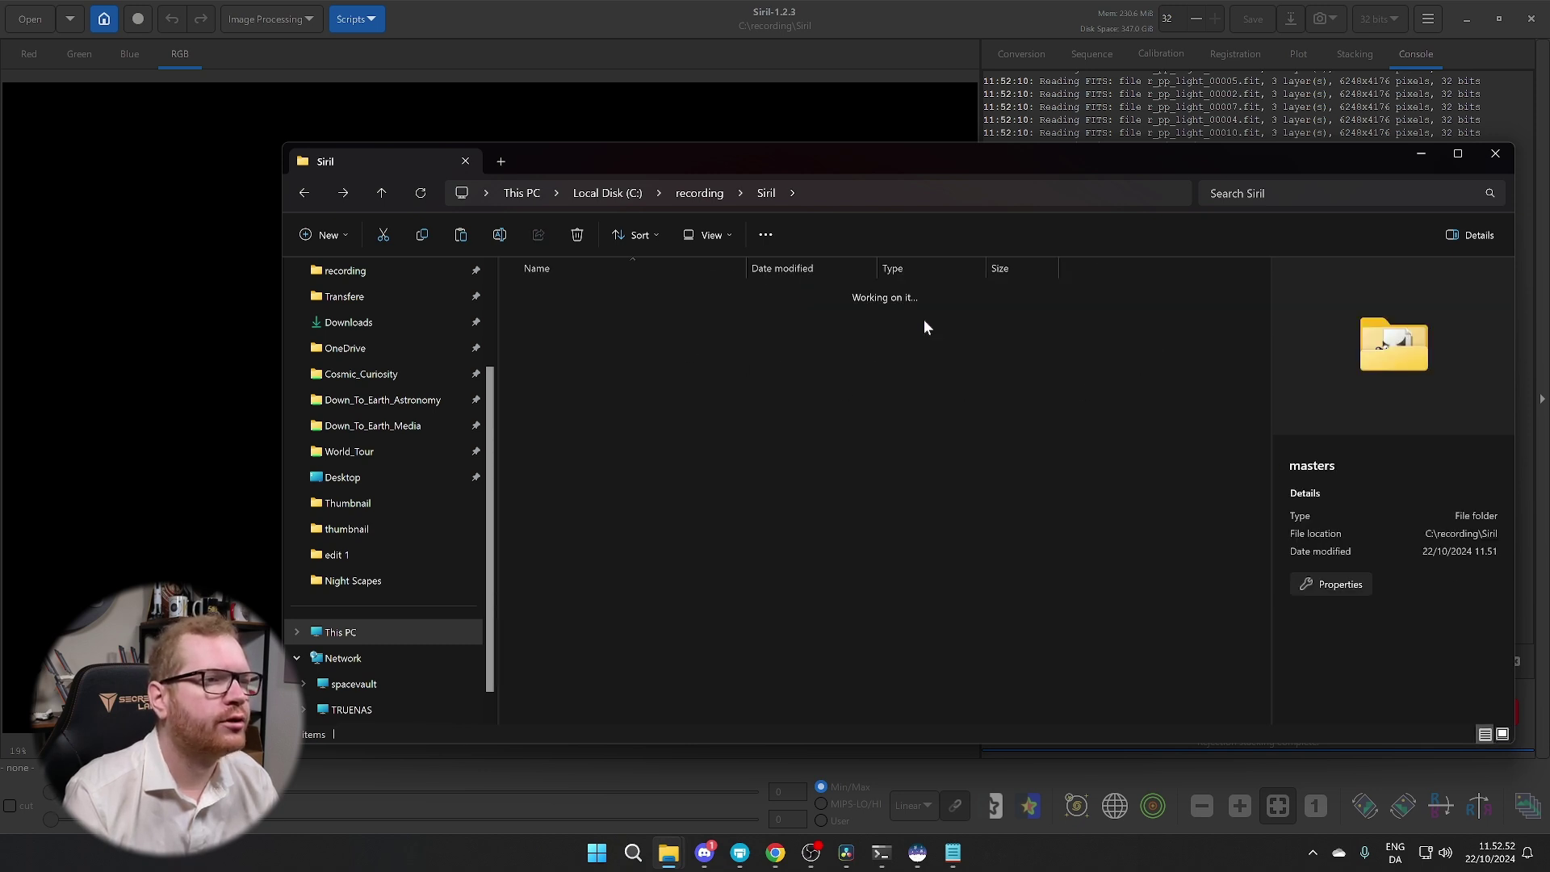
pyautogui.moveTo(607, 394); pyautogui.dragTo(640, 367)
pyautogui.hotkey('alt', 'Left')
pyautogui.doubleClick(1028, 329)
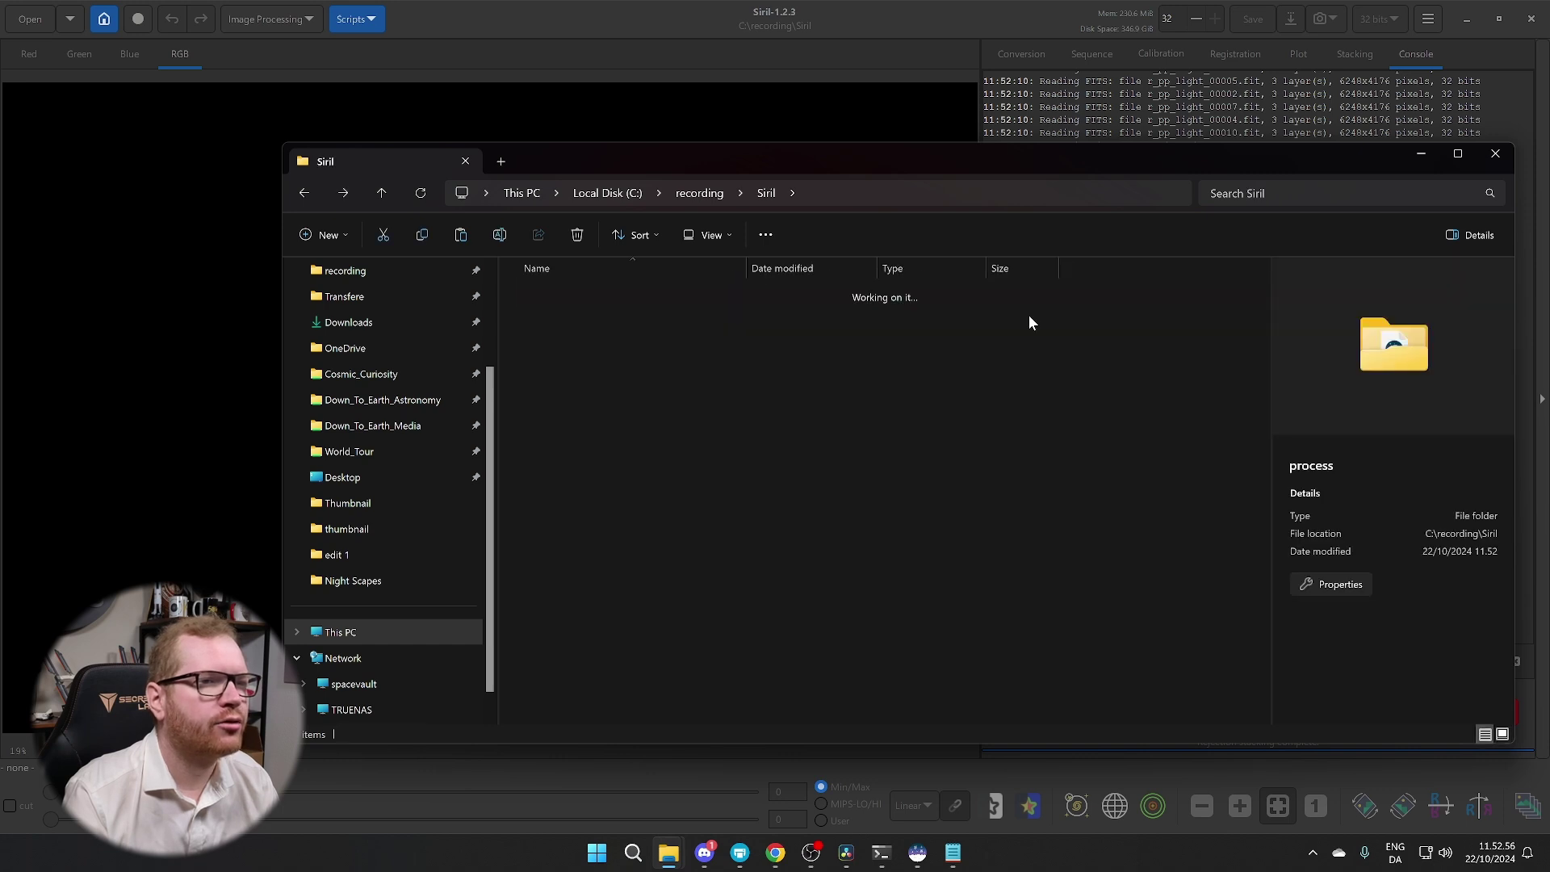
pyautogui.scroll(-5, 633, 355)
pyautogui.scroll(5, 633, 381)
pyautogui.hotkey('alt', 'Left')
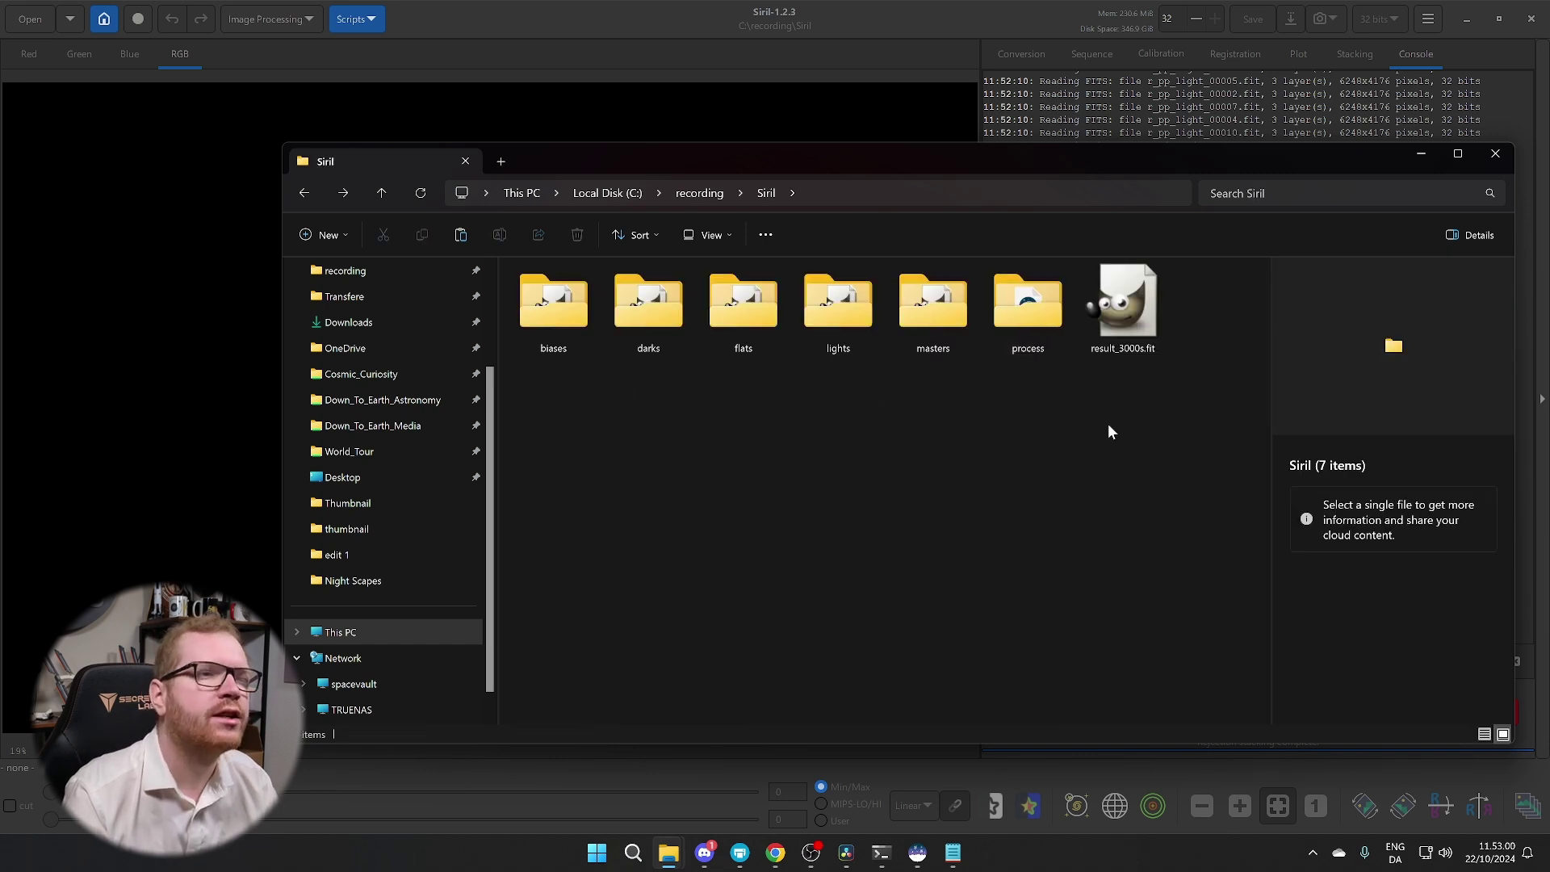
# Load result_3000s.fit into Siril and set its display mode to AutoStretch to inspect the stacked image
pyautogui.moveTo(1126, 322); pyautogui.dragTo(225, 333)
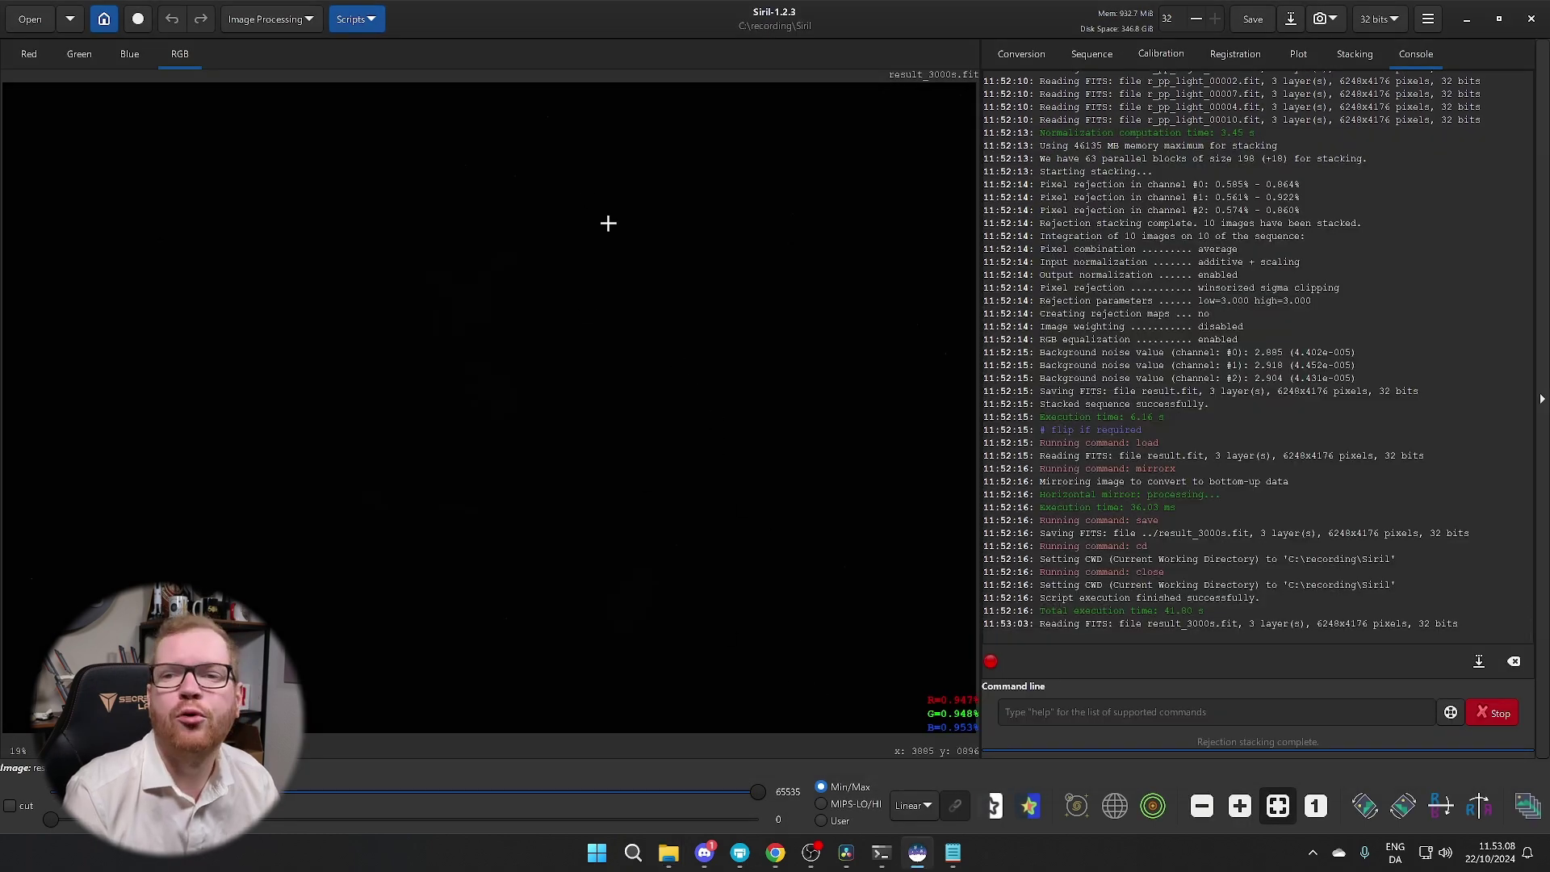
pyautogui.click(918, 803)
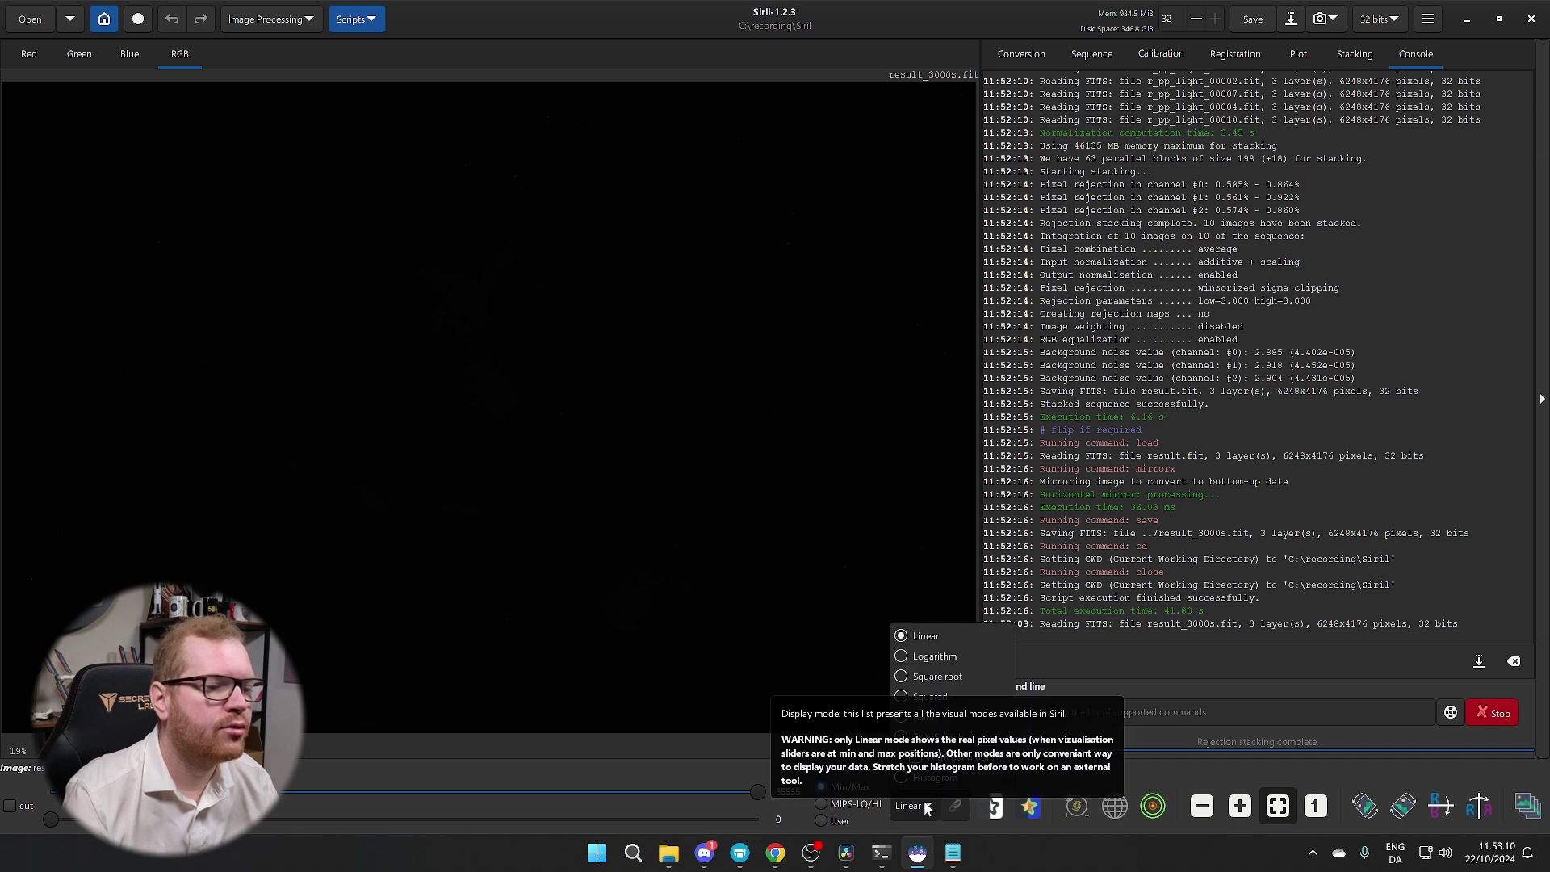
pyautogui.click(926, 738)
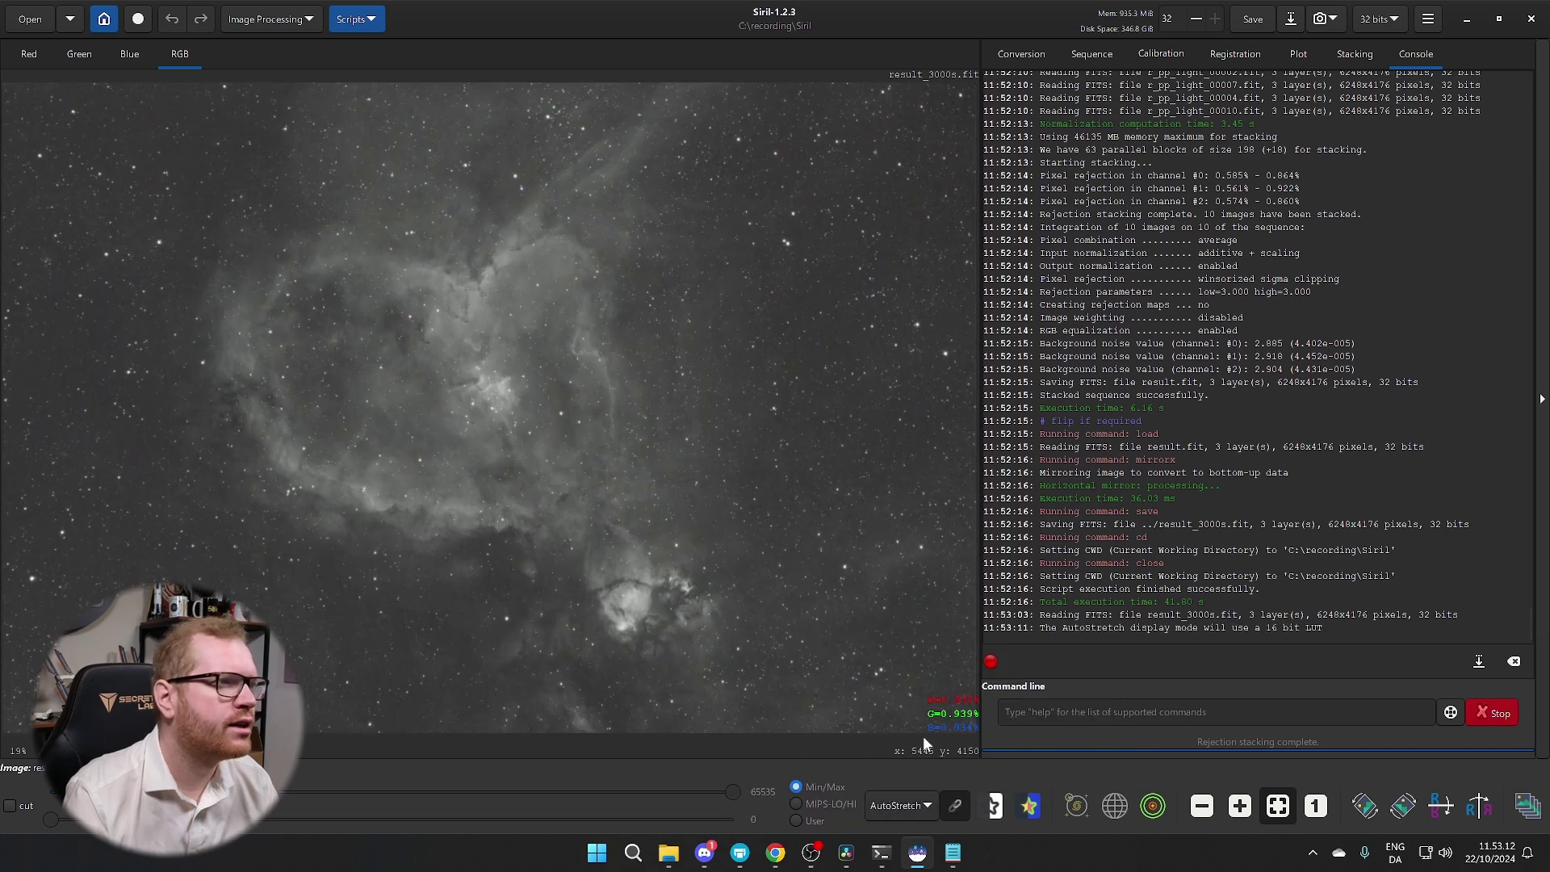
pyautogui.scroll(-2, 587, 529)
pyautogui.scroll(2, 587, 528)
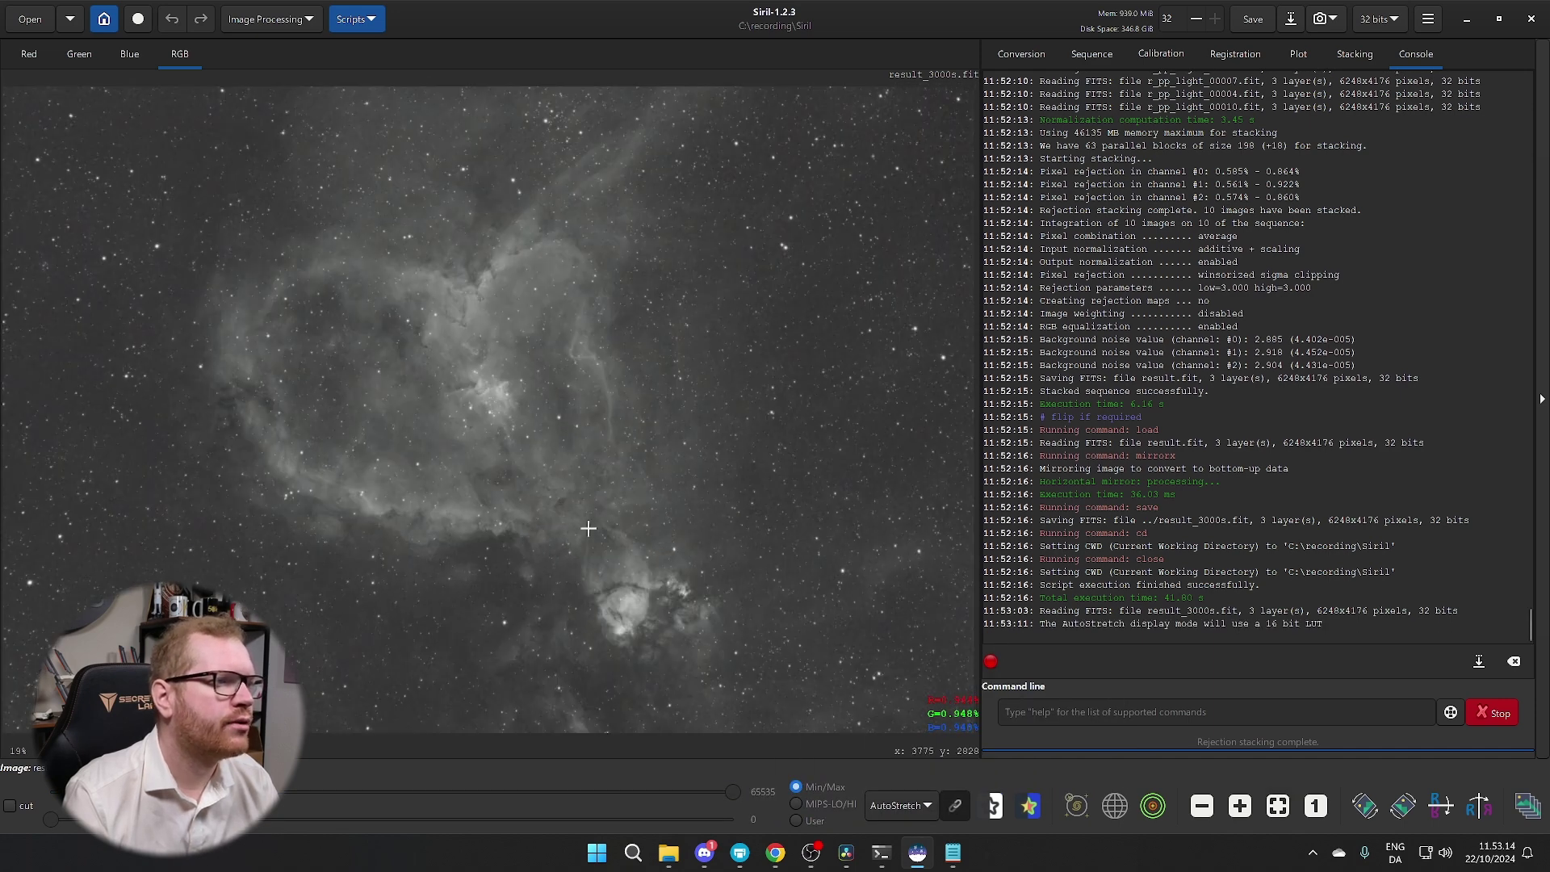
pyautogui.scroll(-1, 588, 529)
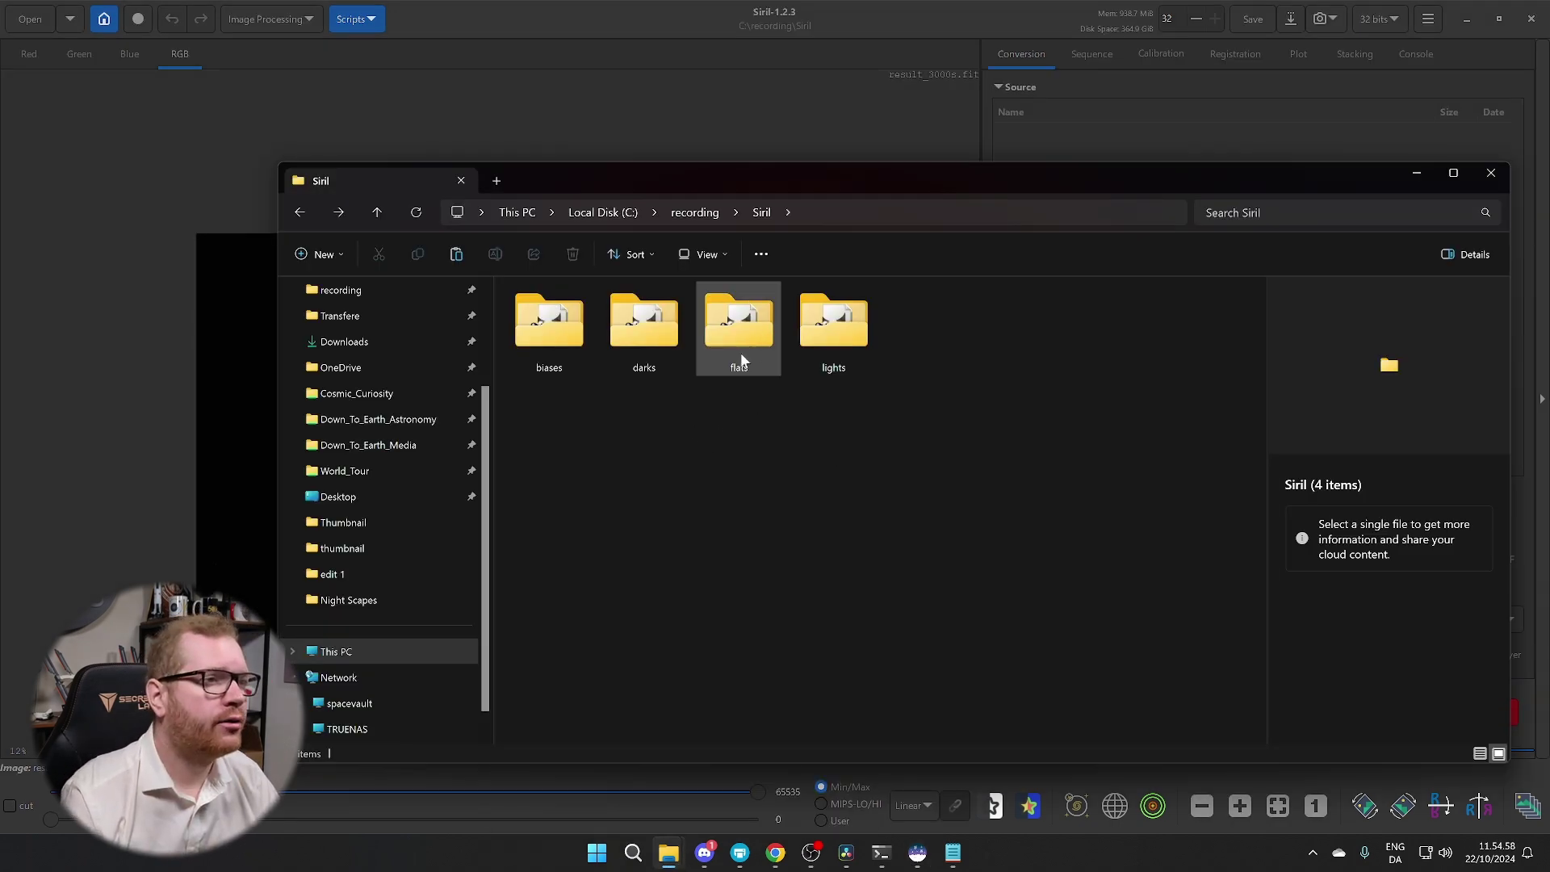
# Create a folder named process alongside the biases, darks, flats and lights folders
pyautogui.moveTo(526, 417); pyautogui.dragTo(884, 347)
pyautogui.click(913, 534)
pyautogui.moveTo(750, 452); pyautogui.dragTo(757, 484)
pyautogui.rightClick(983, 457)
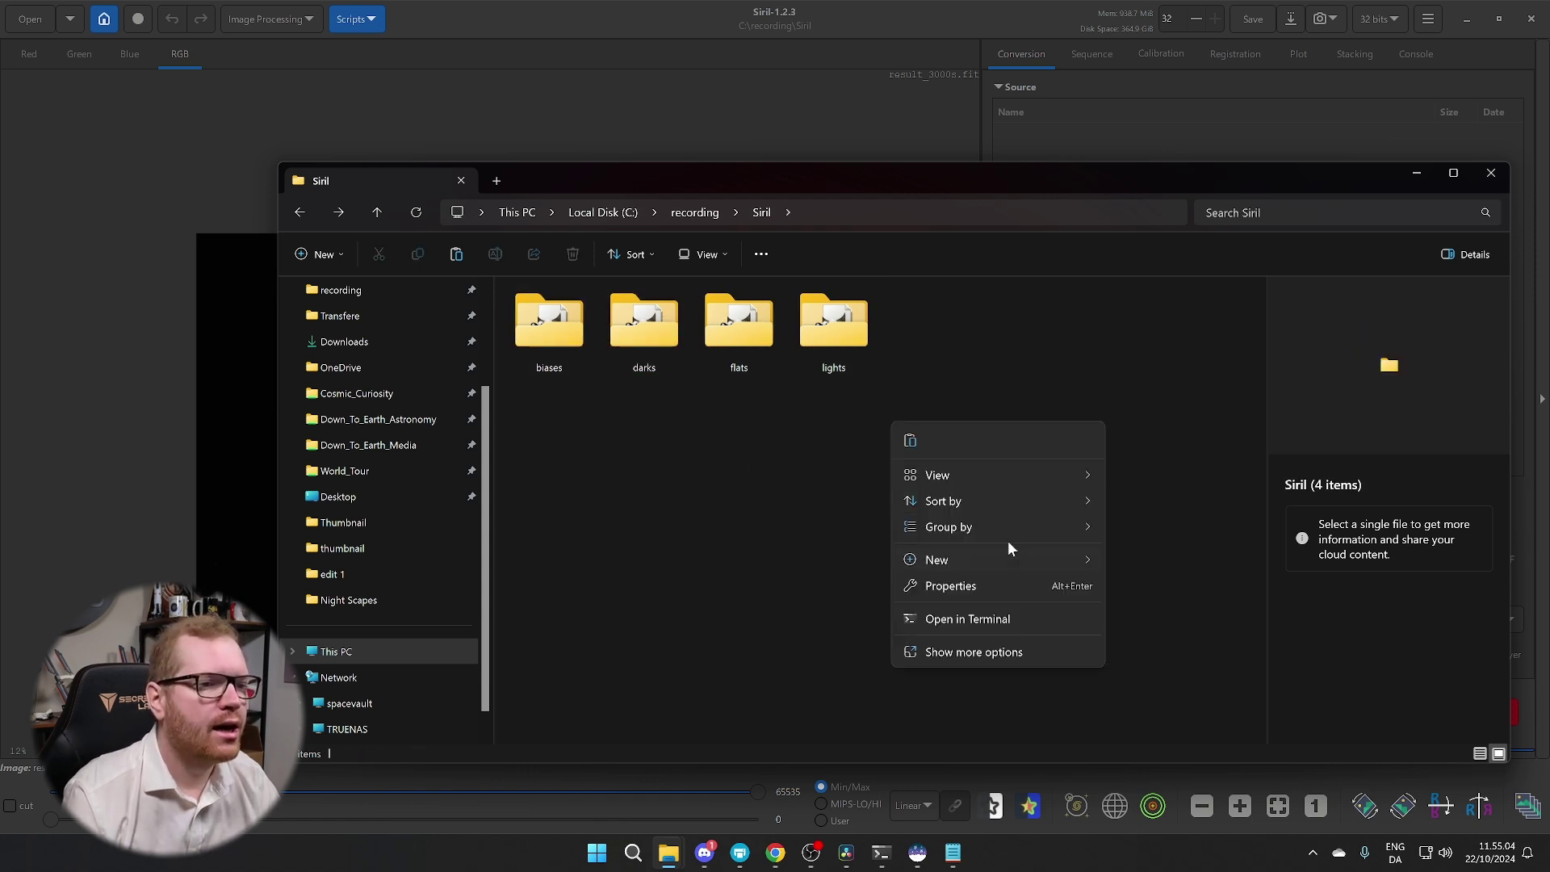
pyautogui.moveTo(1008, 554)
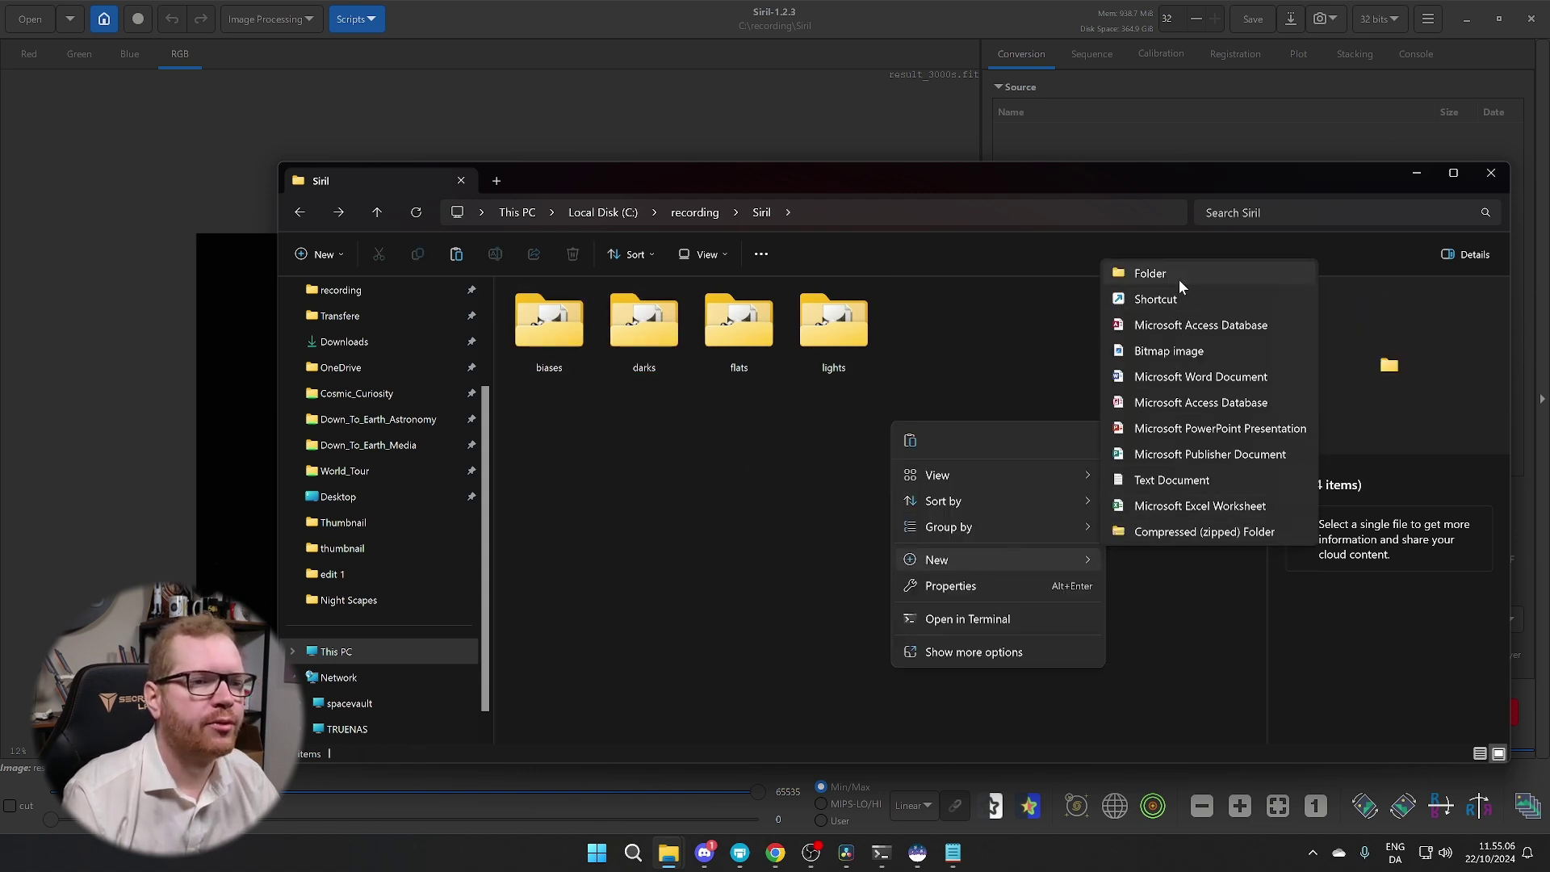
pyautogui.click(1150, 274)
pyautogui.write('process')
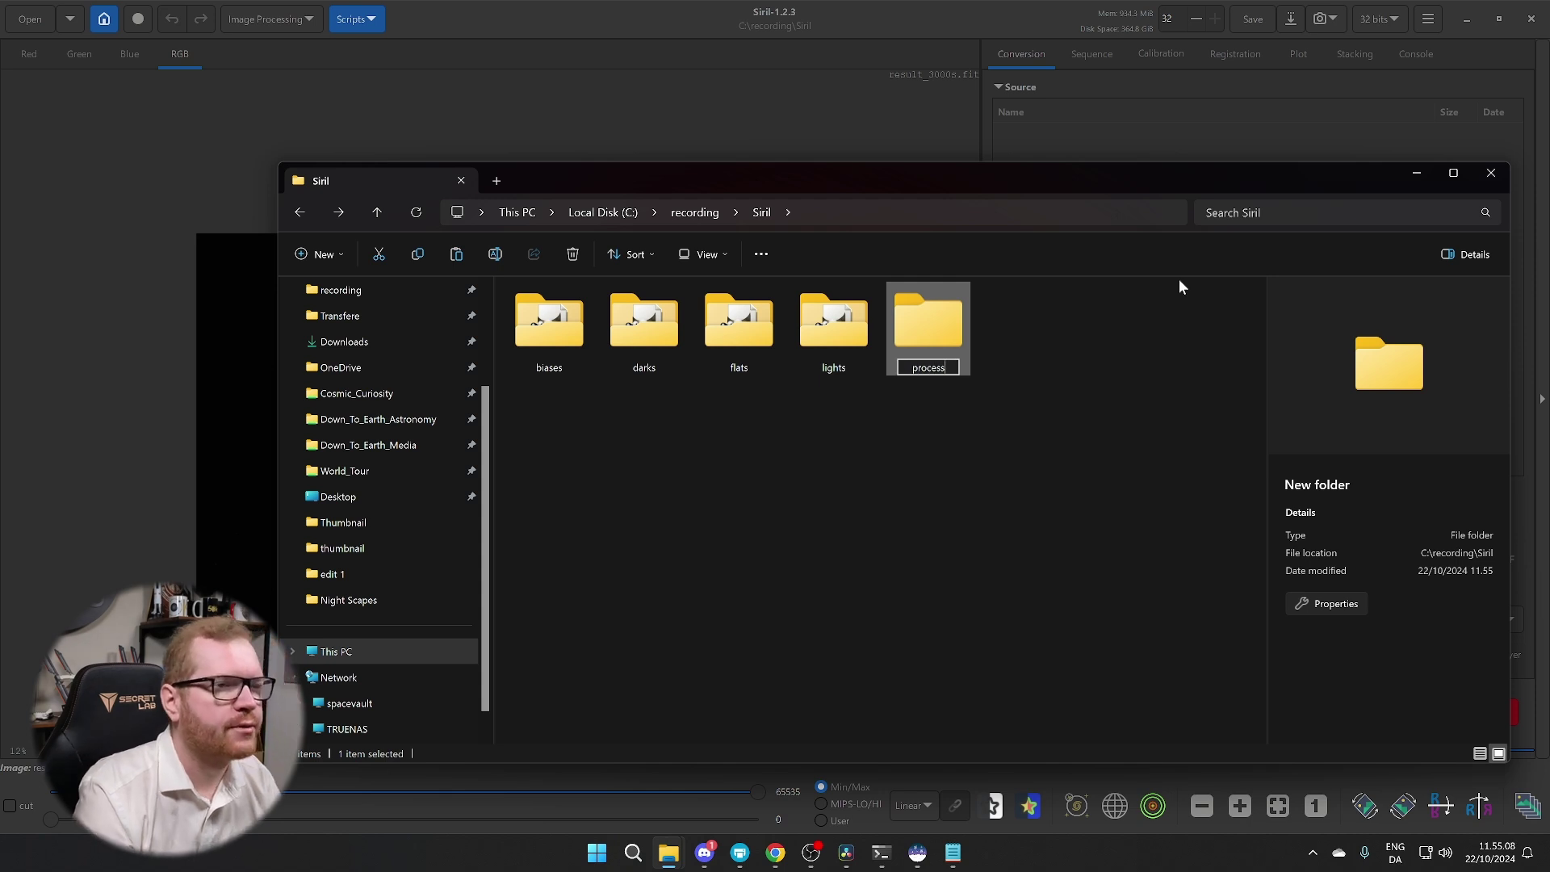
pyautogui.press('Return')
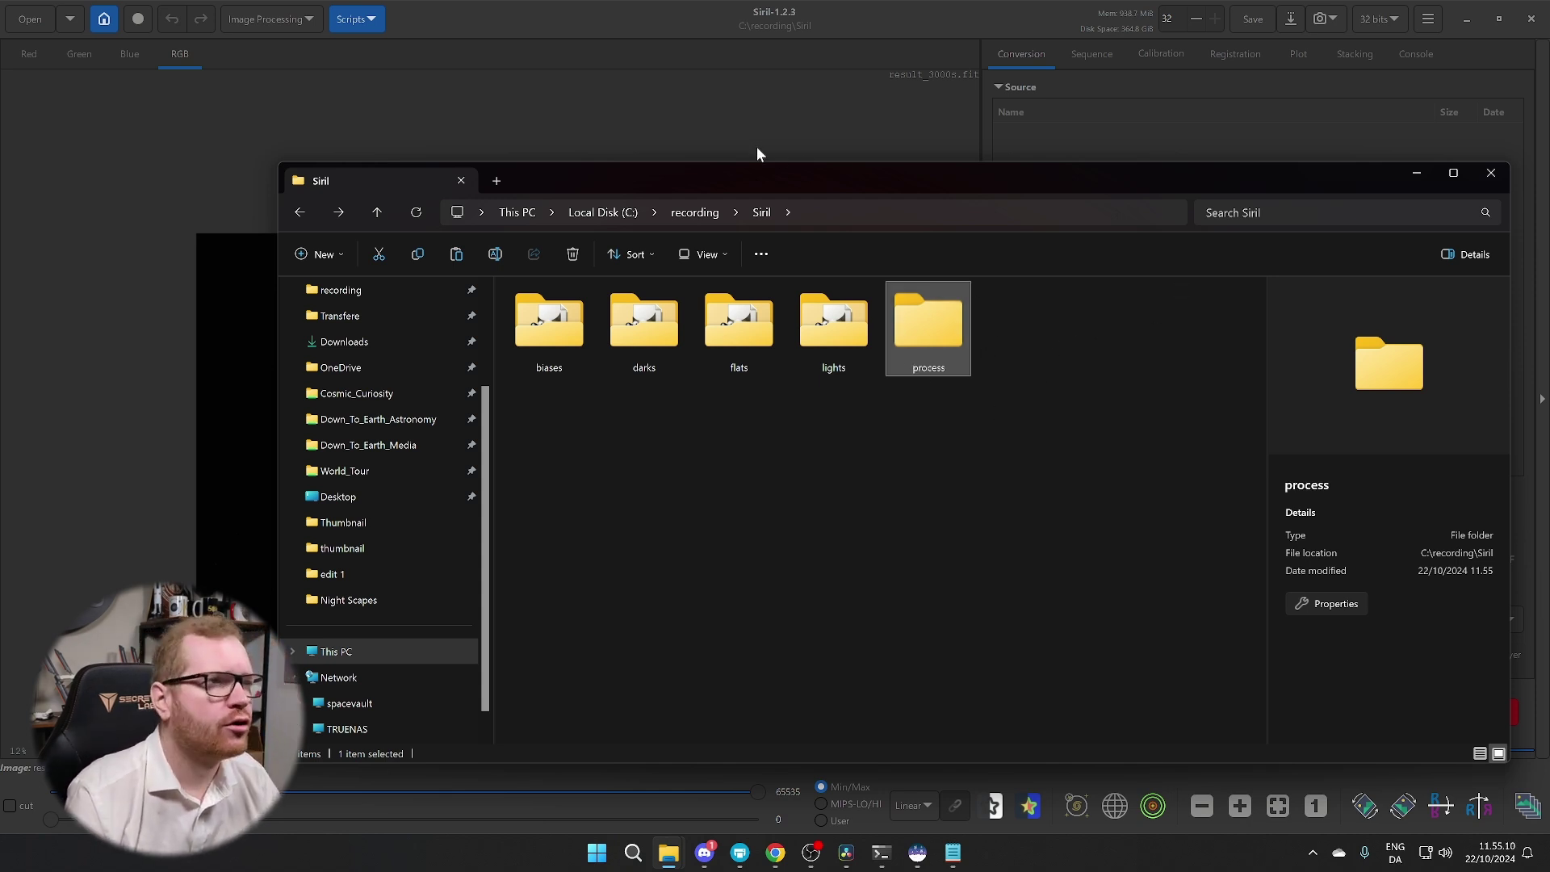
# Return to Siril, set the process folder as working directory and add all frames from the biases folder as conversion sources
pyautogui.click(727, 137)
pyautogui.click(105, 20)
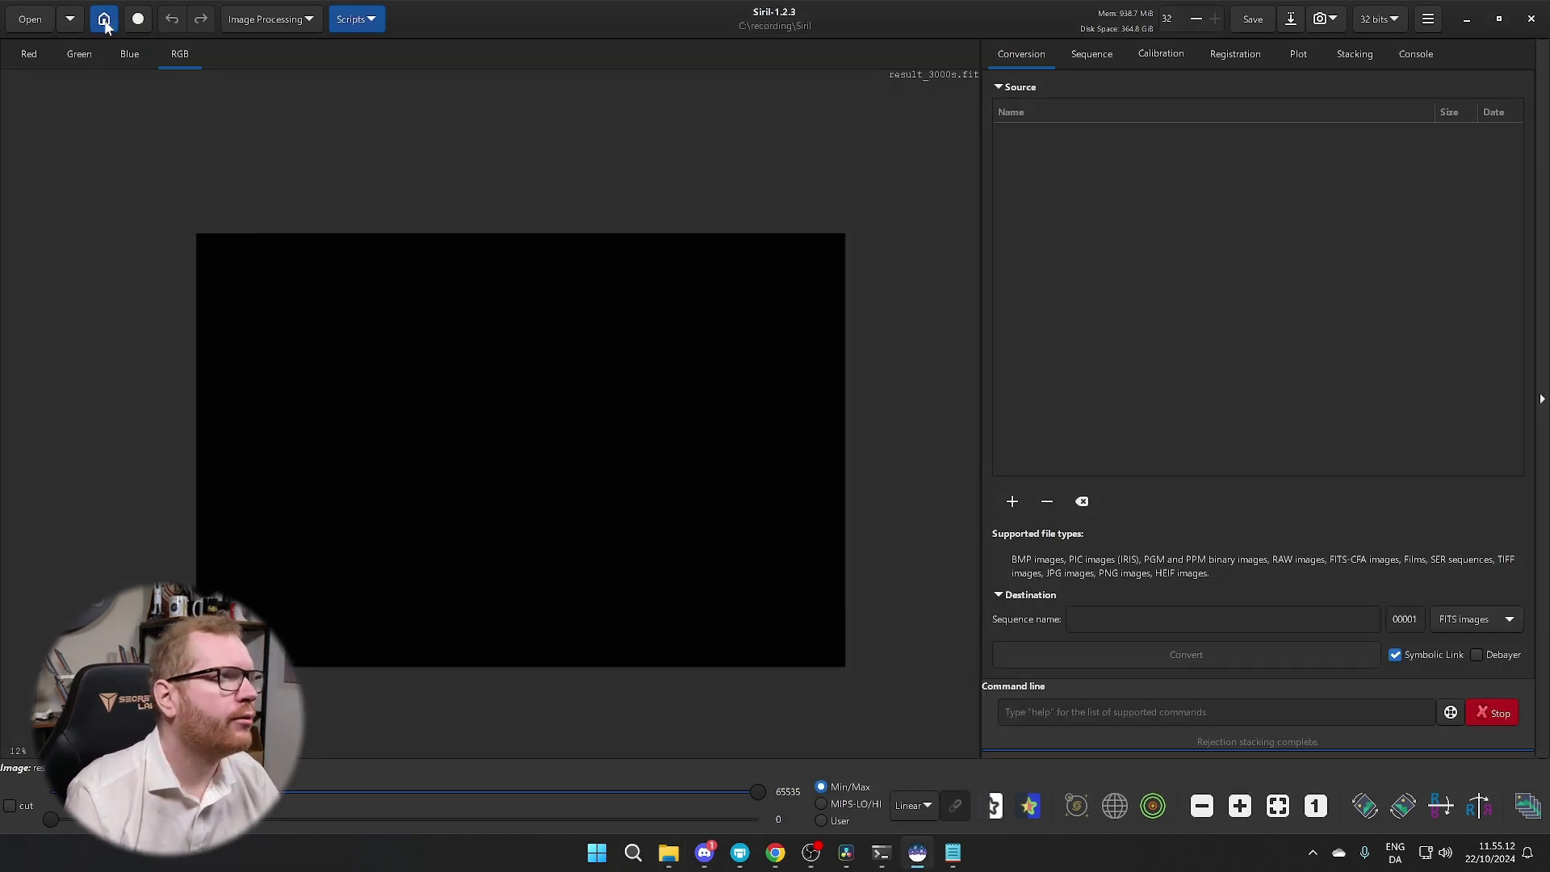
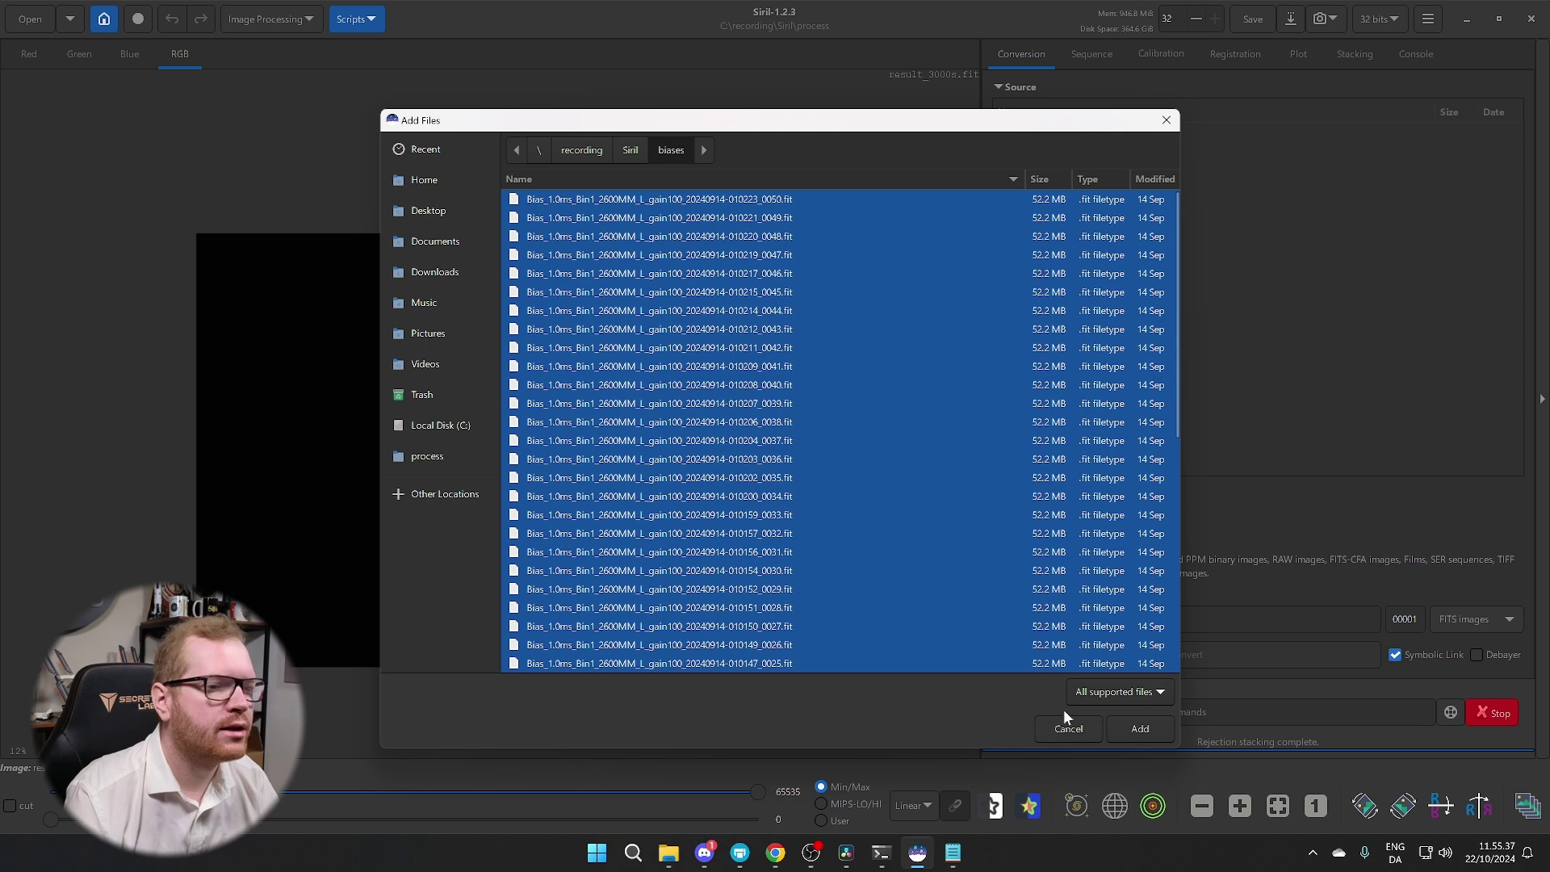
pyautogui.click(1127, 728)
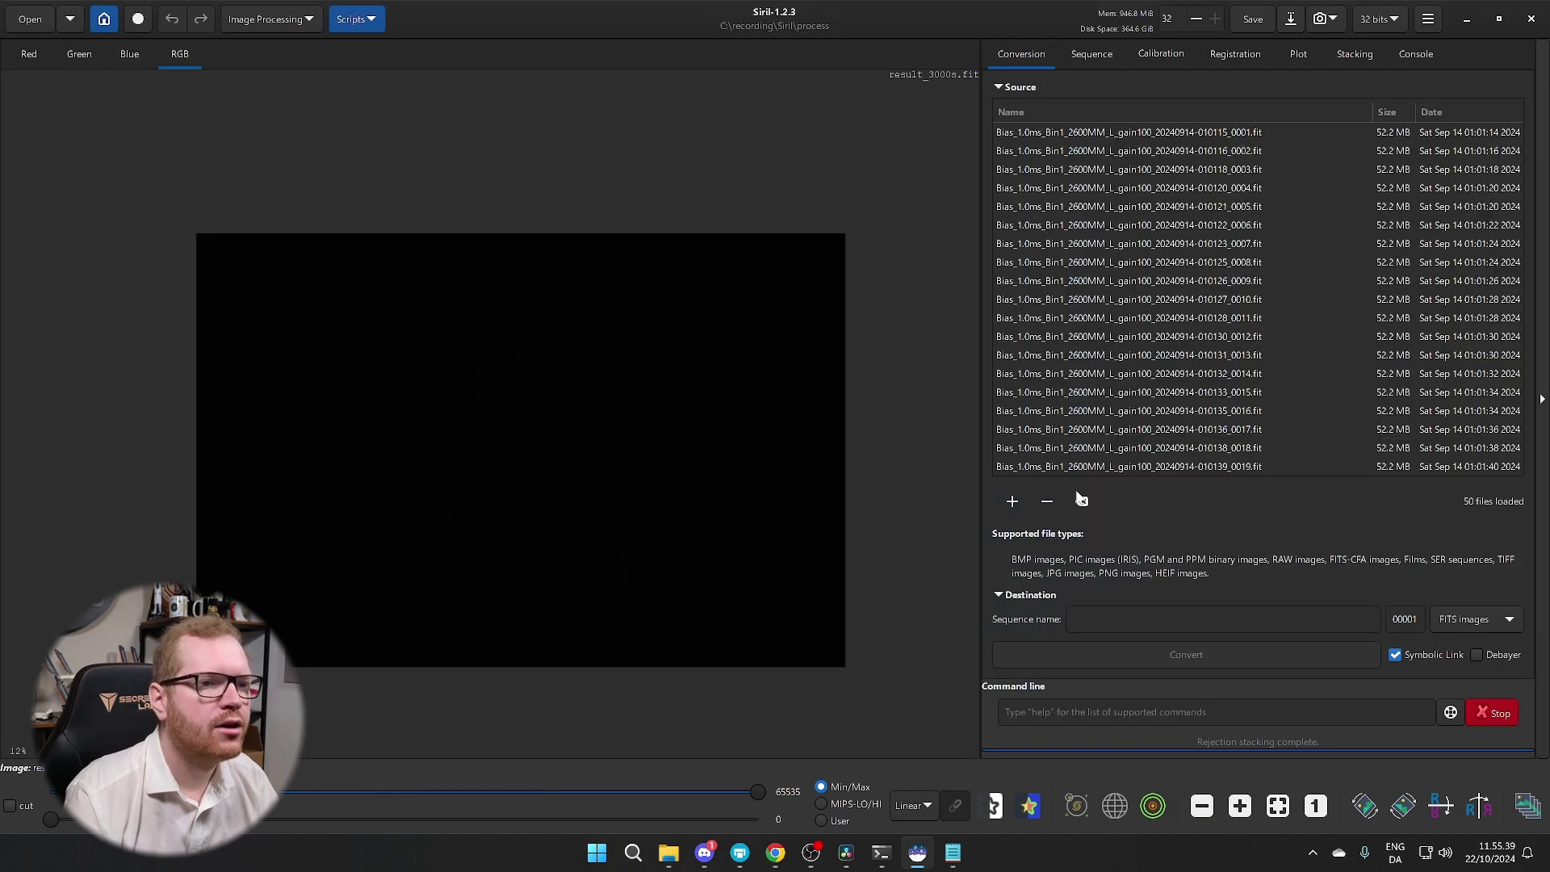
# Review the added bias frames and convert them to a FITS sequence named bias without debayering
pyautogui.scroll(-8, 1156, 350)
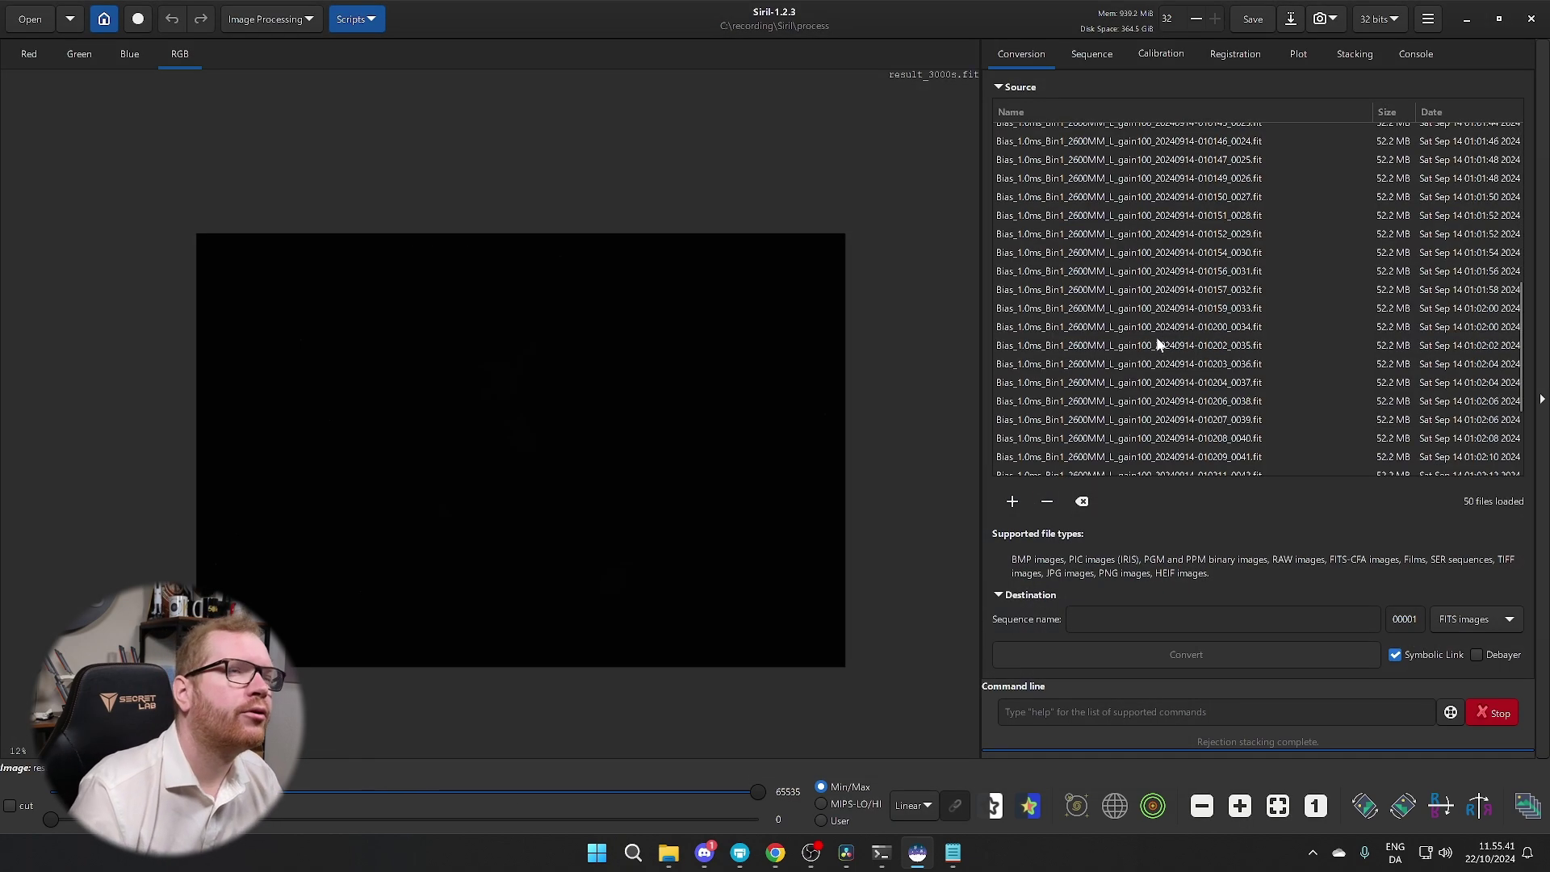
pyautogui.scroll(-3, 1156, 345)
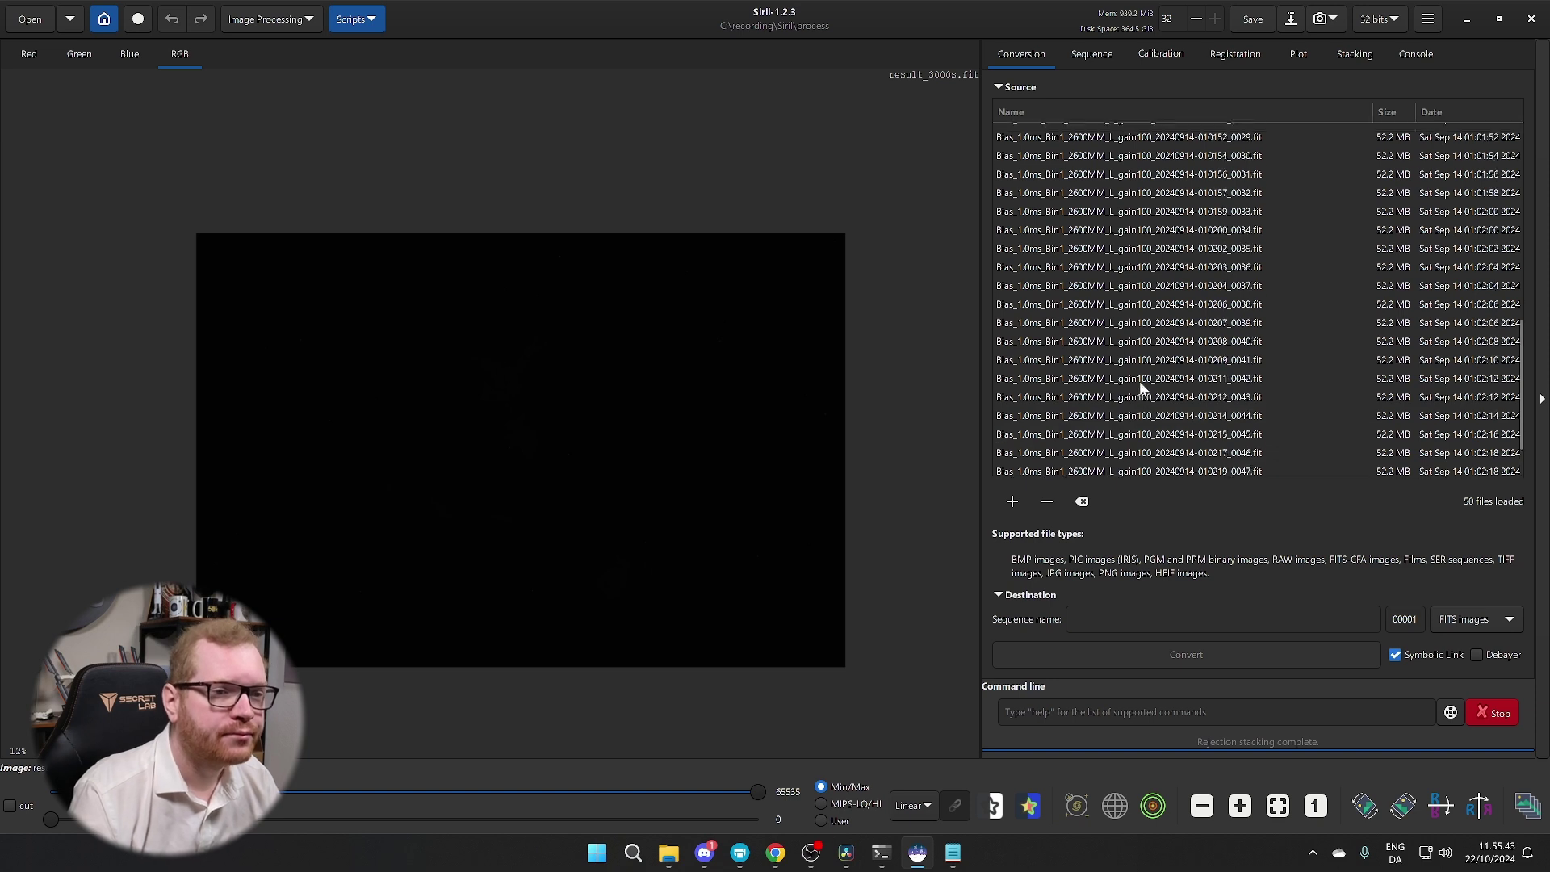
pyautogui.scroll(10, 1140, 380)
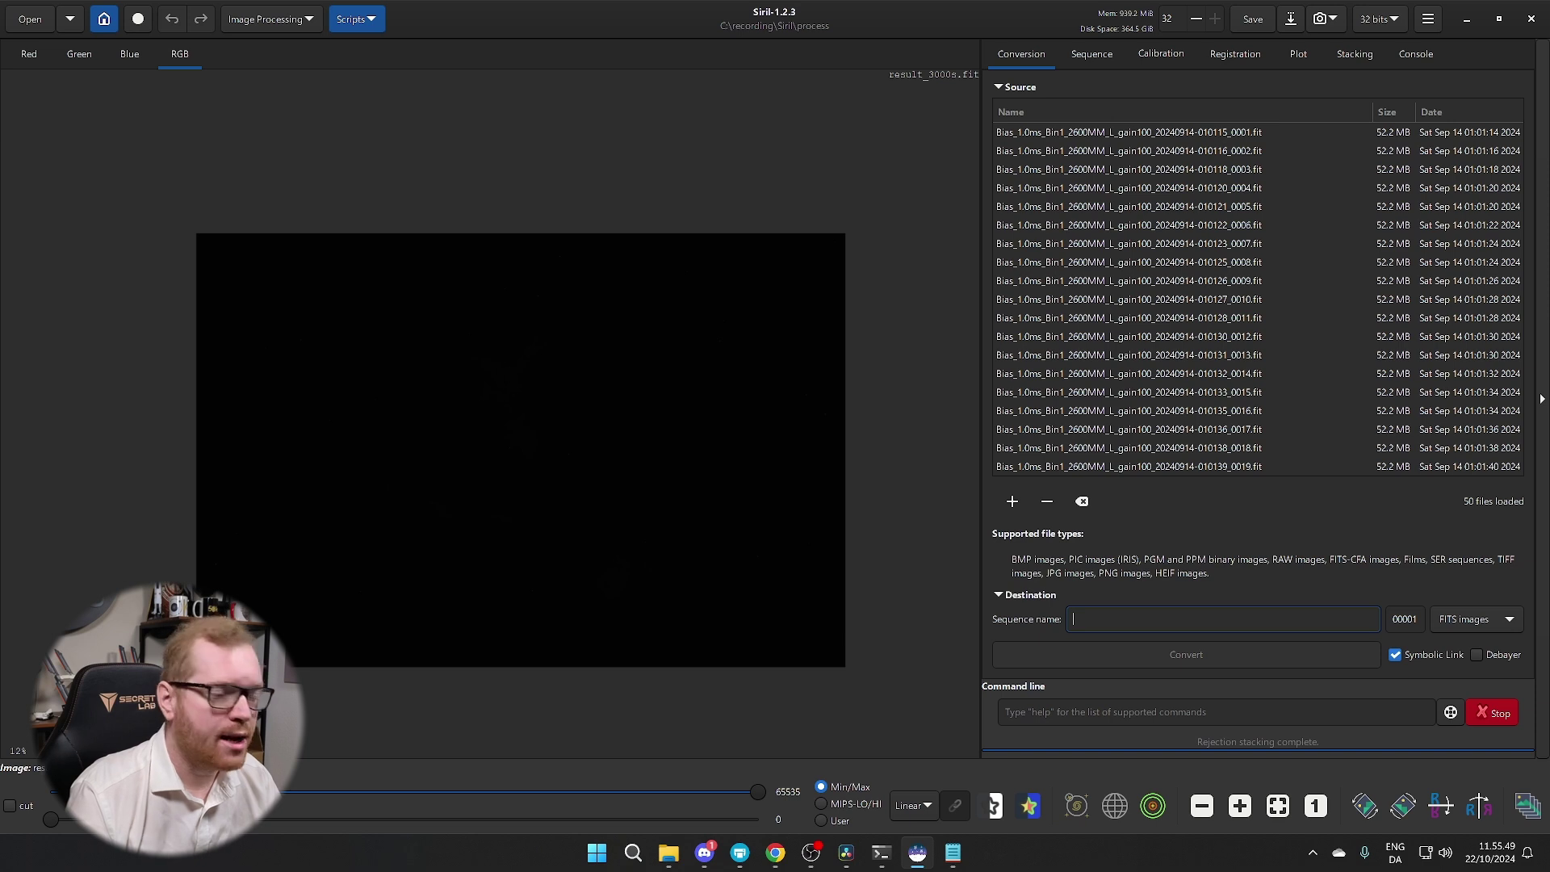
pyautogui.write('bias')
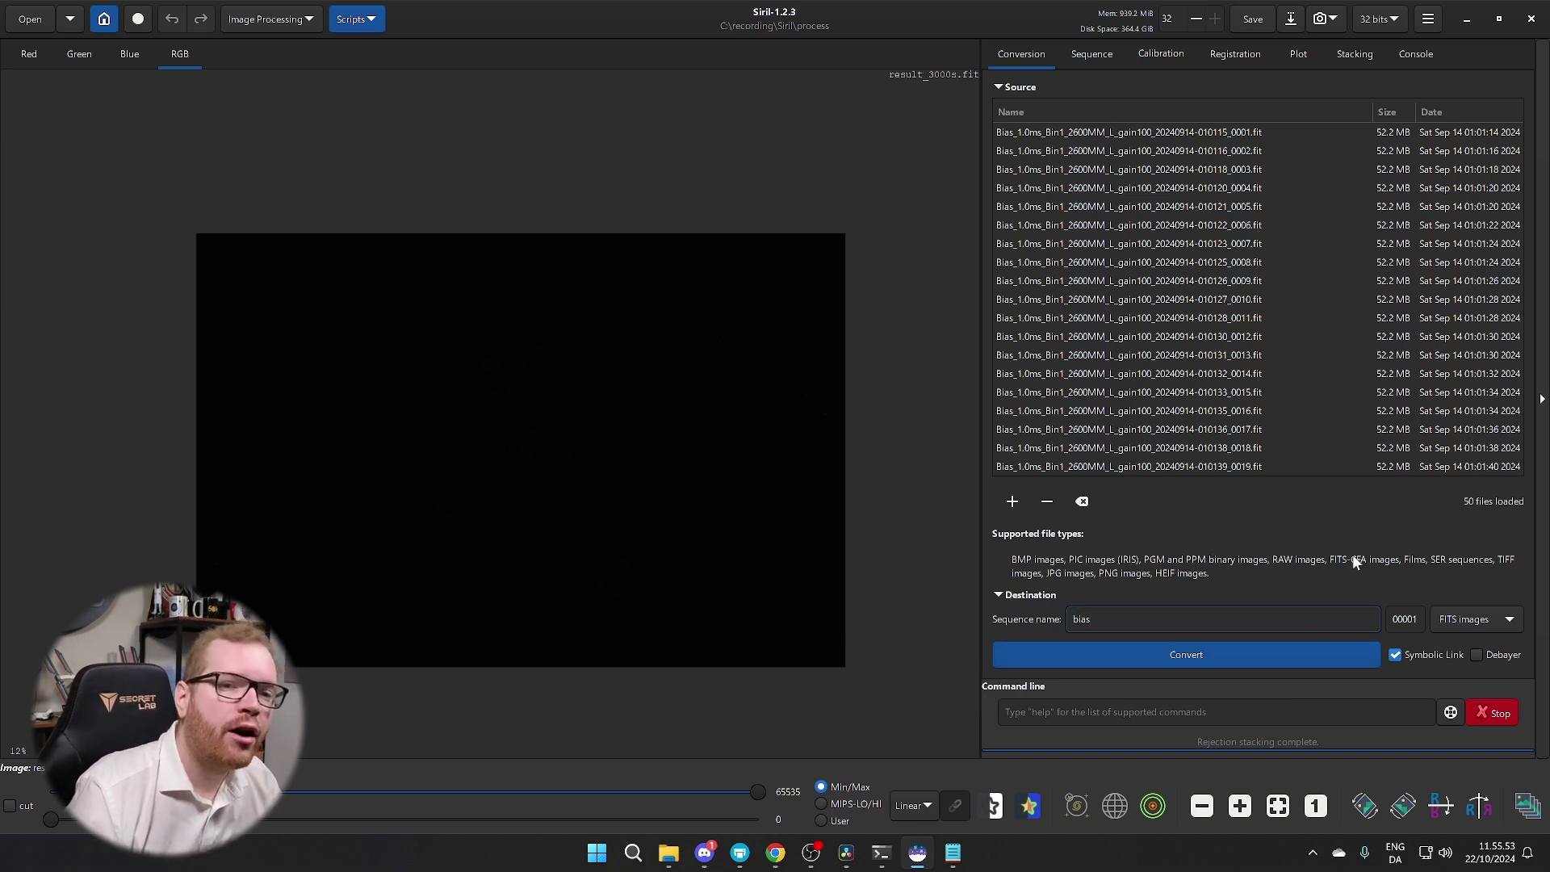
pyautogui.scroll(-5, 1191, 390)
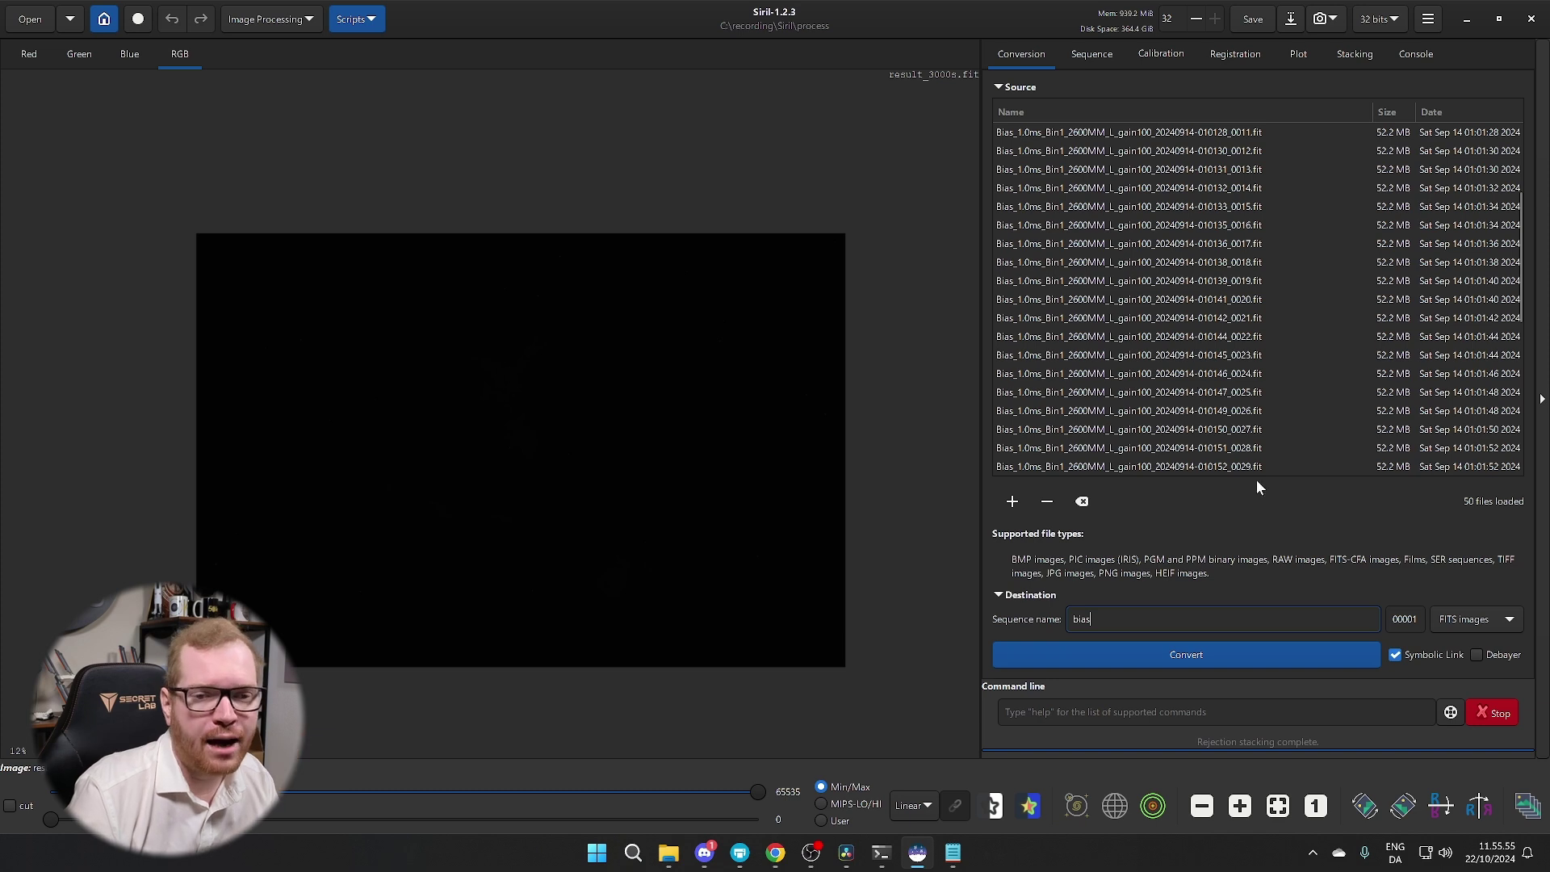
pyautogui.click(1477, 656)
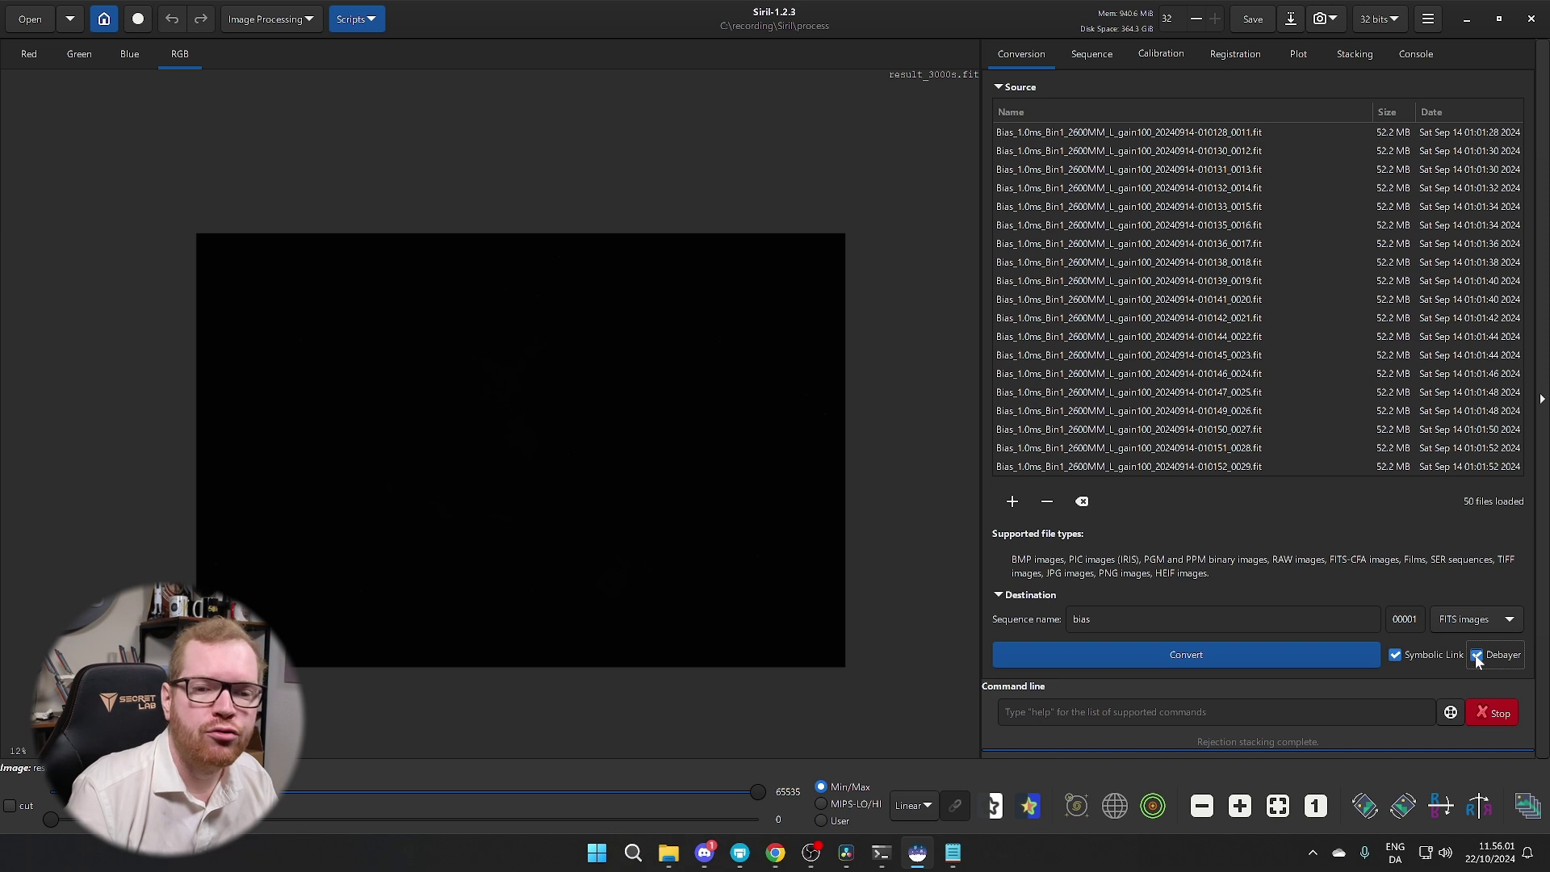
pyautogui.click(1475, 656)
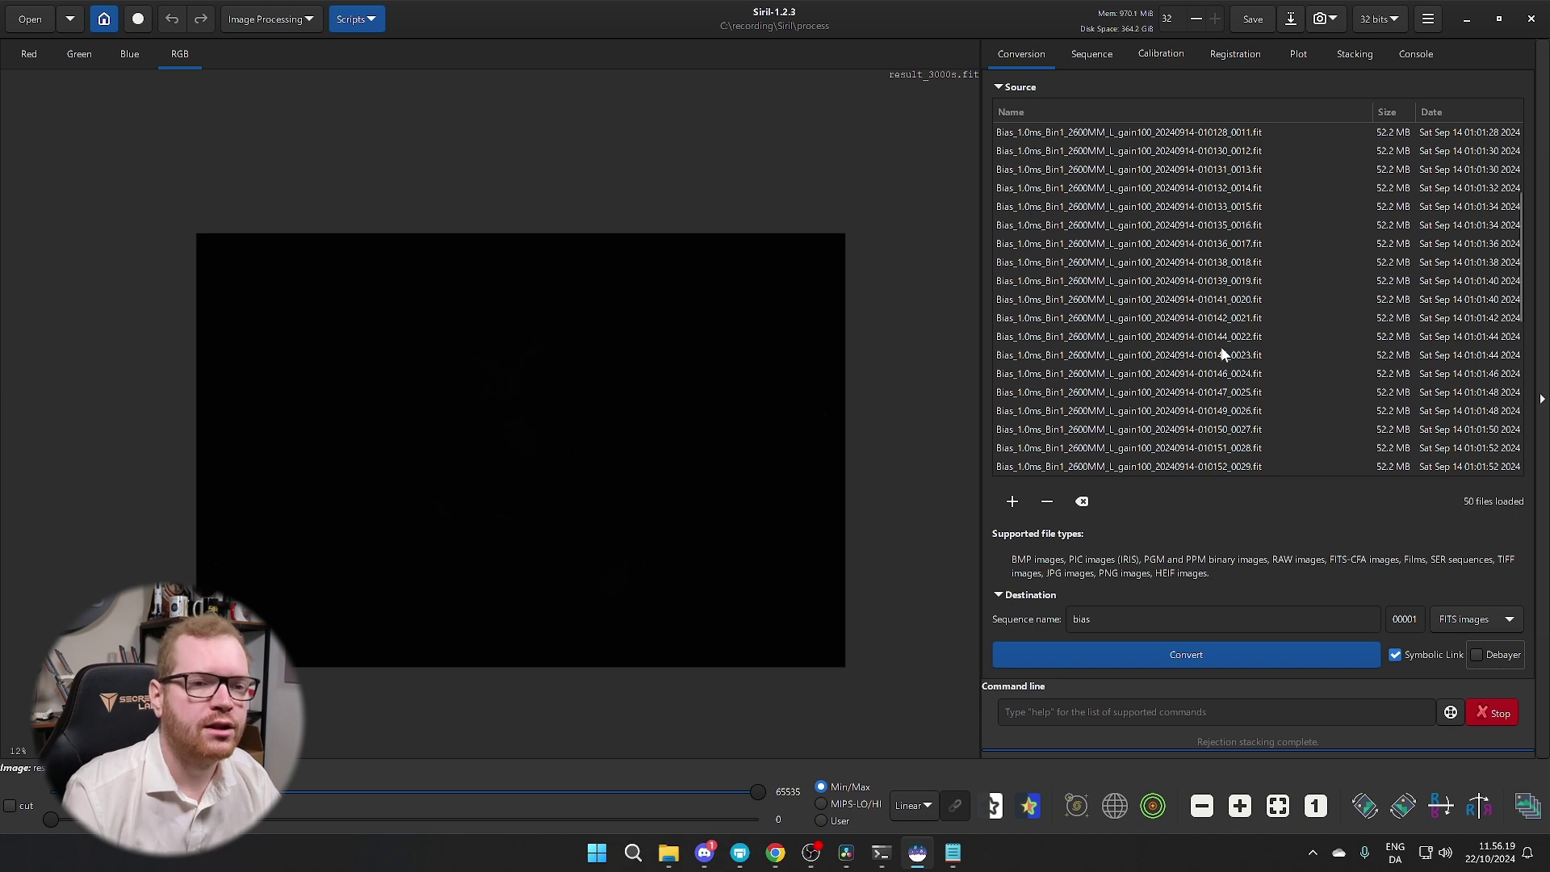
pyautogui.click(1166, 654)
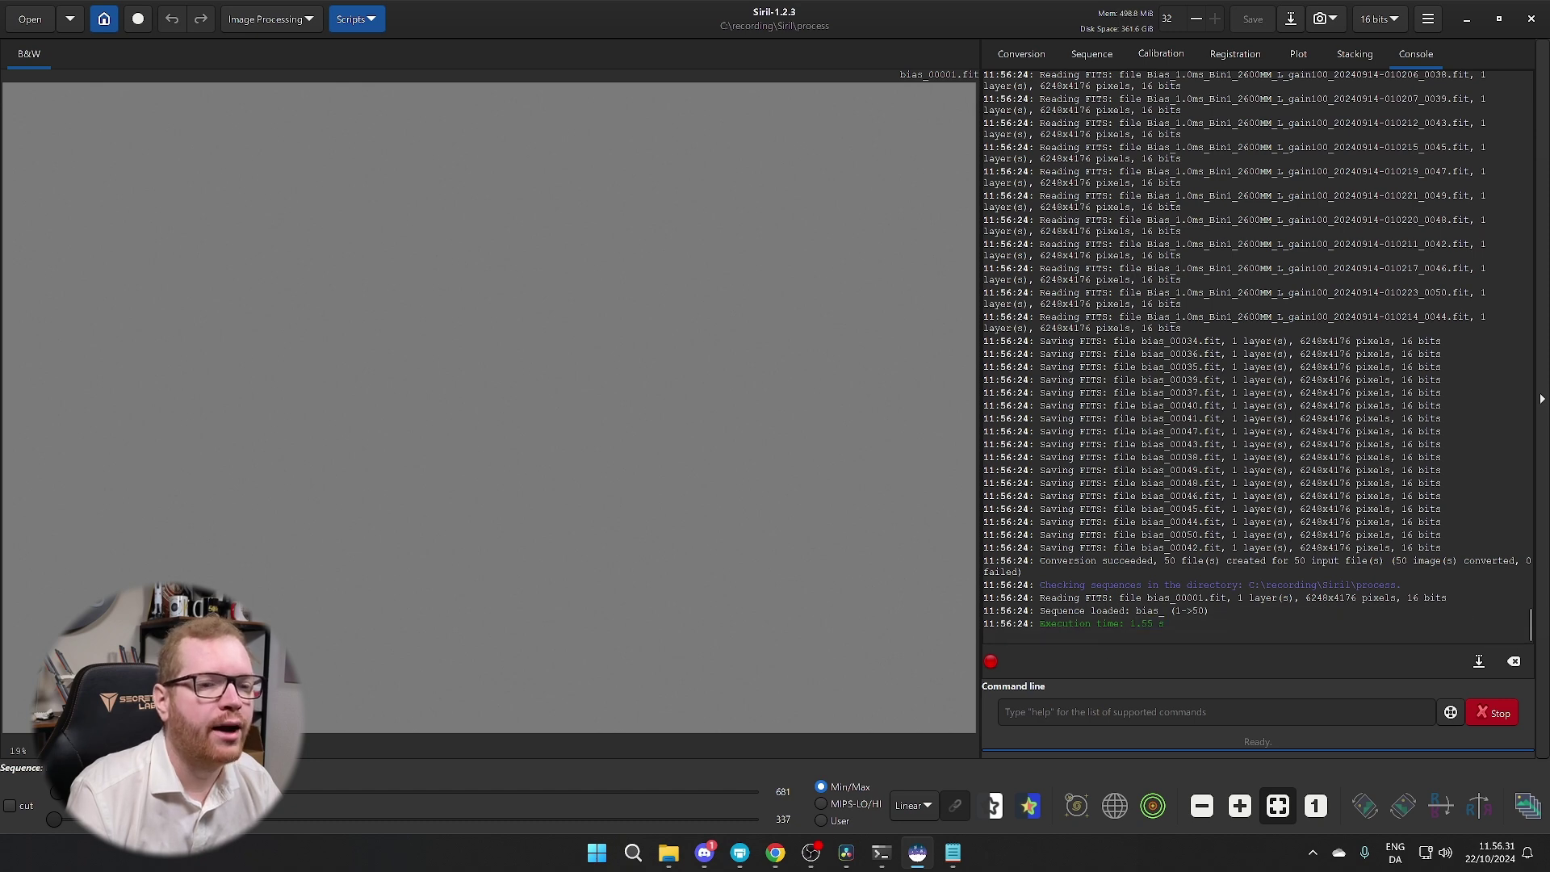
# Look through the frame list of the bias sequence to check which frames are included
pyautogui.scroll(3, 1256, 355)
pyautogui.click(1093, 55)
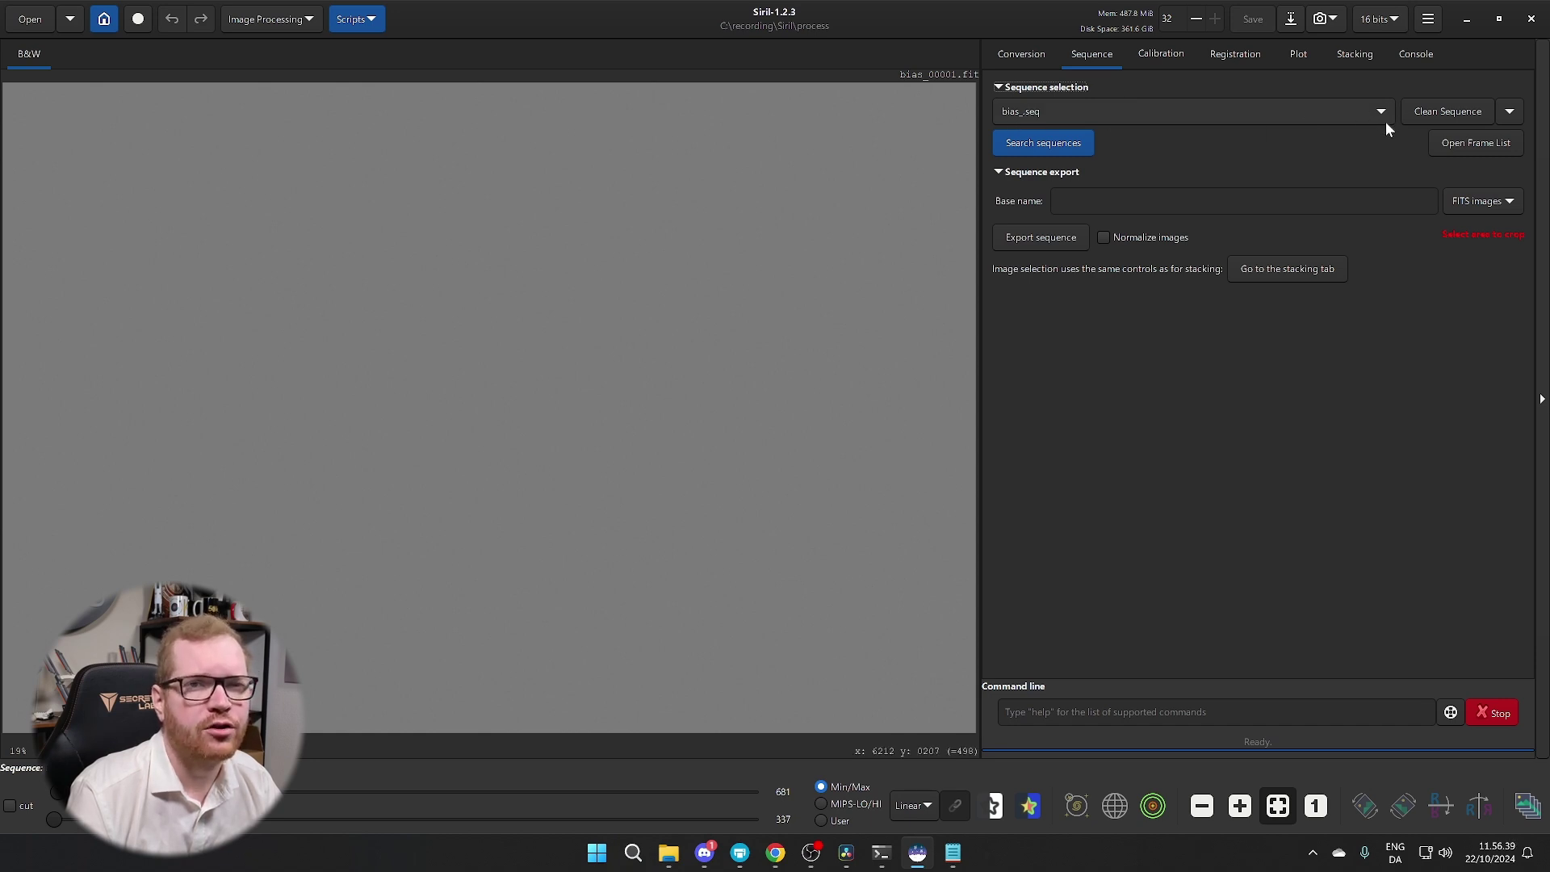
pyautogui.click(1468, 142)
pyautogui.scroll(-5, 836, 446)
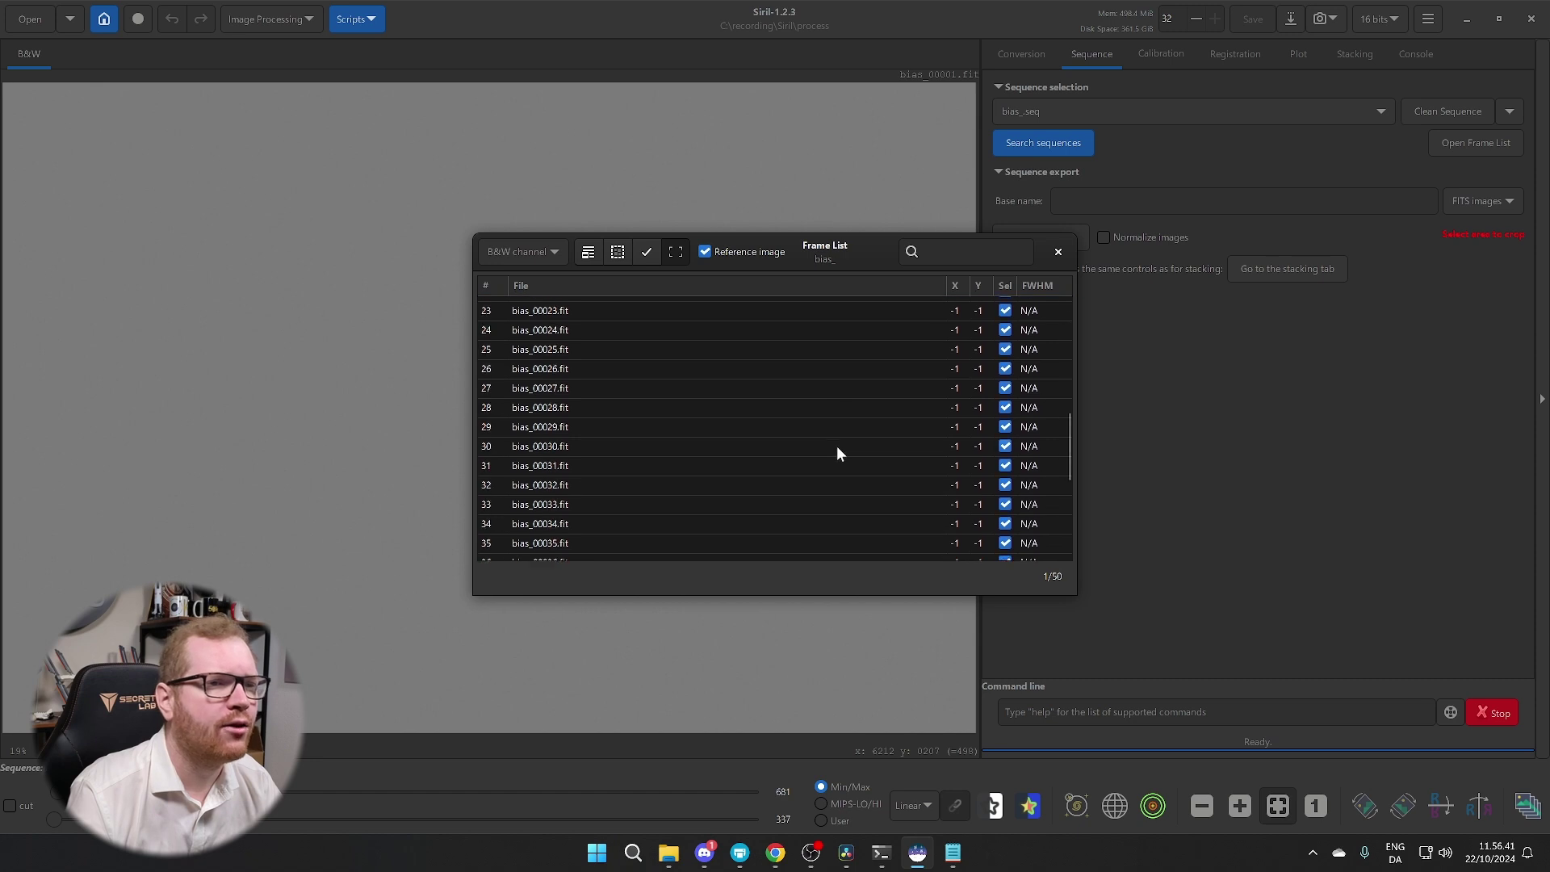
pyautogui.scroll(5, 838, 445)
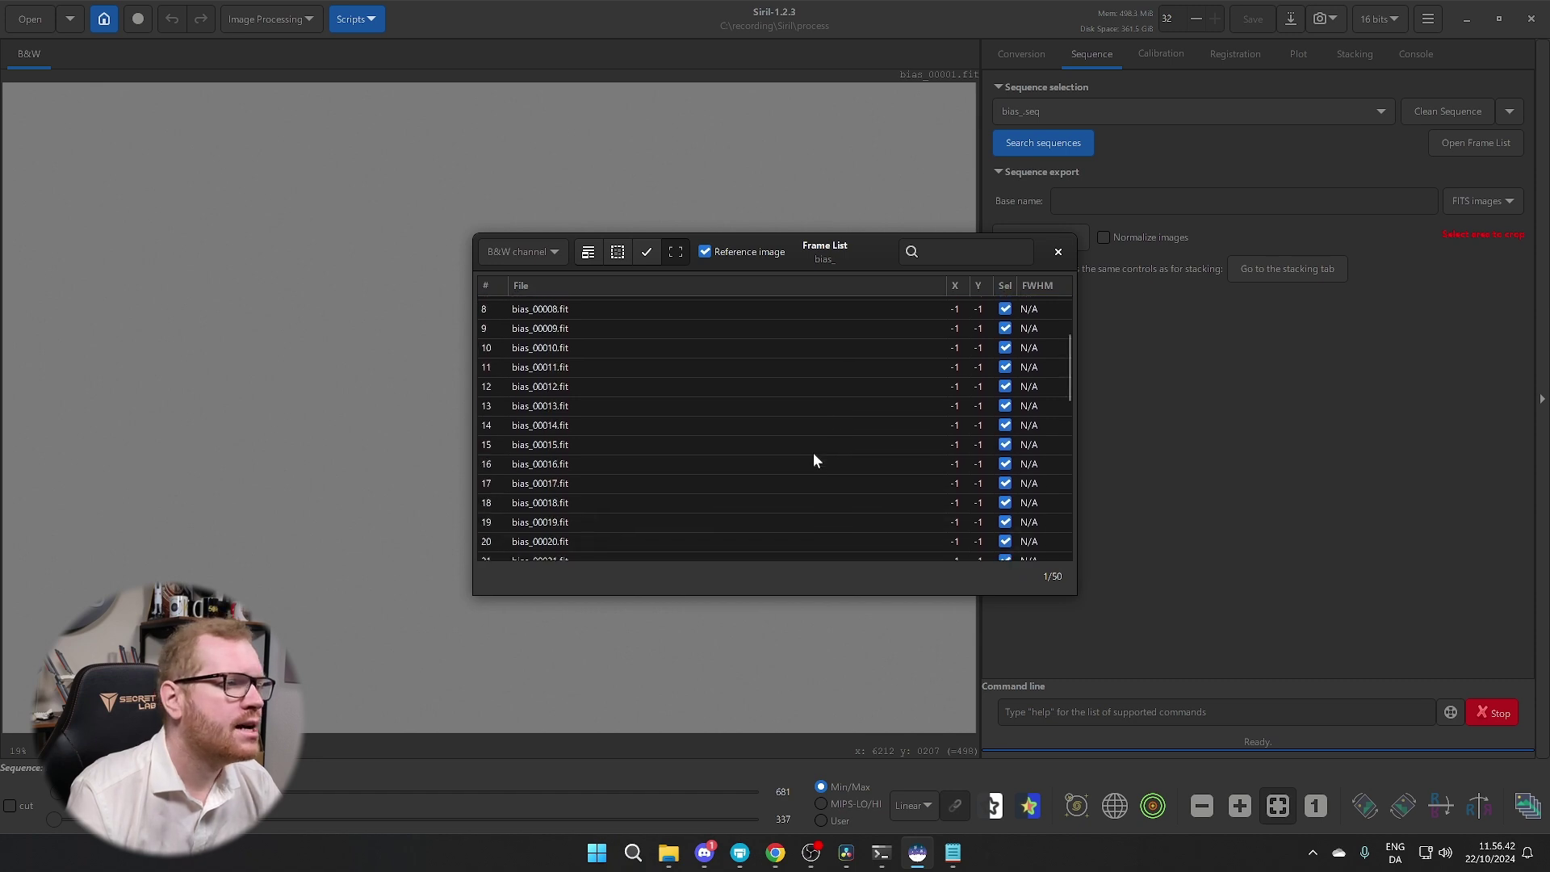
pyautogui.click(1056, 248)
pyautogui.click(1157, 55)
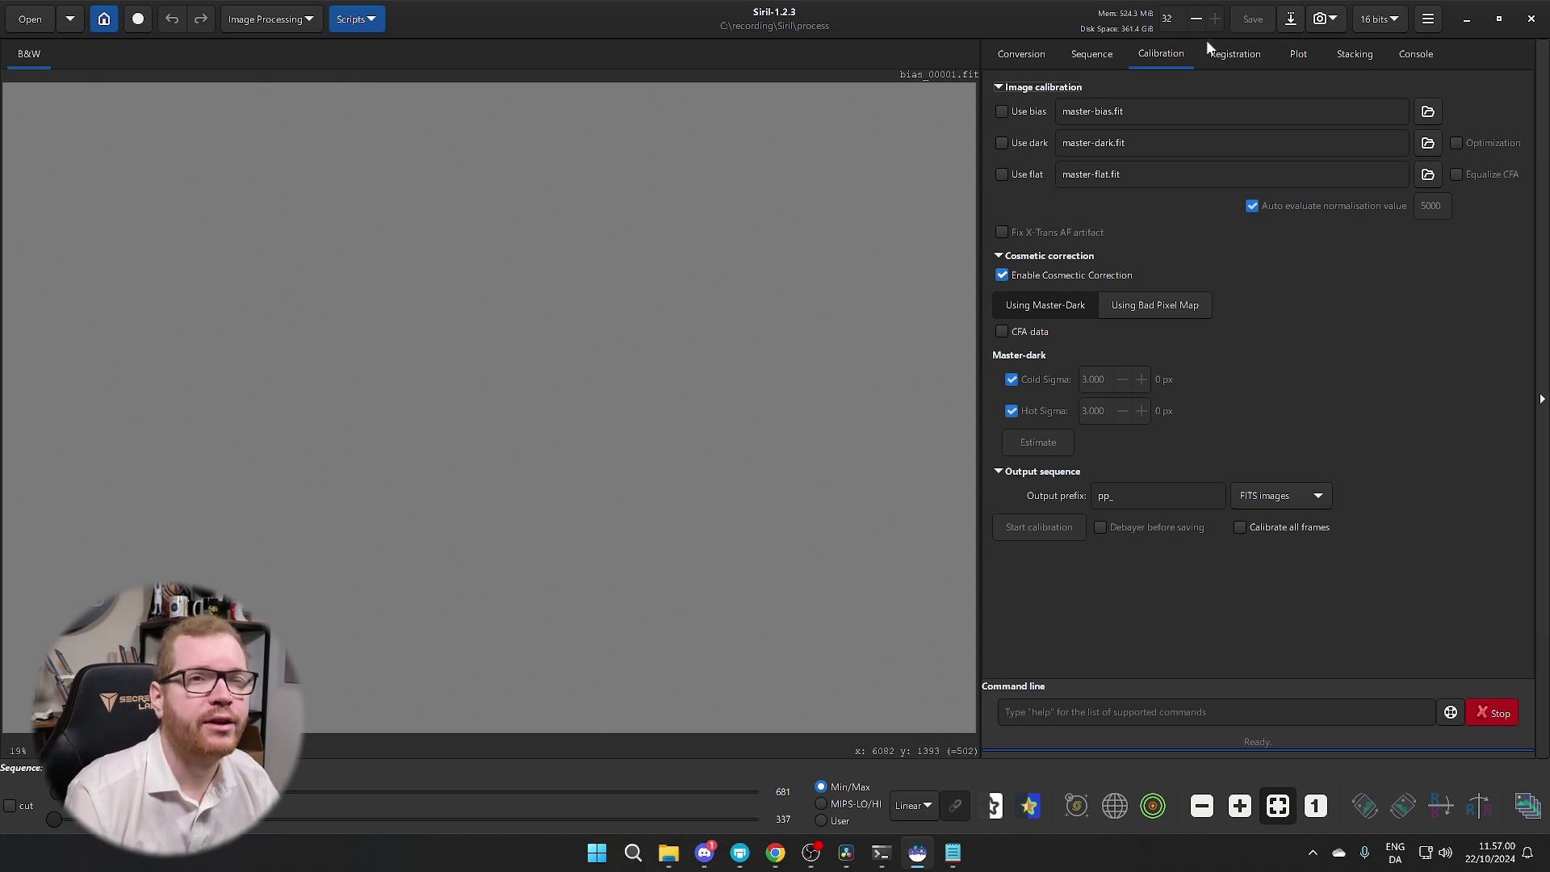
pyautogui.click(1238, 55)
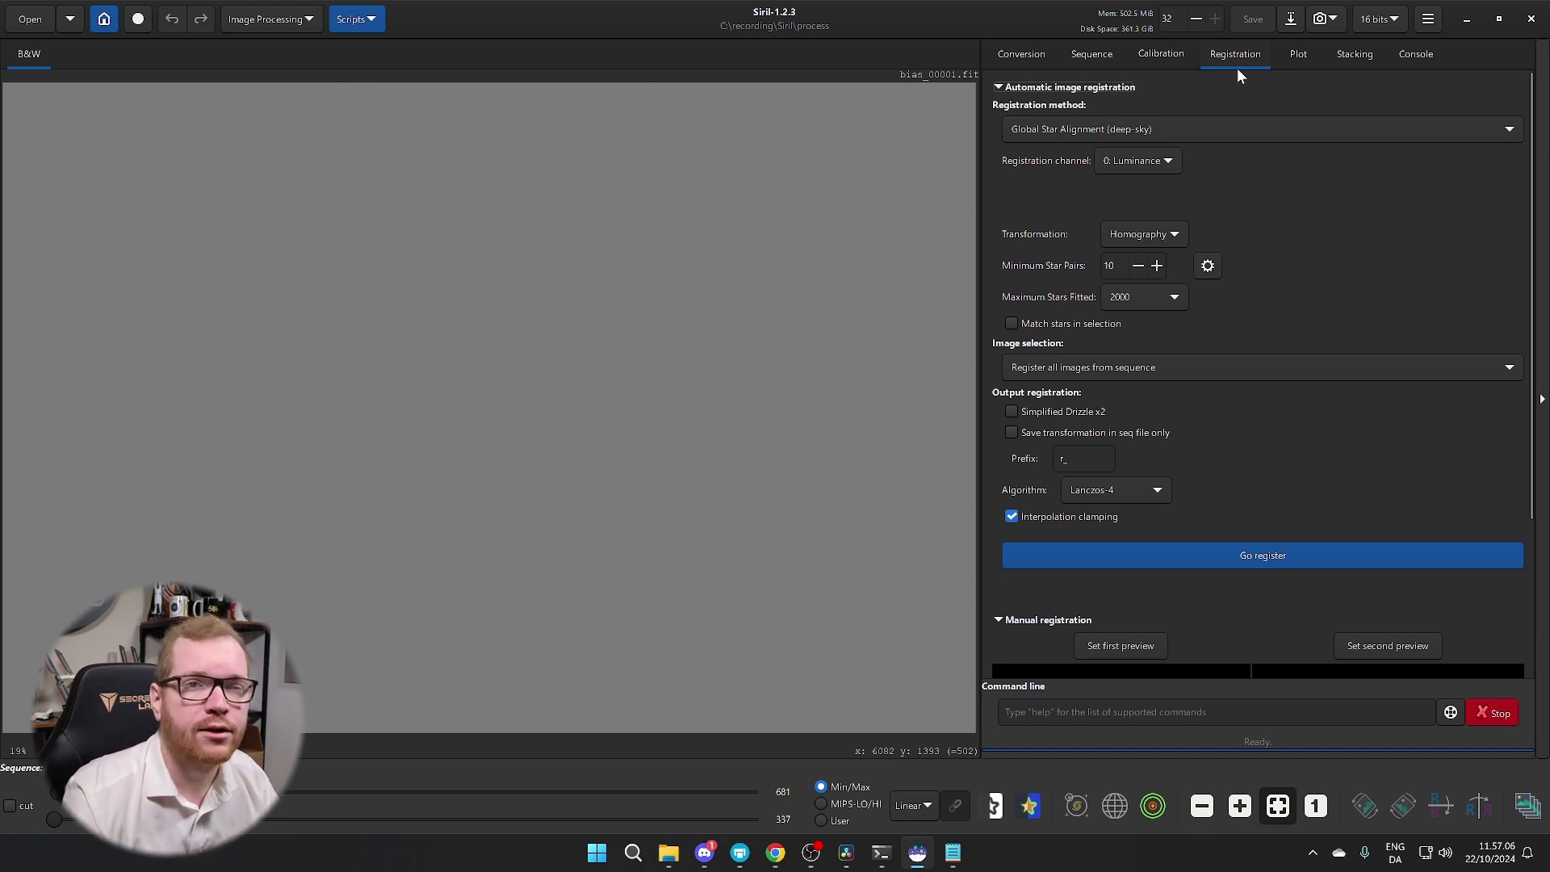
pyautogui.click(1365, 55)
pyautogui.click(1315, 55)
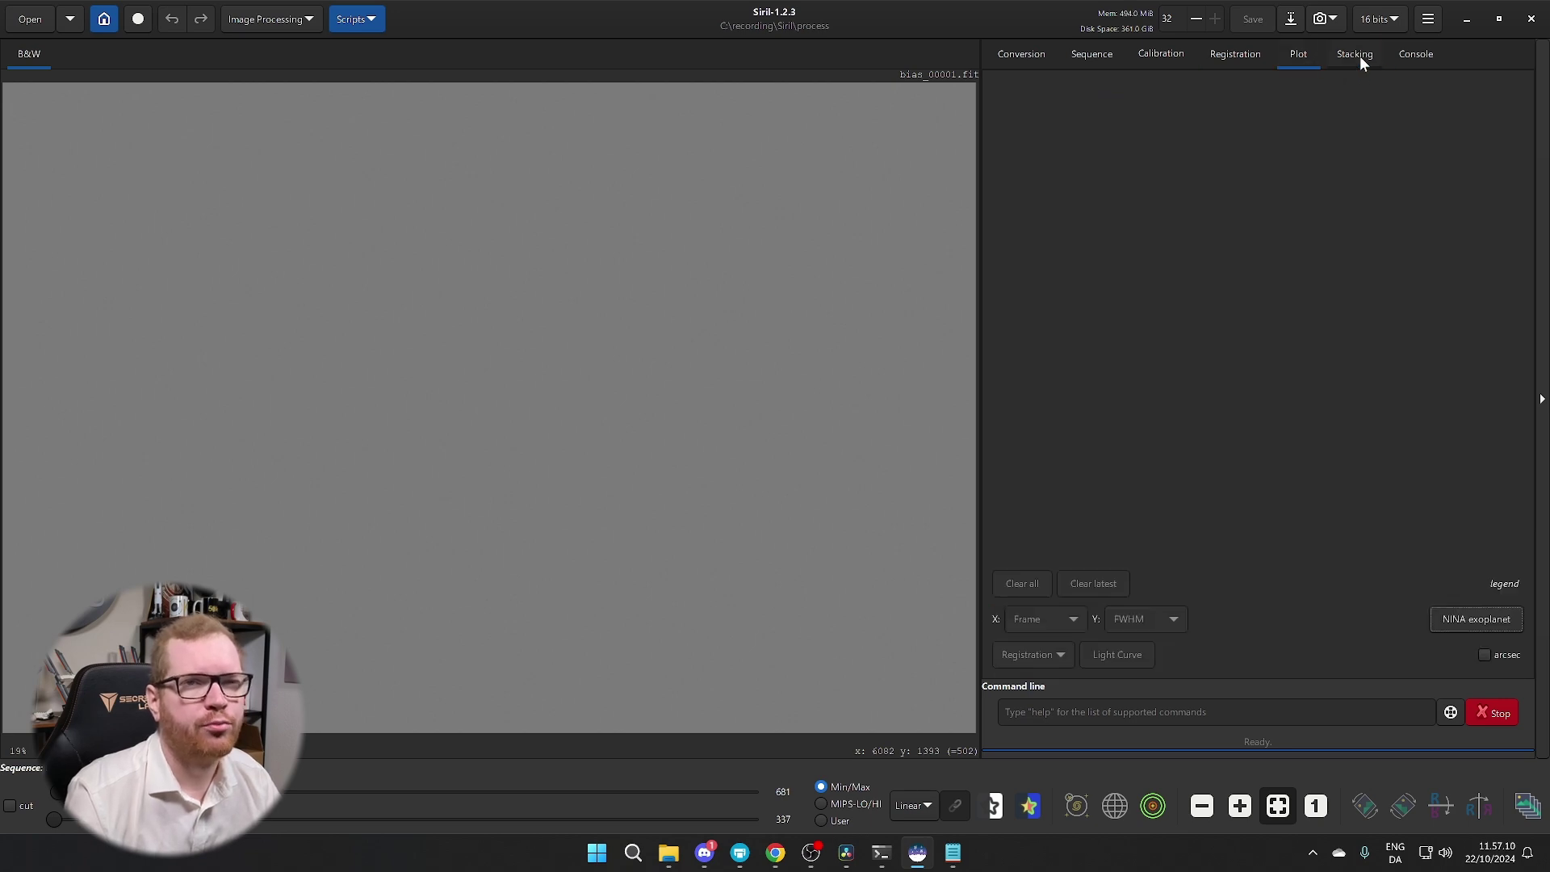
# Configure the bias stacking with Average stacking with rejection as the method and No normalisation
pyautogui.click(1359, 60)
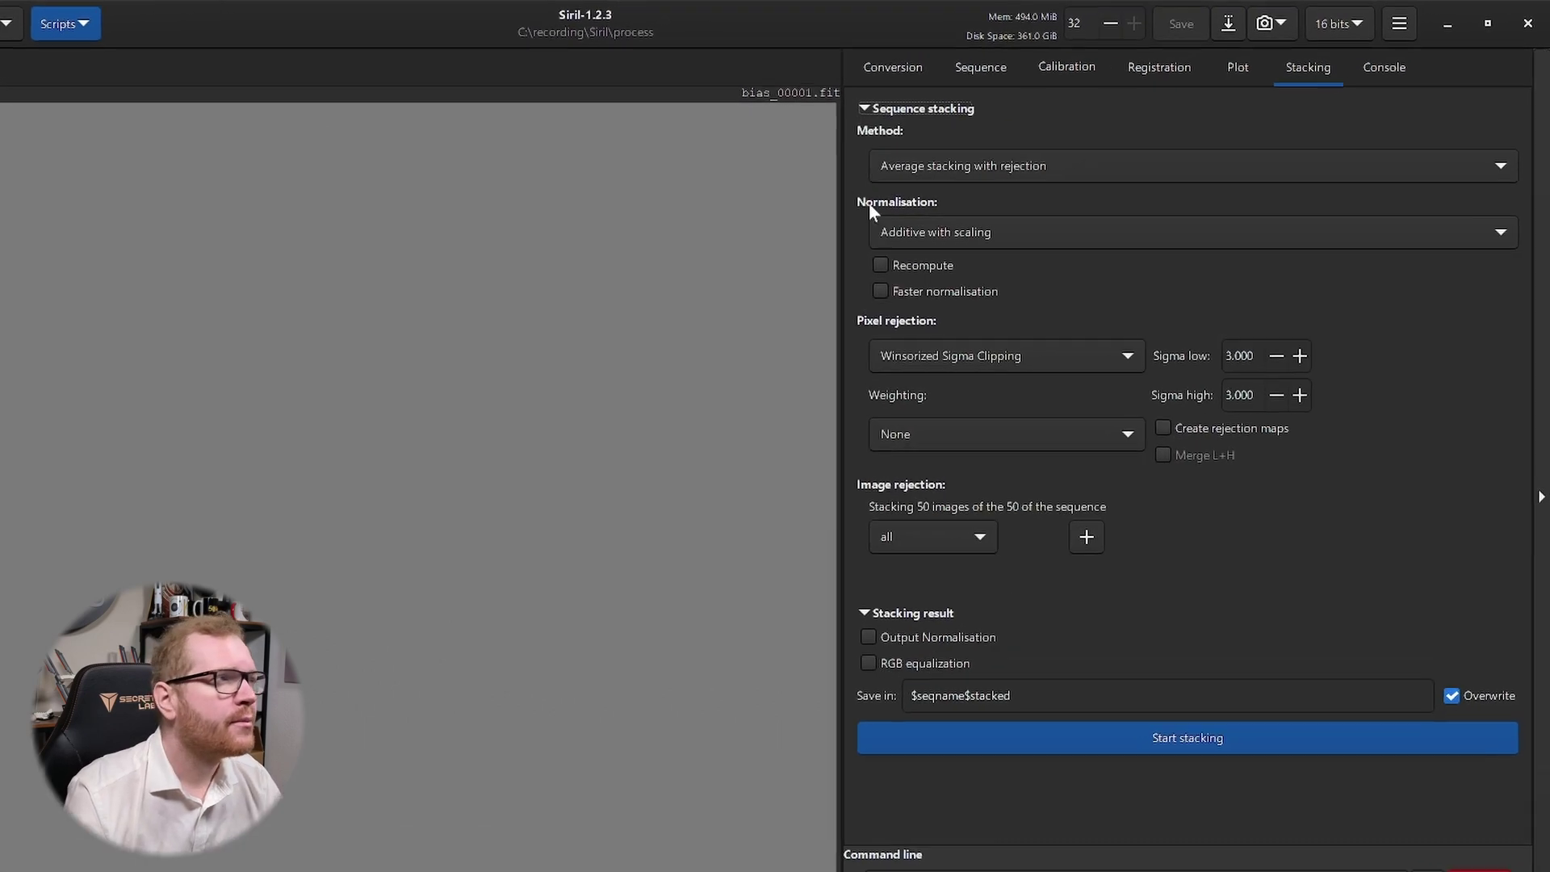
pyautogui.click(980, 167)
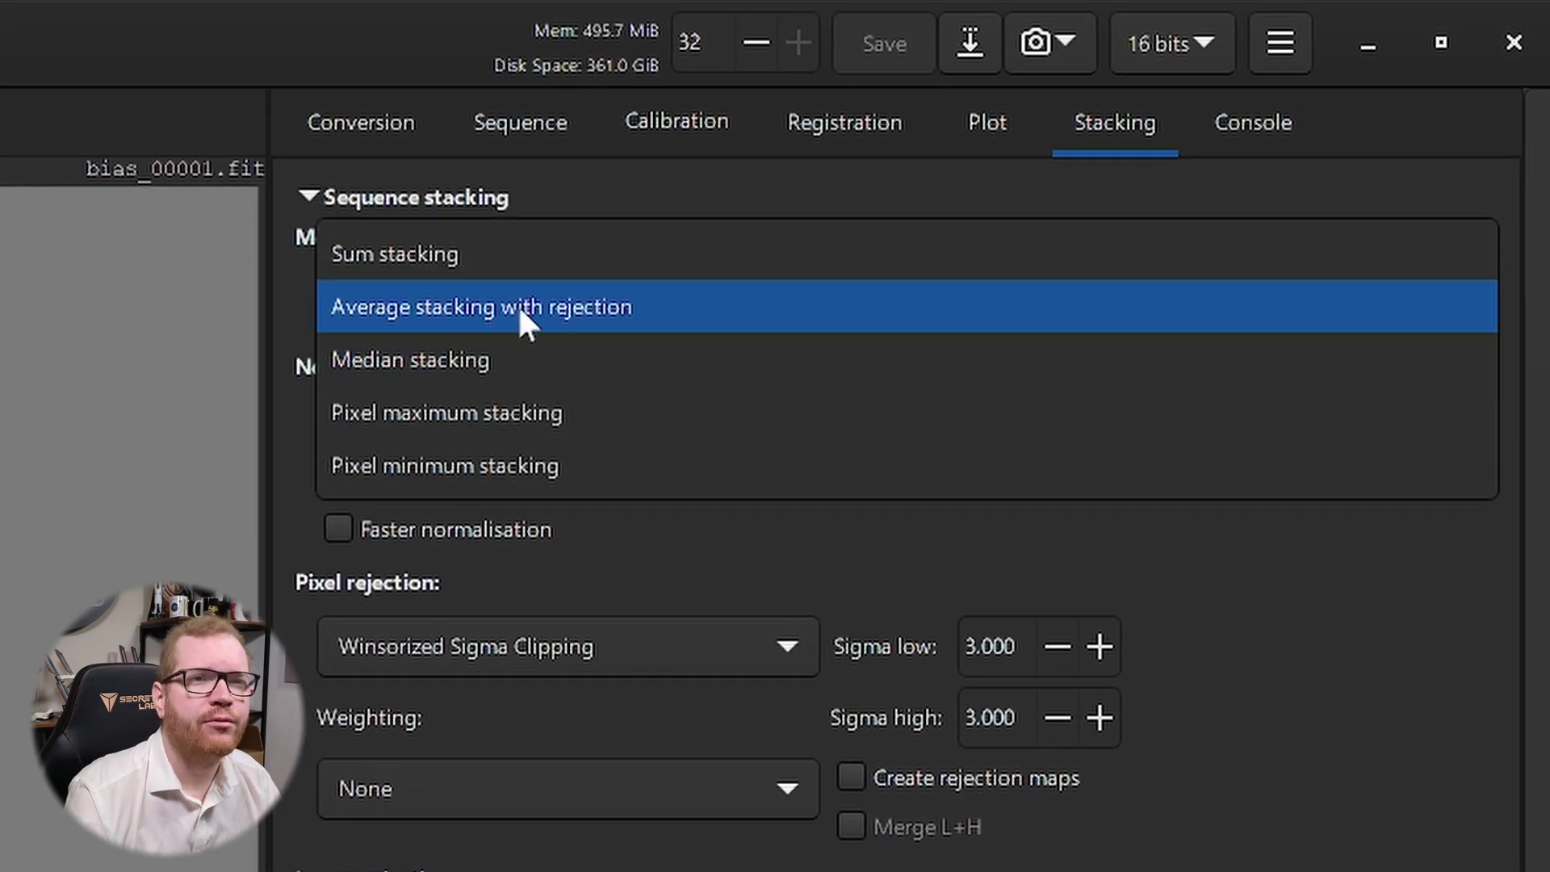
pyautogui.click(517, 303)
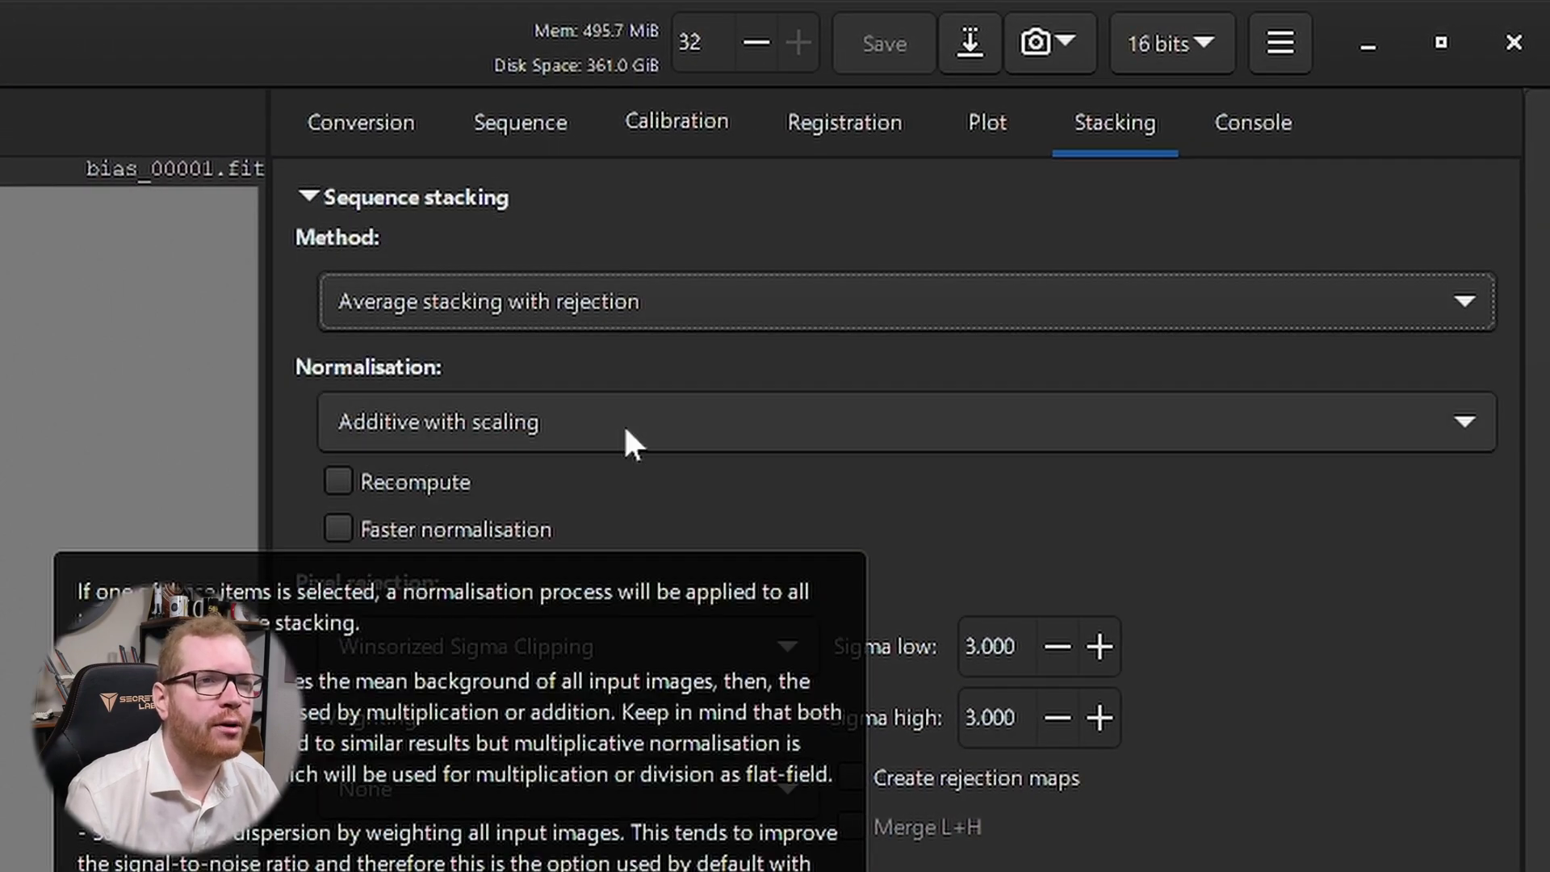
pyautogui.click(628, 425)
pyautogui.click(632, 424)
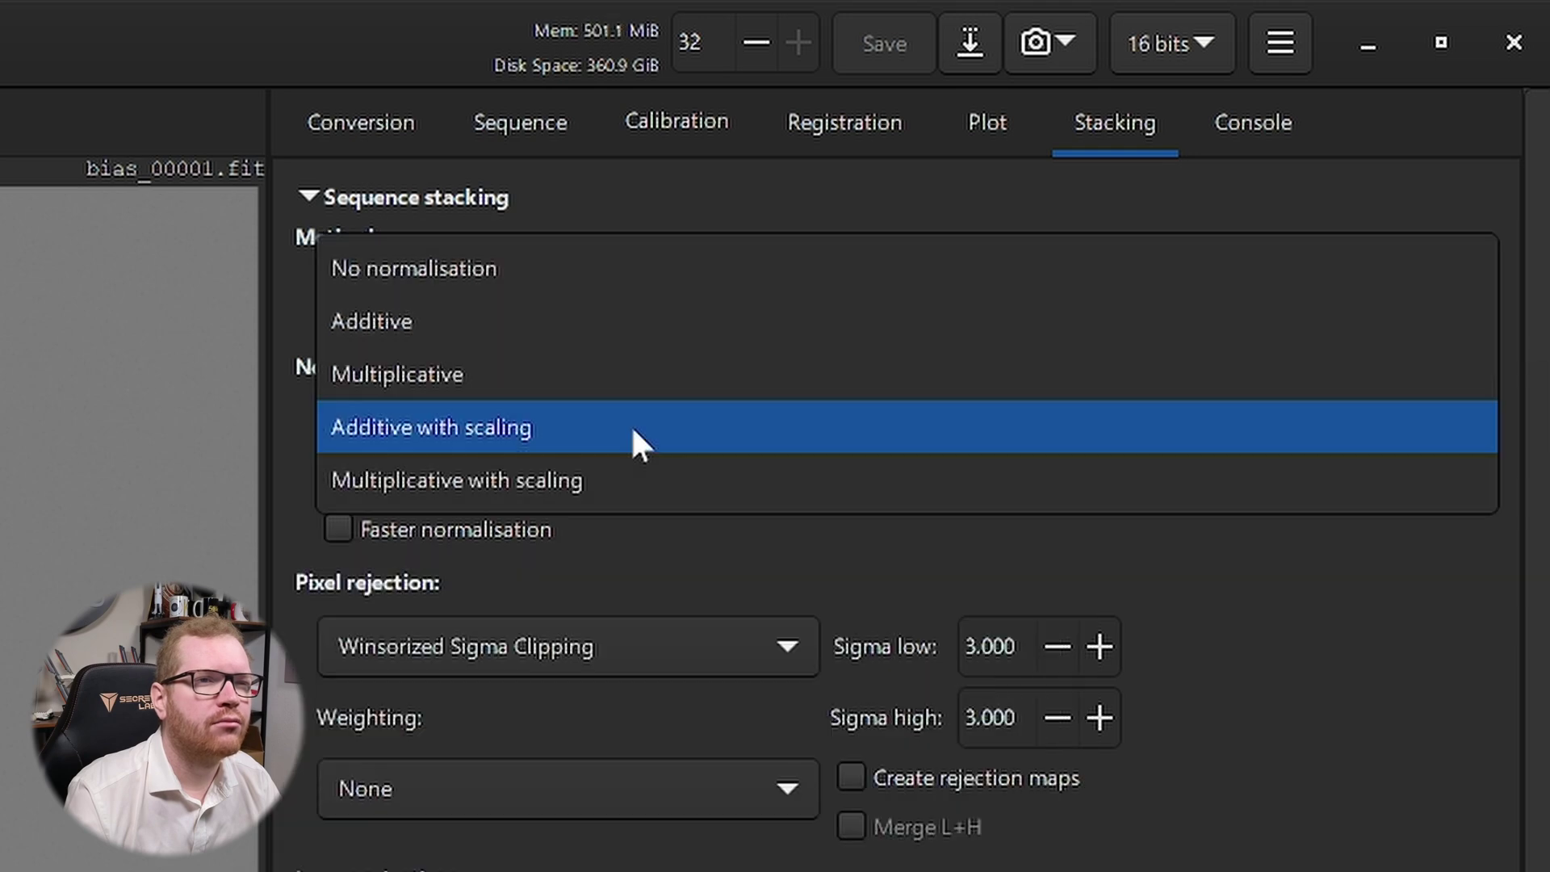
pyautogui.click(614, 268)
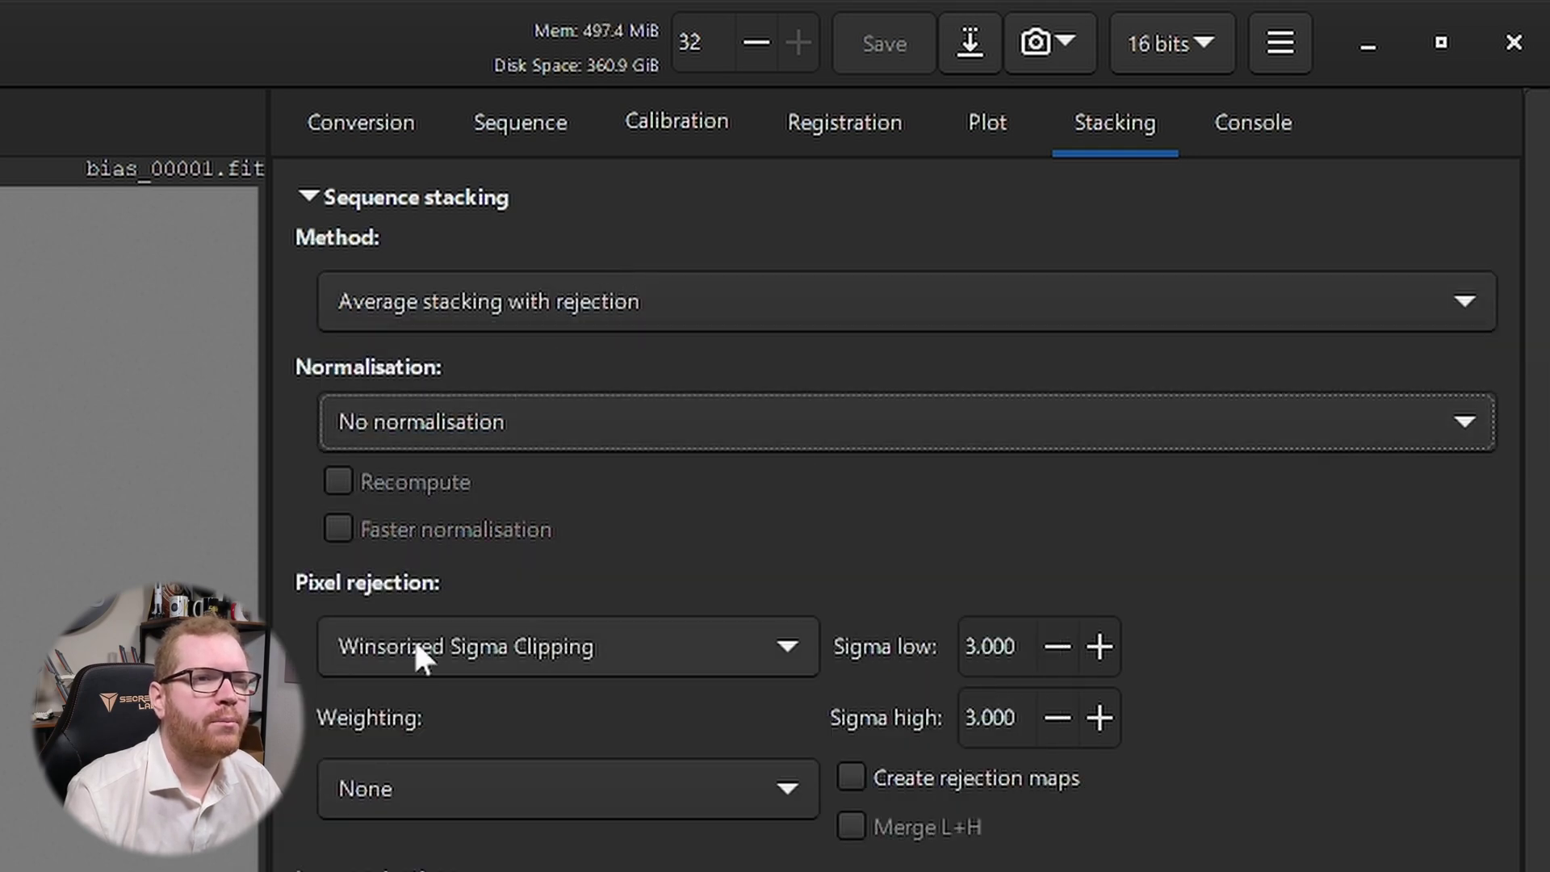
pyautogui.moveTo(392, 665)
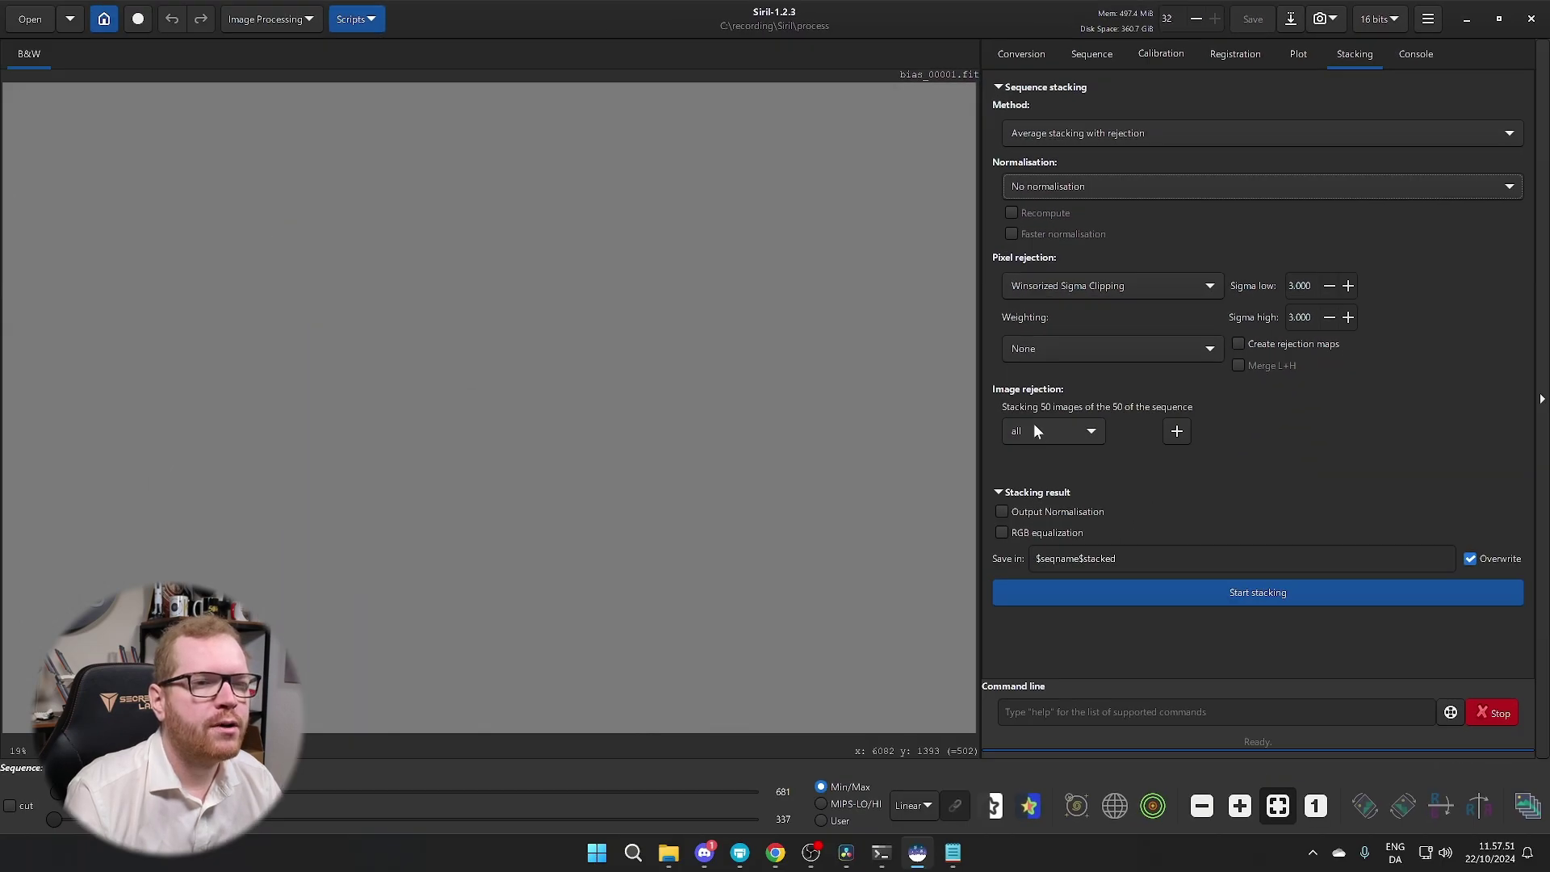
# Switch image rejection to selected, then exclude bias_00003.fit in the frame list and include it again
pyautogui.click(1036, 430)
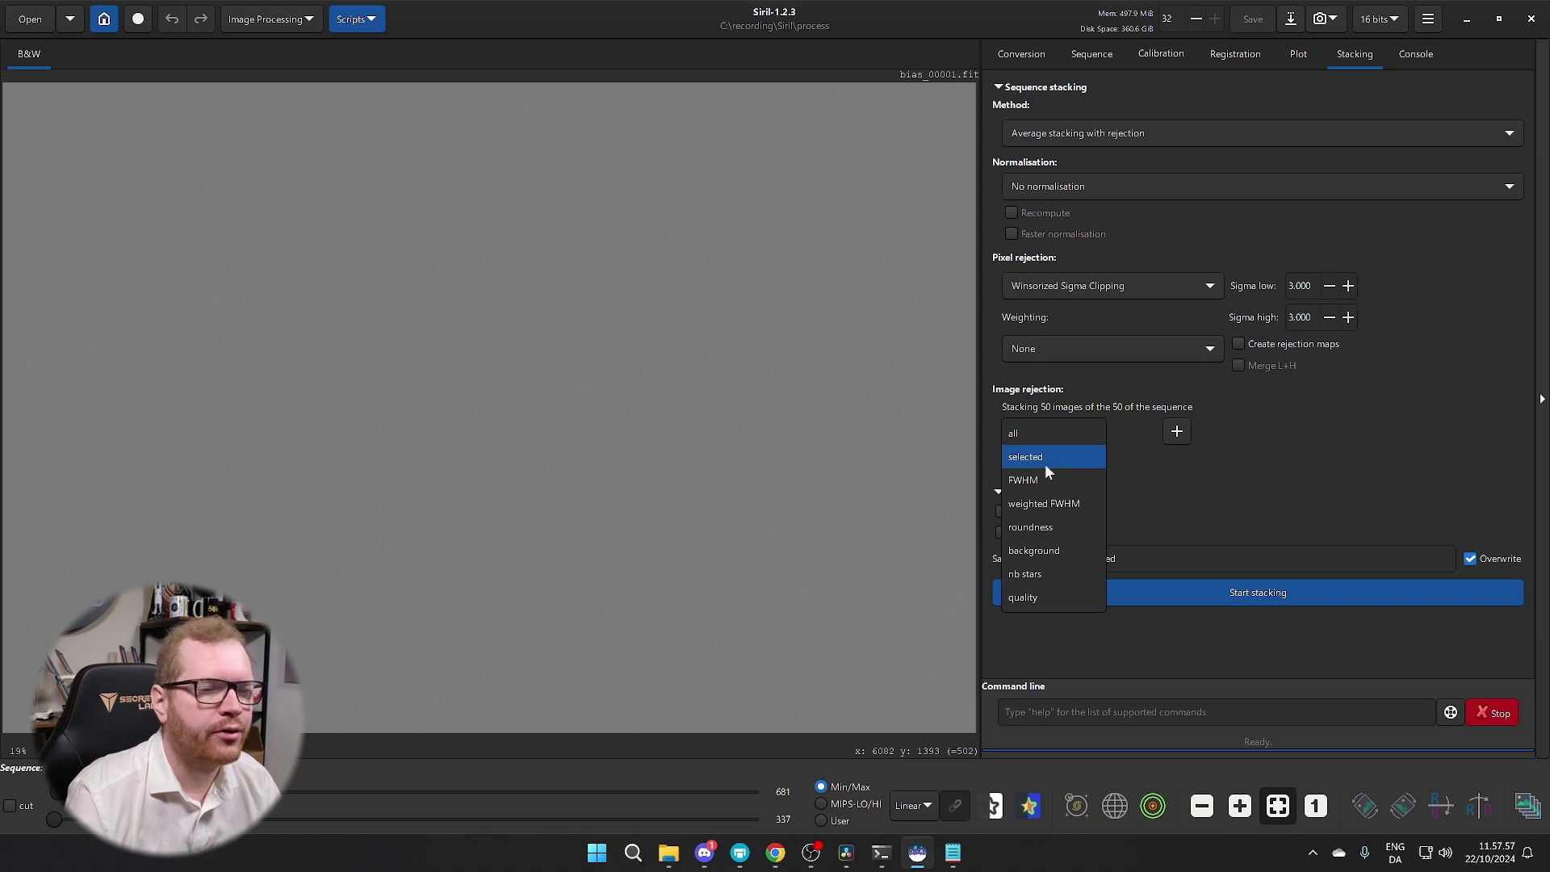
pyautogui.click(1089, 52)
pyautogui.click(1091, 53)
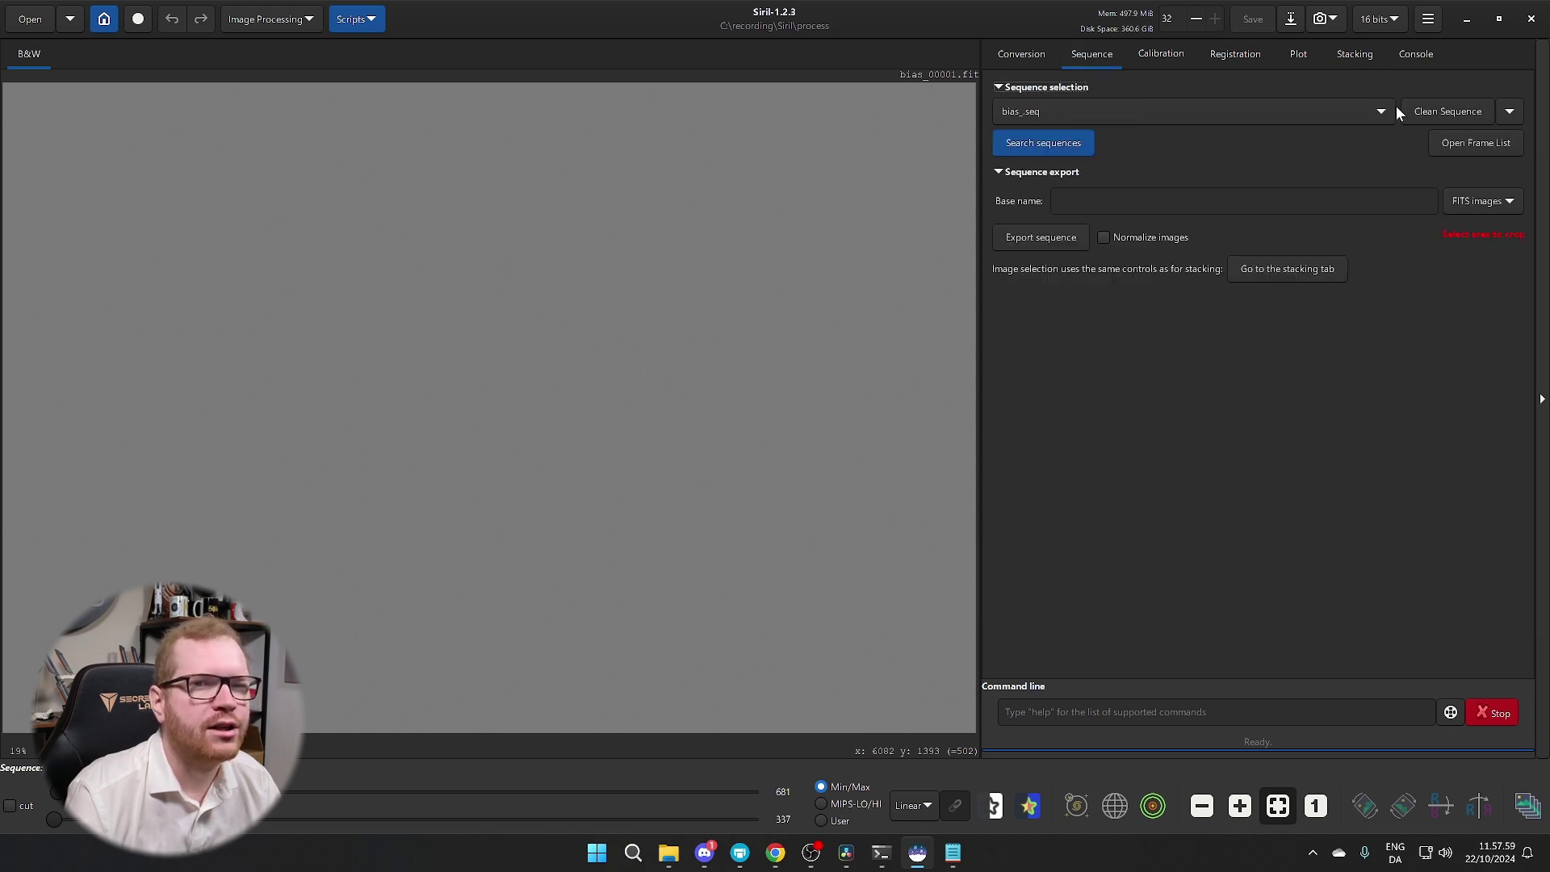
pyautogui.click(1470, 143)
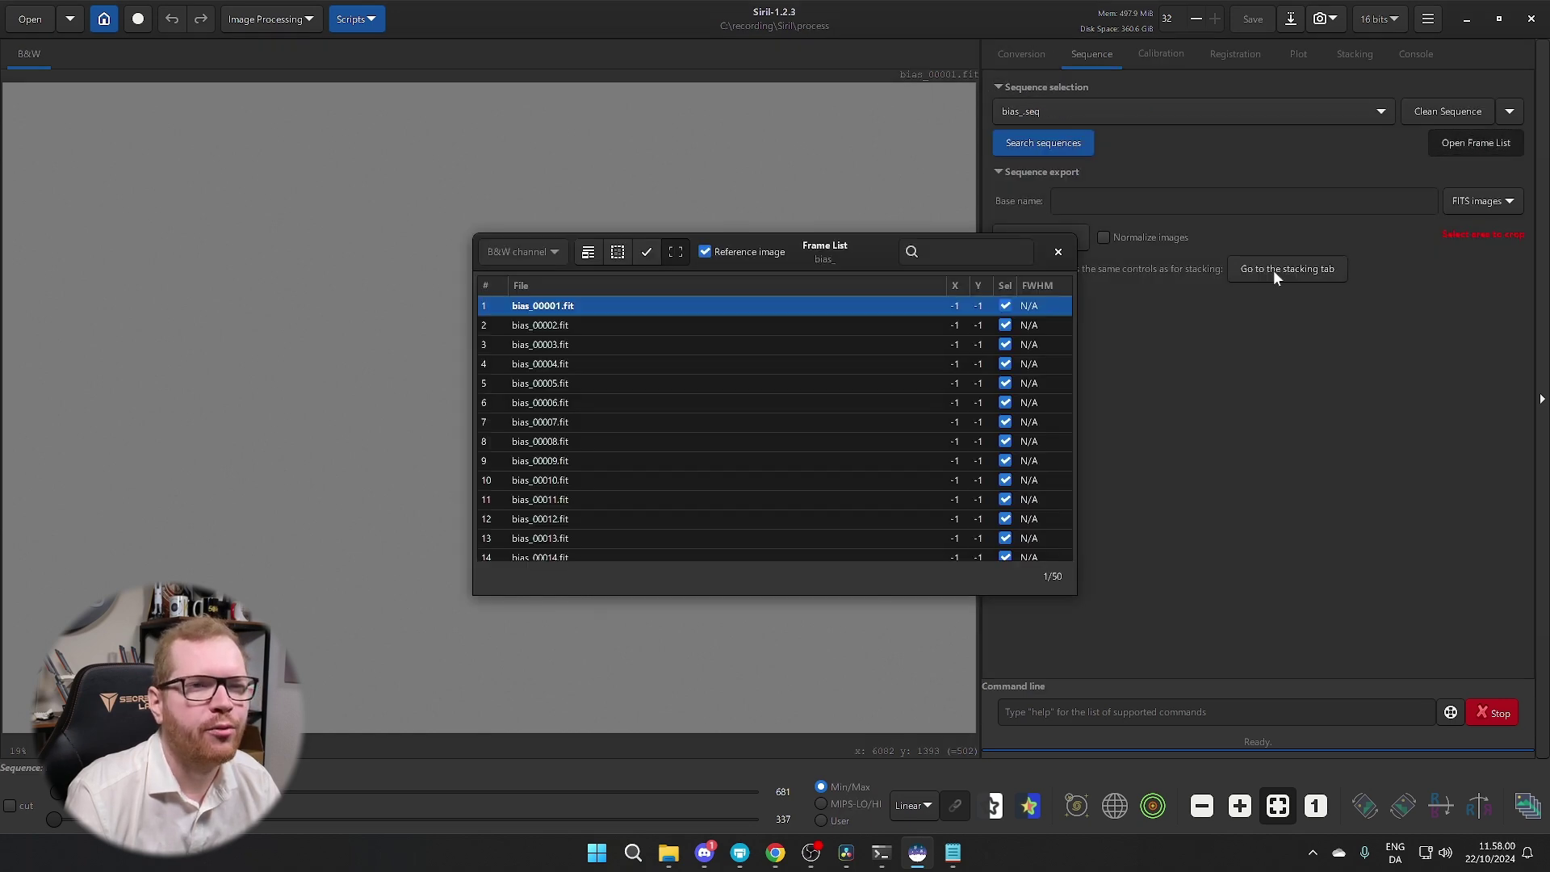
pyautogui.click(1005, 345)
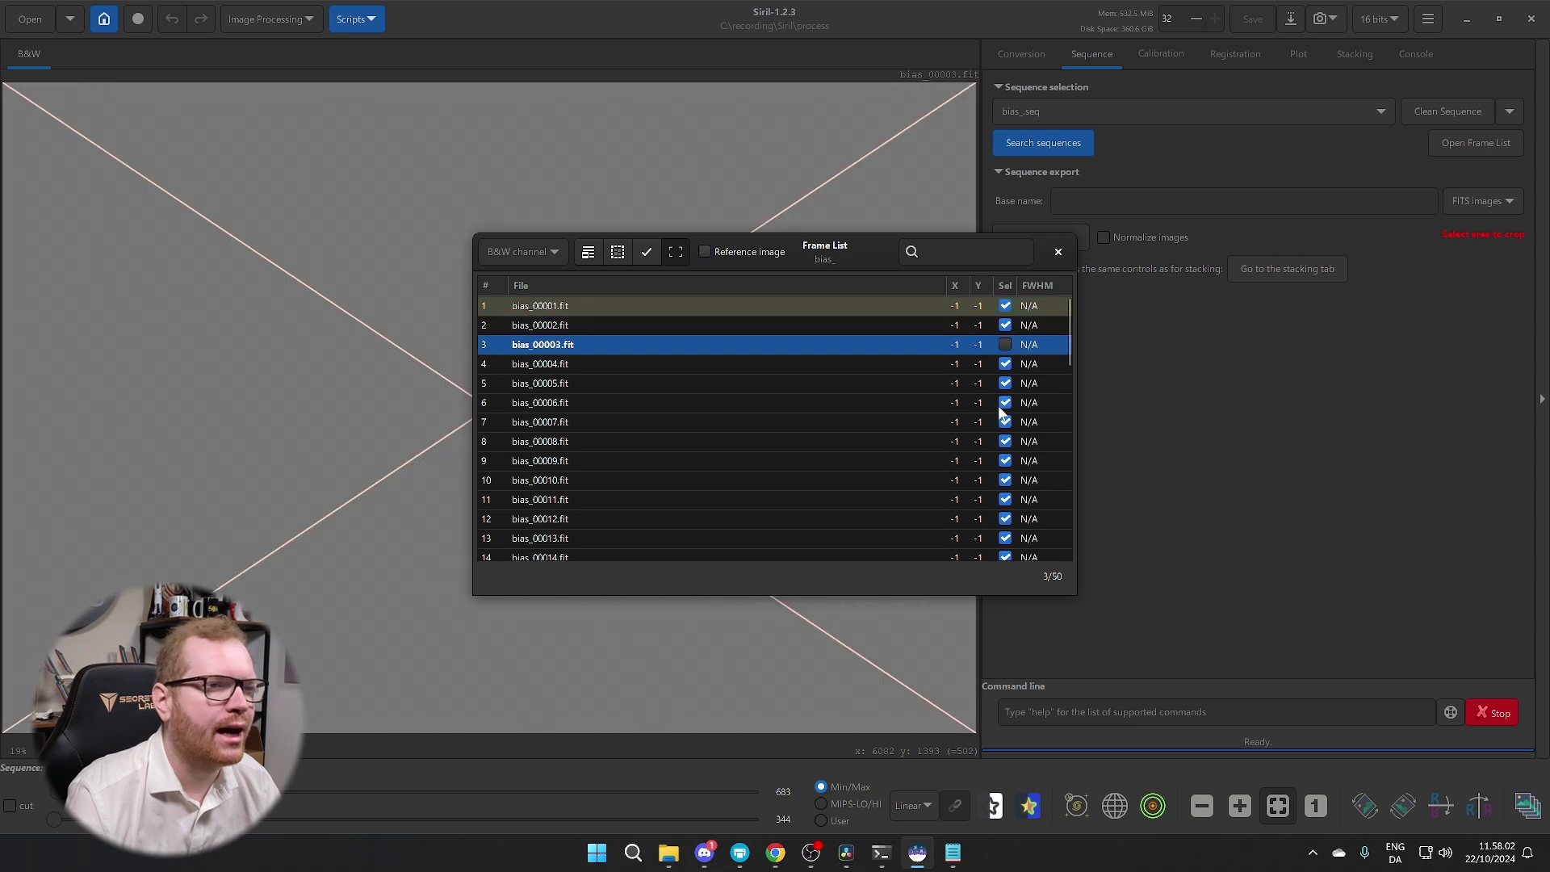
pyautogui.click(1005, 344)
pyautogui.click(1058, 251)
pyautogui.click(1350, 52)
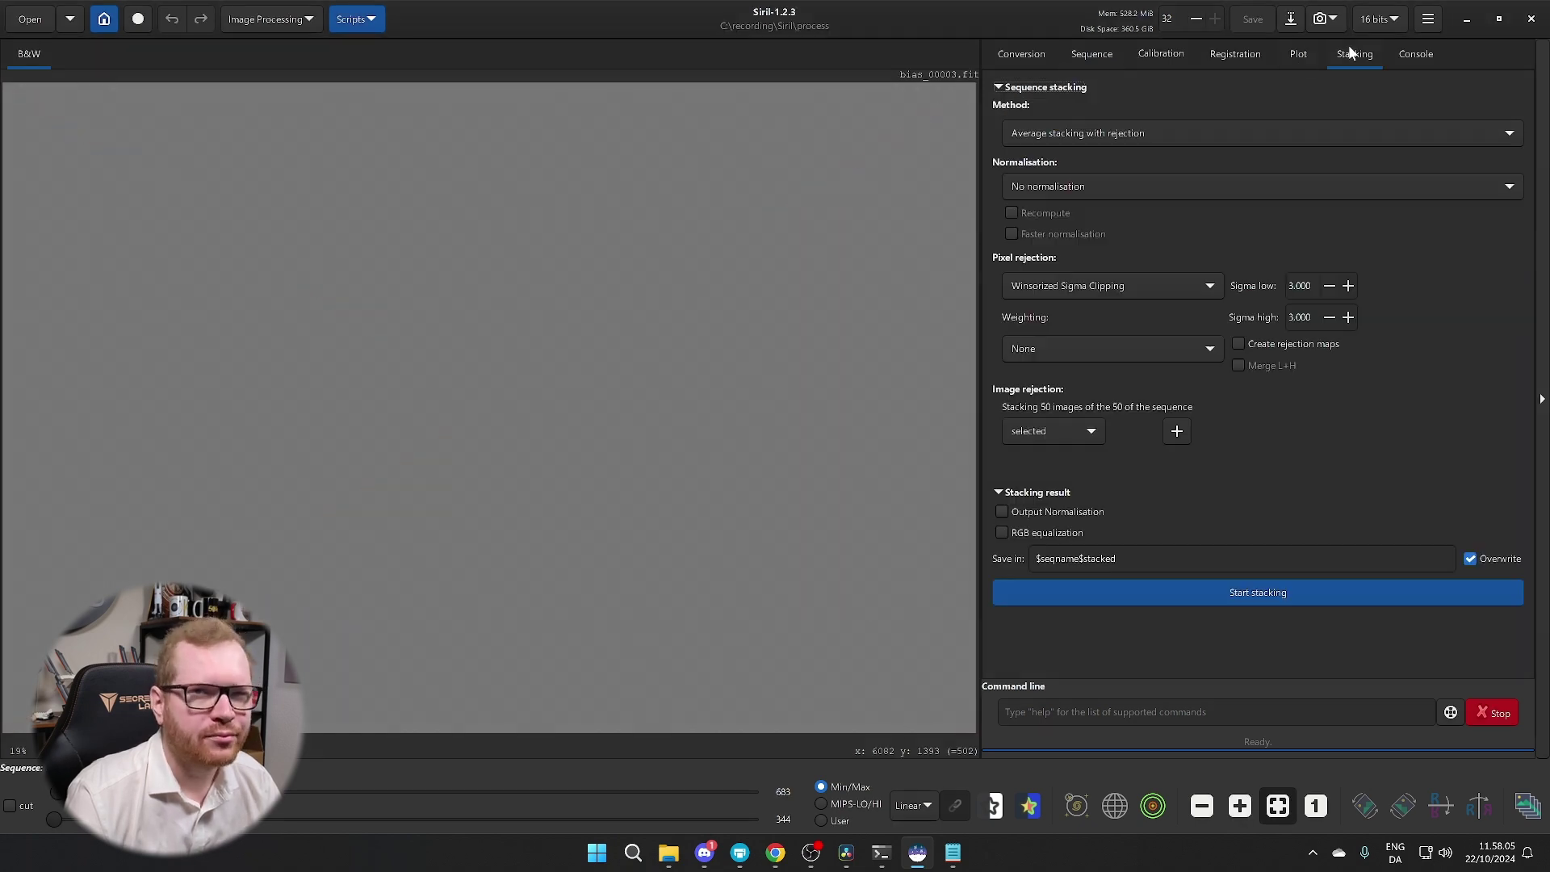
# Set image rejection to all and stack the bias sequence
pyautogui.click(1029, 440)
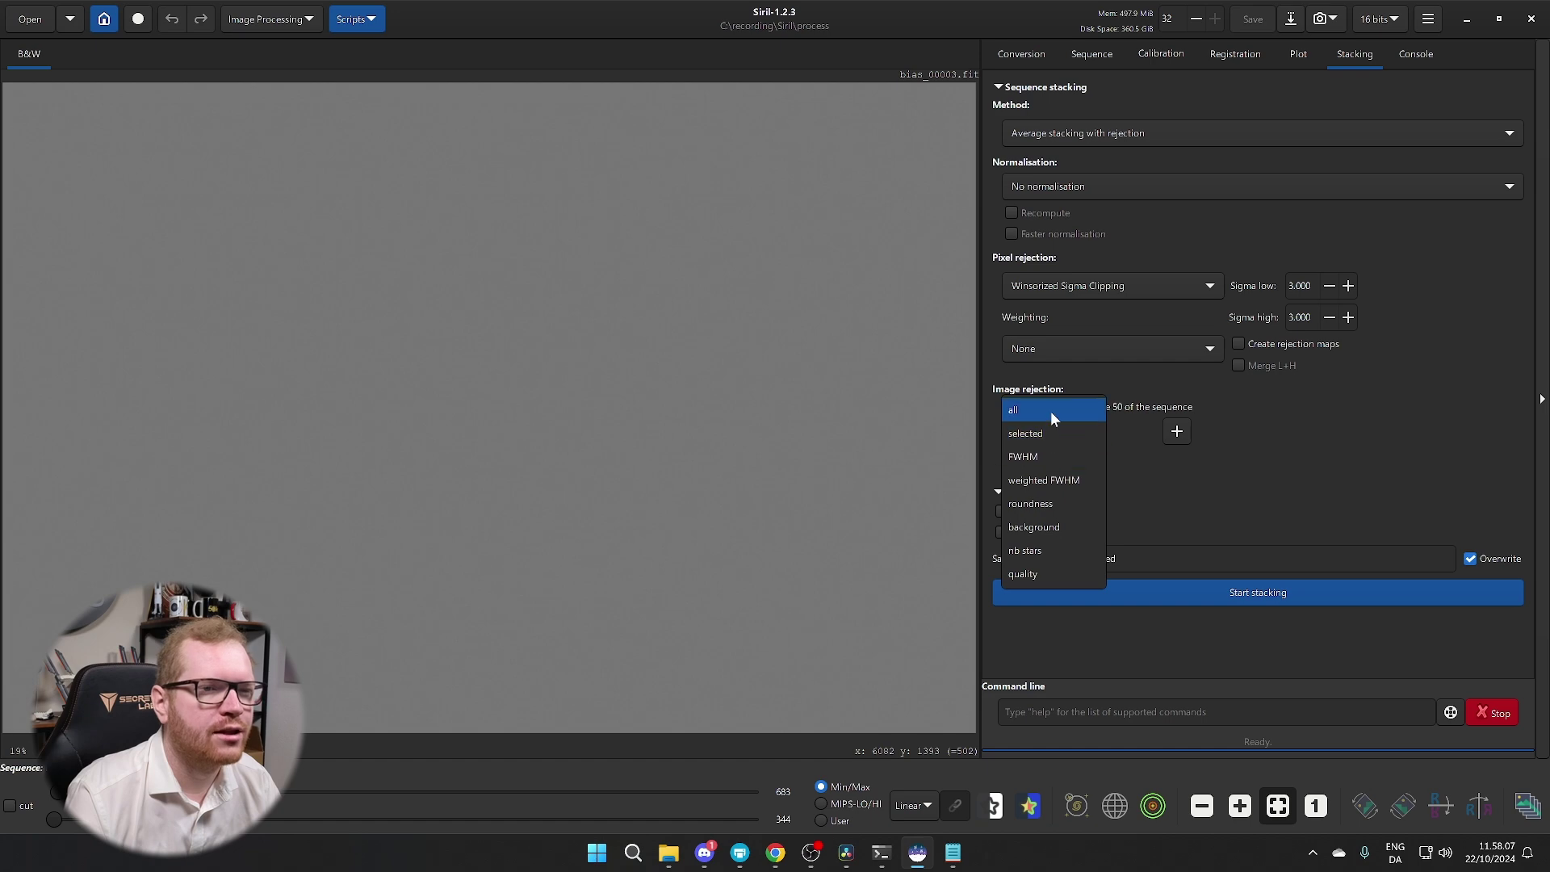
pyautogui.click(1050, 410)
pyautogui.click(1256, 594)
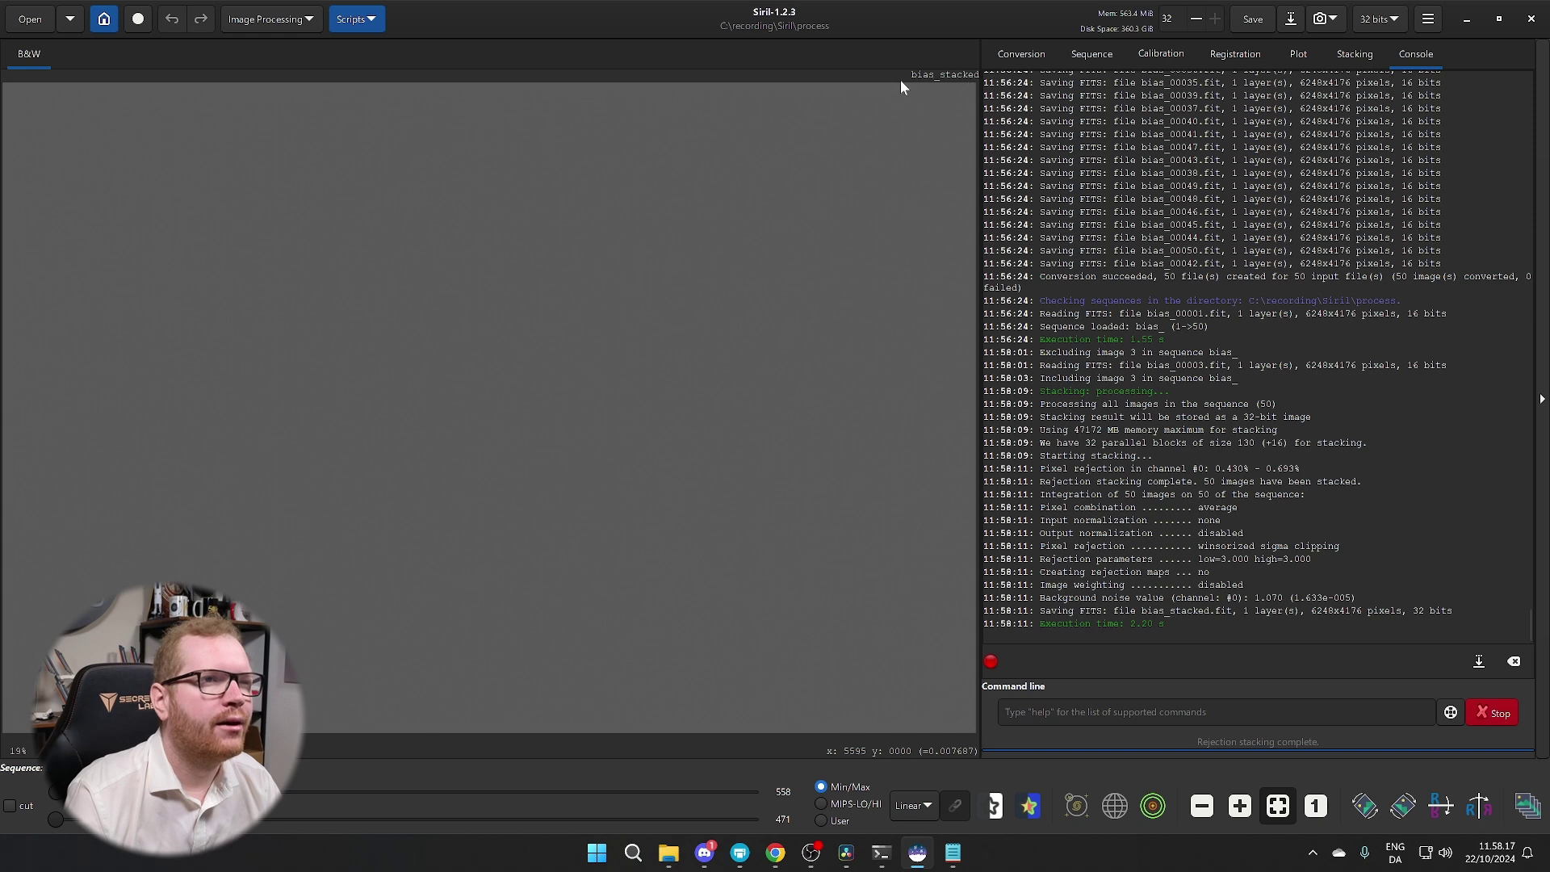
# Switch to File Explorer and place bias_stacked.fit from the process folder into the parent Siril folder
pyautogui.moveTo(664, 858)
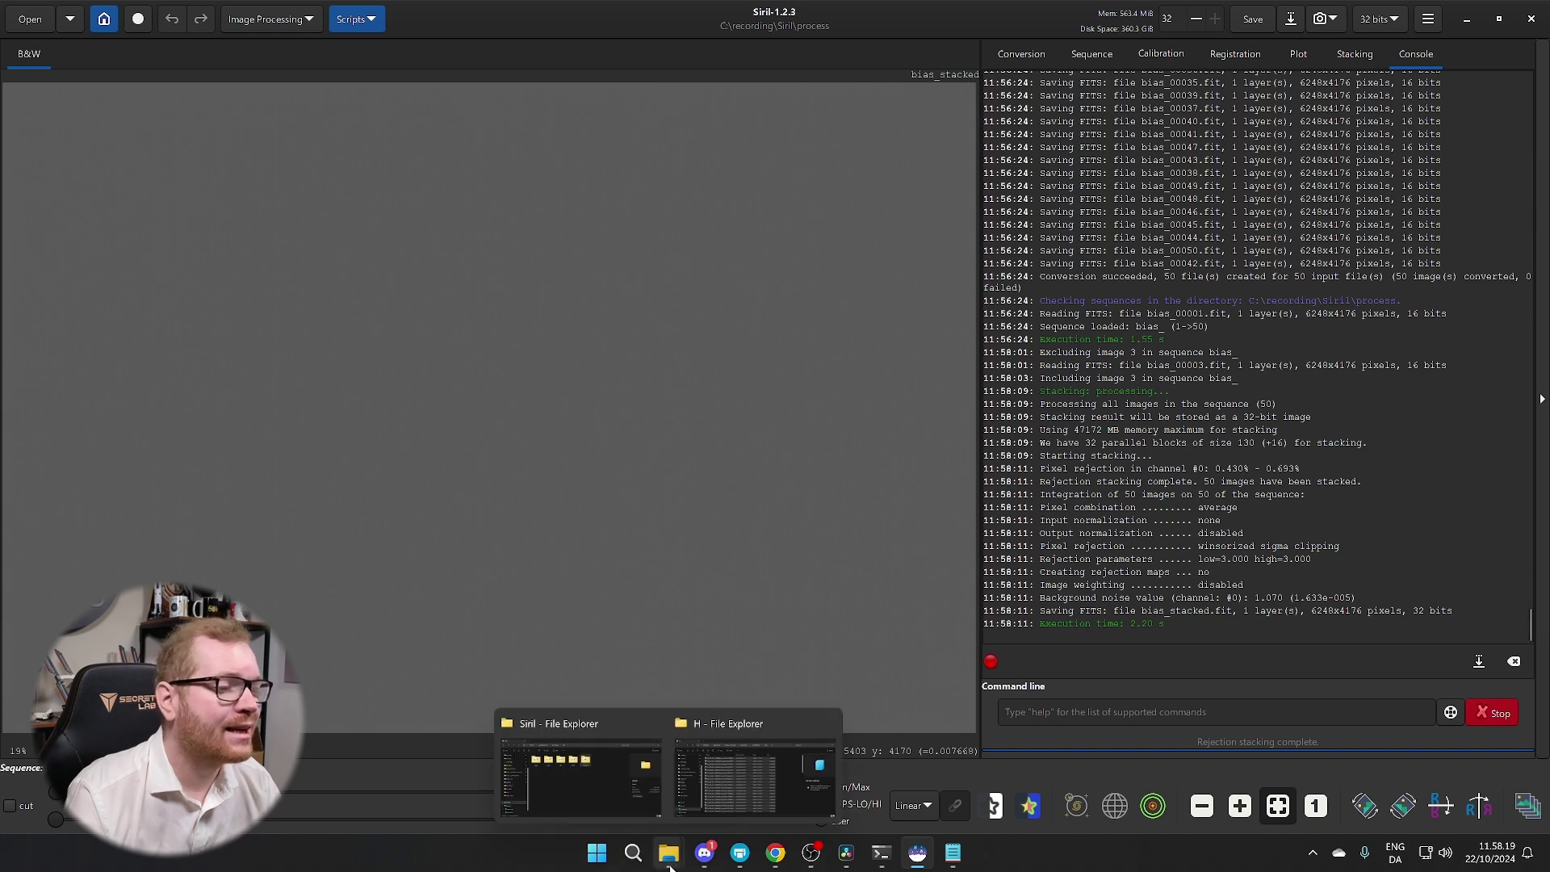
pyautogui.click(626, 799)
pyautogui.doubleClick(925, 327)
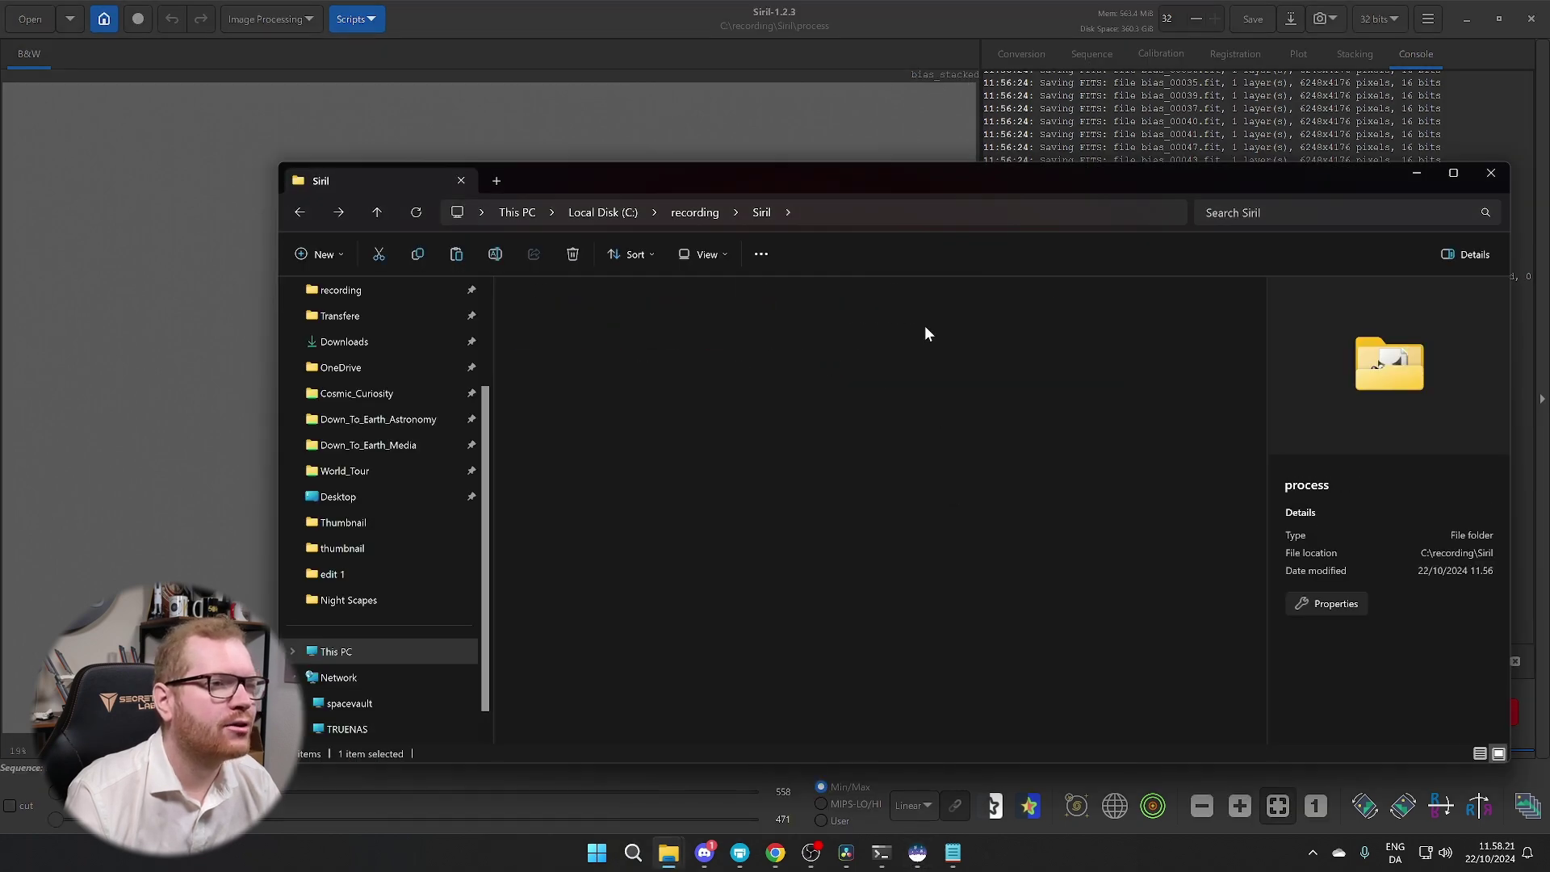
pyautogui.scroll(-10, 606, 363)
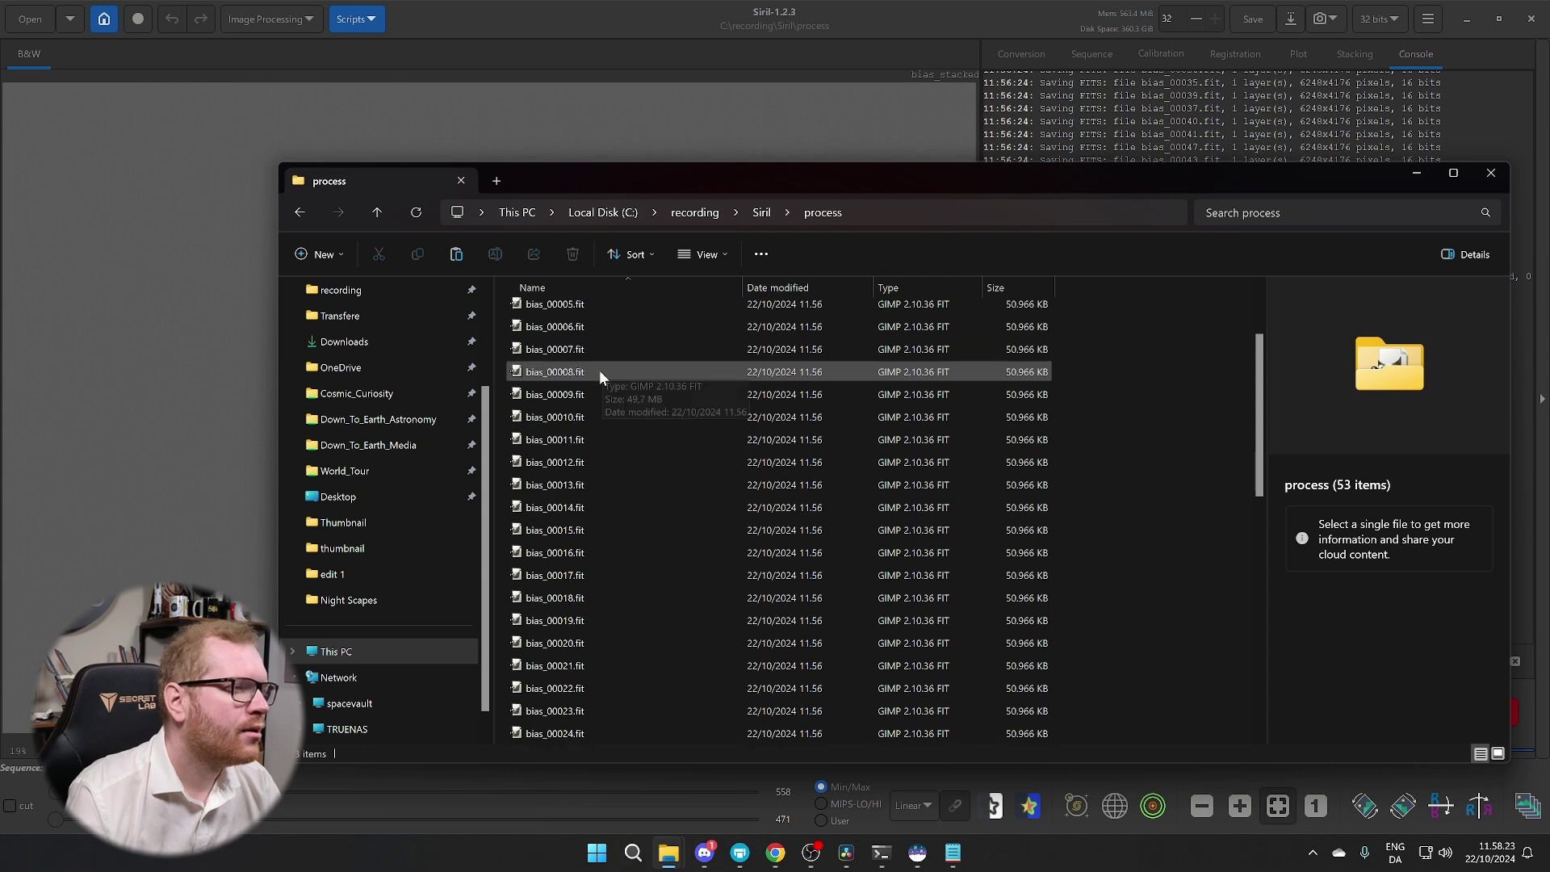
pyautogui.click(628, 731)
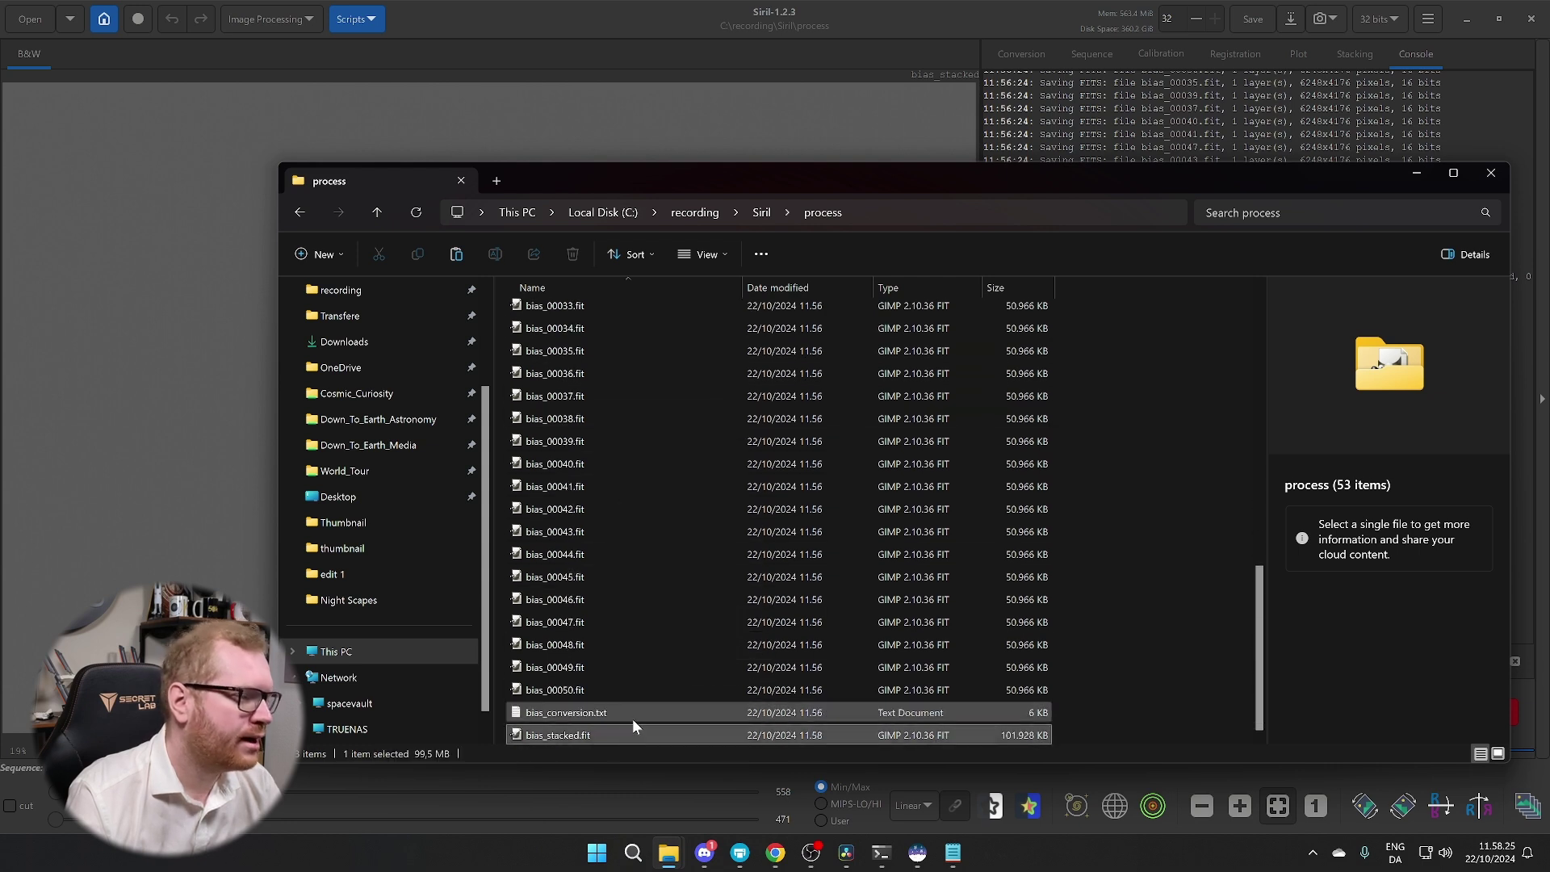
pyautogui.hotkey('alt', 'Left')
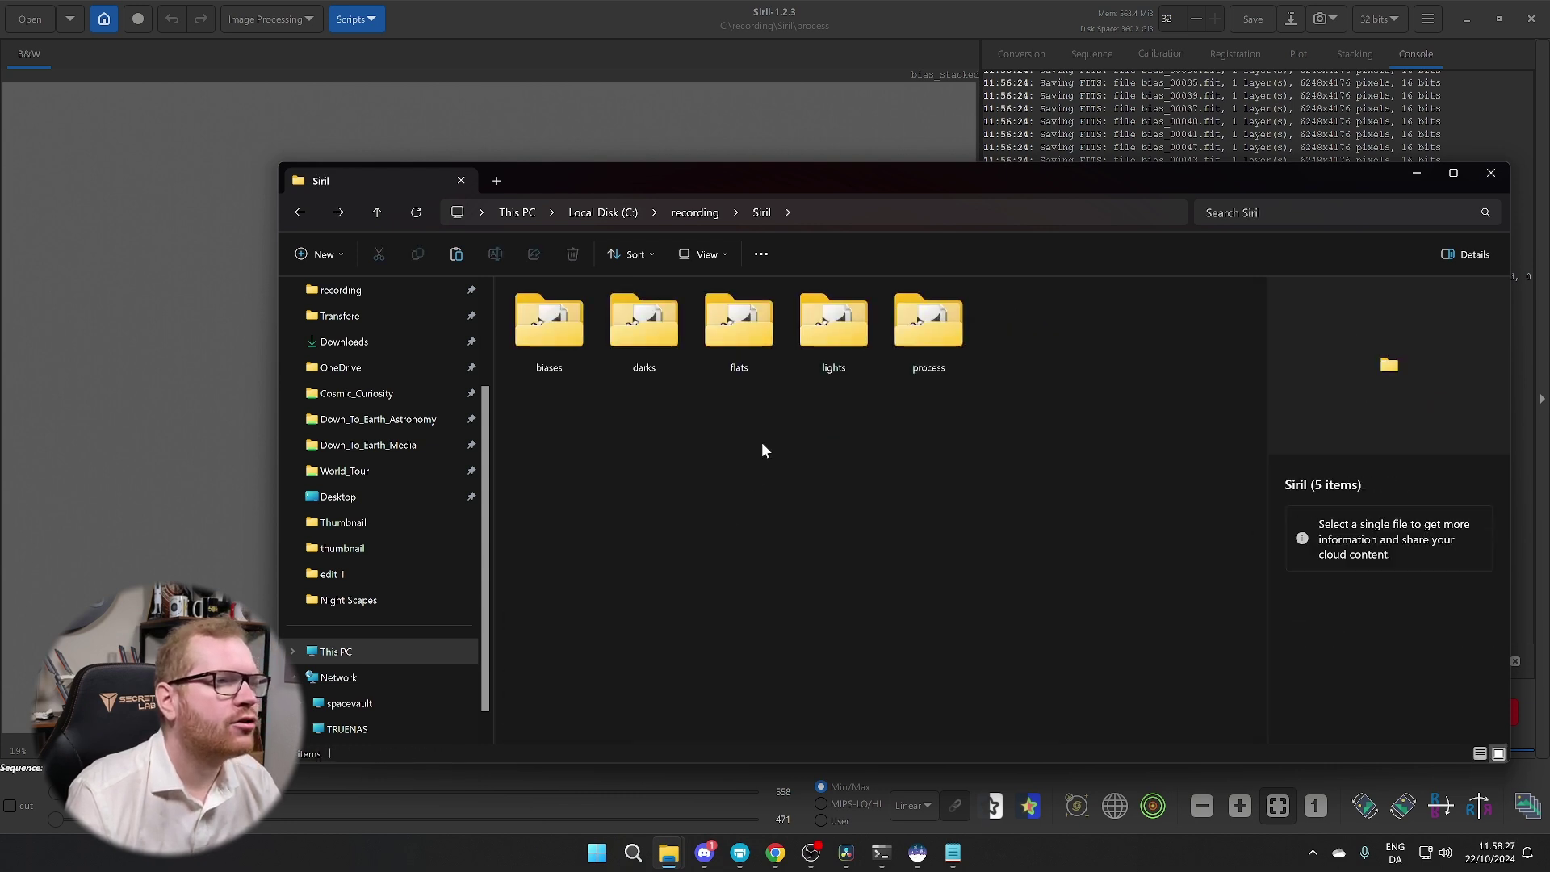
pyautogui.hotkey('ctrl', 'v')
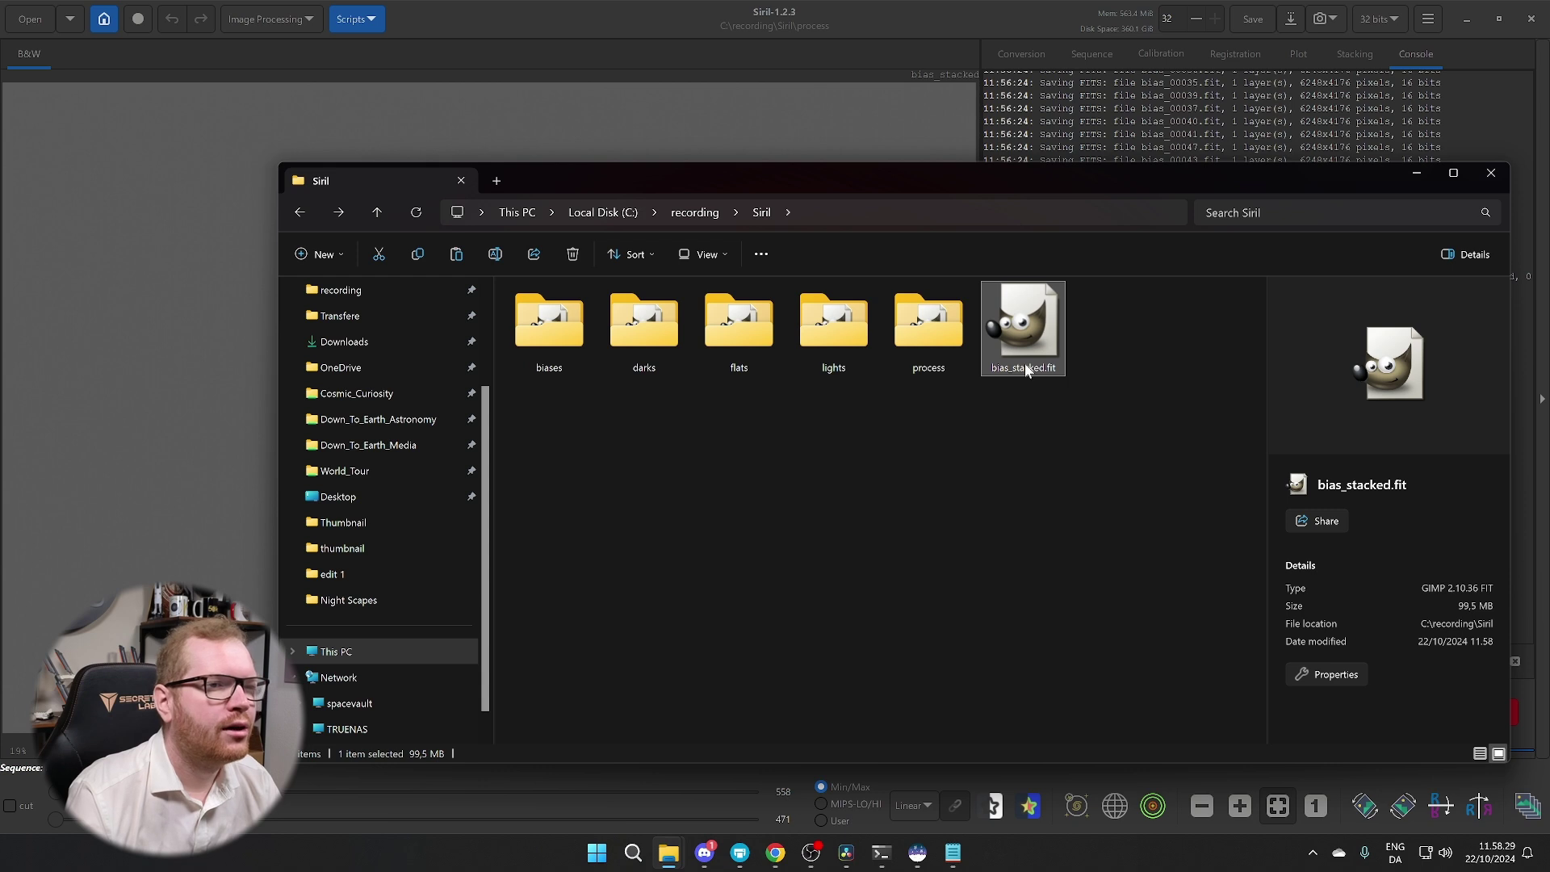
# Rename bias_stacked.fit in the Siril folder as Master Bias.fit
pyautogui.press('F2')
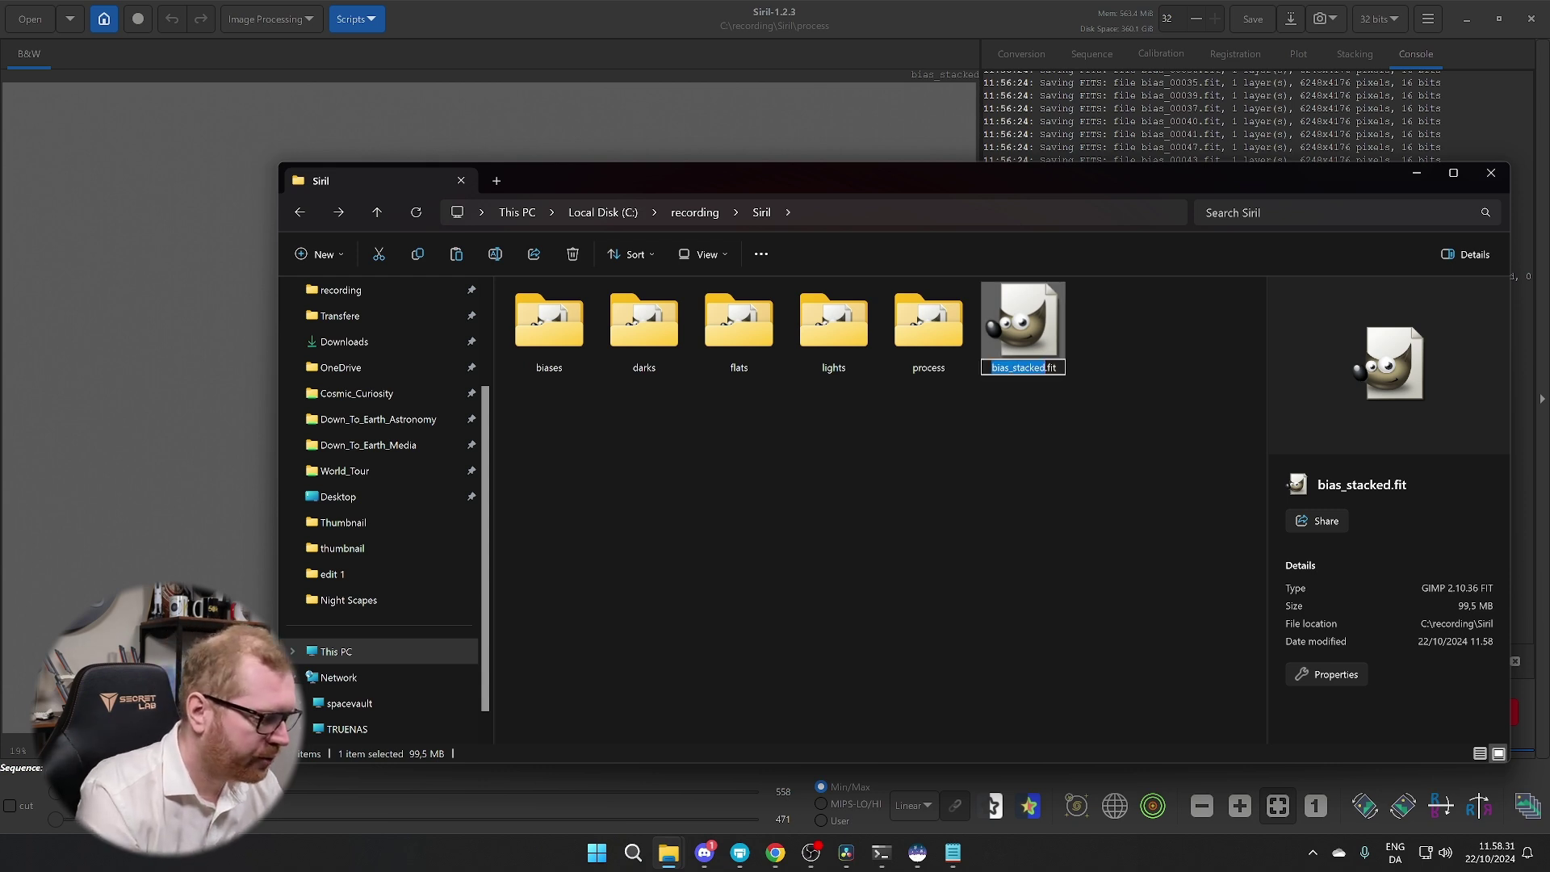
pyautogui.write('Master ')
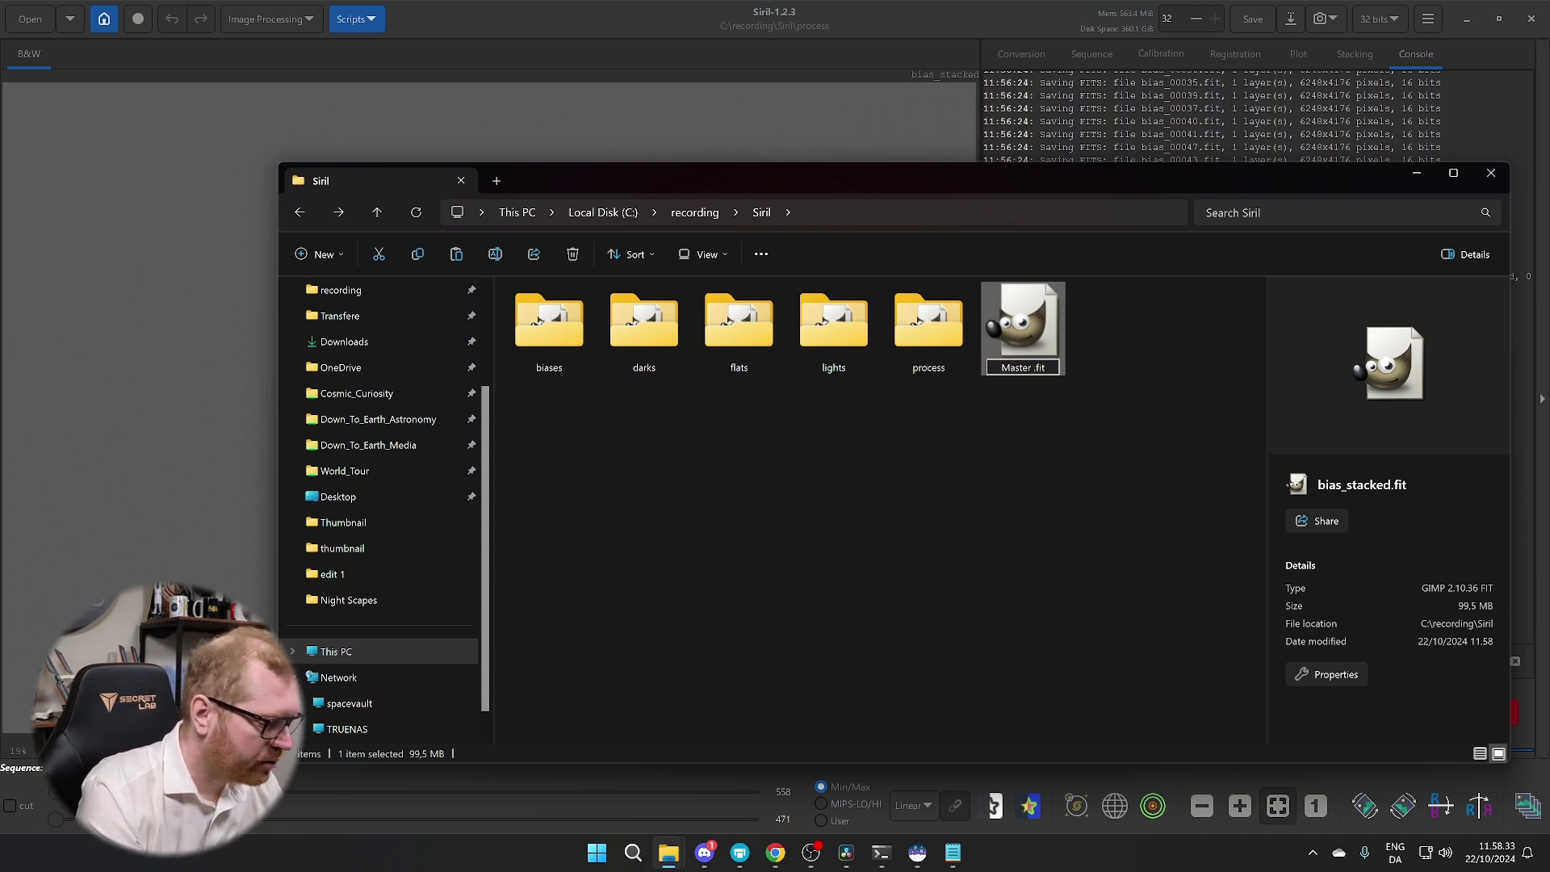
pyautogui.write('Bias')
pyautogui.press('Return')
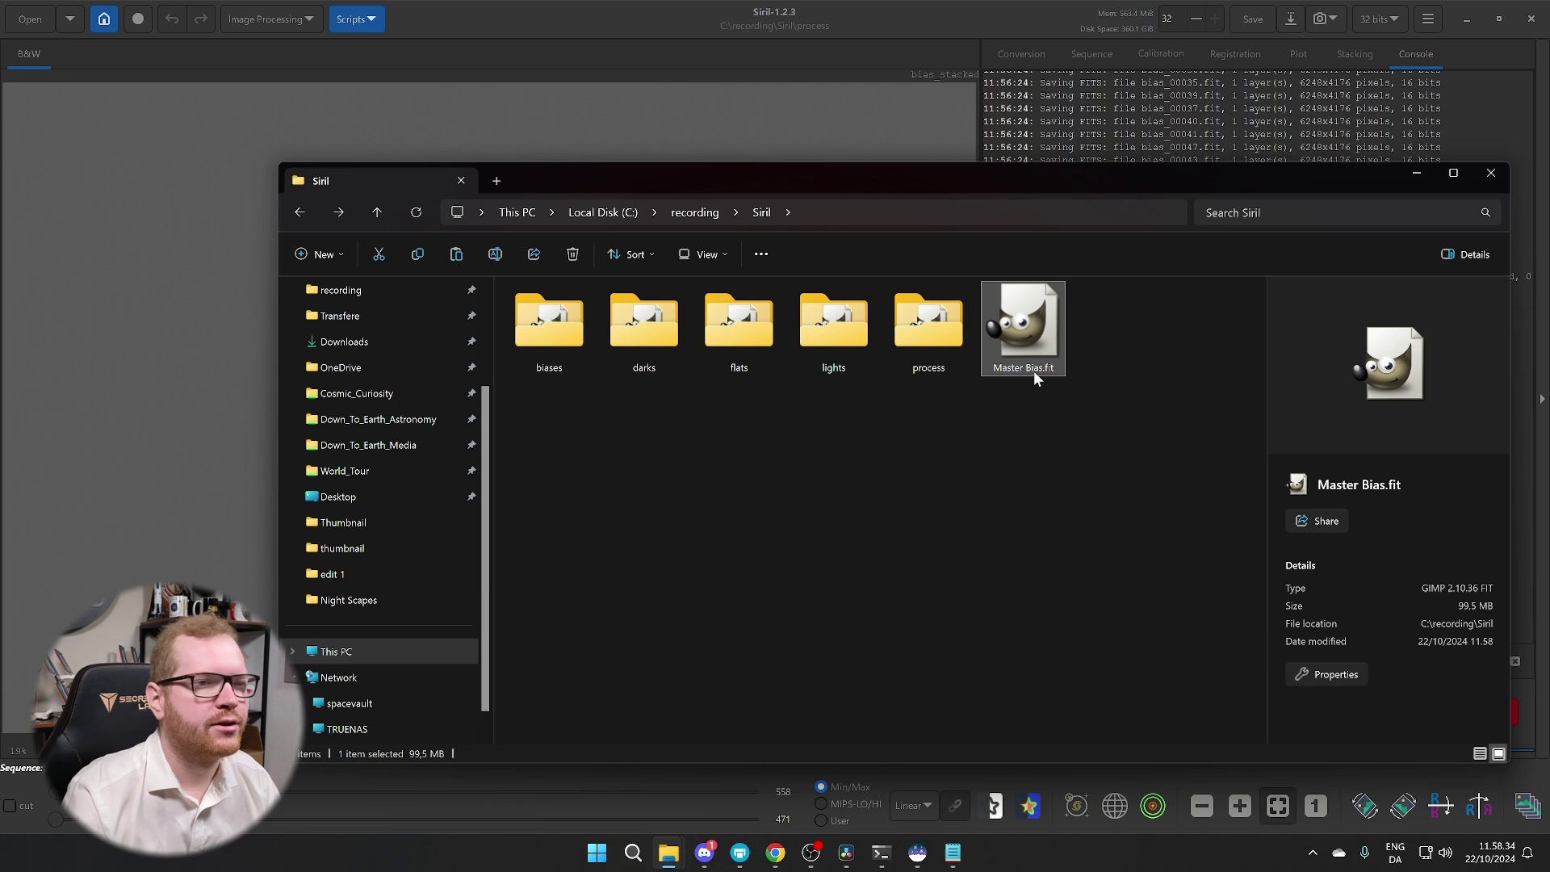
pyautogui.click(1006, 446)
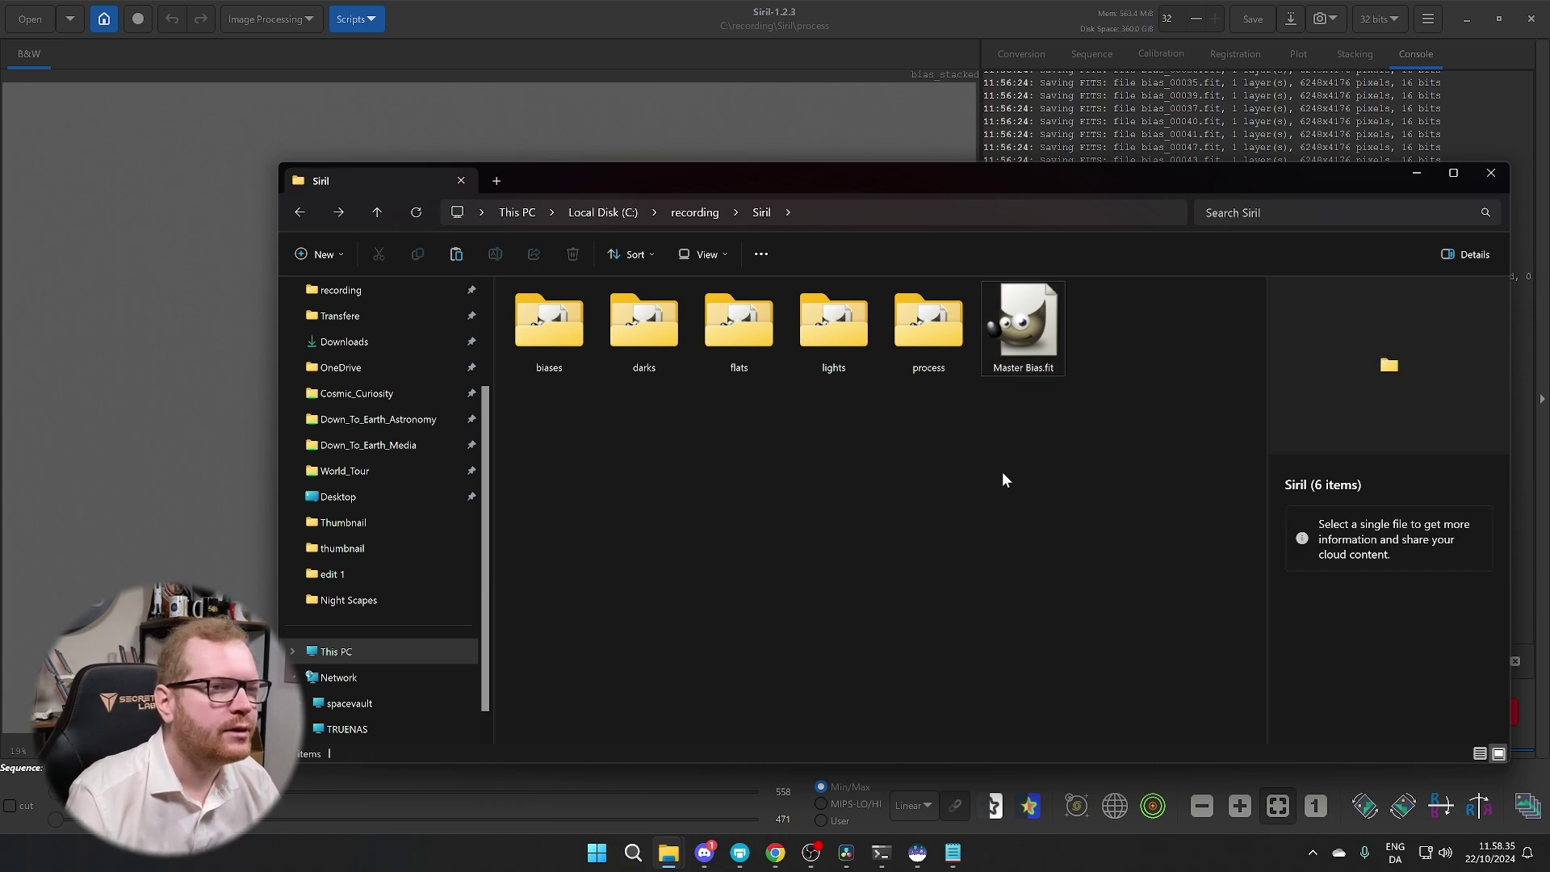
# Return to Siril and remove all bias frames from the conversion sources
pyautogui.click(928, 145)
pyautogui.click(1021, 54)
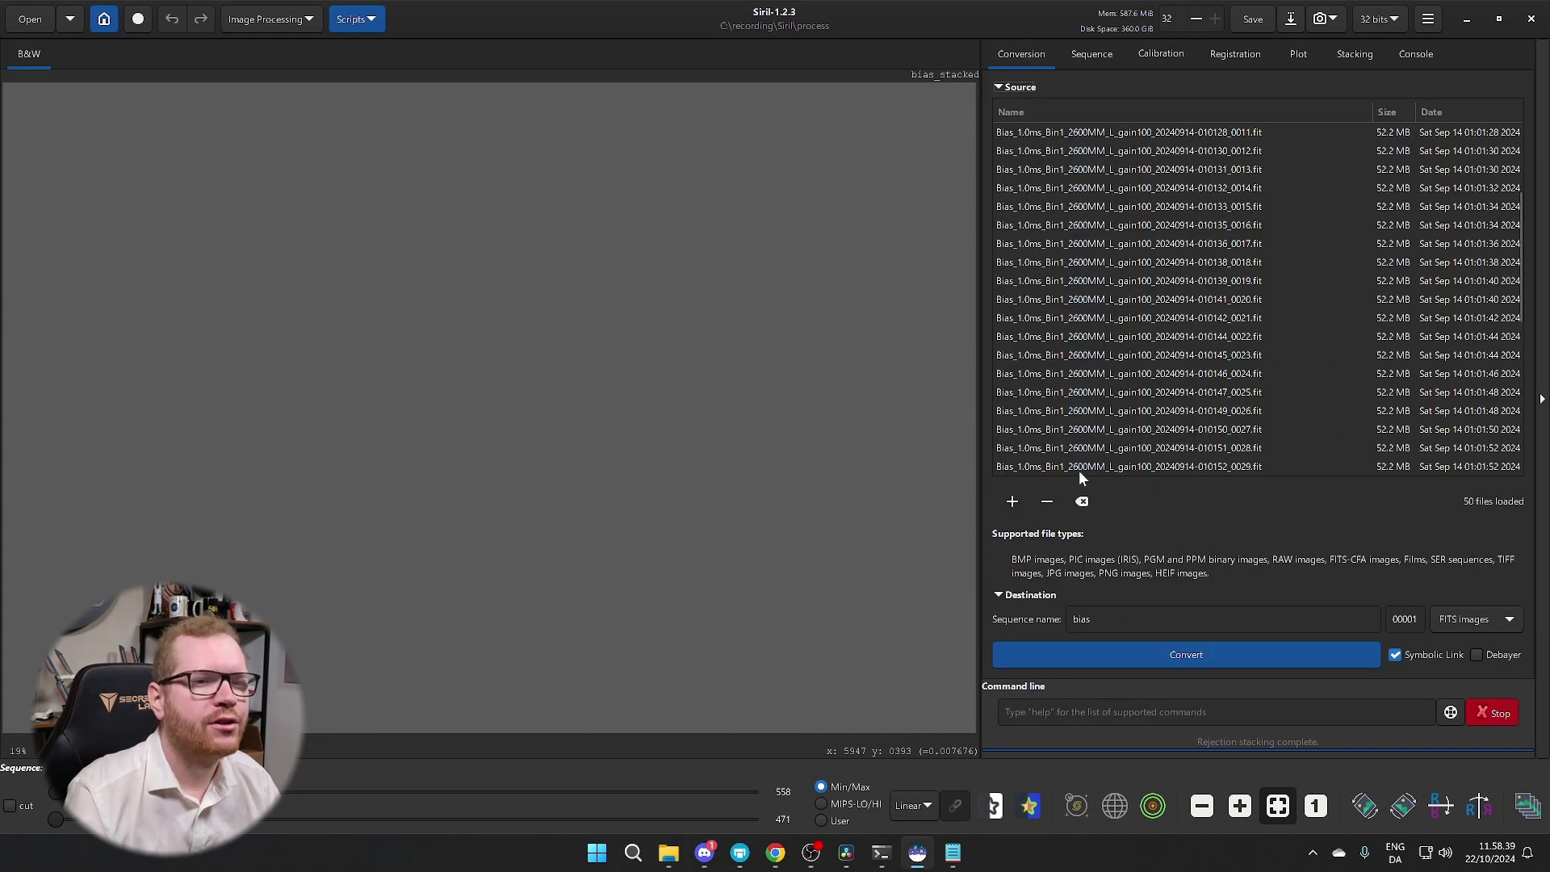
pyautogui.hotkey('ctrl', 'a')
pyautogui.click(1049, 501)
# Add all frames from the darks folder as conversion sources and set the sequence name to Dark
pyautogui.click(1012, 501)
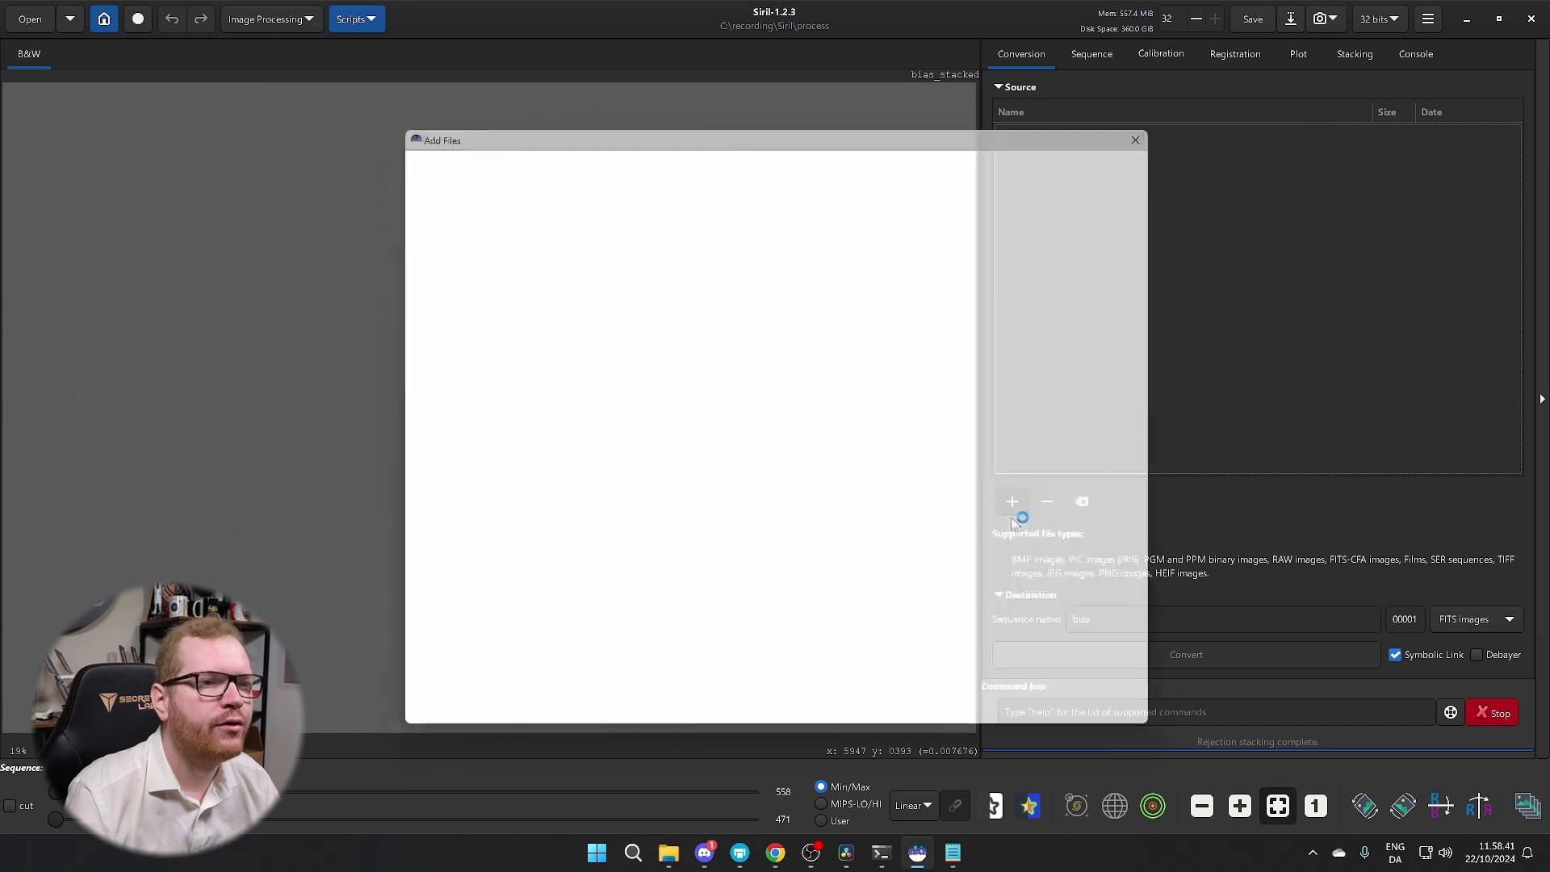
pyautogui.click(628, 152)
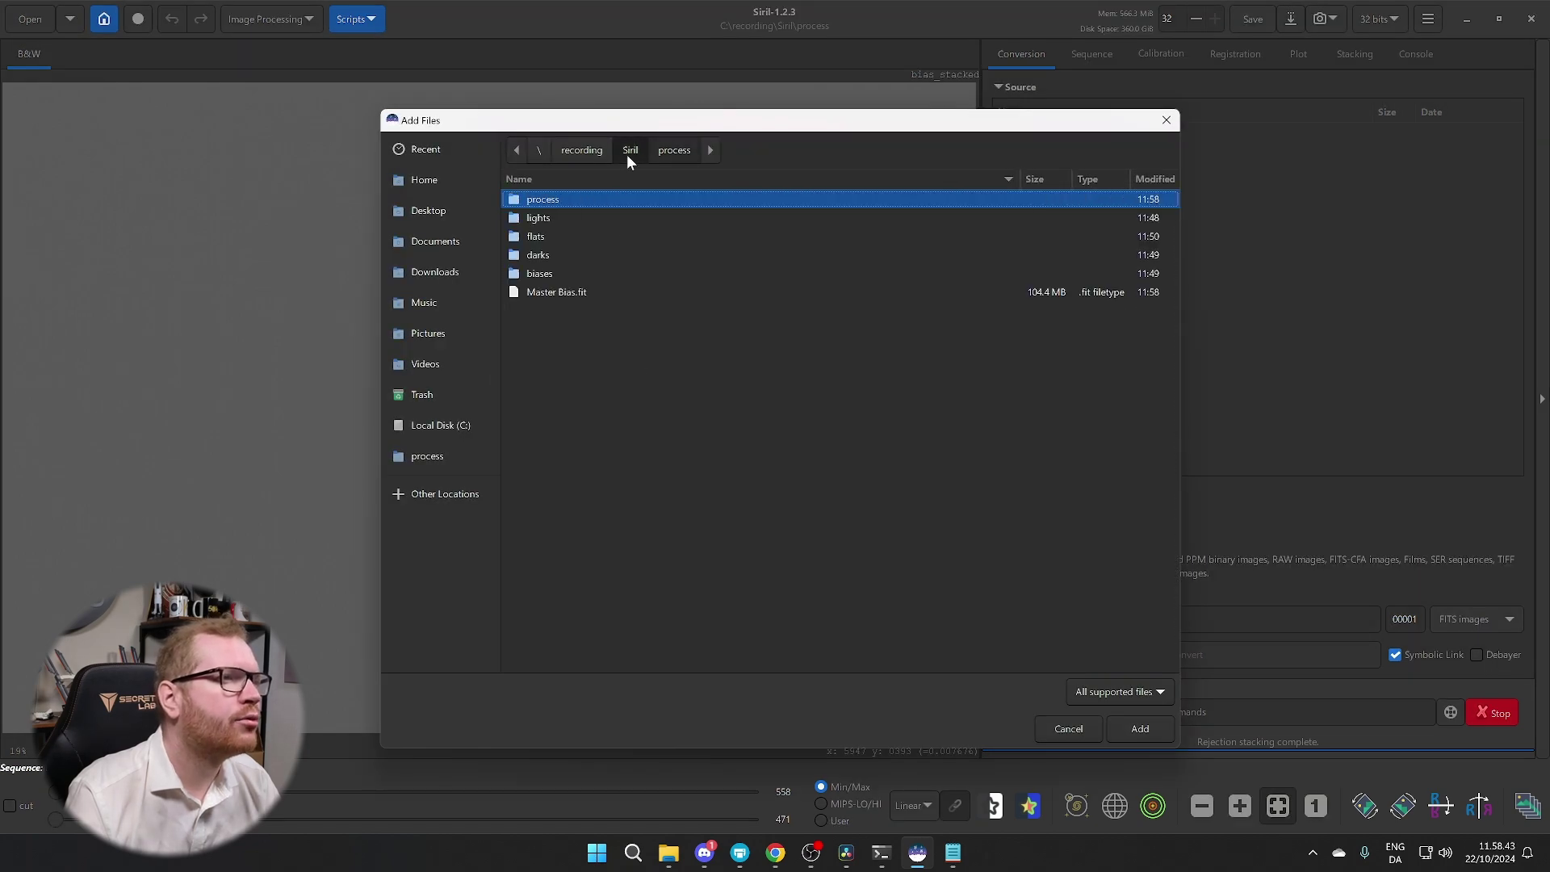
pyautogui.doubleClick(539, 255)
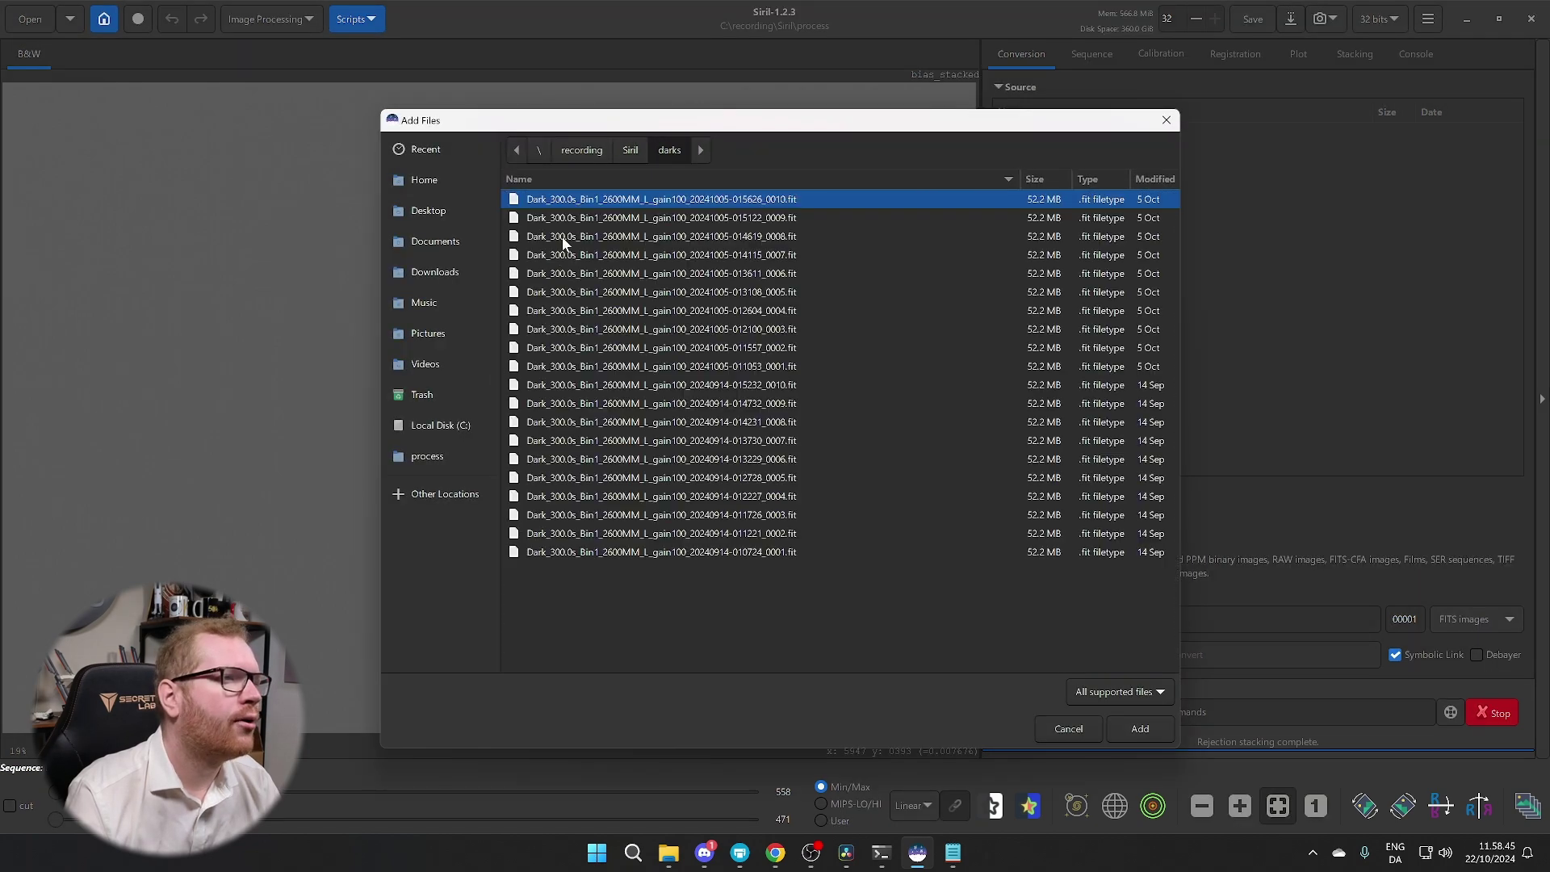
pyautogui.hotkey('ctrl', 'a')
pyautogui.click(1145, 734)
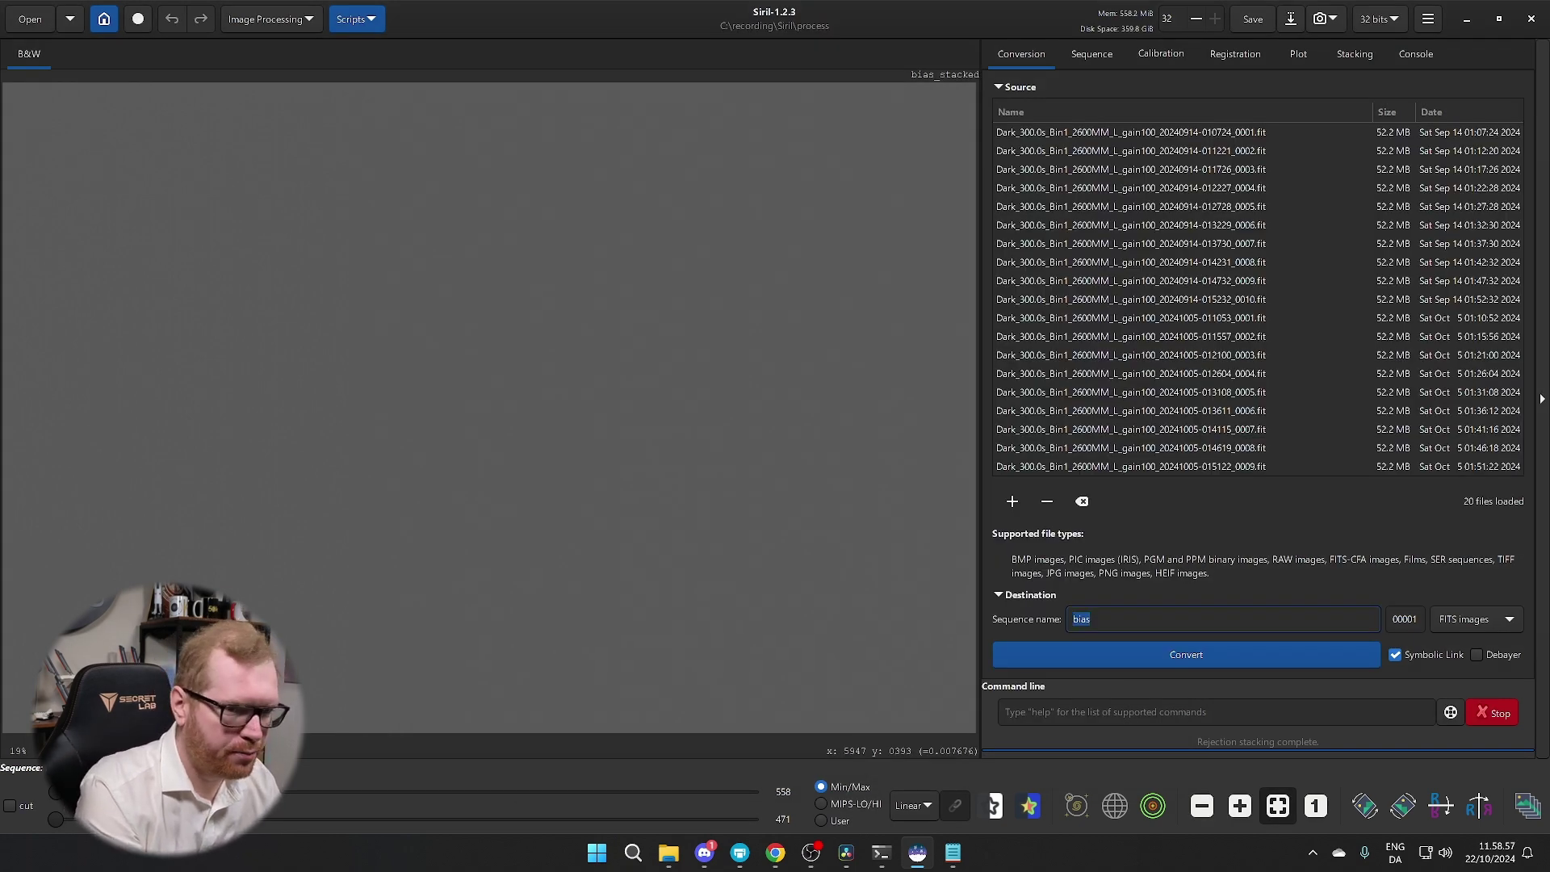
pyautogui.write('Dark')
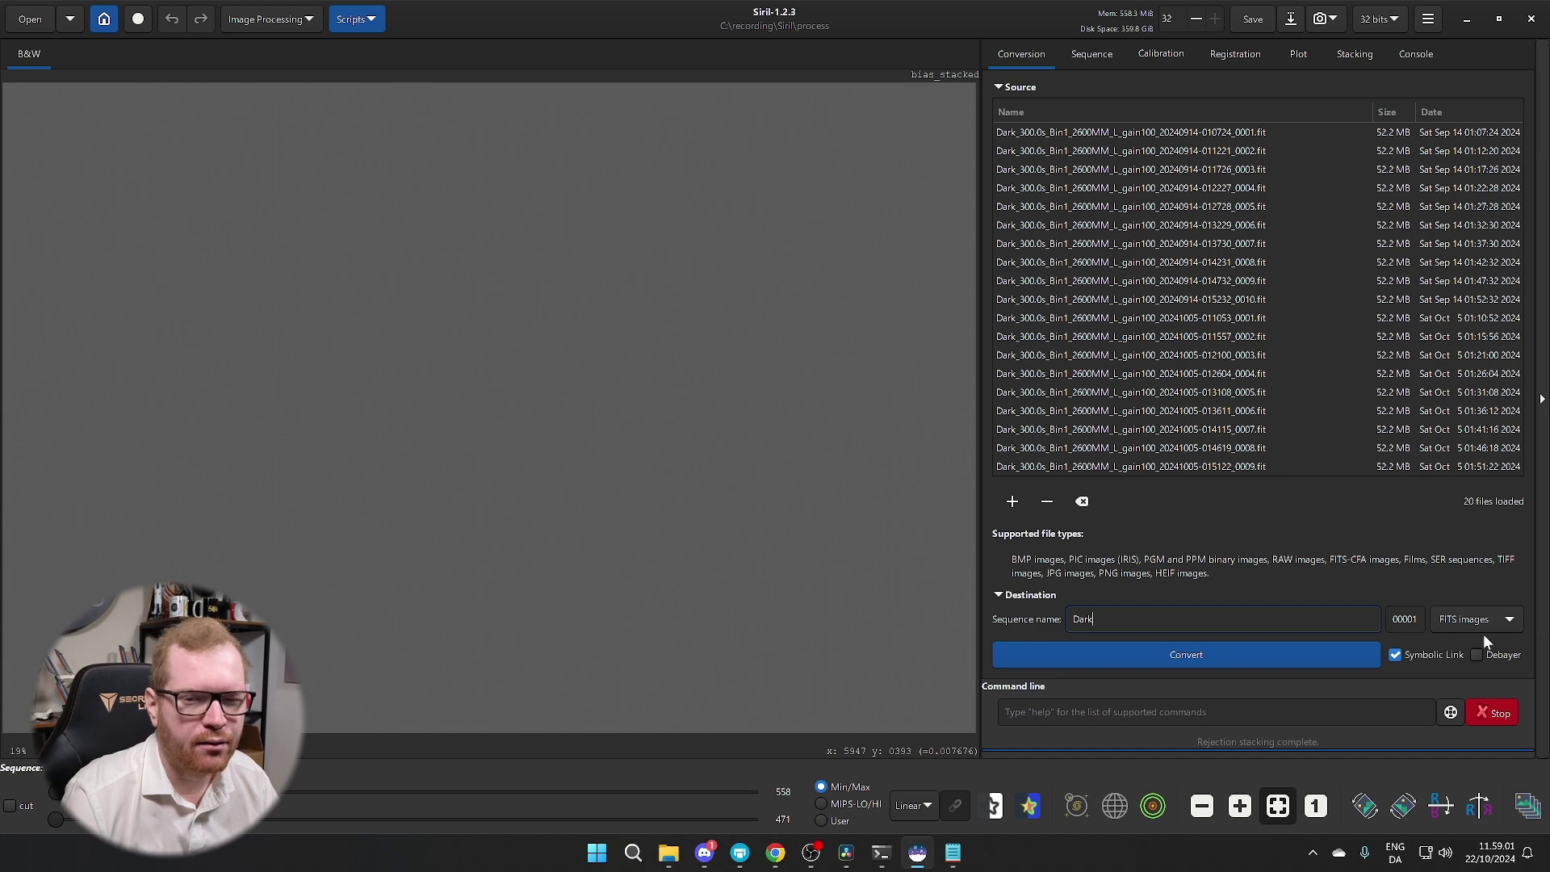
# Convert the dark frames to the Dark sequence and stack it using average stacking with rejection and no normalisation
pyautogui.click(1127, 656)
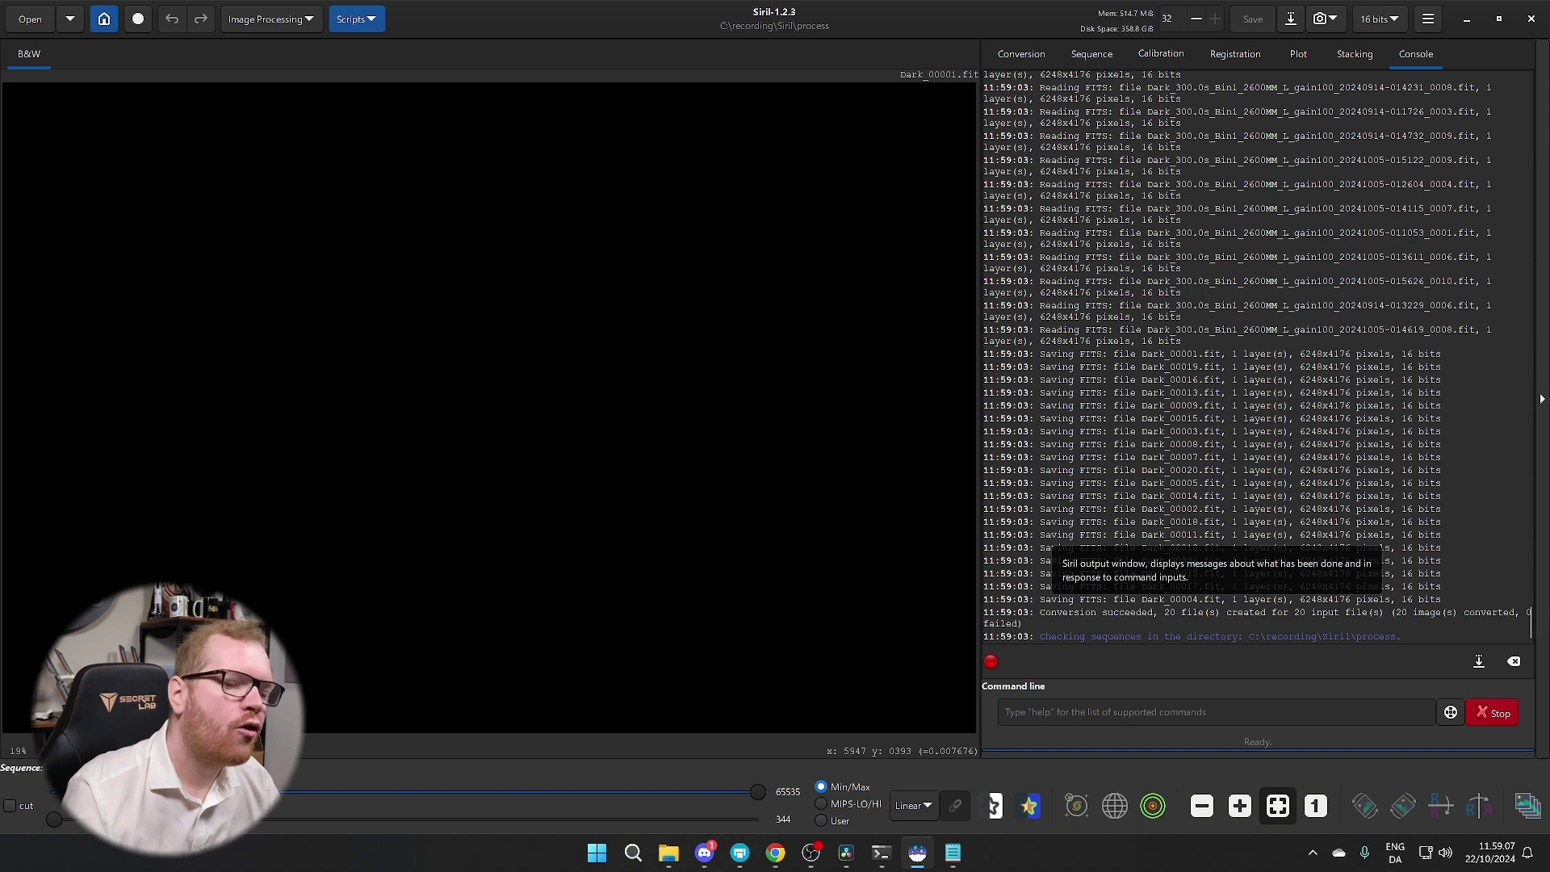
pyautogui.click(1160, 56)
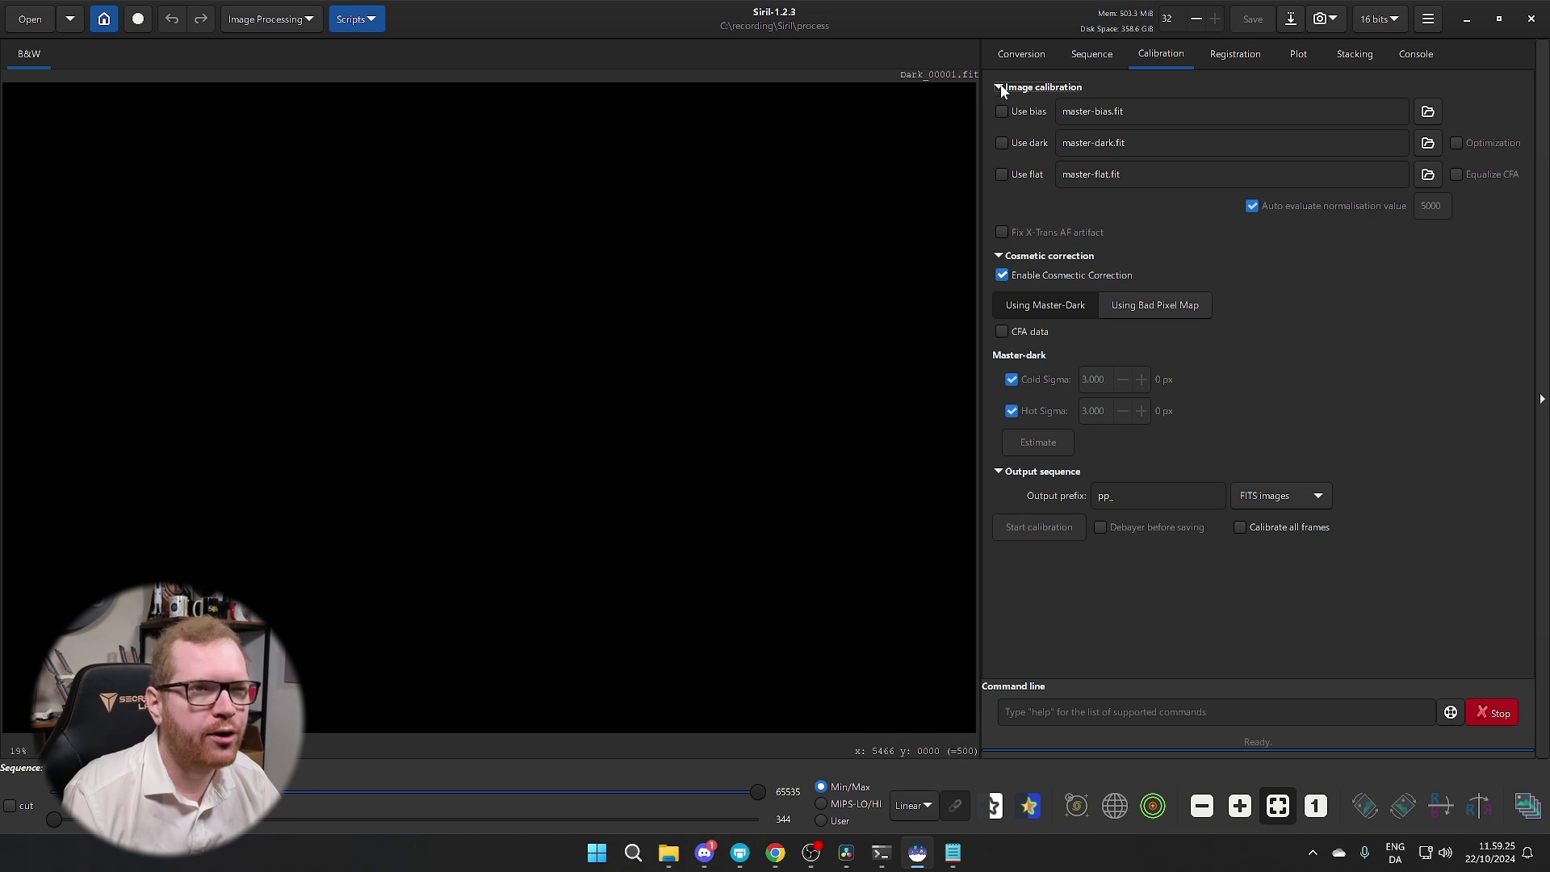
pyautogui.click(1235, 57)
pyautogui.click(1301, 55)
pyautogui.click(1354, 55)
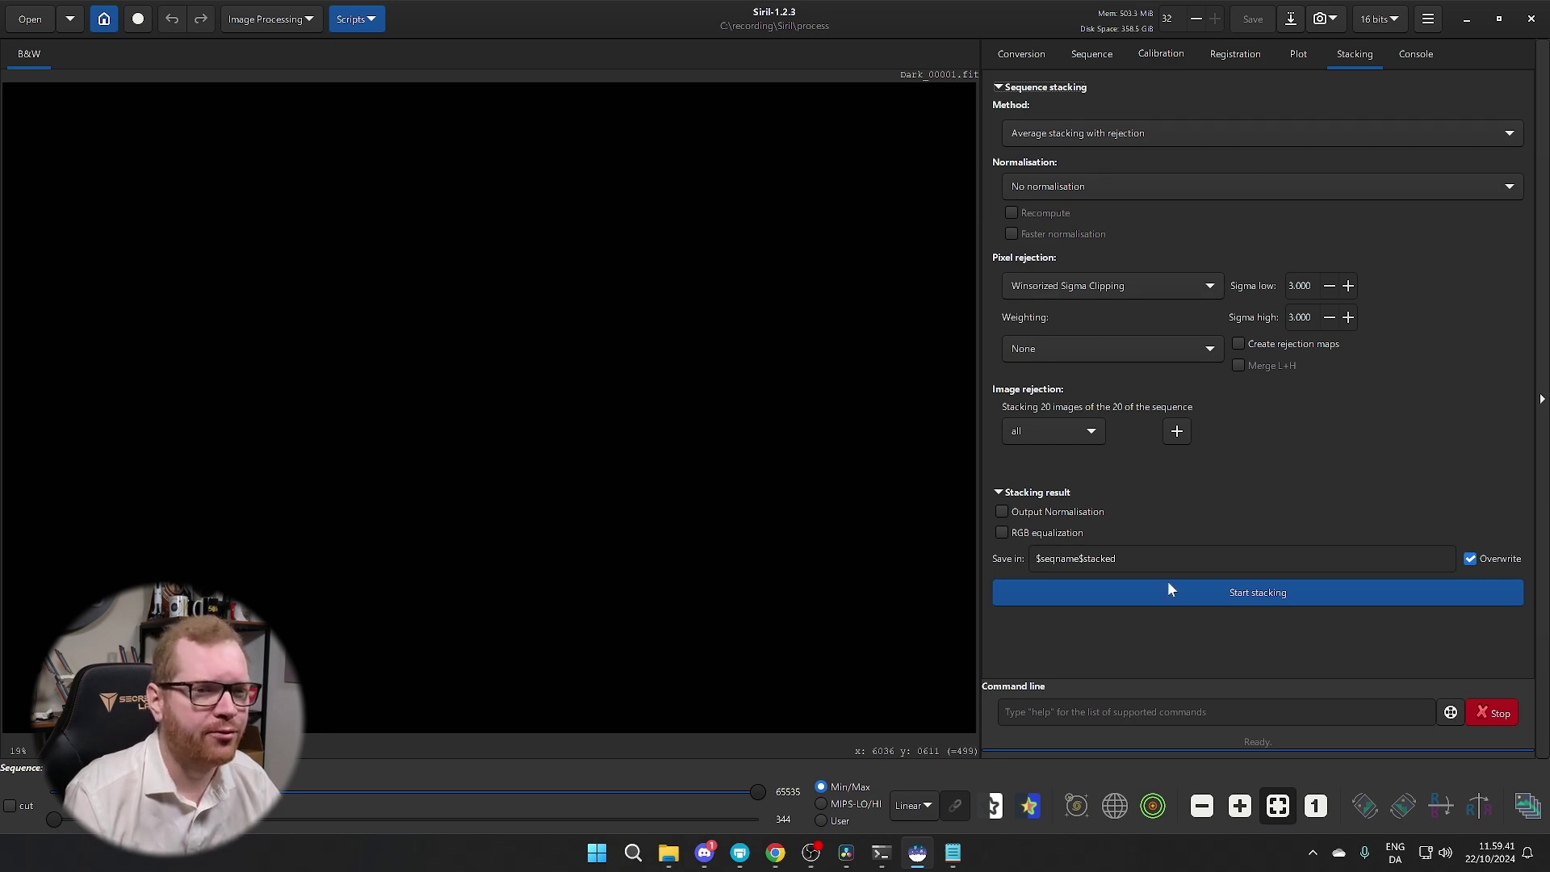
pyautogui.click(1214, 593)
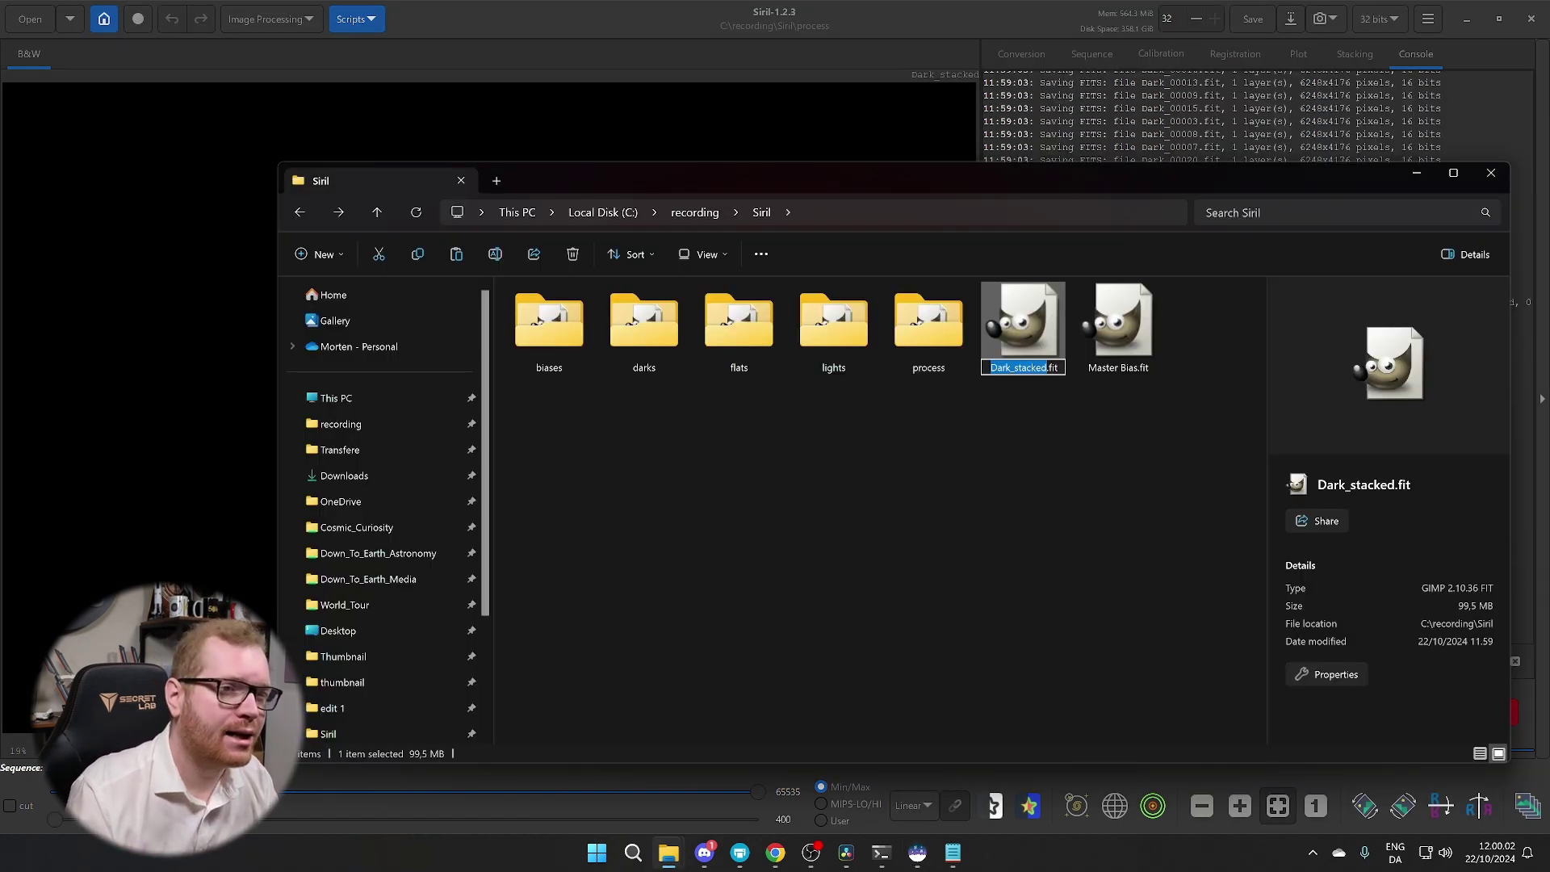
# Rename Dark_stacked.fit in the Siril folder as Master Dark and Bias.fit
pyautogui.write('Master ')
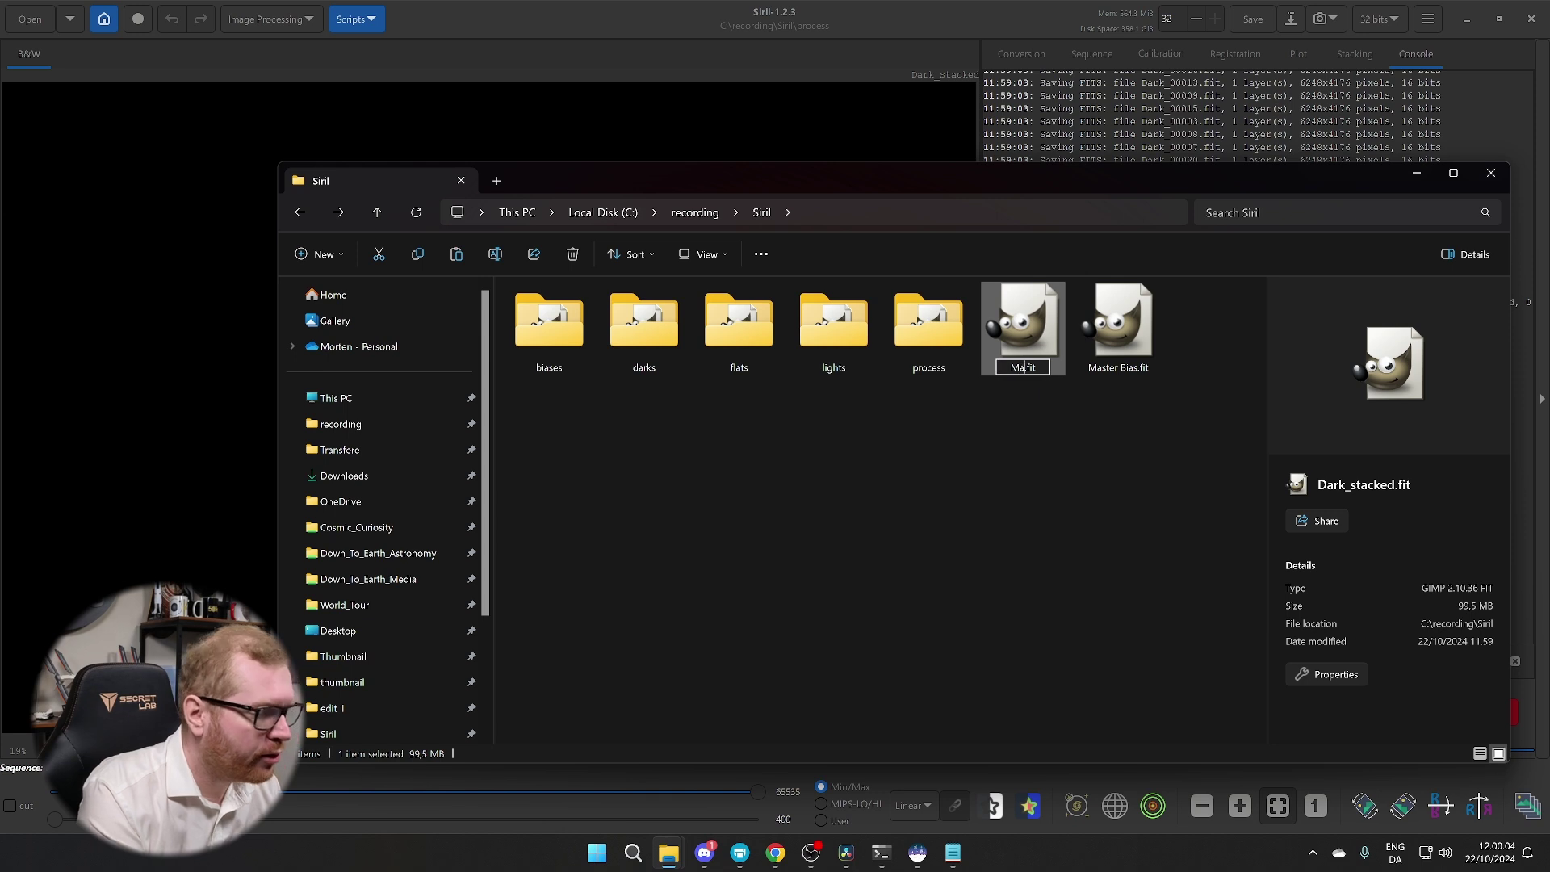
pyautogui.write('Dark adn B')
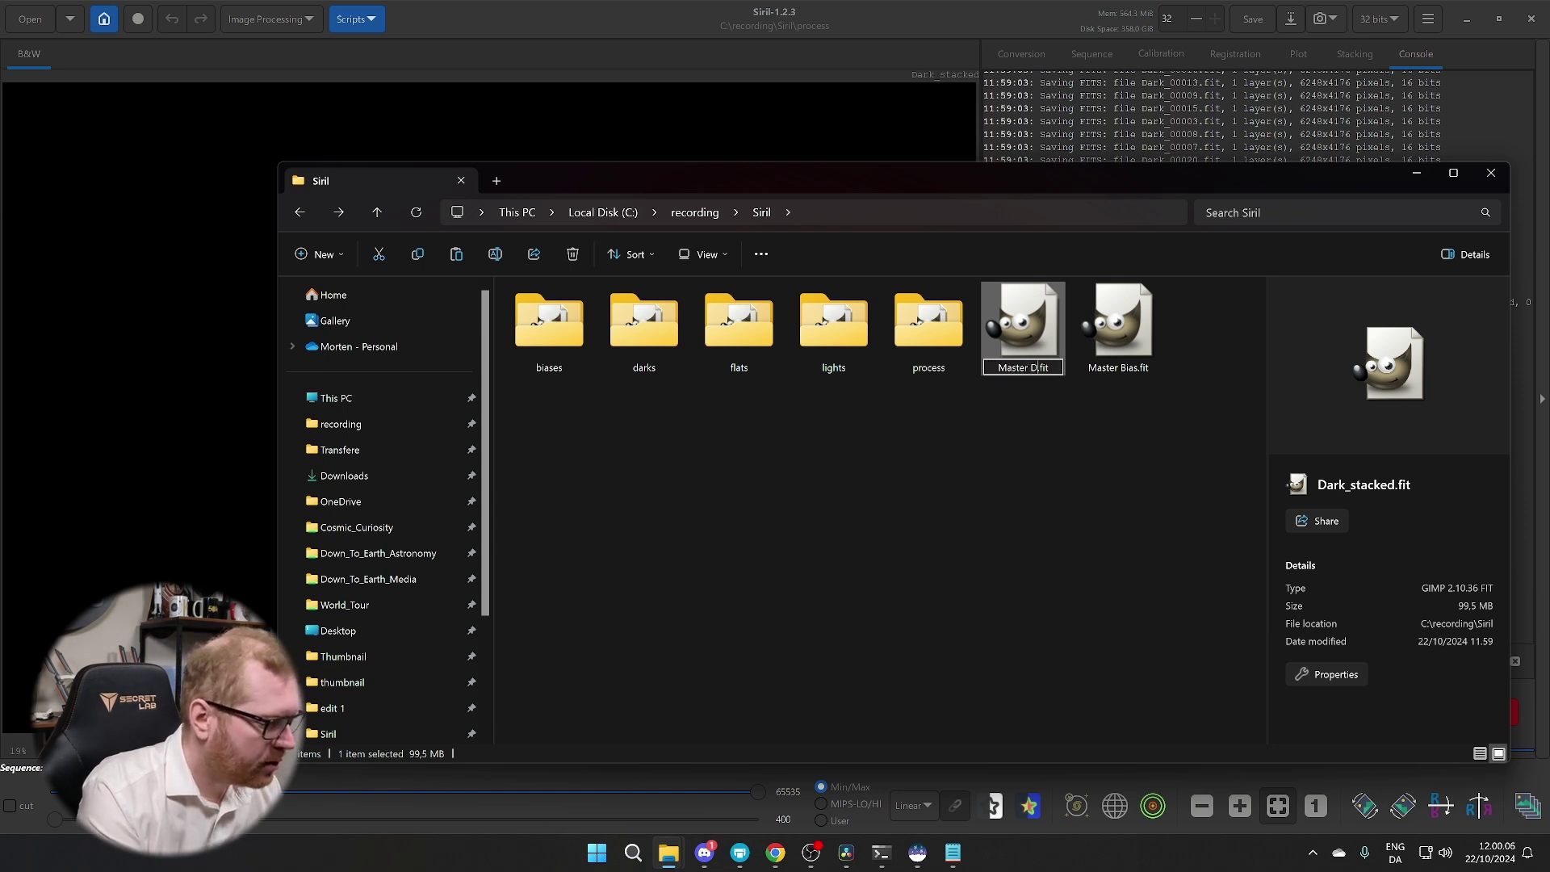
pyautogui.write('ias')
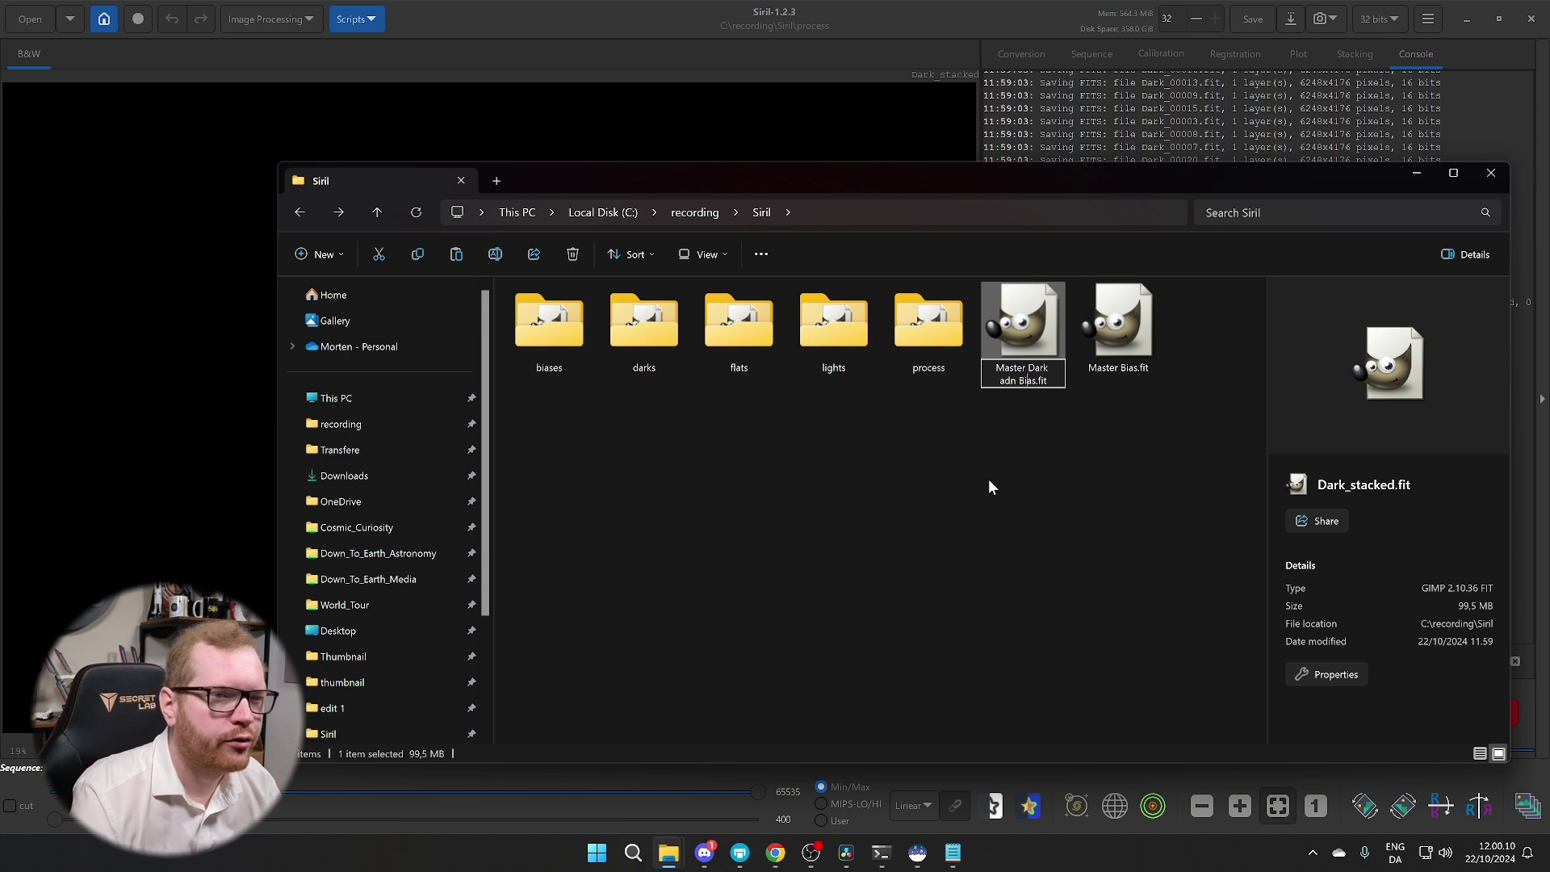
pyautogui.press('Left')
pyautogui.press('Left')
pyautogui.press('Left')
pyautogui.press('Left')
pyautogui.press('Left')
pyautogui.press('BackSpace')
pyautogui.press('Left')
pyautogui.write('n')
pyautogui.press('Return')
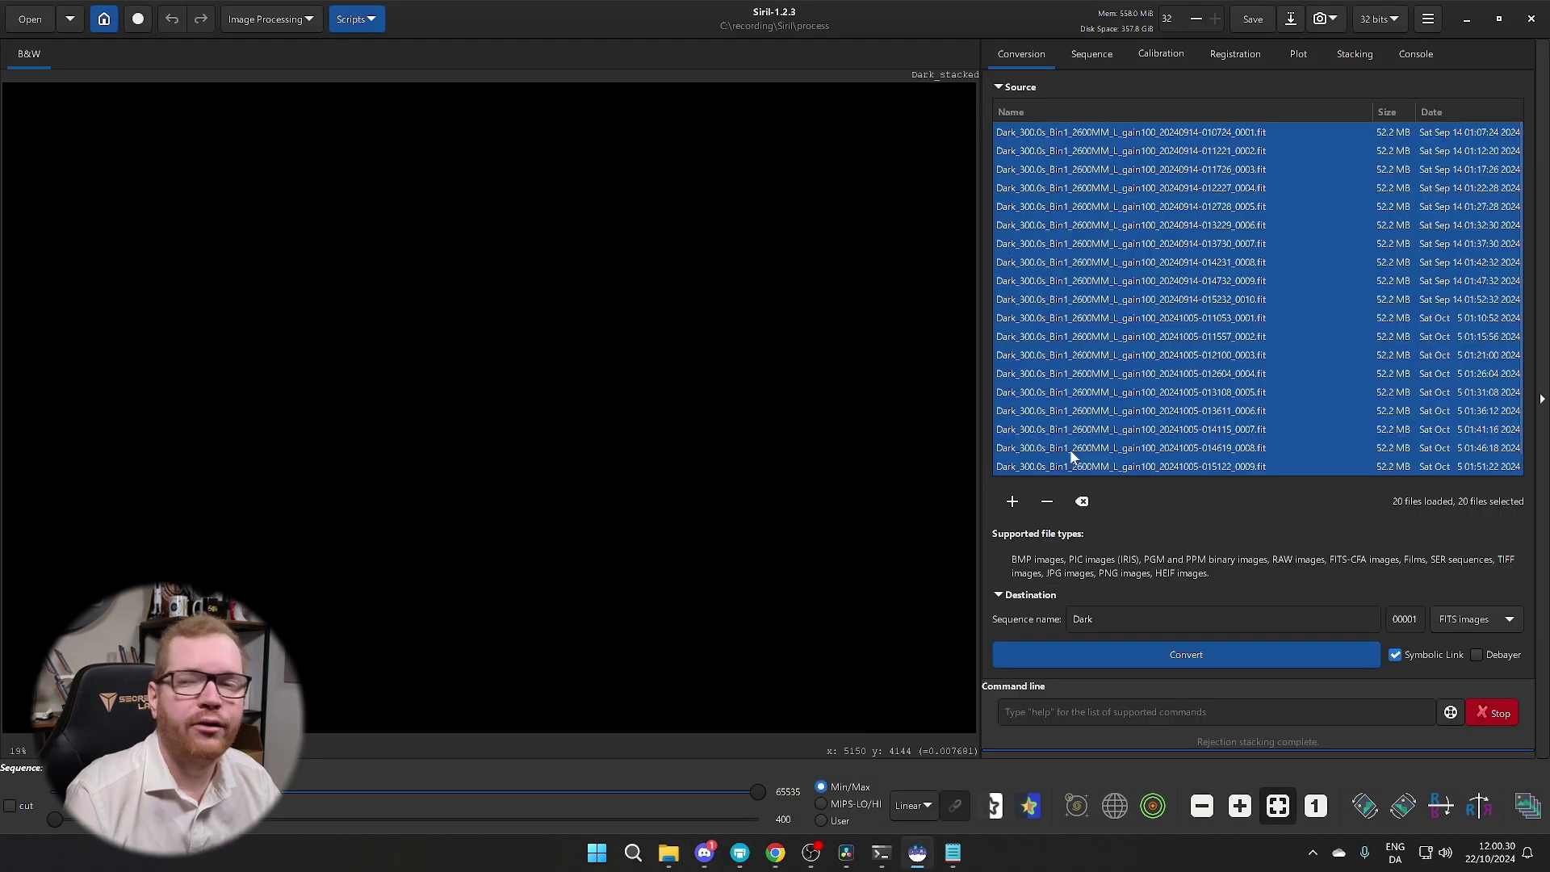
# Return to Siril and replace the dark frames in the conversion sources with all frames from the flats folder
pyautogui.click(1048, 502)
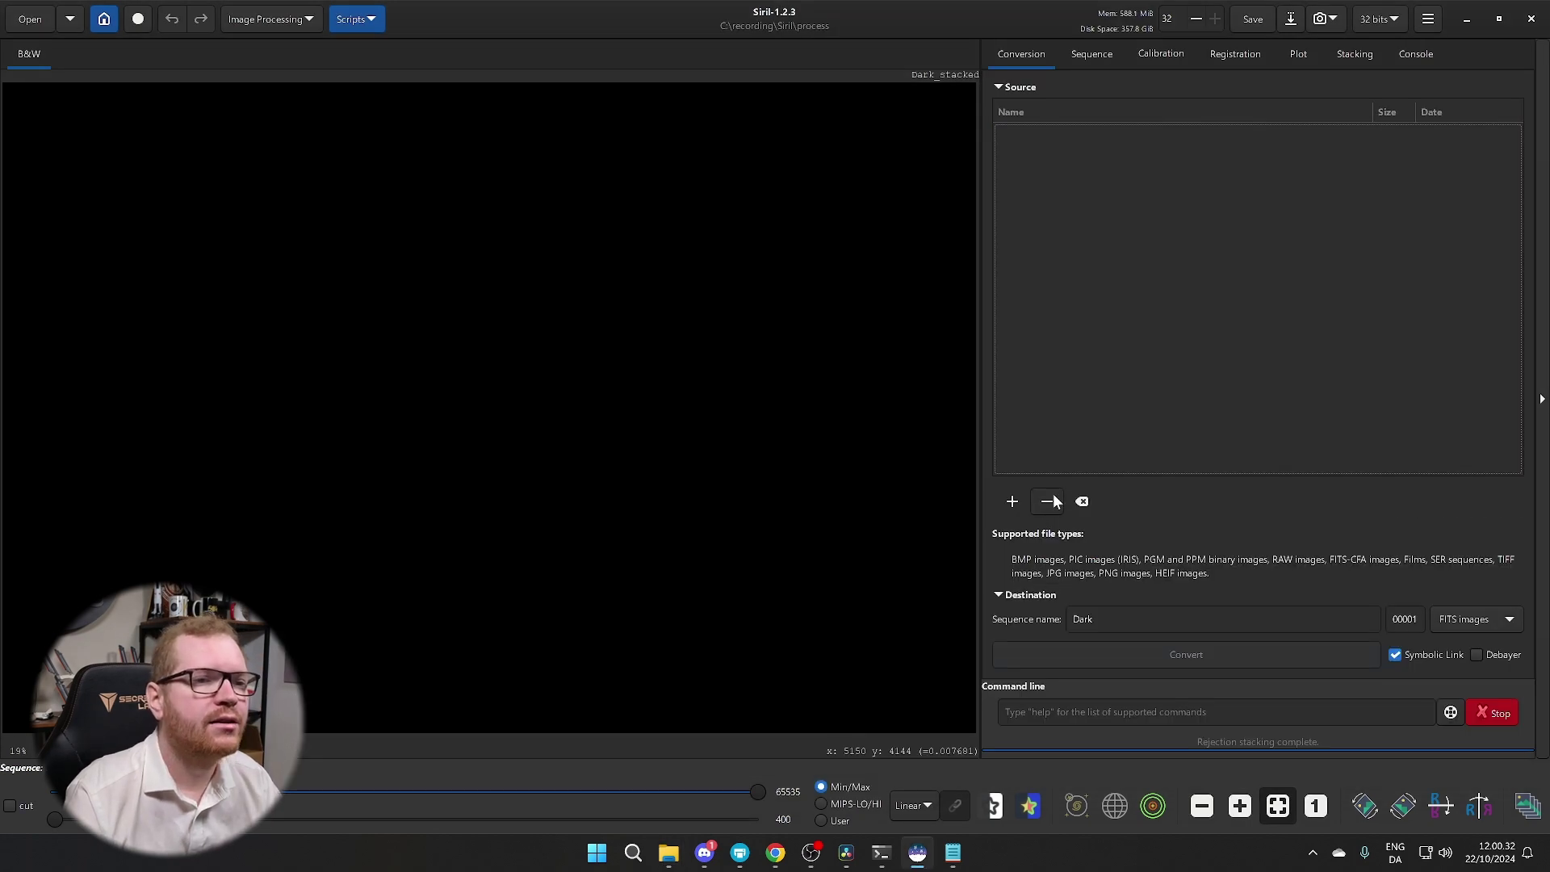
pyautogui.click(1012, 502)
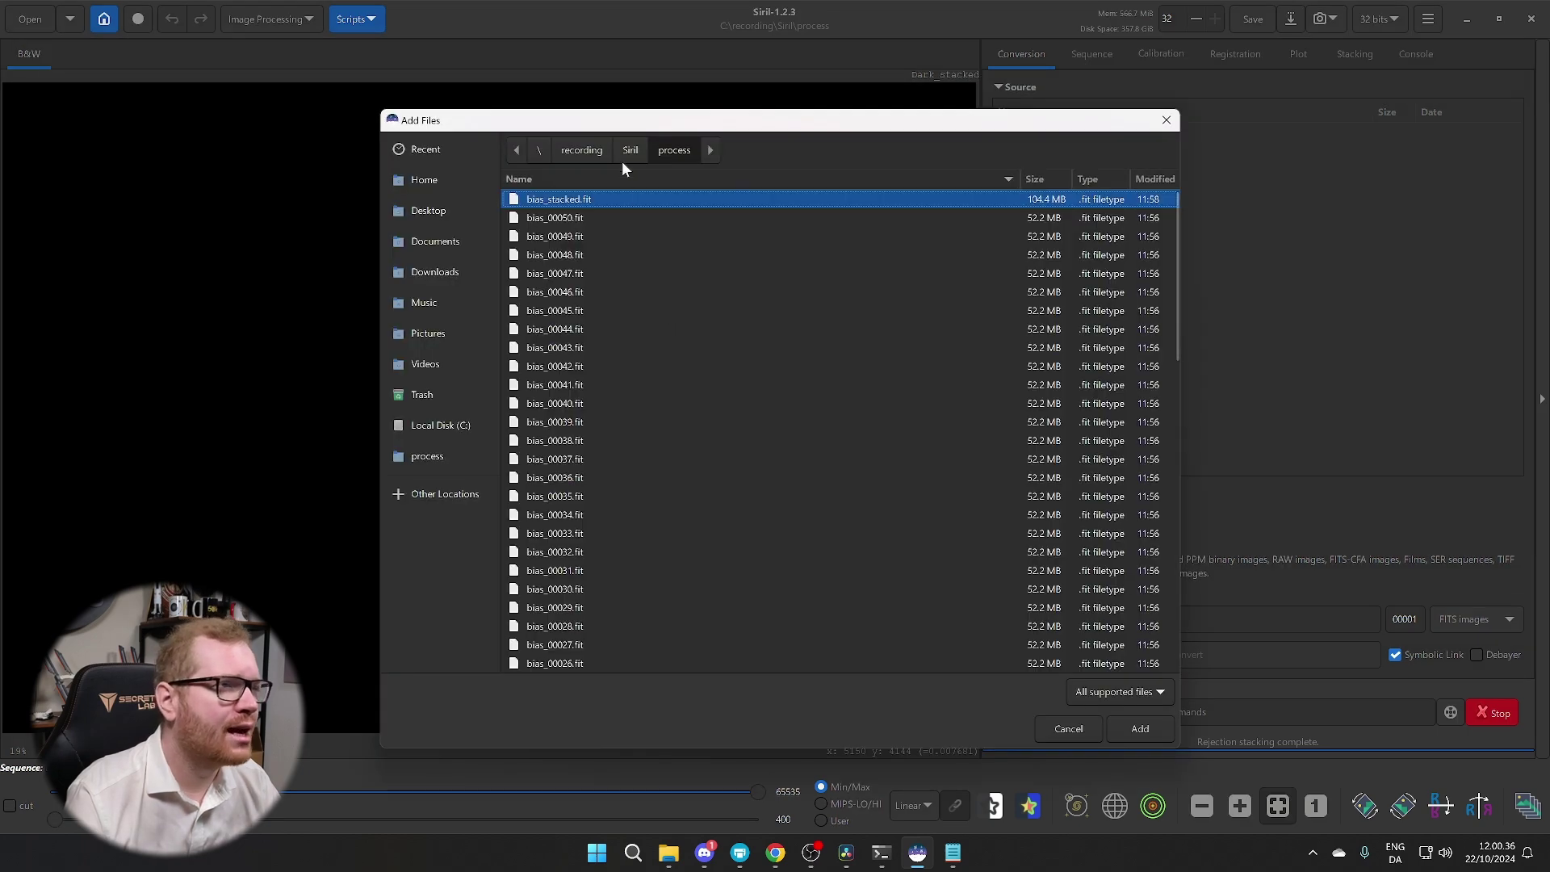
pyautogui.click(627, 153)
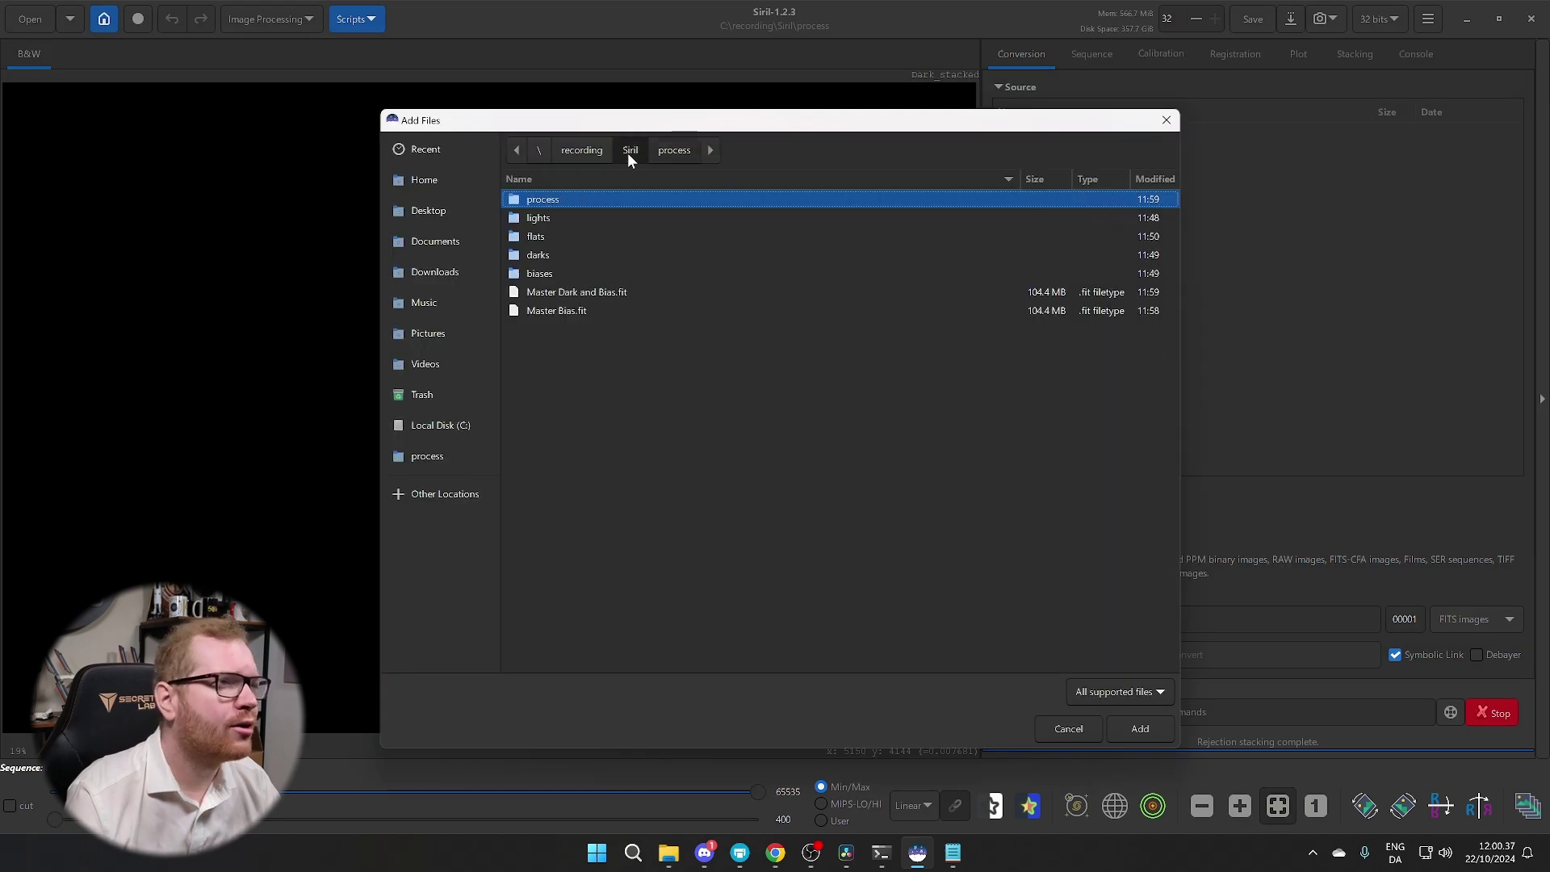
pyautogui.doubleClick(544, 236)
pyautogui.hotkey('ctrl', 'a')
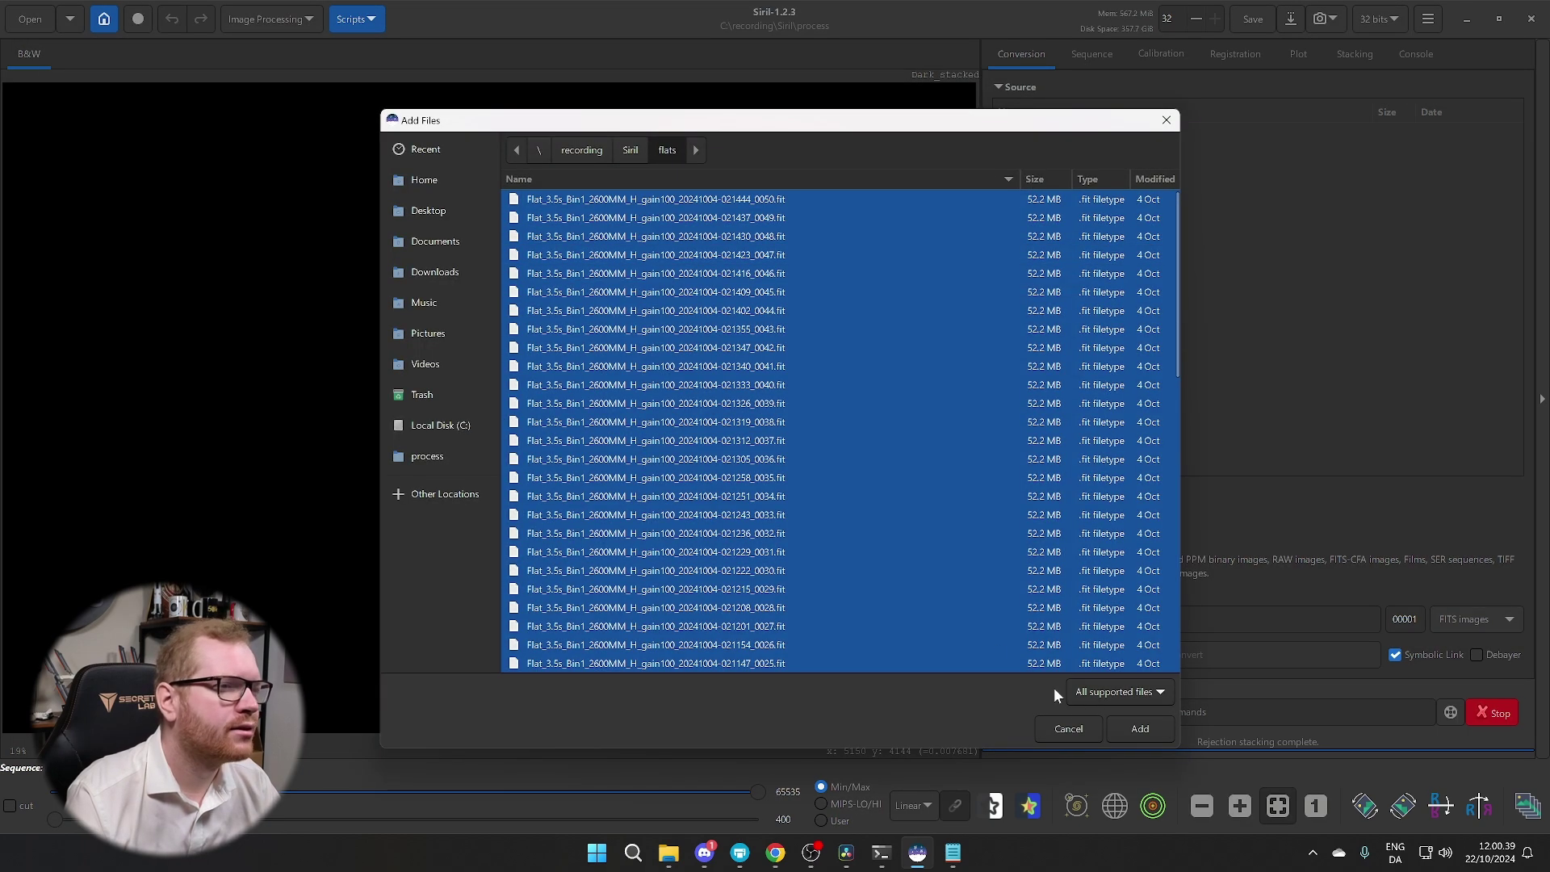
pyautogui.click(1138, 728)
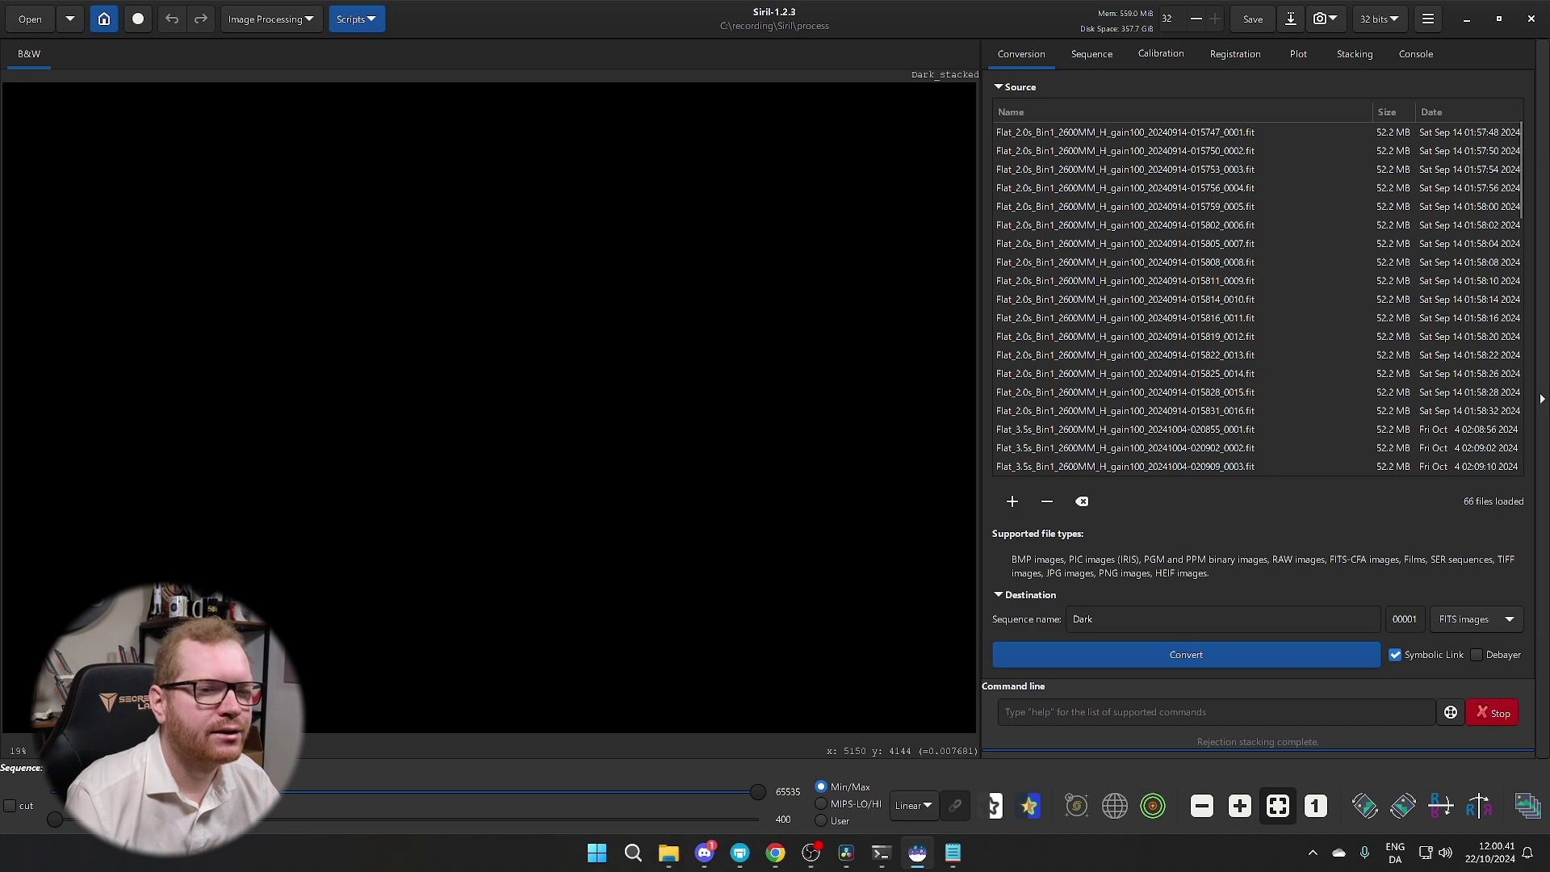
# Set the sequence name to Flats and convert the flat frames
pyautogui.doubleClick(1082, 618)
pyautogui.write('Flats')
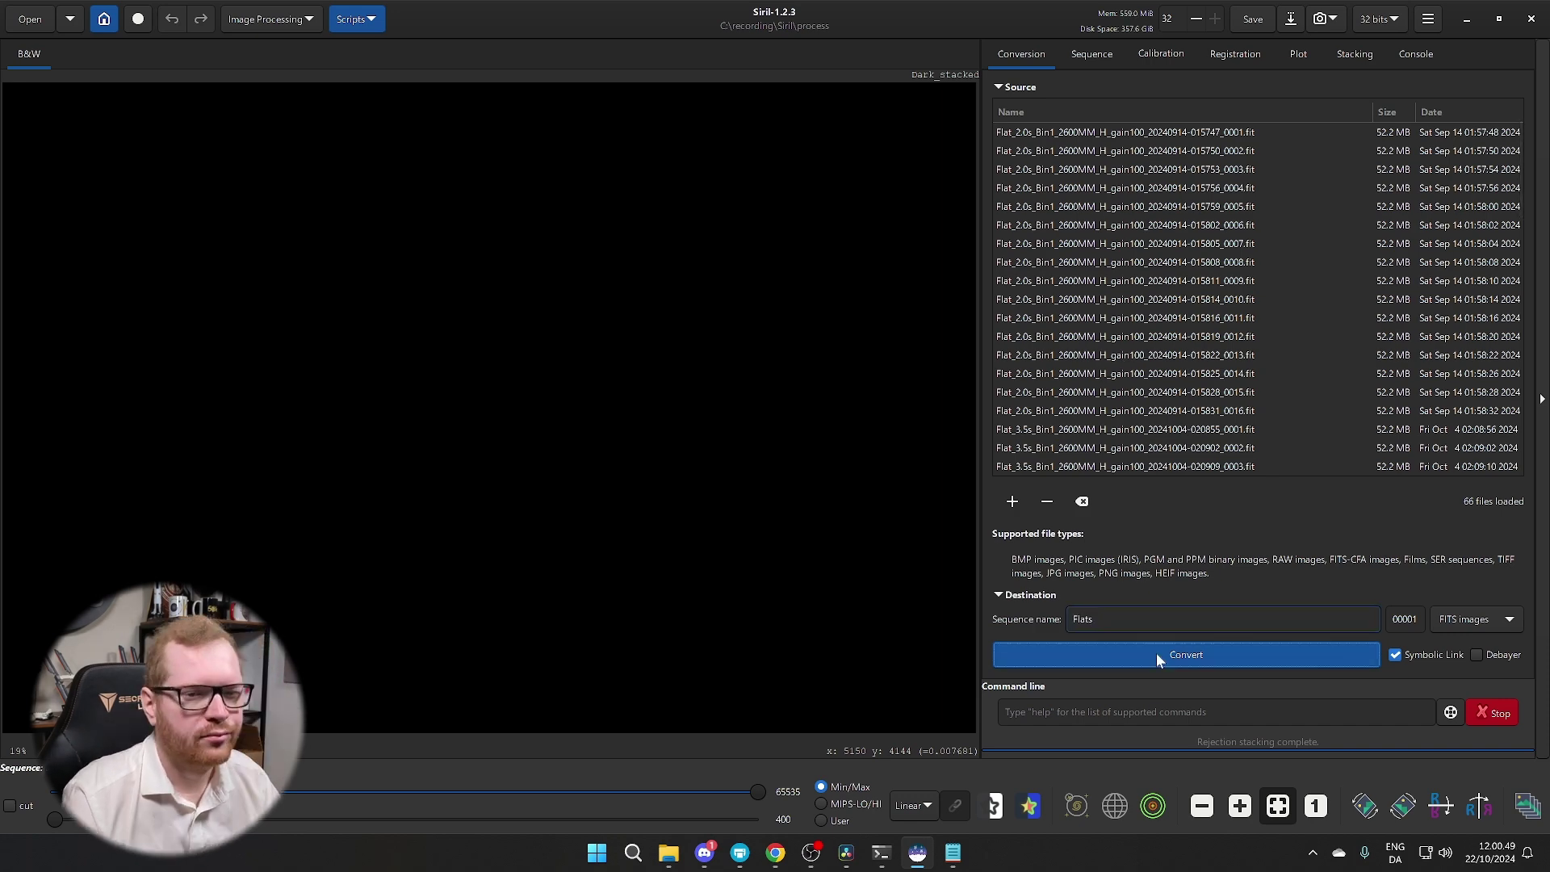
pyautogui.click(1157, 652)
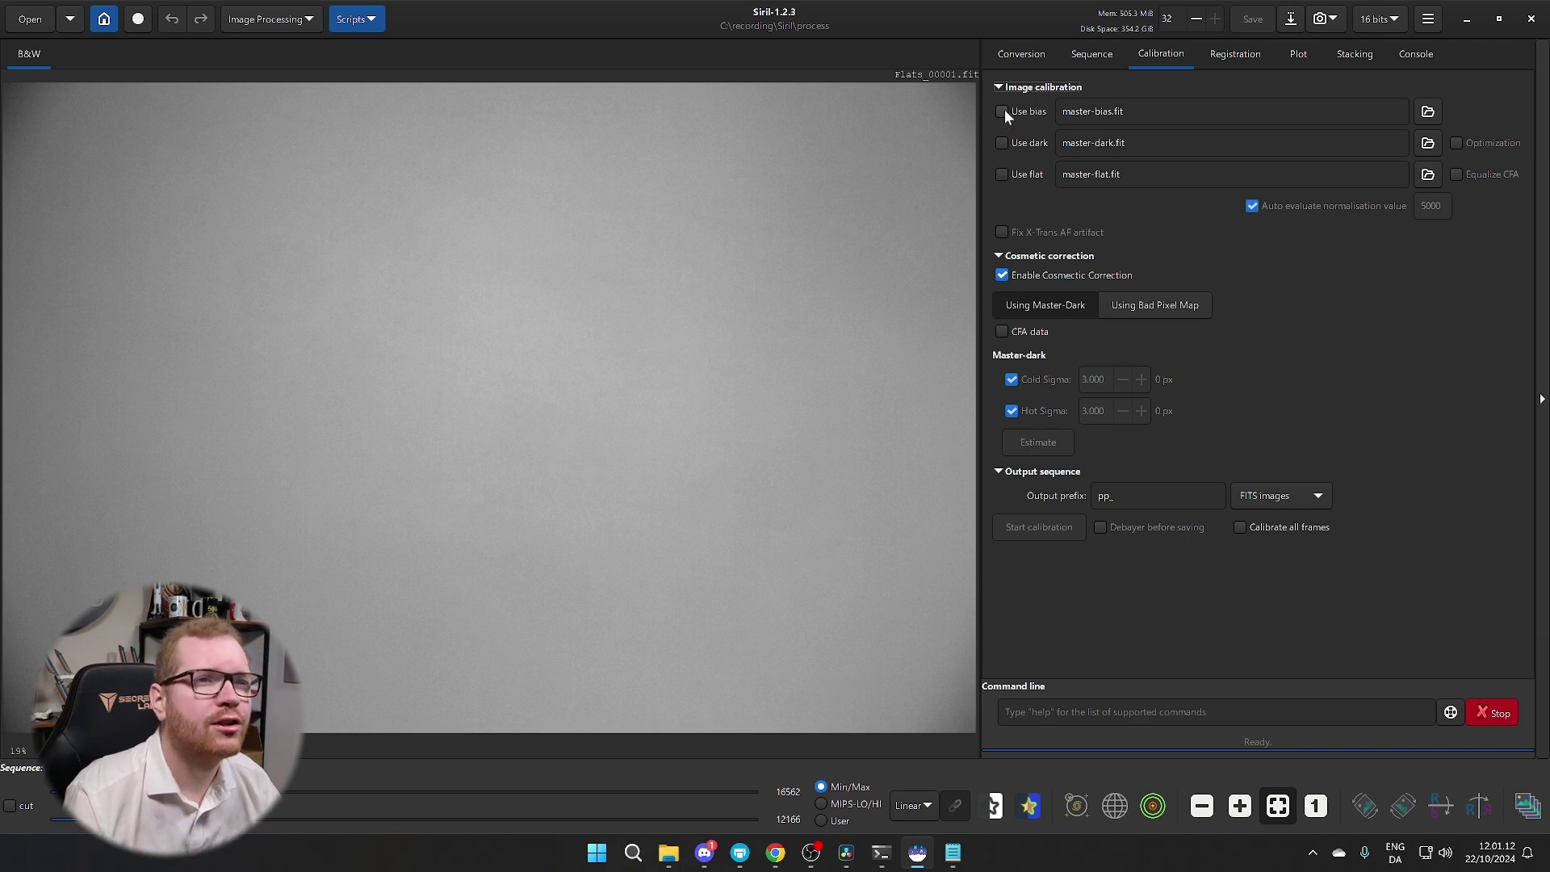
# Calibrate the Flats sequence using Master Bias.fit from the Siril folder as the bias, keeping the pp_ output prefix
pyautogui.click(1428, 112)
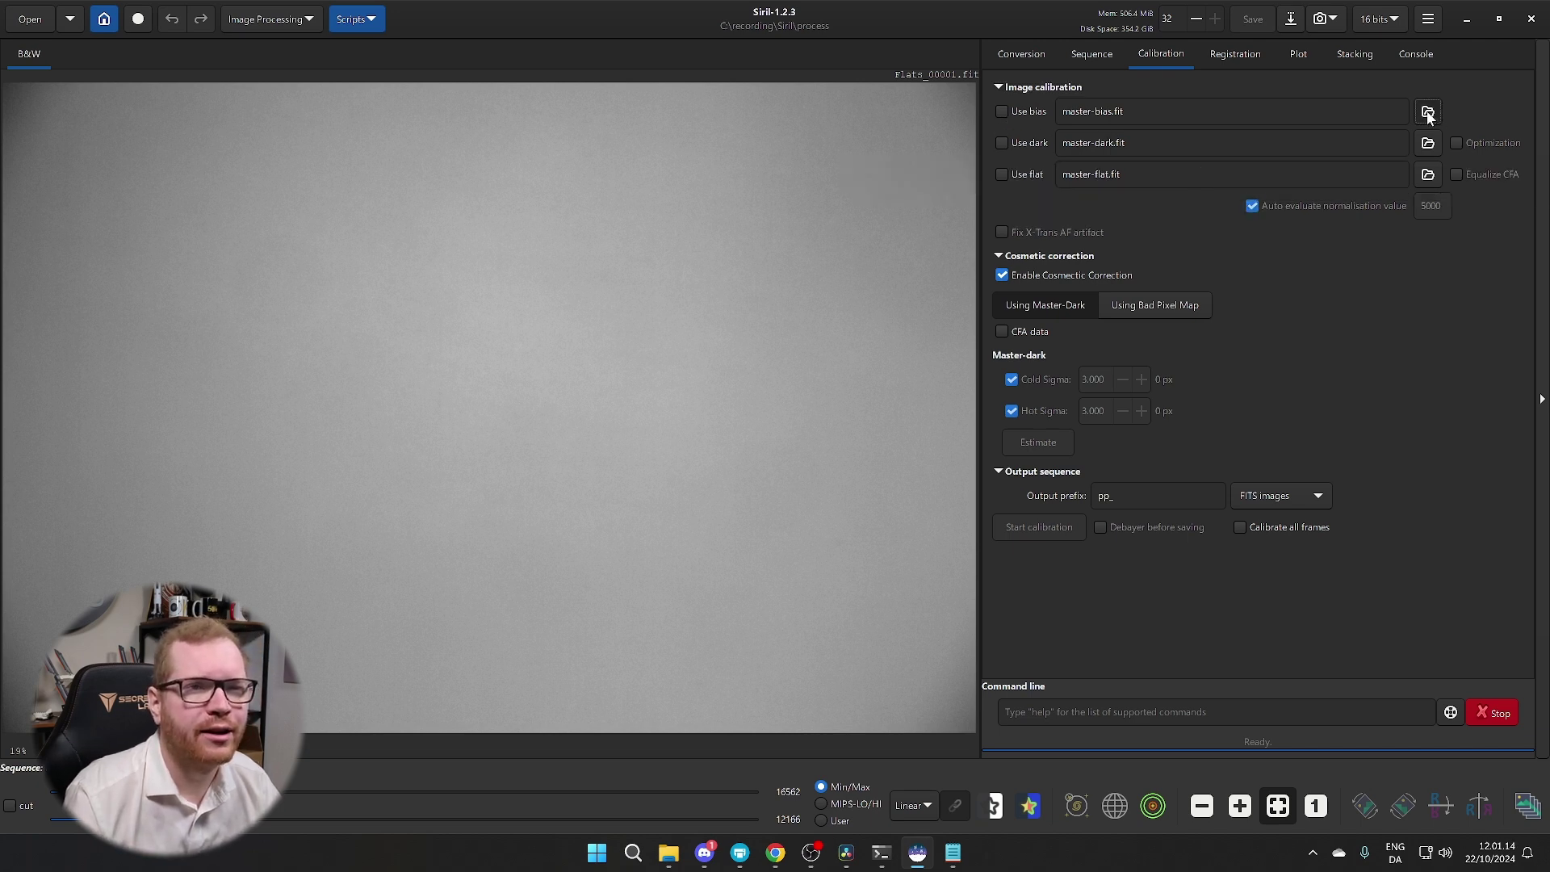
pyautogui.click(630, 150)
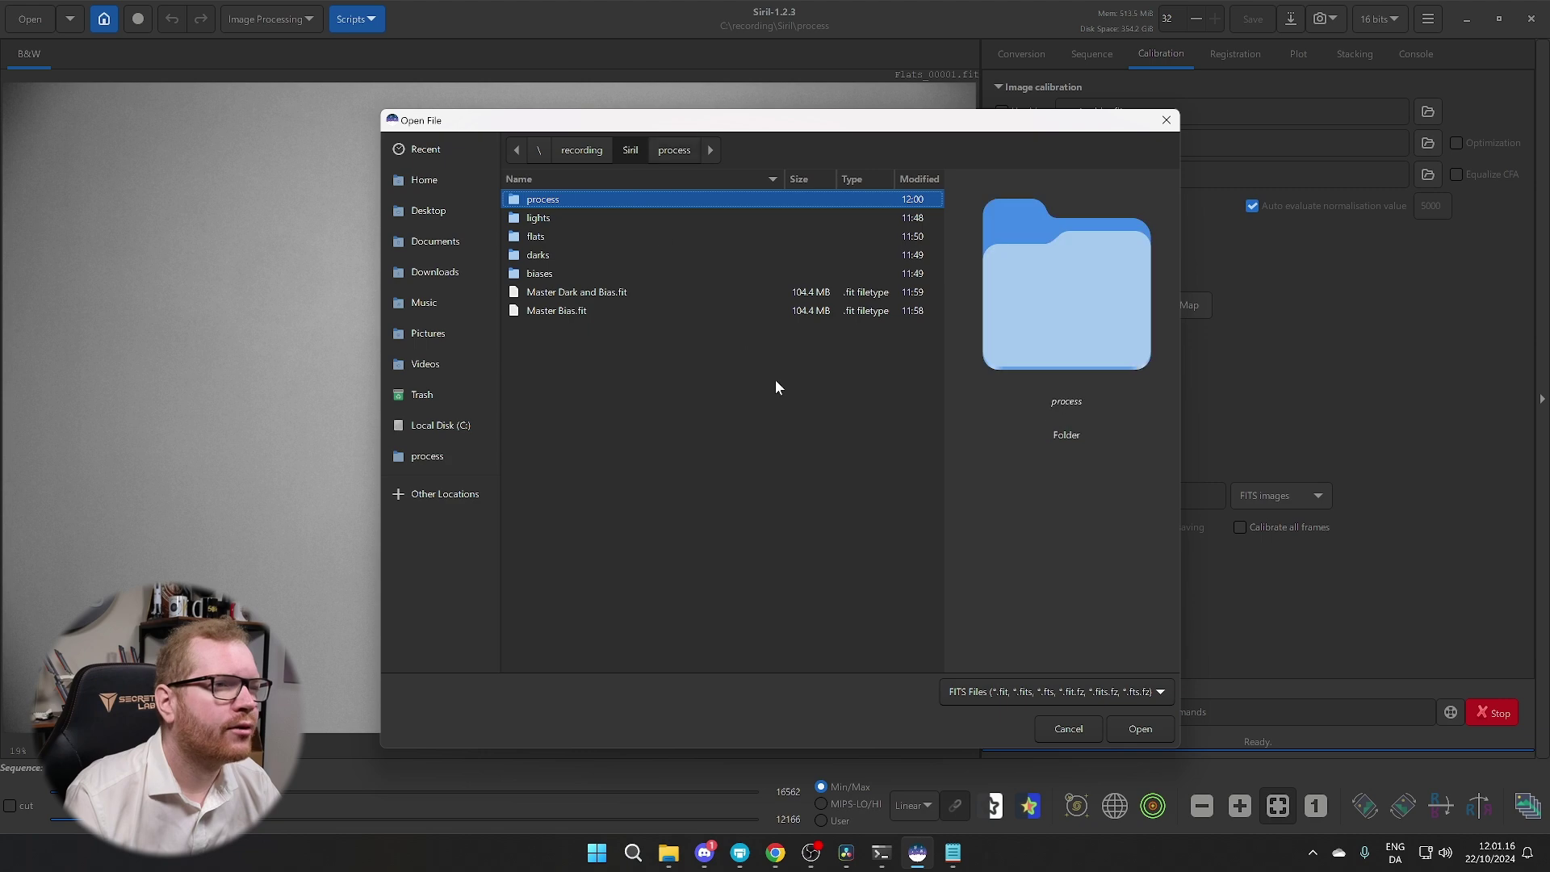
pyautogui.click(569, 315)
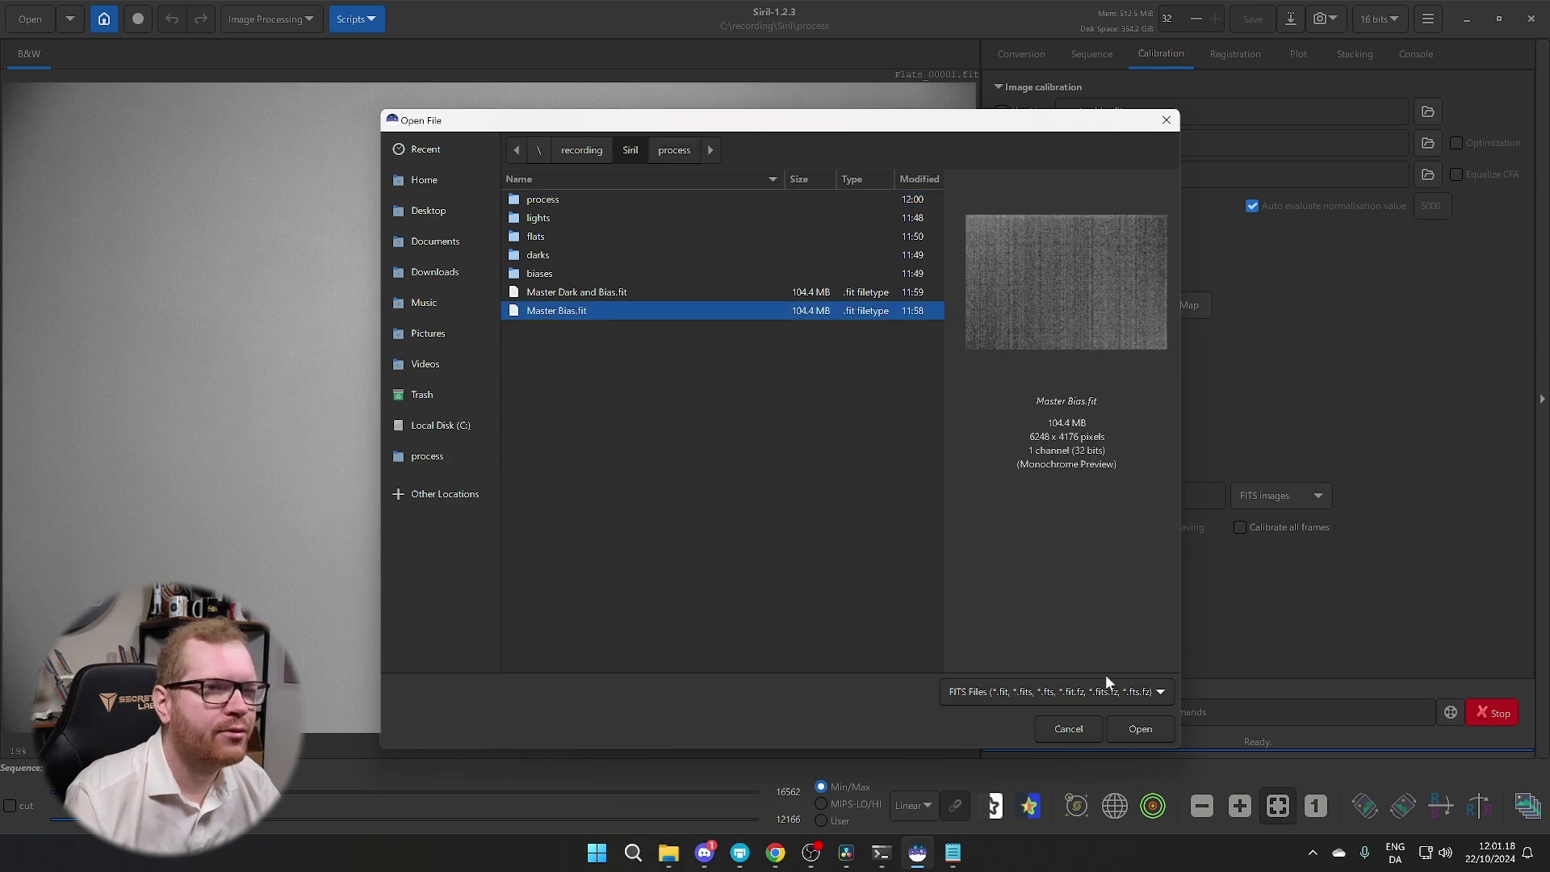
pyautogui.click(1138, 729)
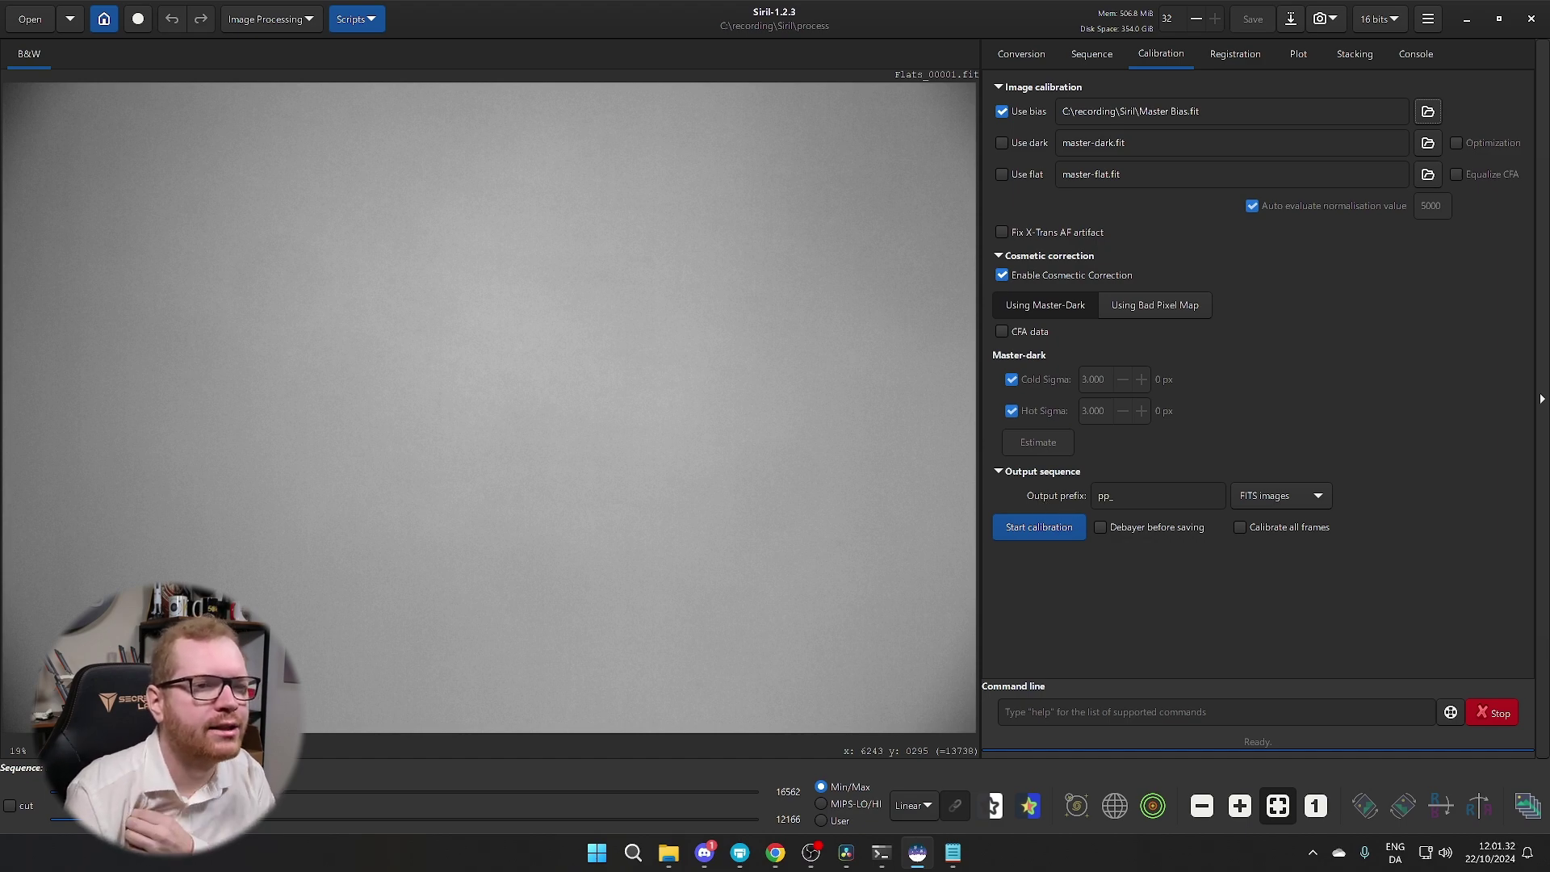
pyautogui.click(1074, 524)
# Select the pp_Flats_.seq sequence and stack it using average stacking with rejection and multiplicative normalisation
pyautogui.click(1092, 50)
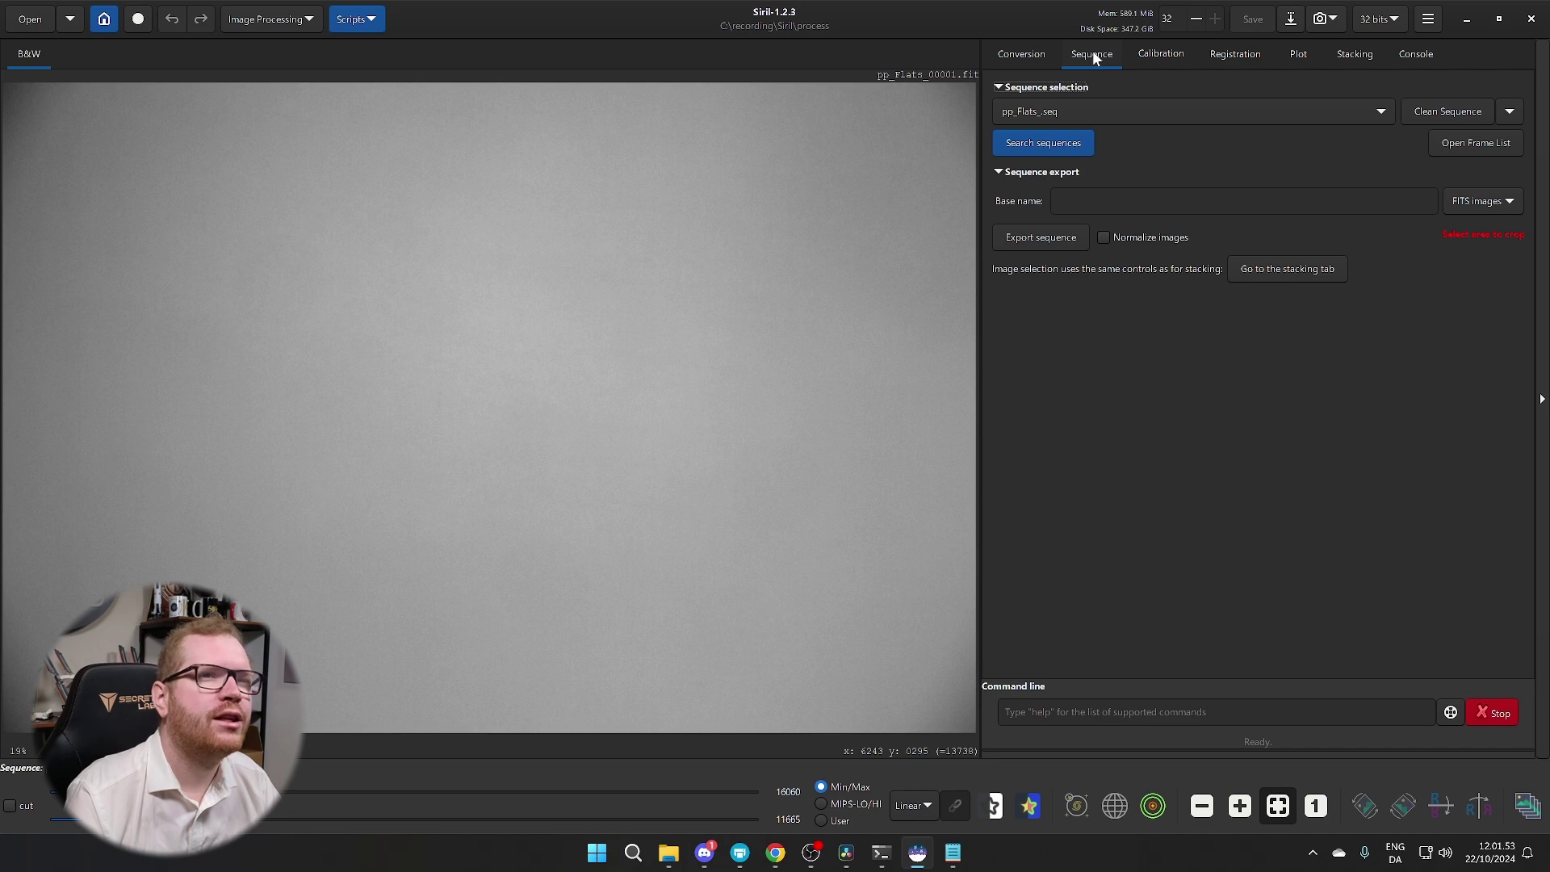
pyautogui.click(1193, 114)
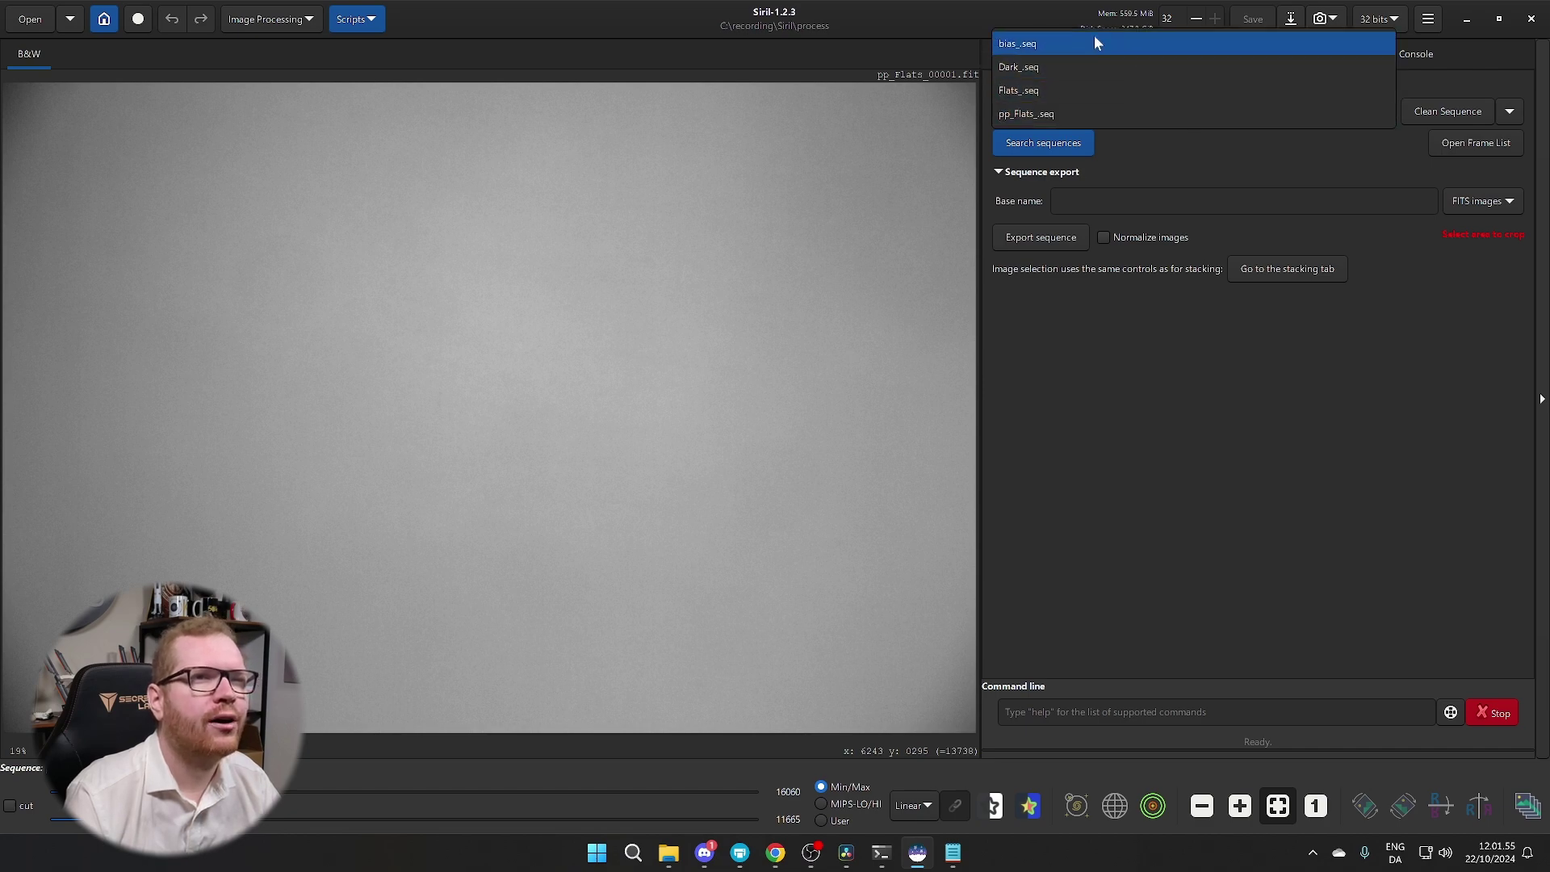
pyautogui.click(1025, 115)
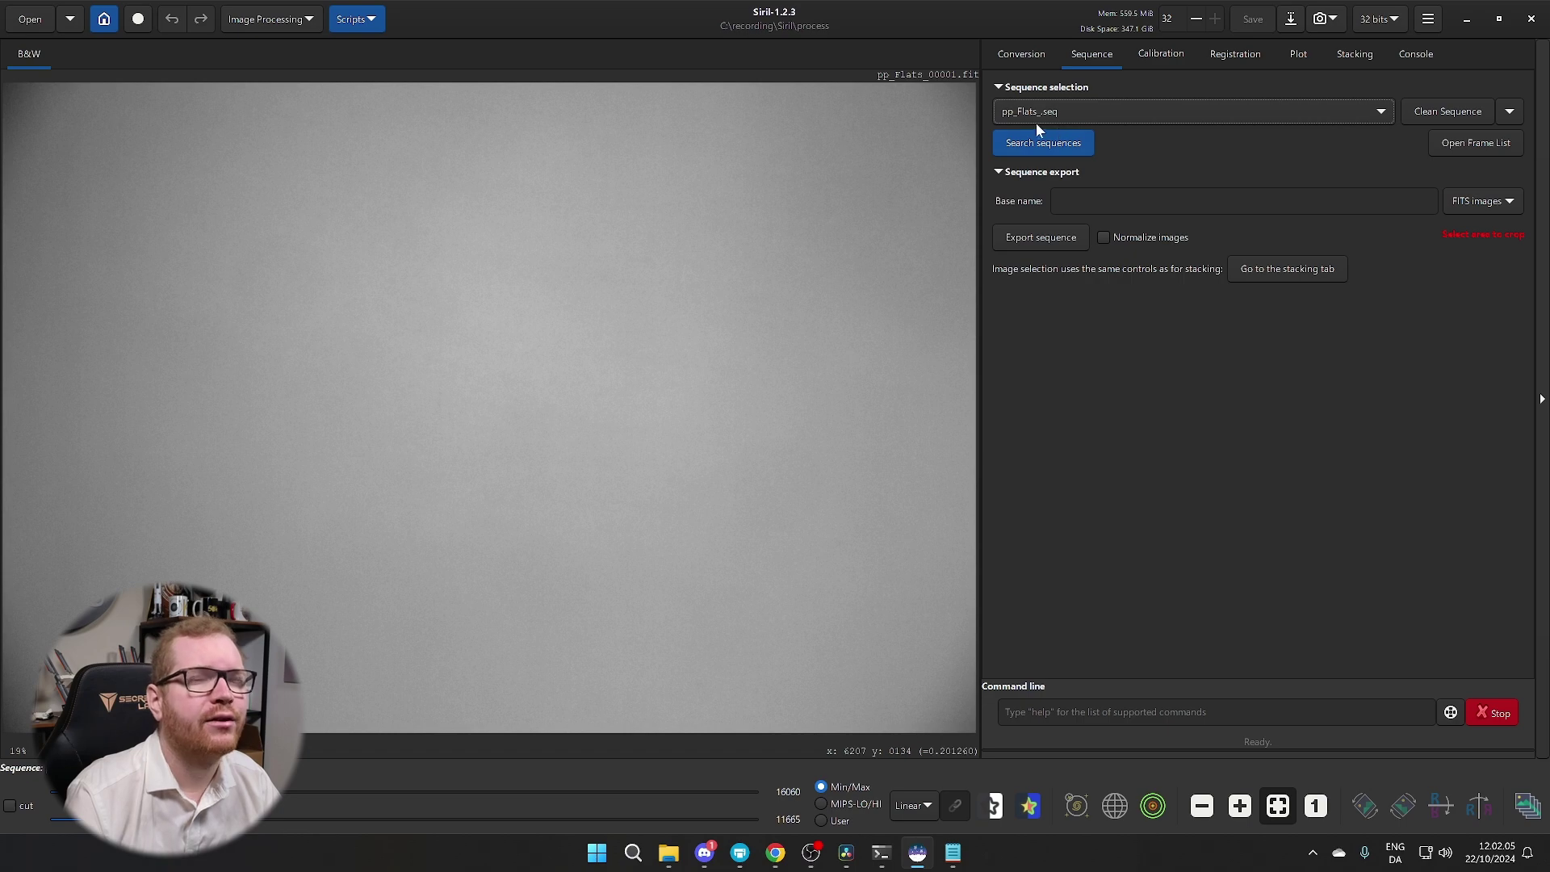
pyautogui.click(1346, 55)
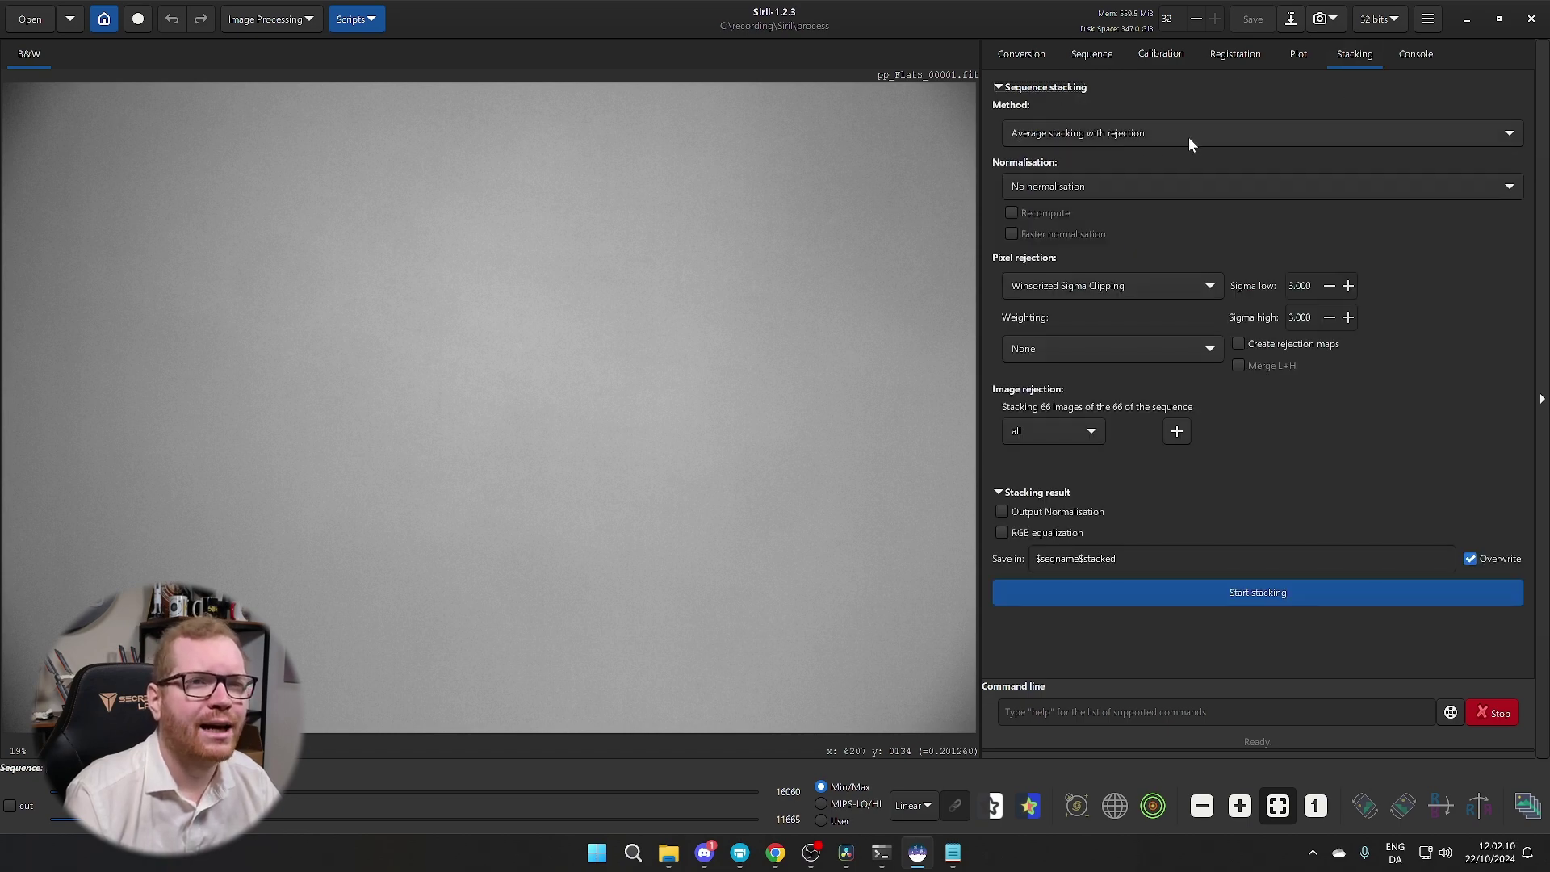
pyautogui.click(1094, 185)
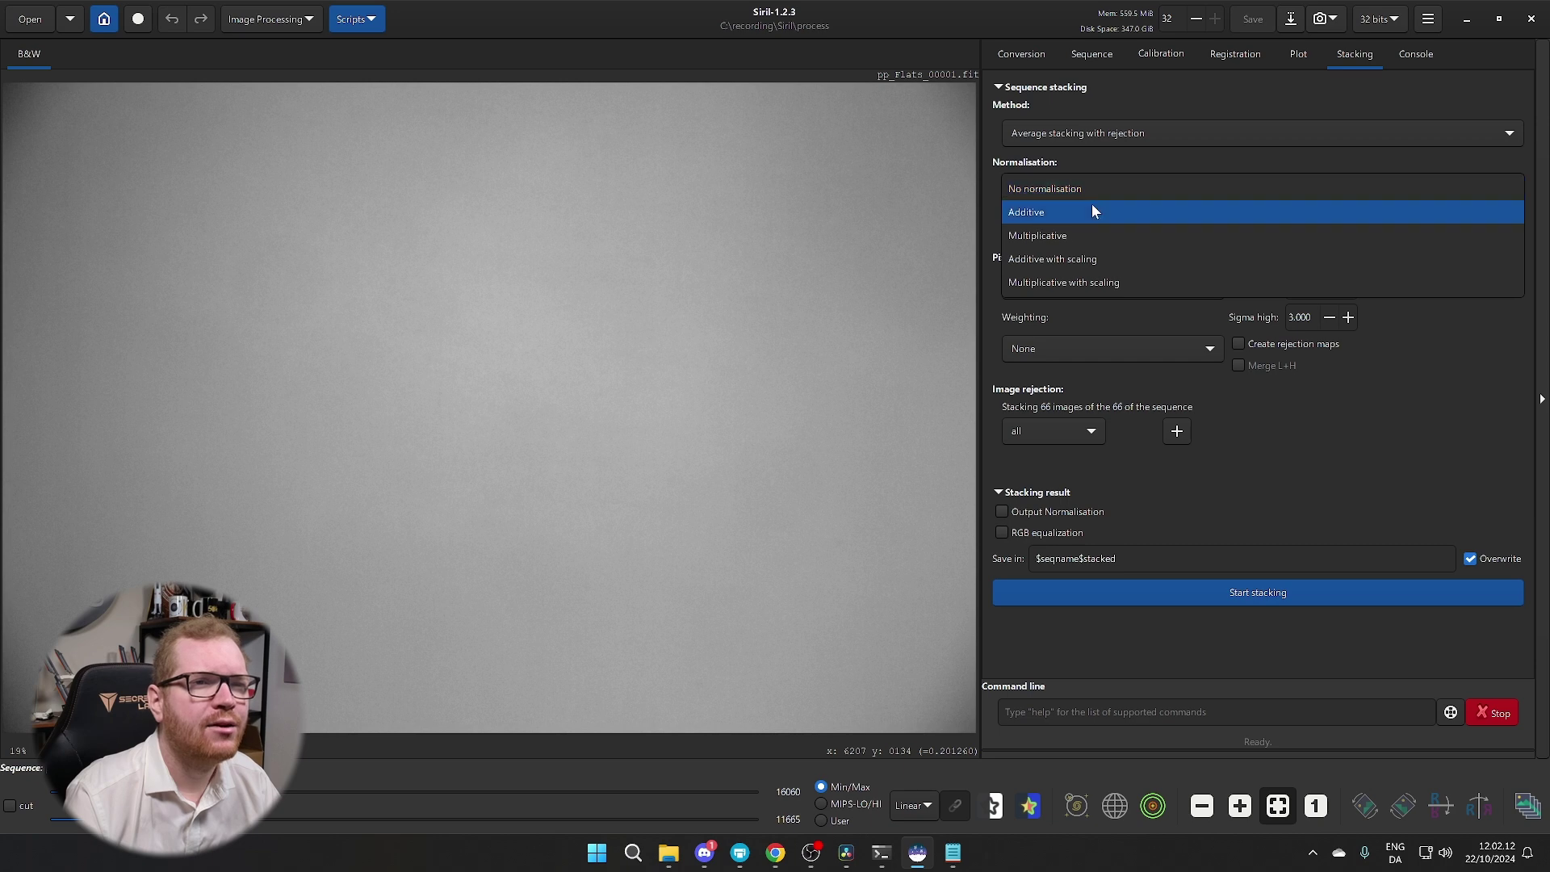
pyautogui.click(1084, 236)
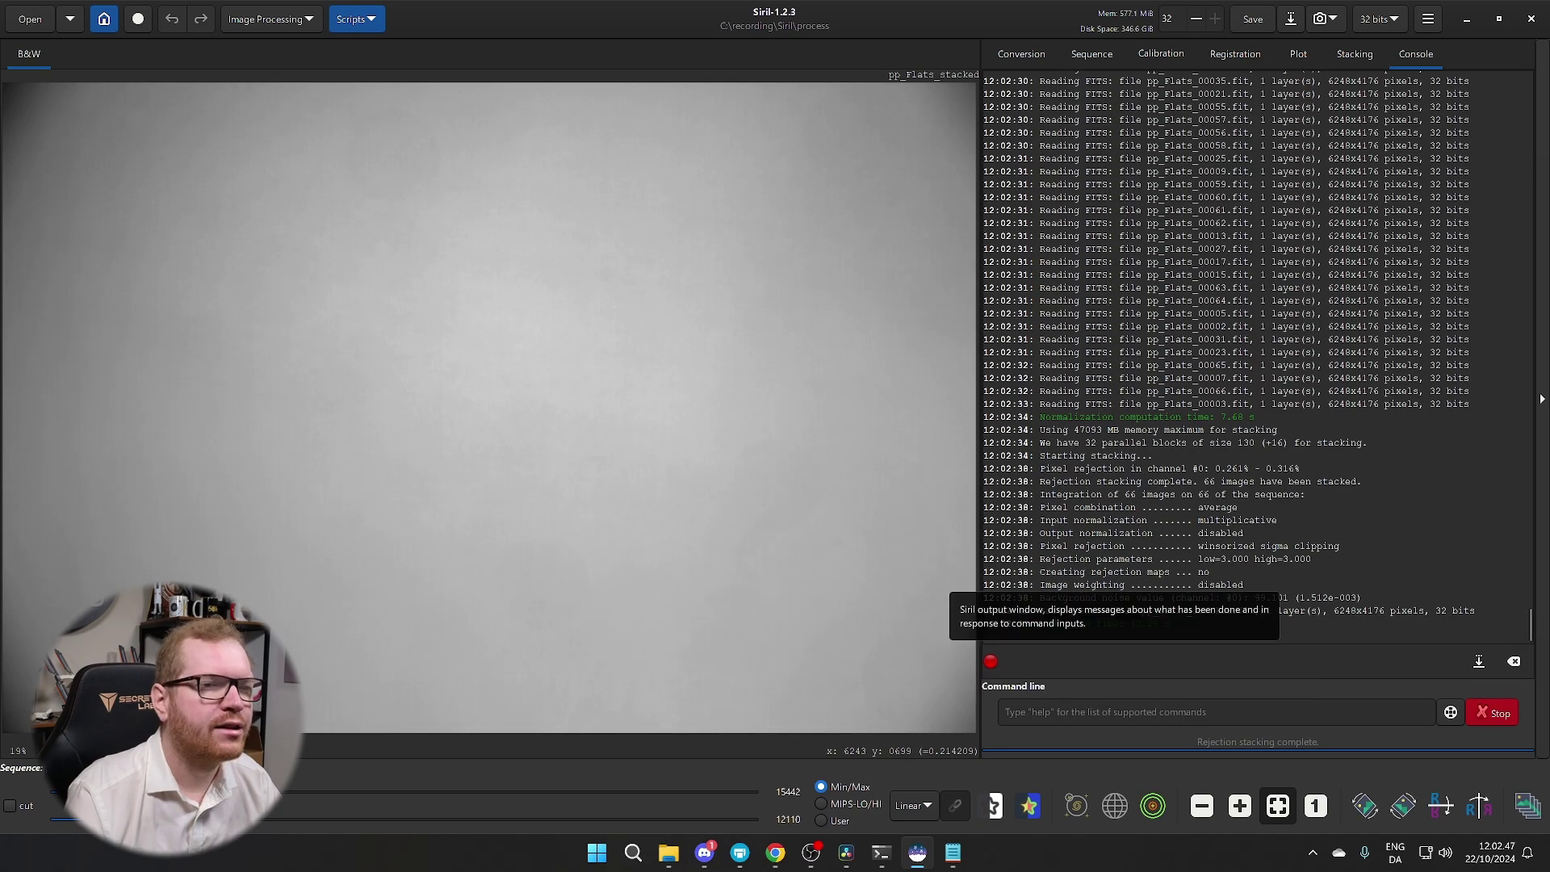
# Switch to File Explorer and place pp_Flats_stacked.fit in the Siril folder as Master Flat.fit
pyautogui.moveTo(668, 853)
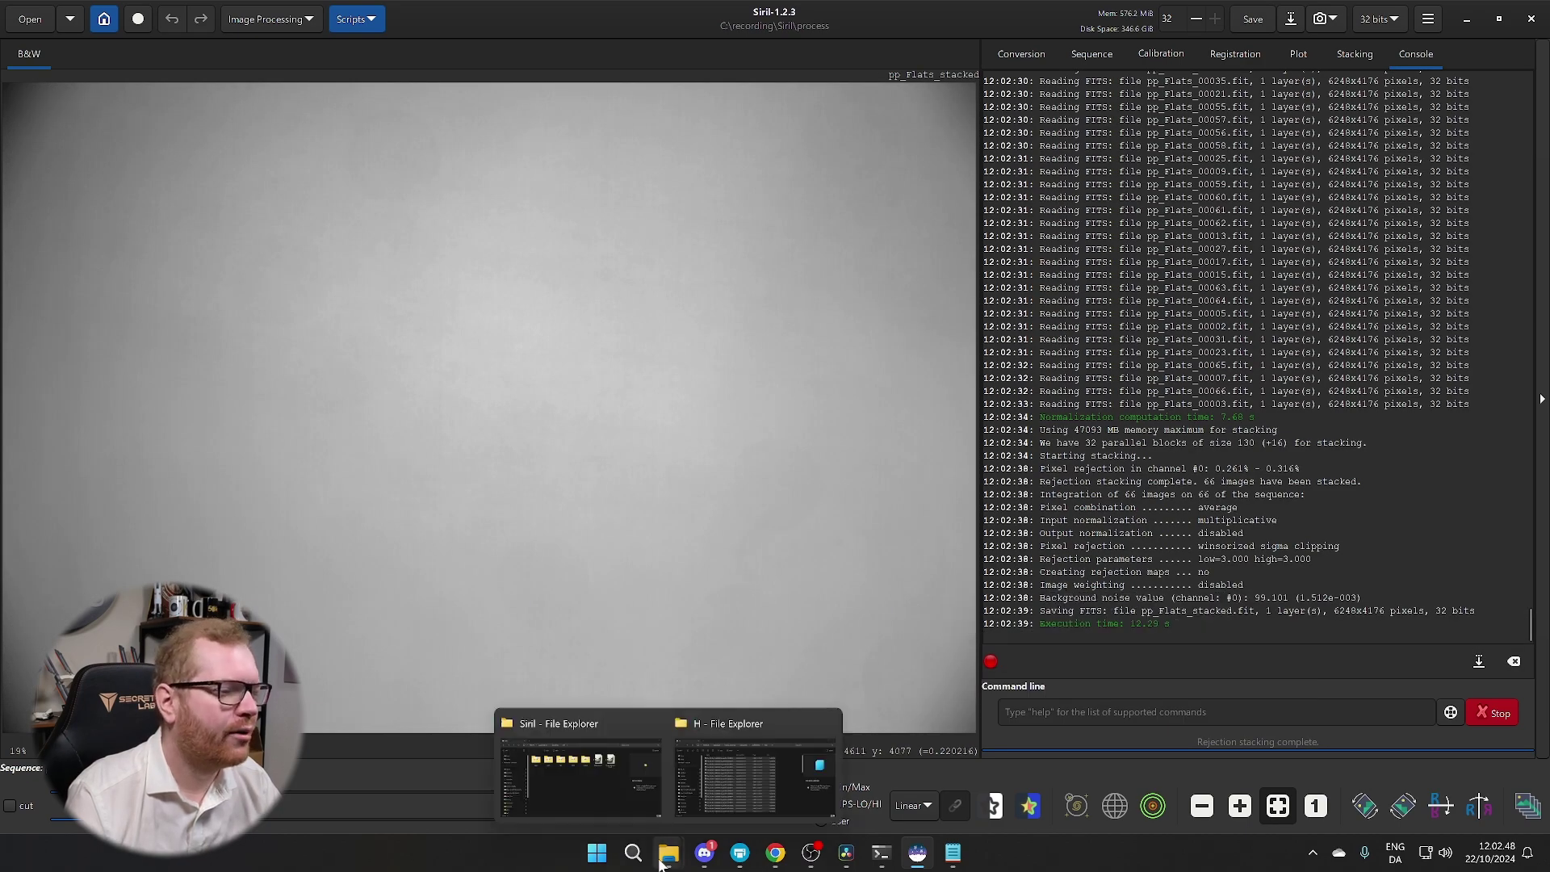
pyautogui.click(622, 794)
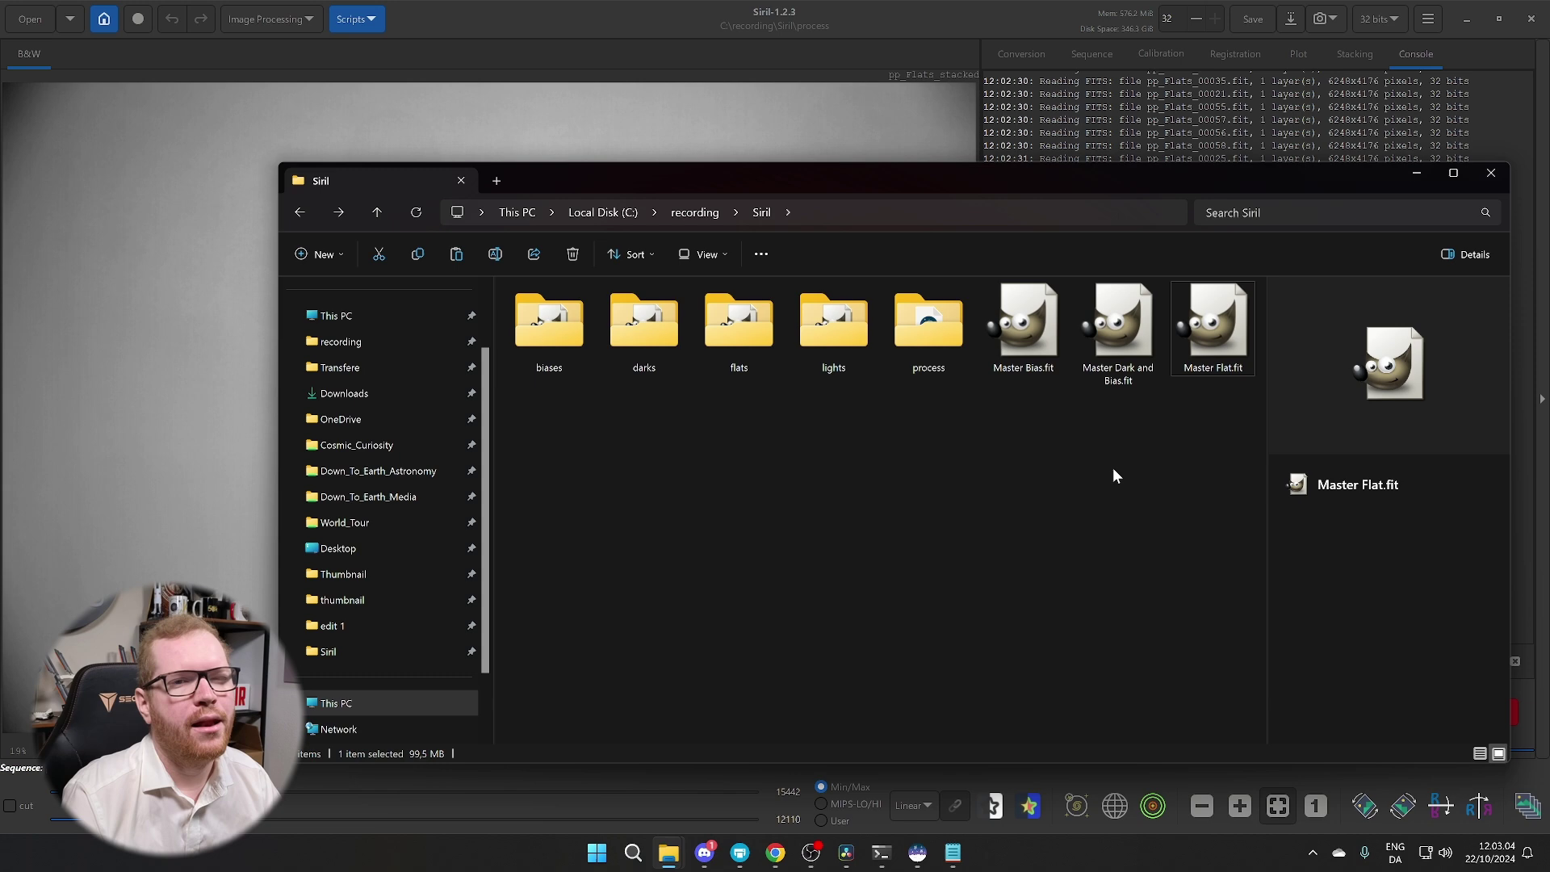
pyautogui.moveTo(1015, 445); pyautogui.dragTo(1203, 371)
pyautogui.click(1178, 432)
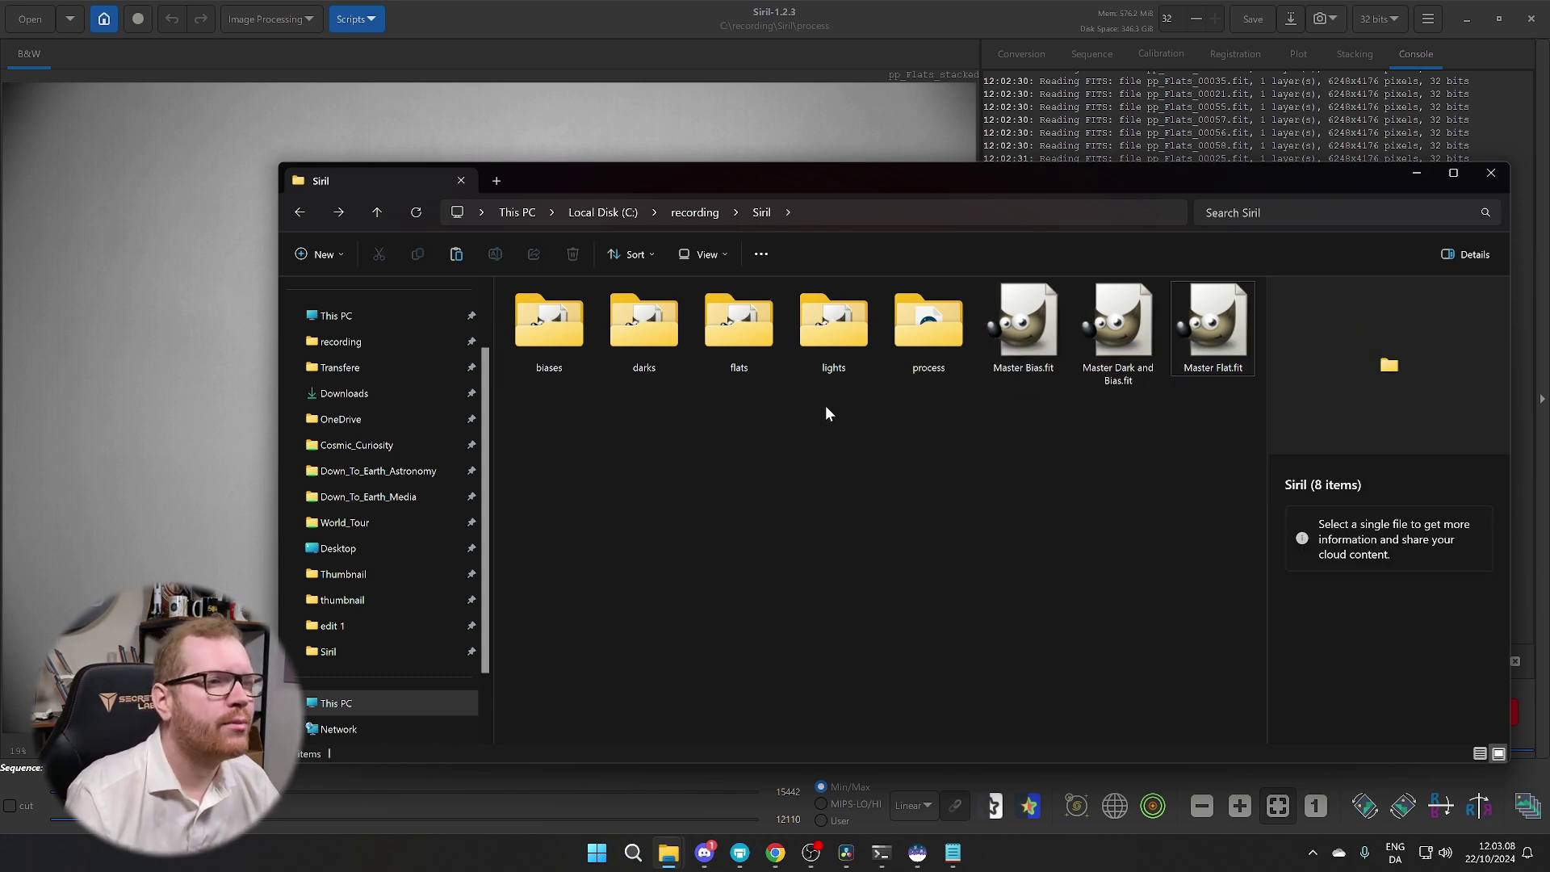
# Return to Siril and remove all flat frames from the conversion sources
pyautogui.click(940, 37)
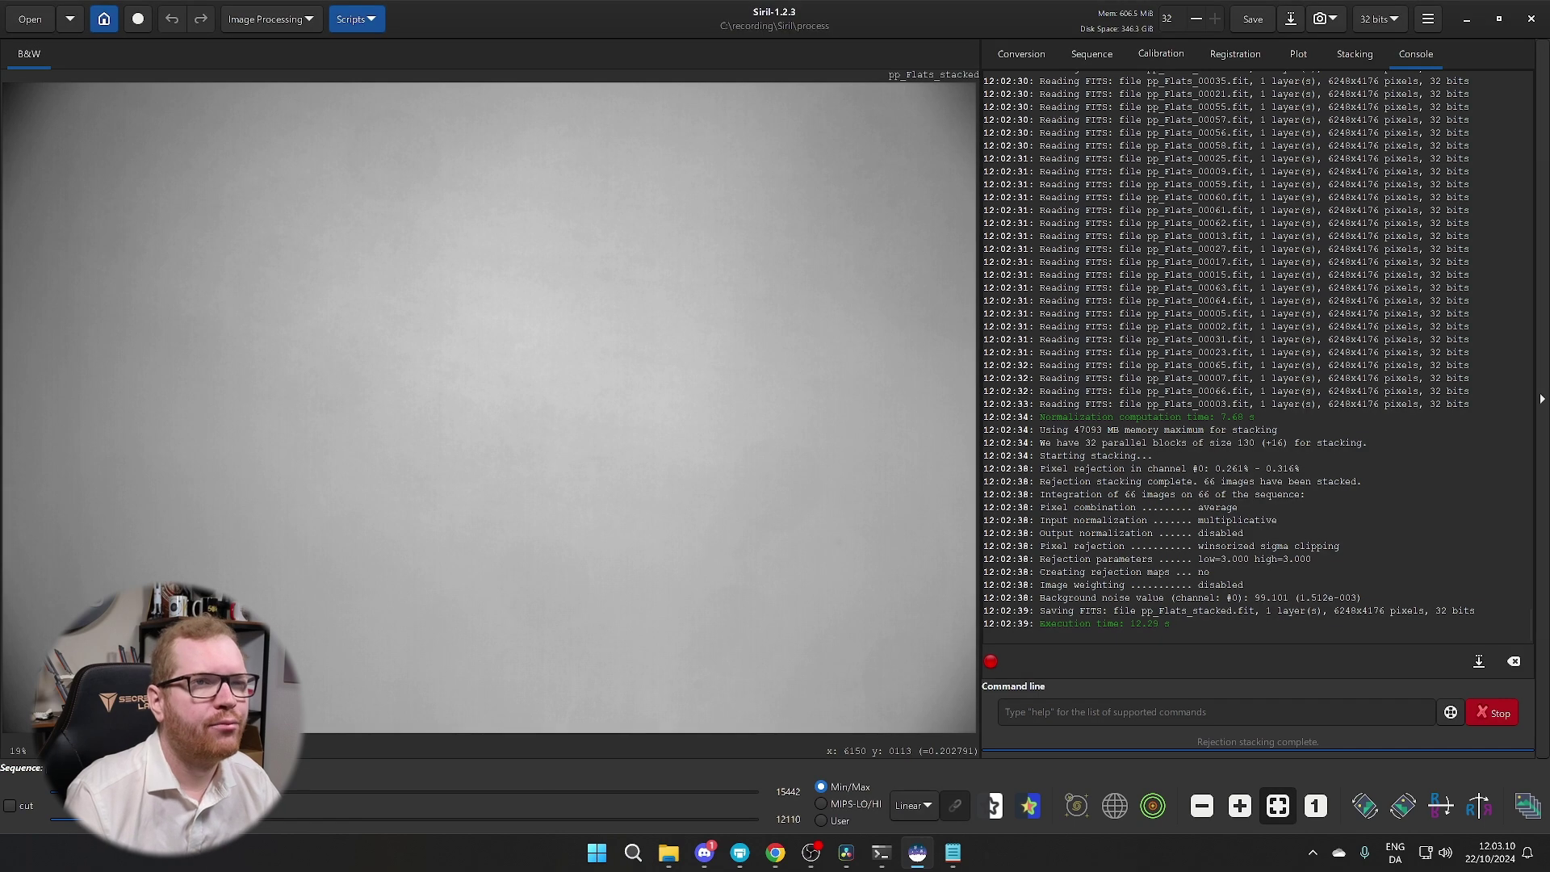
pyautogui.click(1017, 50)
pyautogui.click(1067, 243)
pyautogui.hotkey('ctrl', 'a')
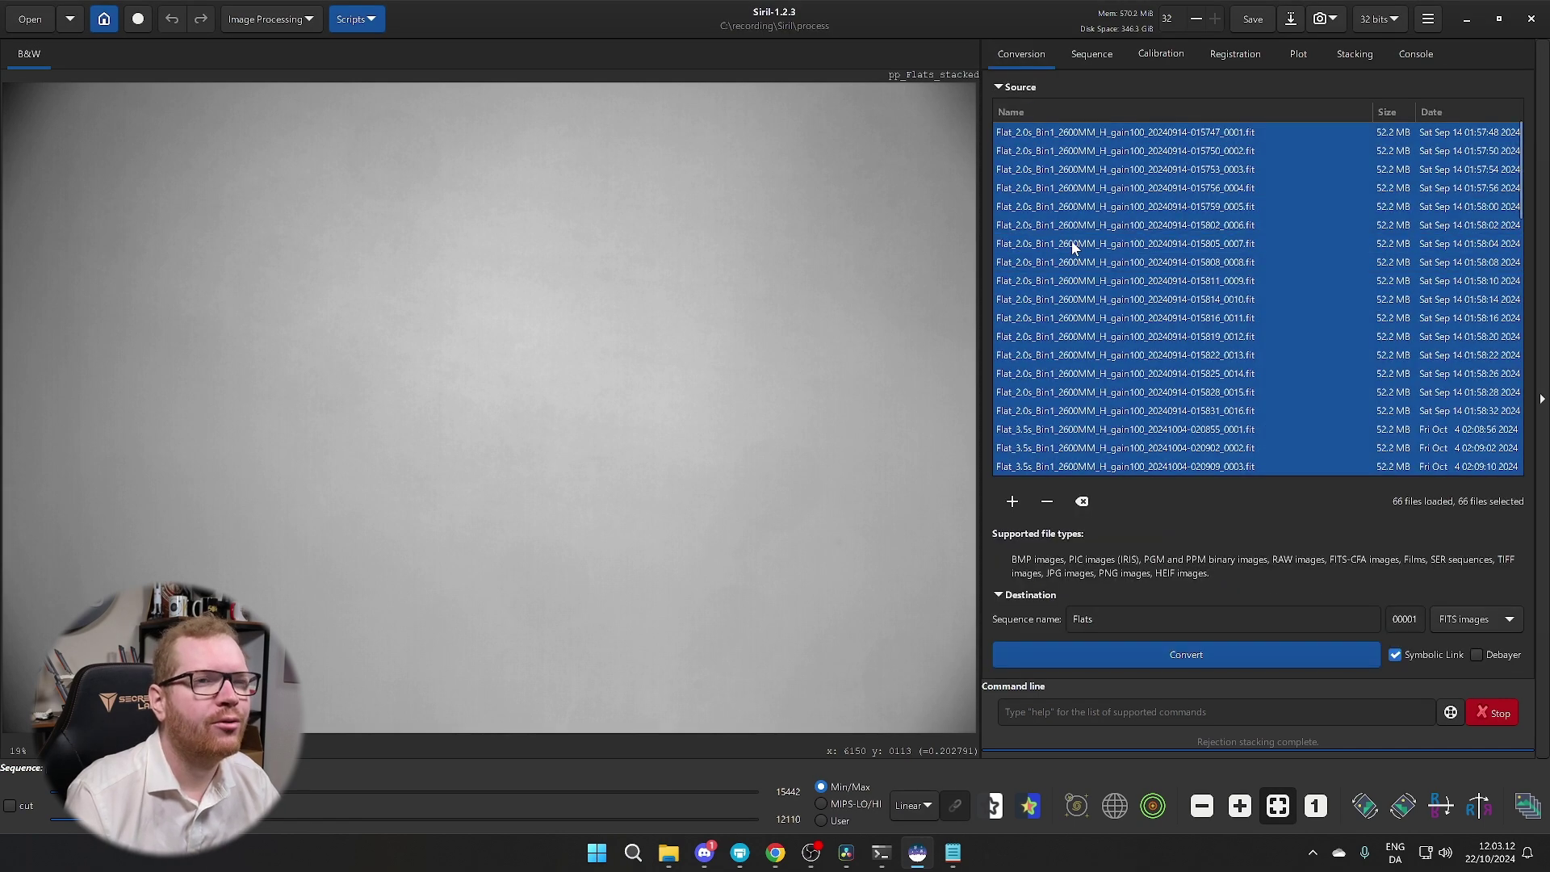
pyautogui.click(1046, 502)
# Add all frames from the lights folder as conversion sources and set the sequence name to Light
pyautogui.click(1014, 501)
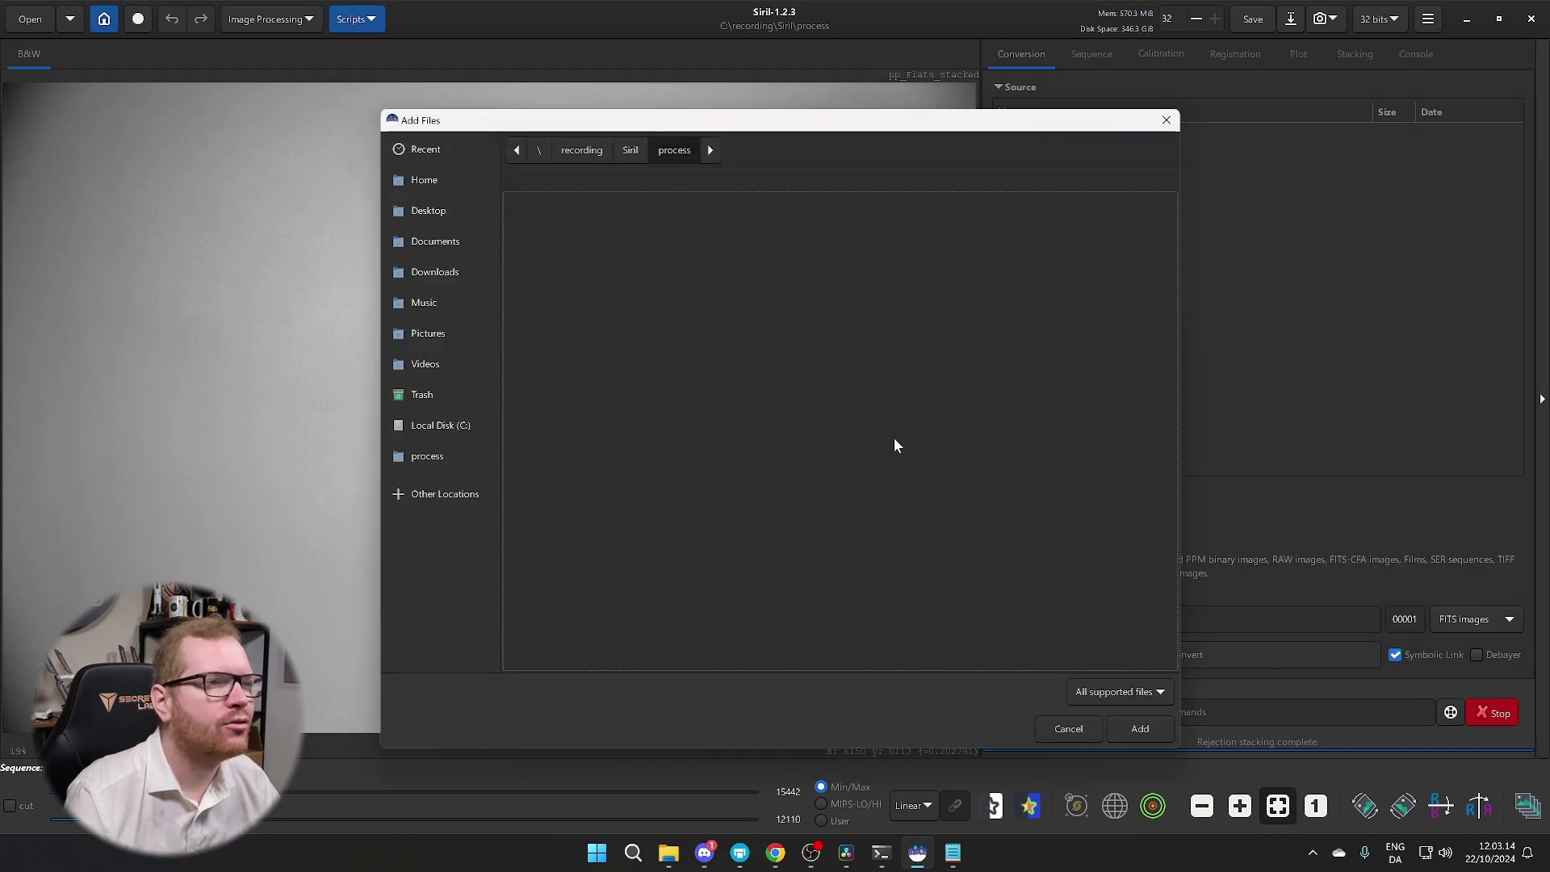
pyautogui.click(631, 153)
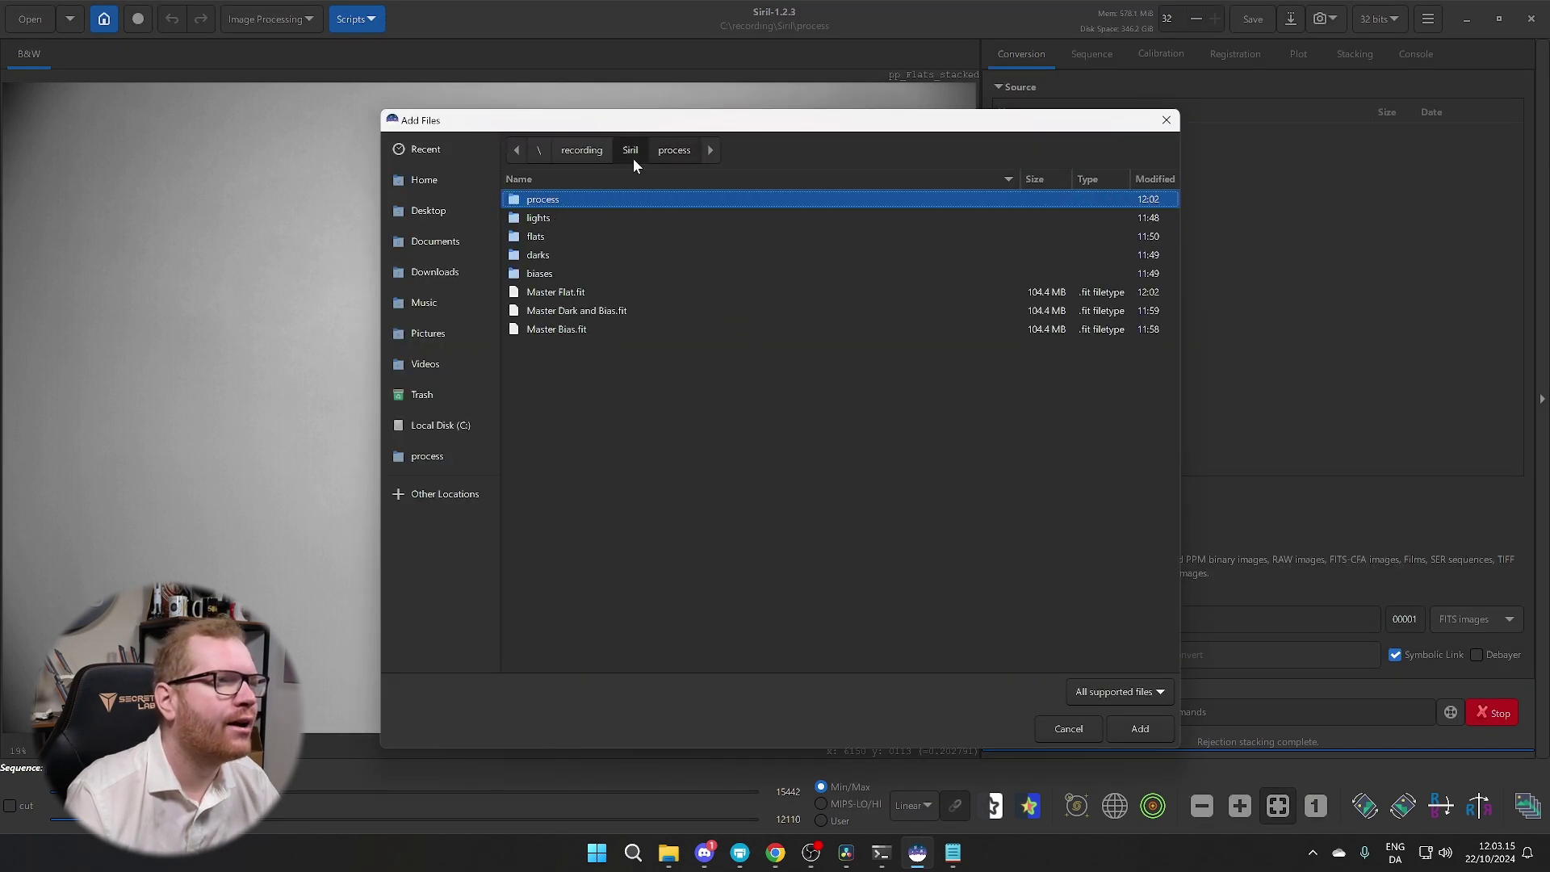
pyautogui.doubleClick(549, 216)
pyautogui.moveTo(565, 199); pyautogui.dragTo(764, 366)
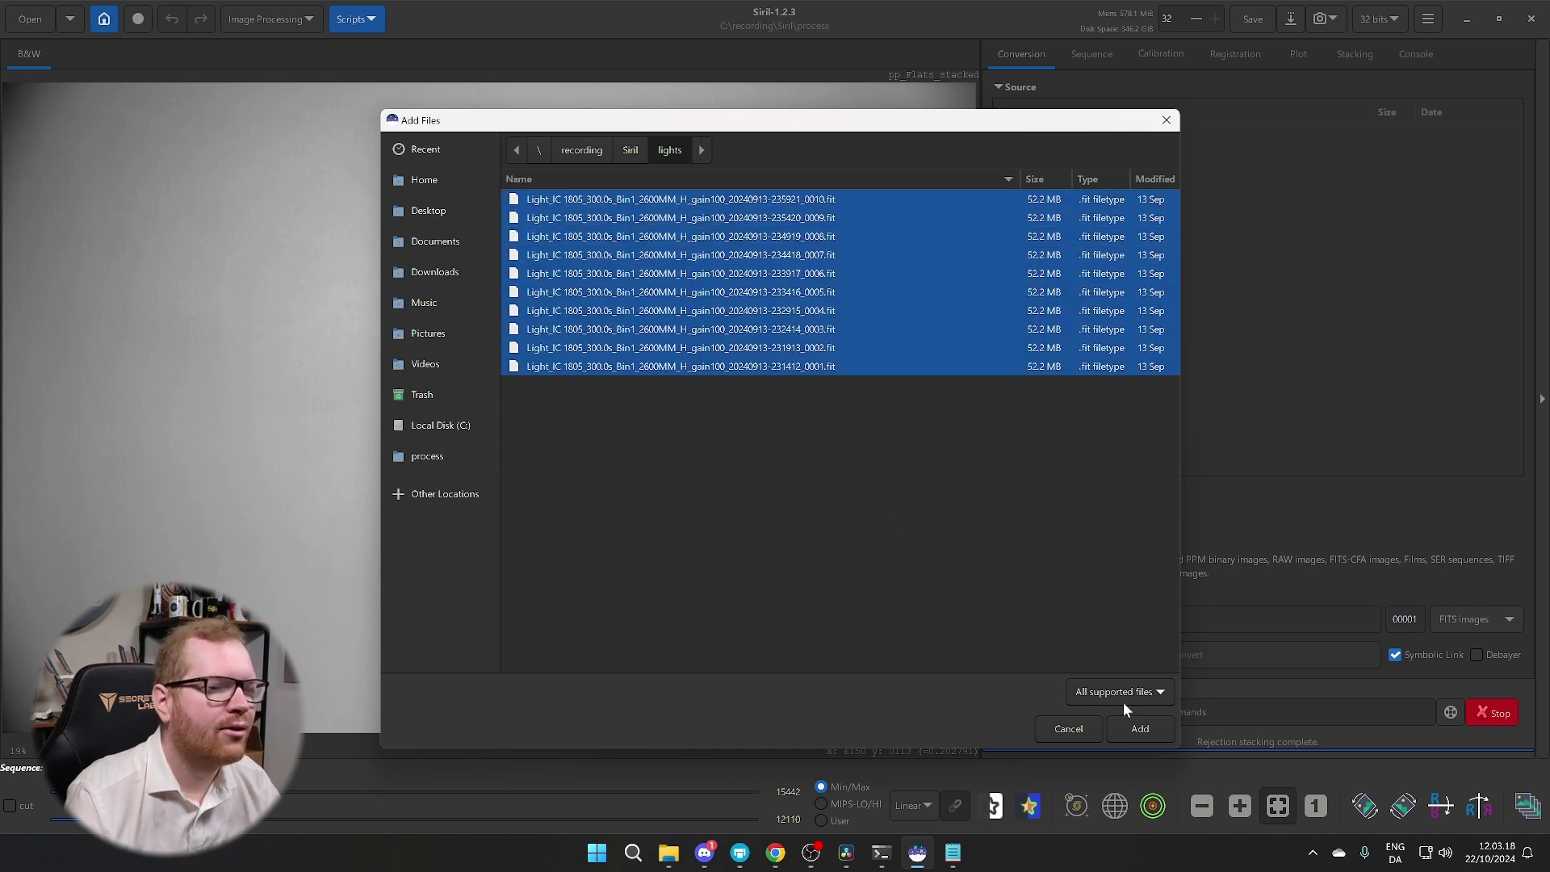
pyautogui.click(1135, 728)
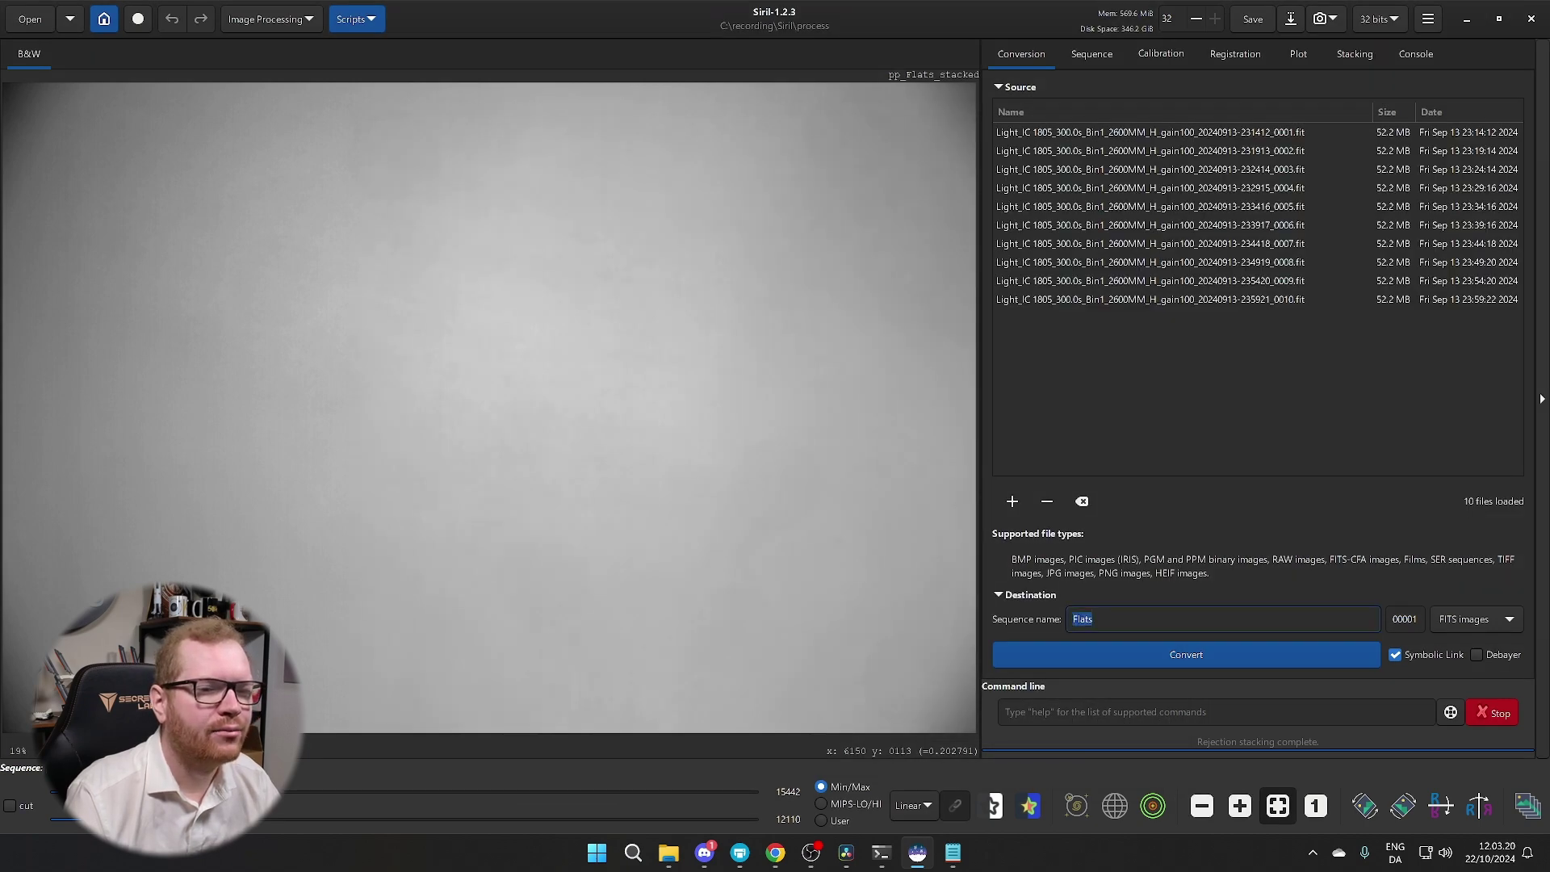
pyautogui.write('Light')
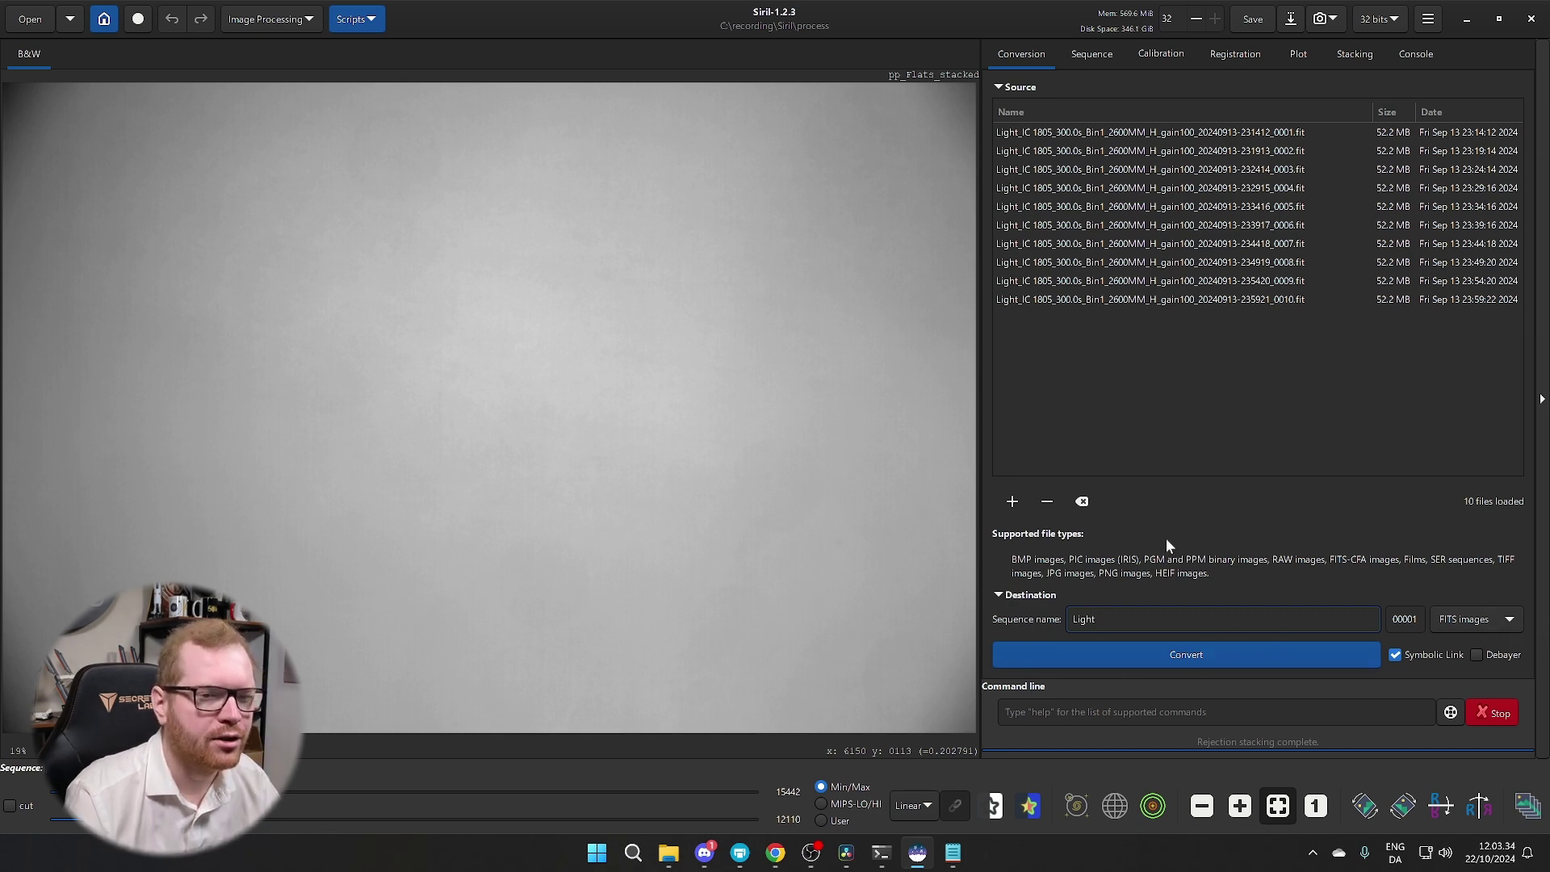
# Convert the light frames into the Light sequence and display the loaded frame with AutoStretch
pyautogui.click(1160, 656)
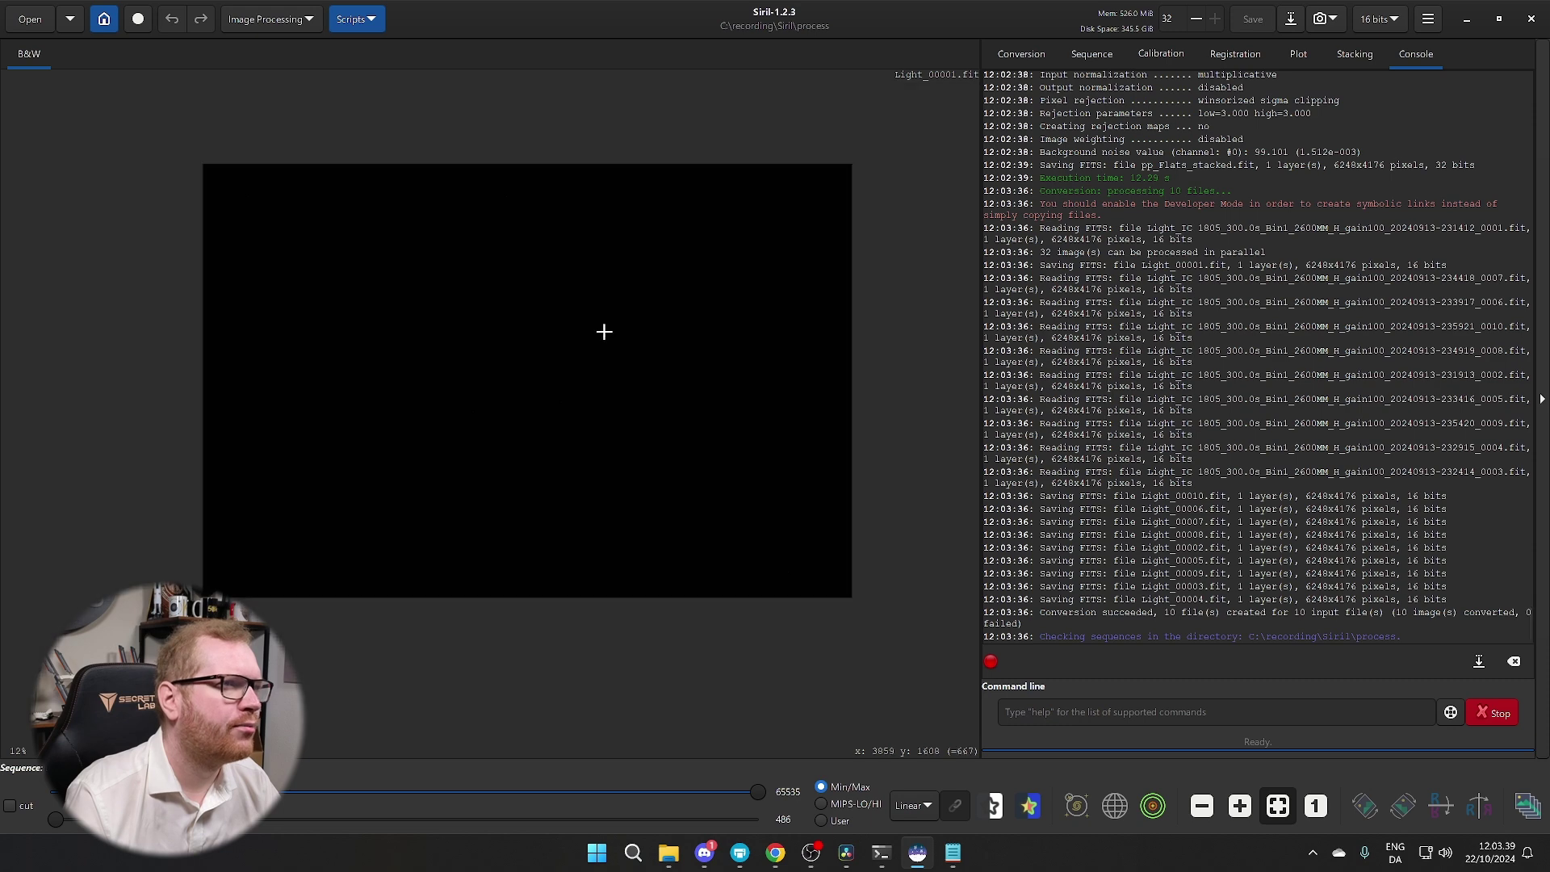
pyautogui.click(908, 804)
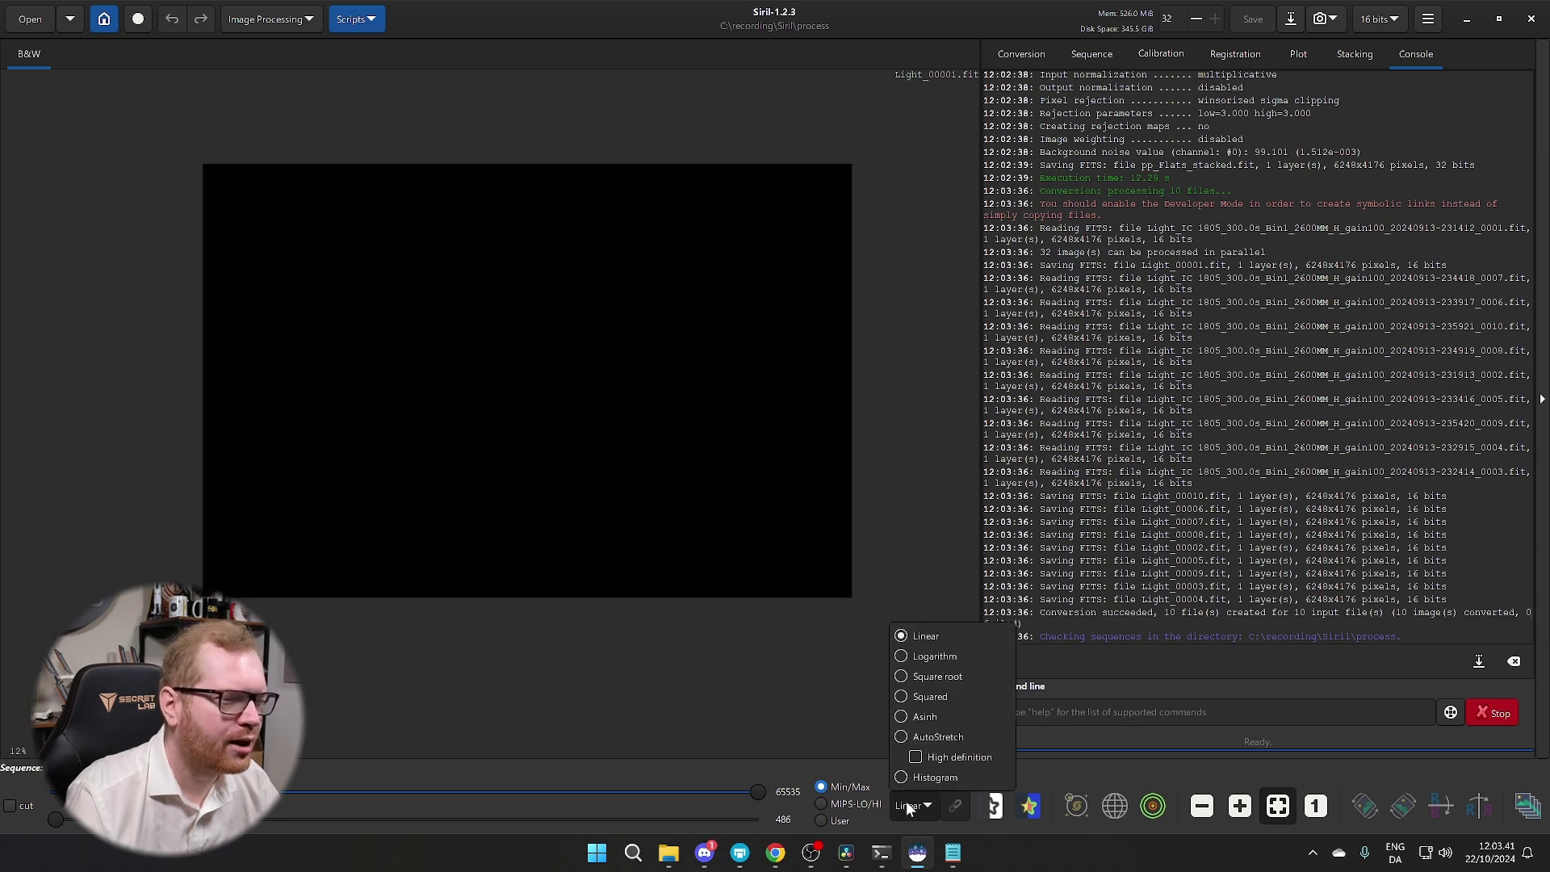
pyautogui.click(923, 738)
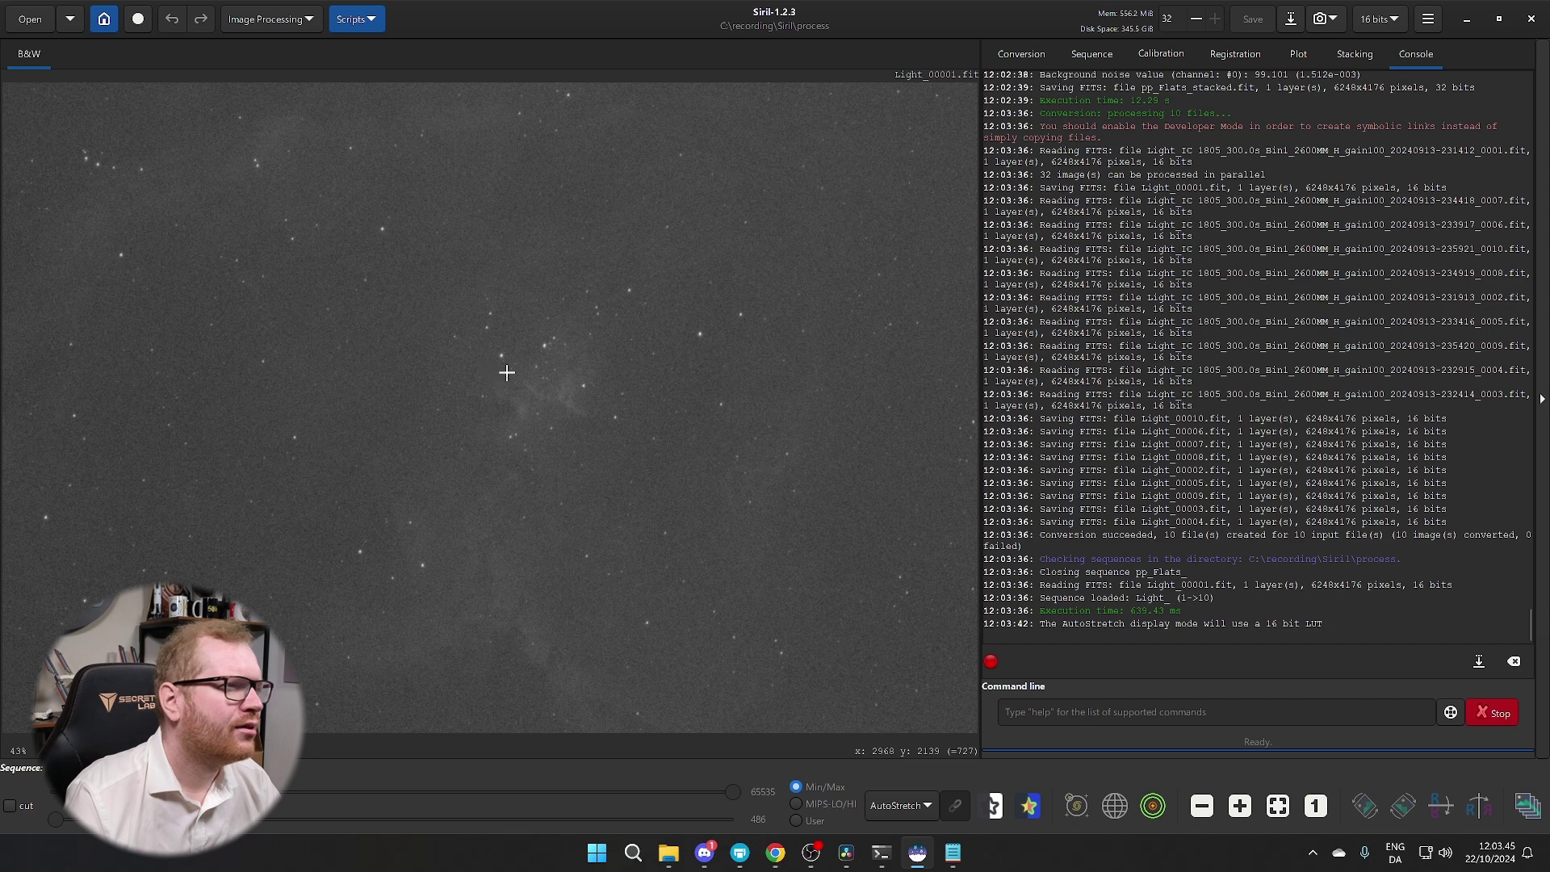
pyautogui.scroll(-1, 557, 381)
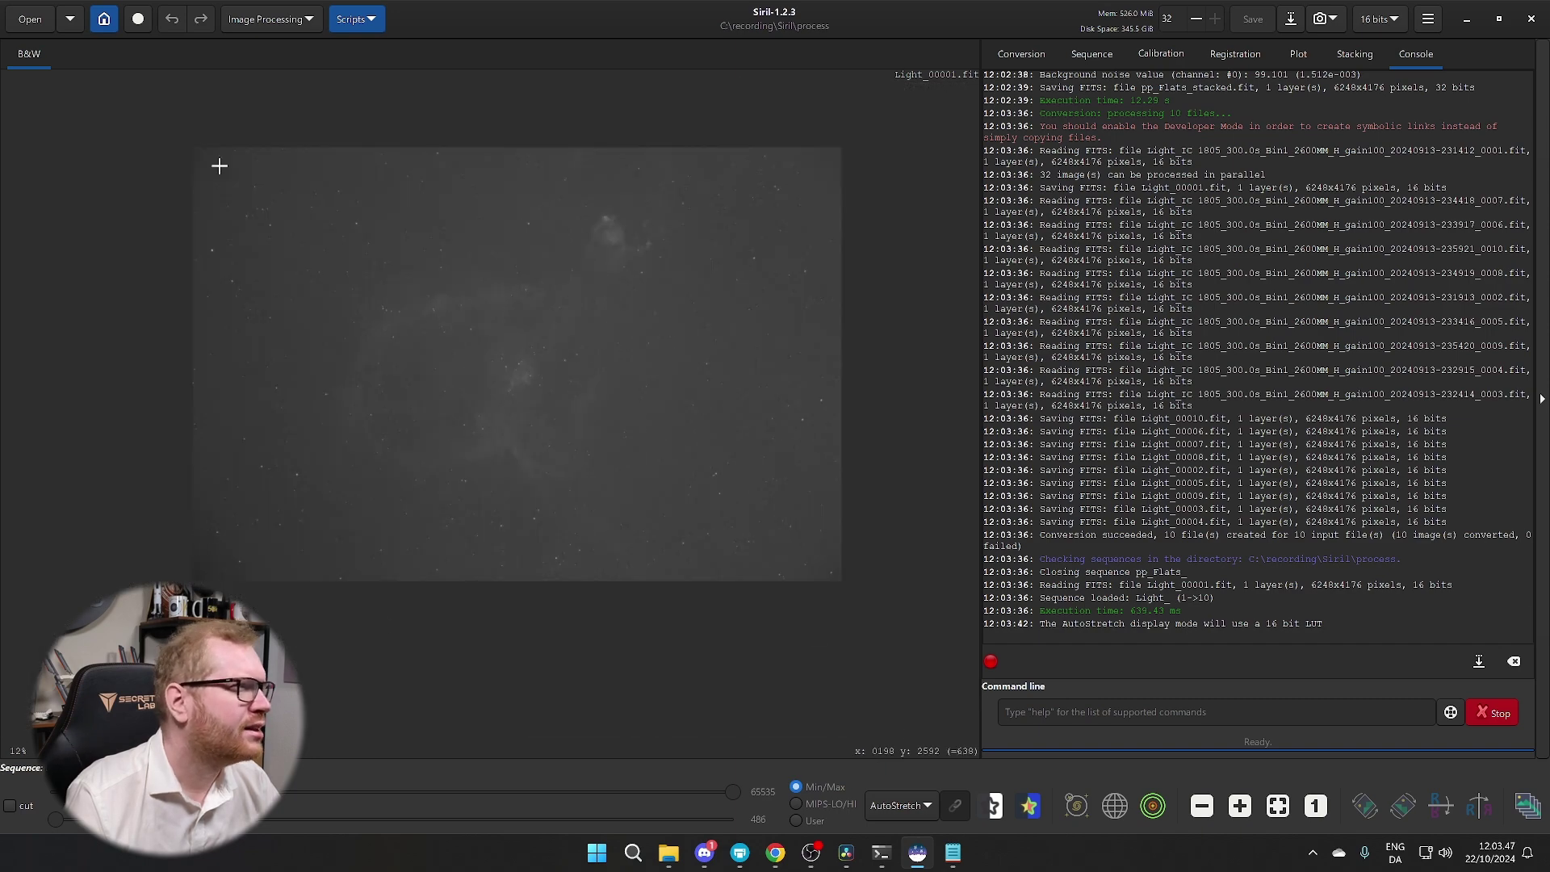
pyautogui.click(900, 805)
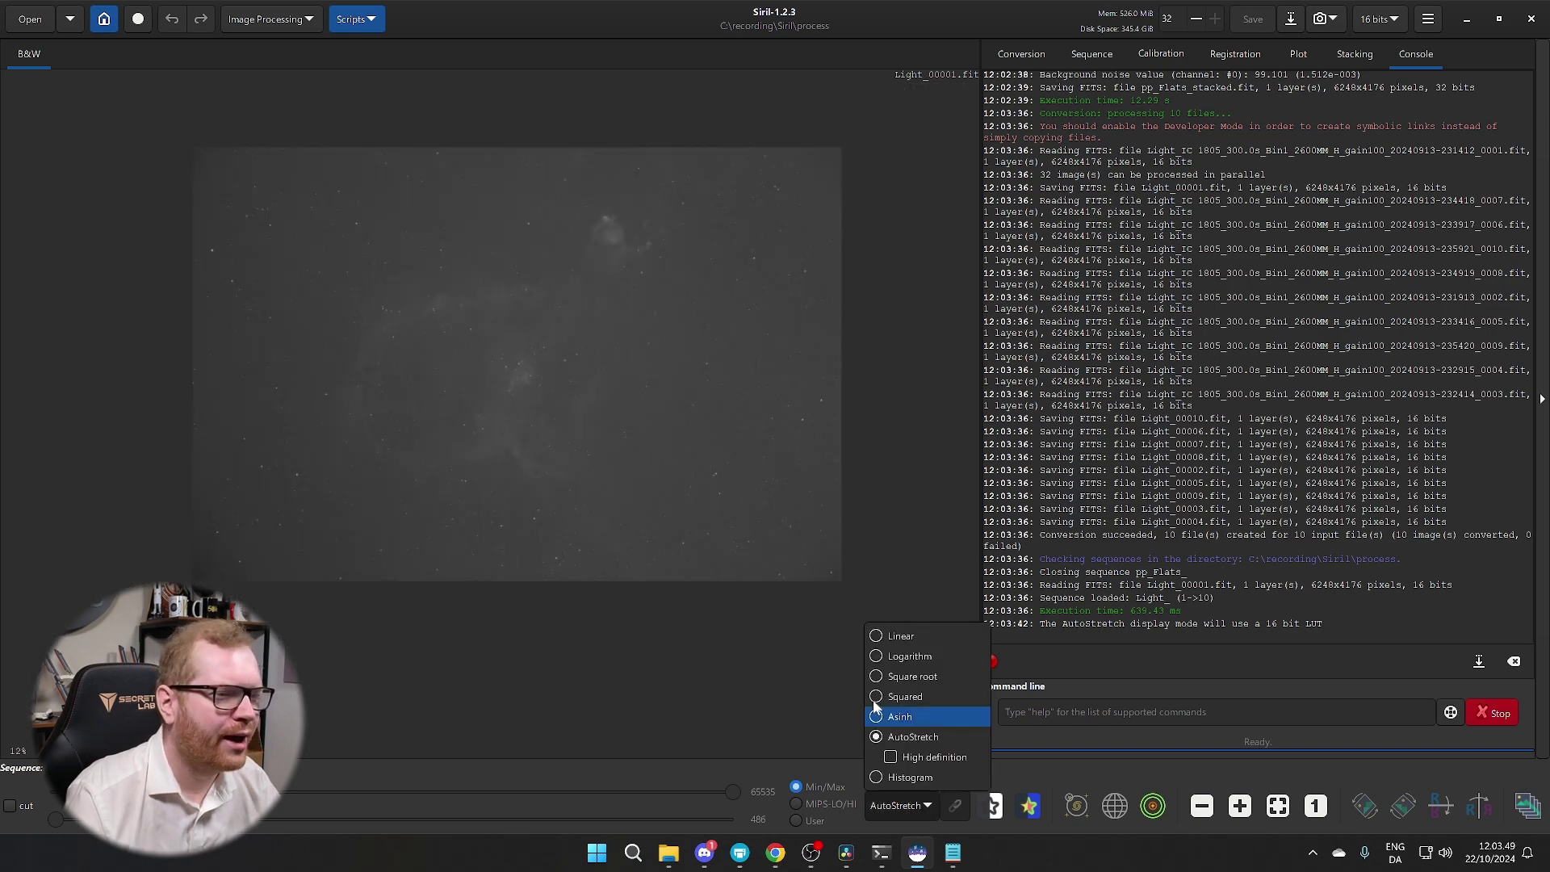
pyautogui.press('Escape')
# In the calibration settings, disable the bias and load Master Dark and Bias.fit from the Siril folder as the master dark
pyautogui.press('F3')
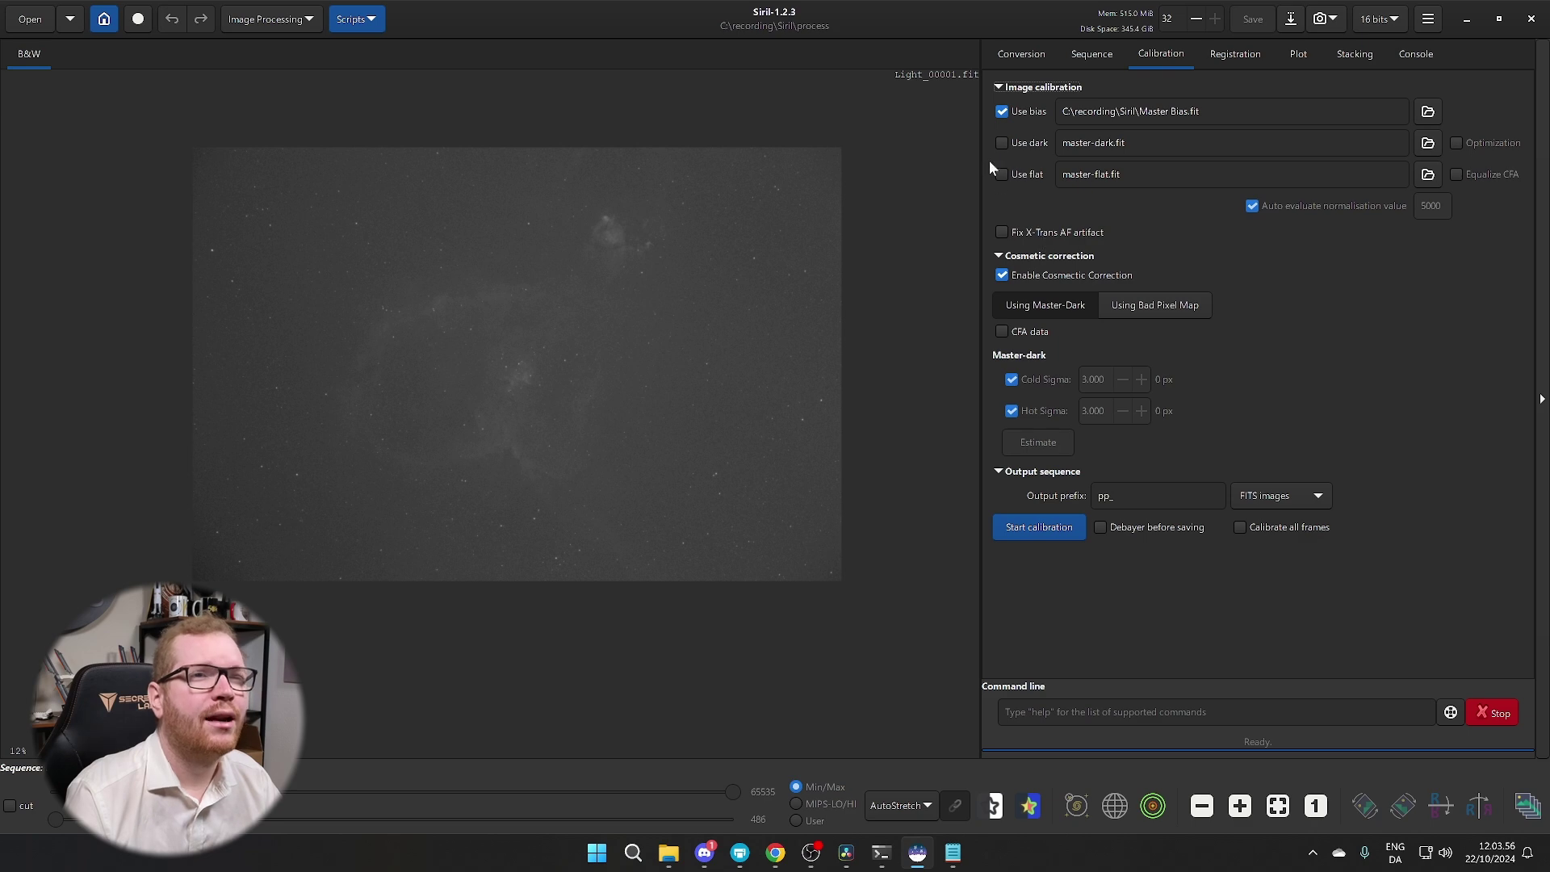
pyautogui.click(1002, 112)
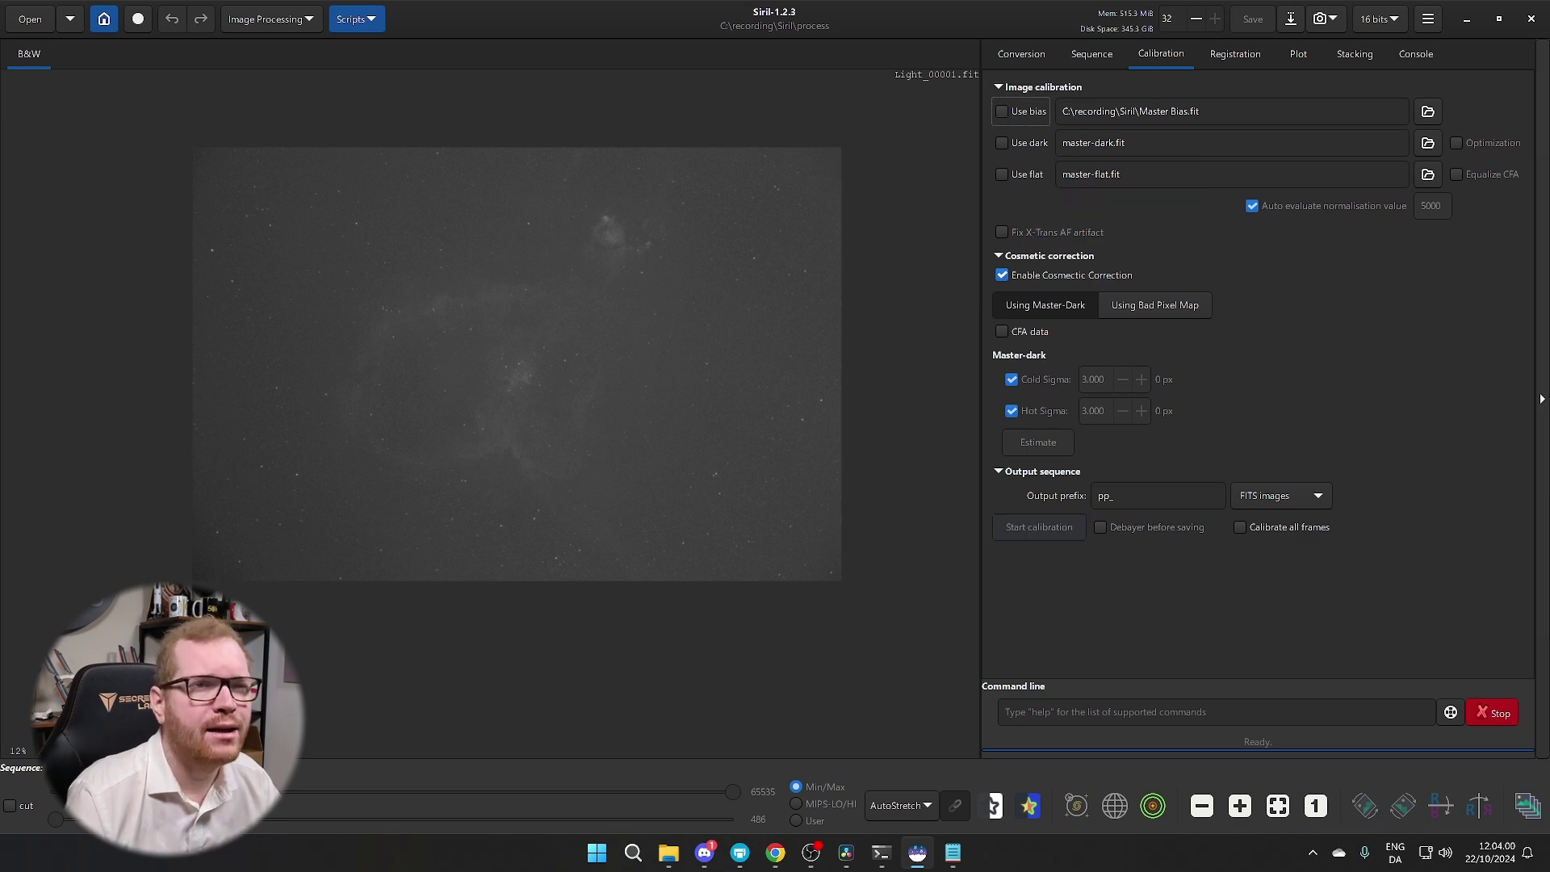
pyautogui.click(1429, 143)
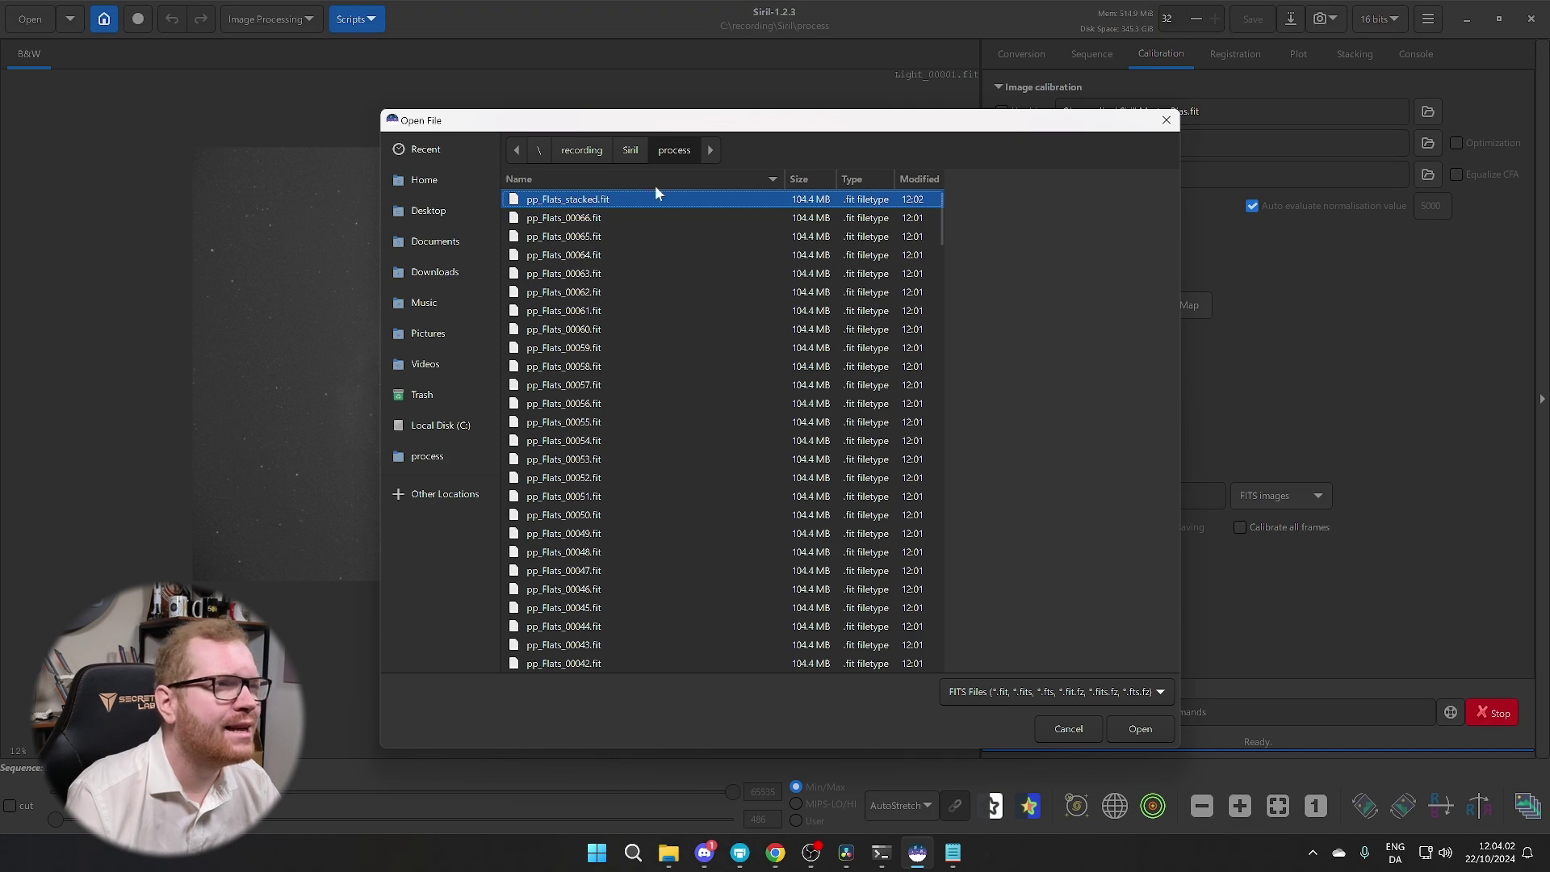
pyautogui.click(634, 151)
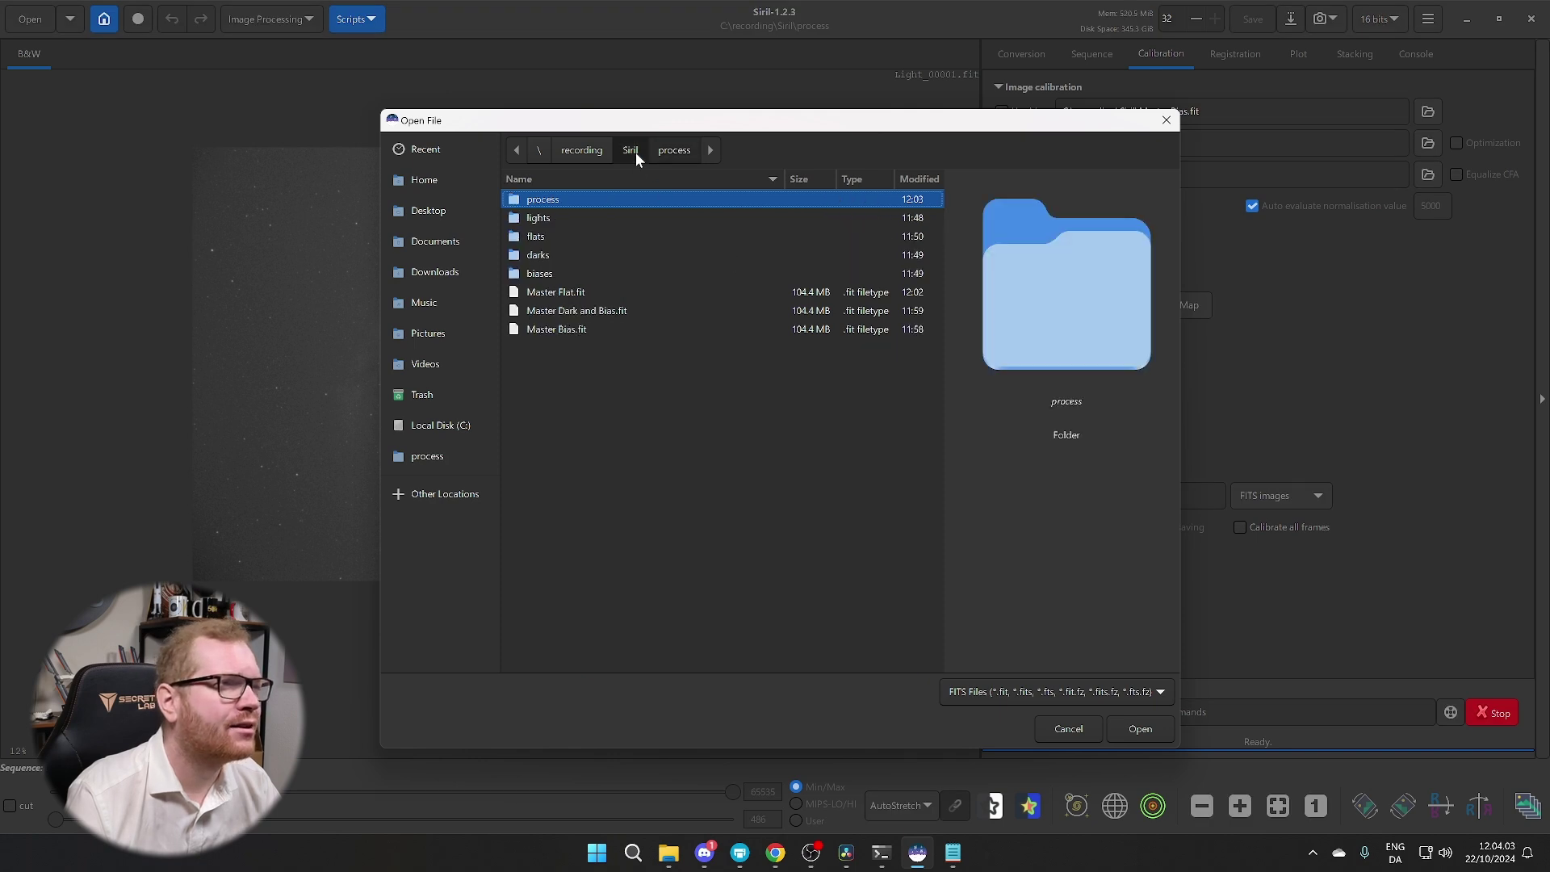
pyautogui.click(595, 316)
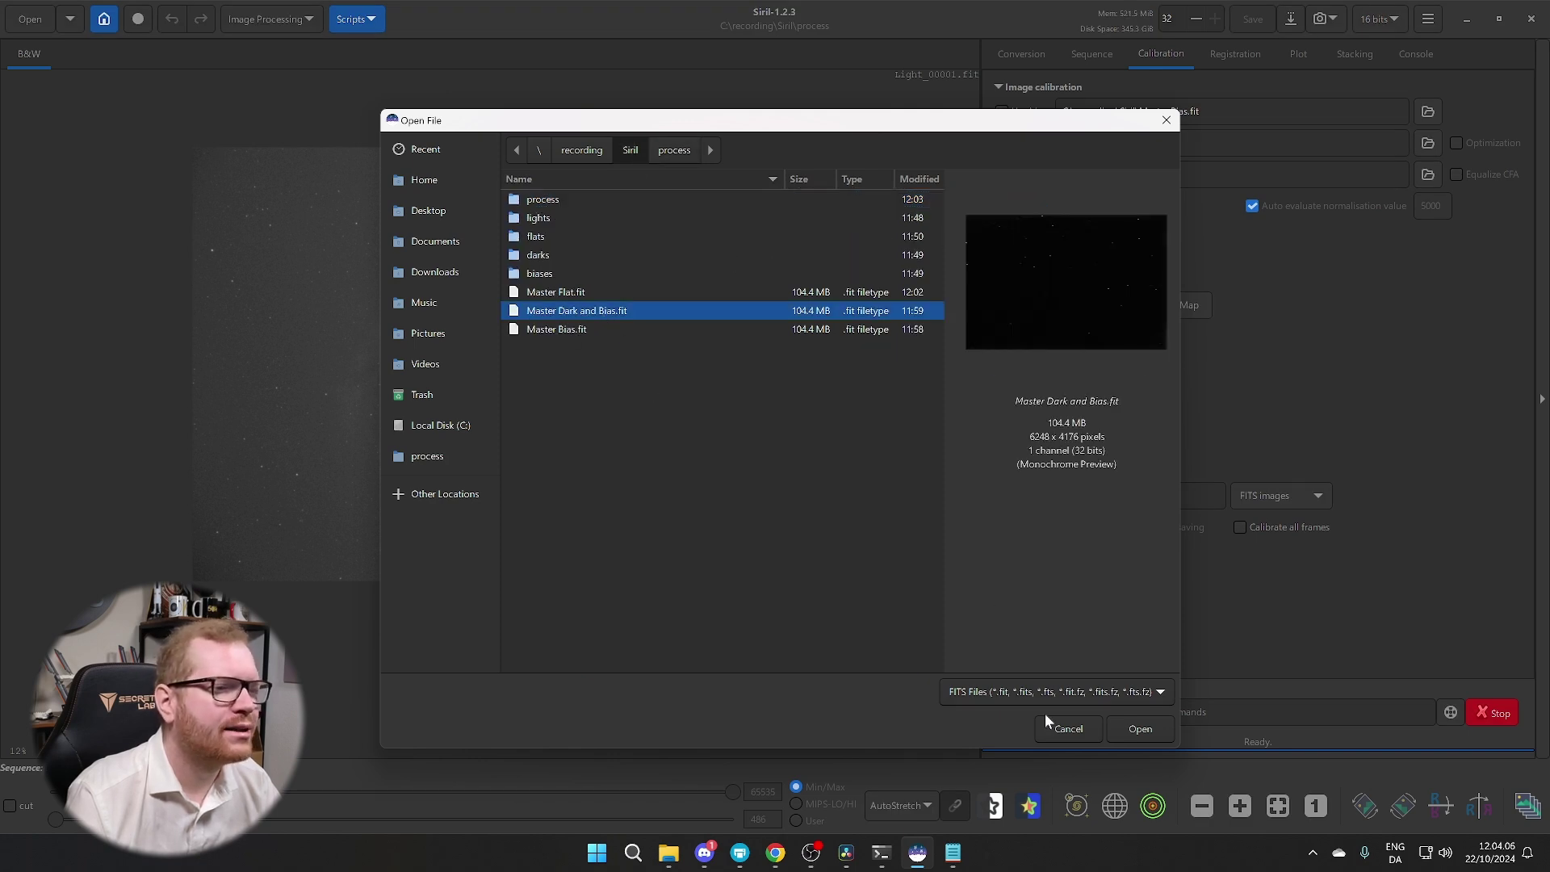
pyautogui.click(1142, 729)
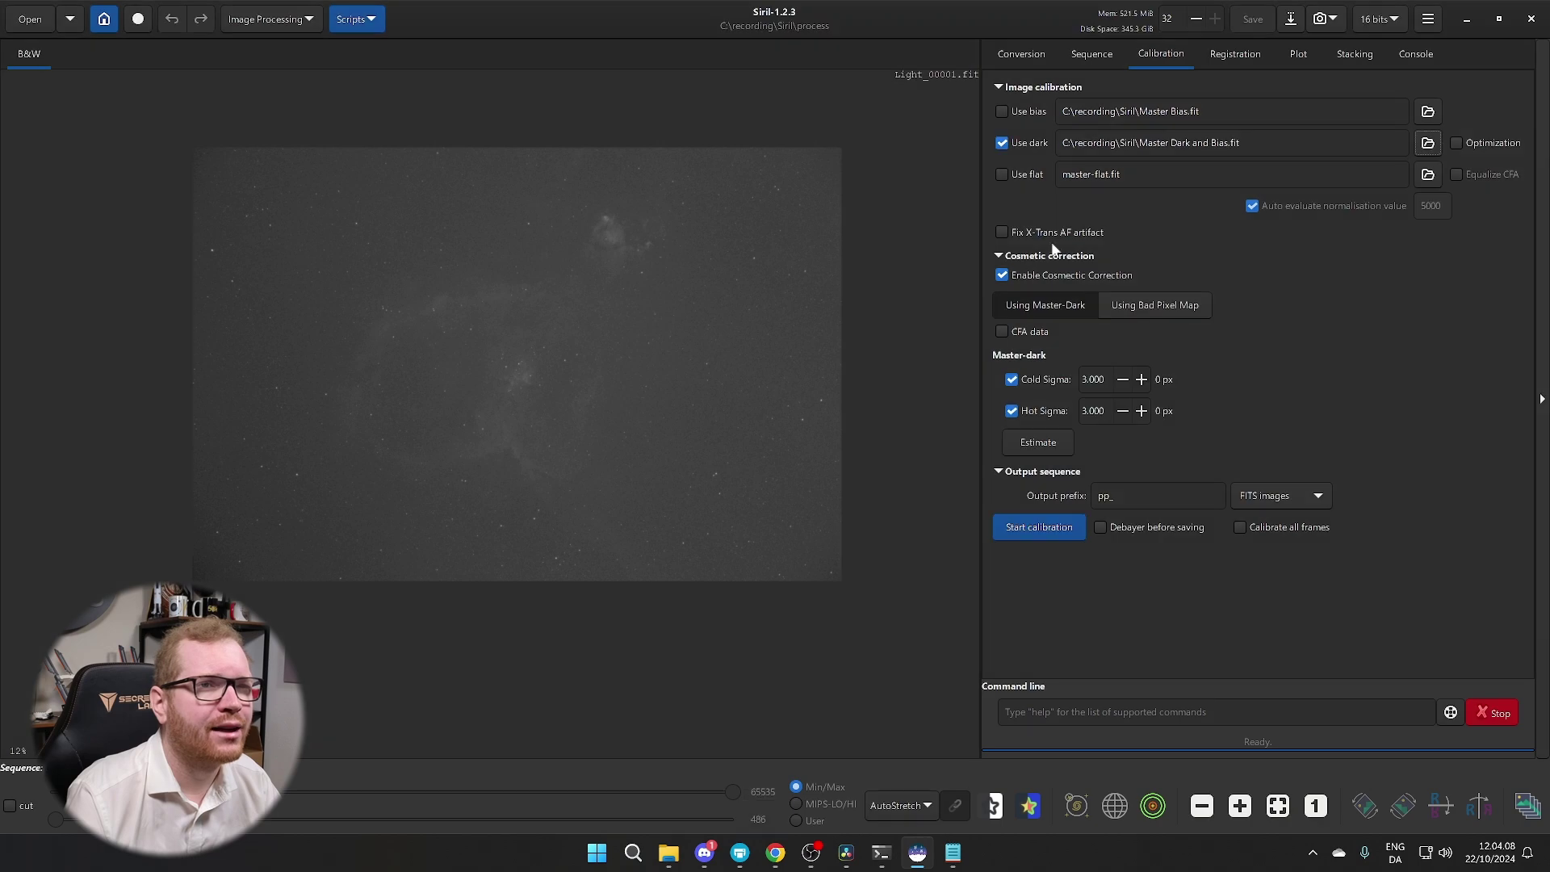
# Load Master Flat.fit as the master flat and calibrate the Light sequence with output prefix pp_
pyautogui.click(1424, 176)
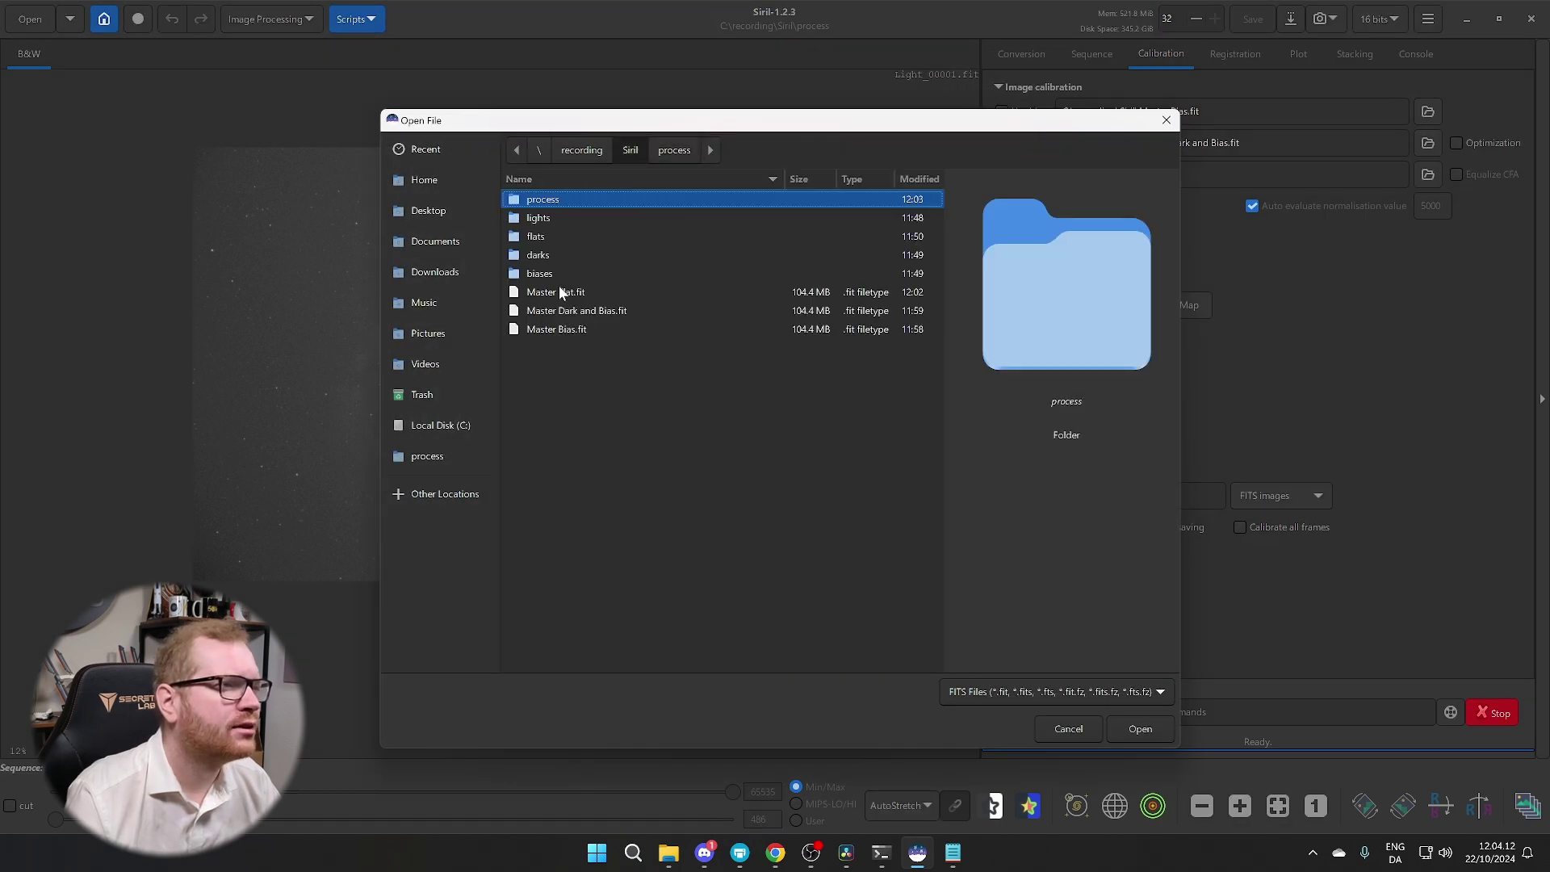
pyautogui.click(559, 292)
pyautogui.click(1156, 734)
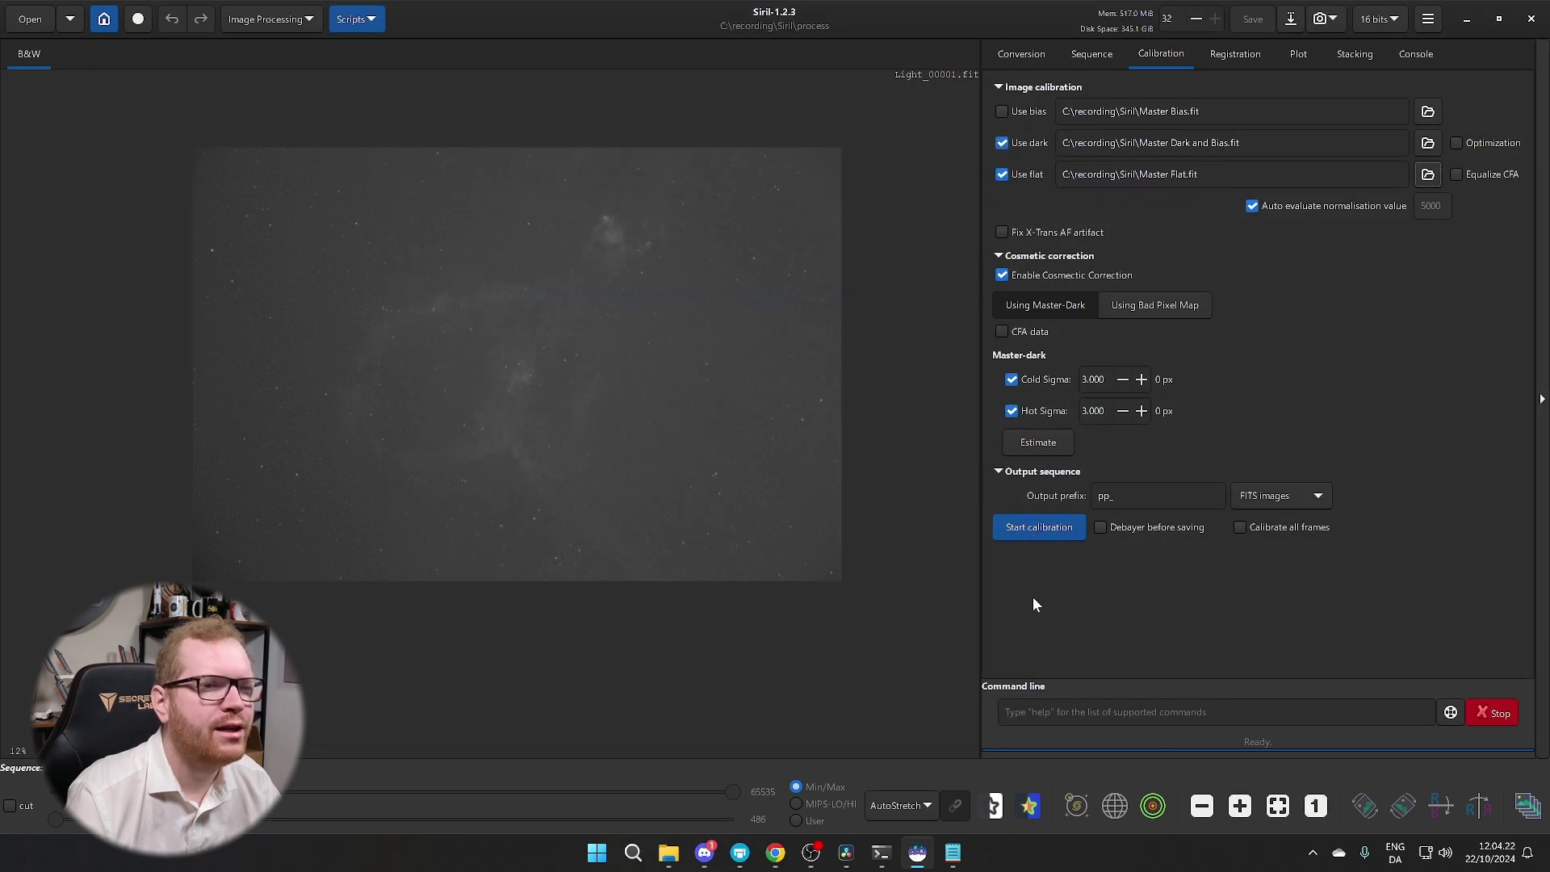
pyautogui.click(1045, 526)
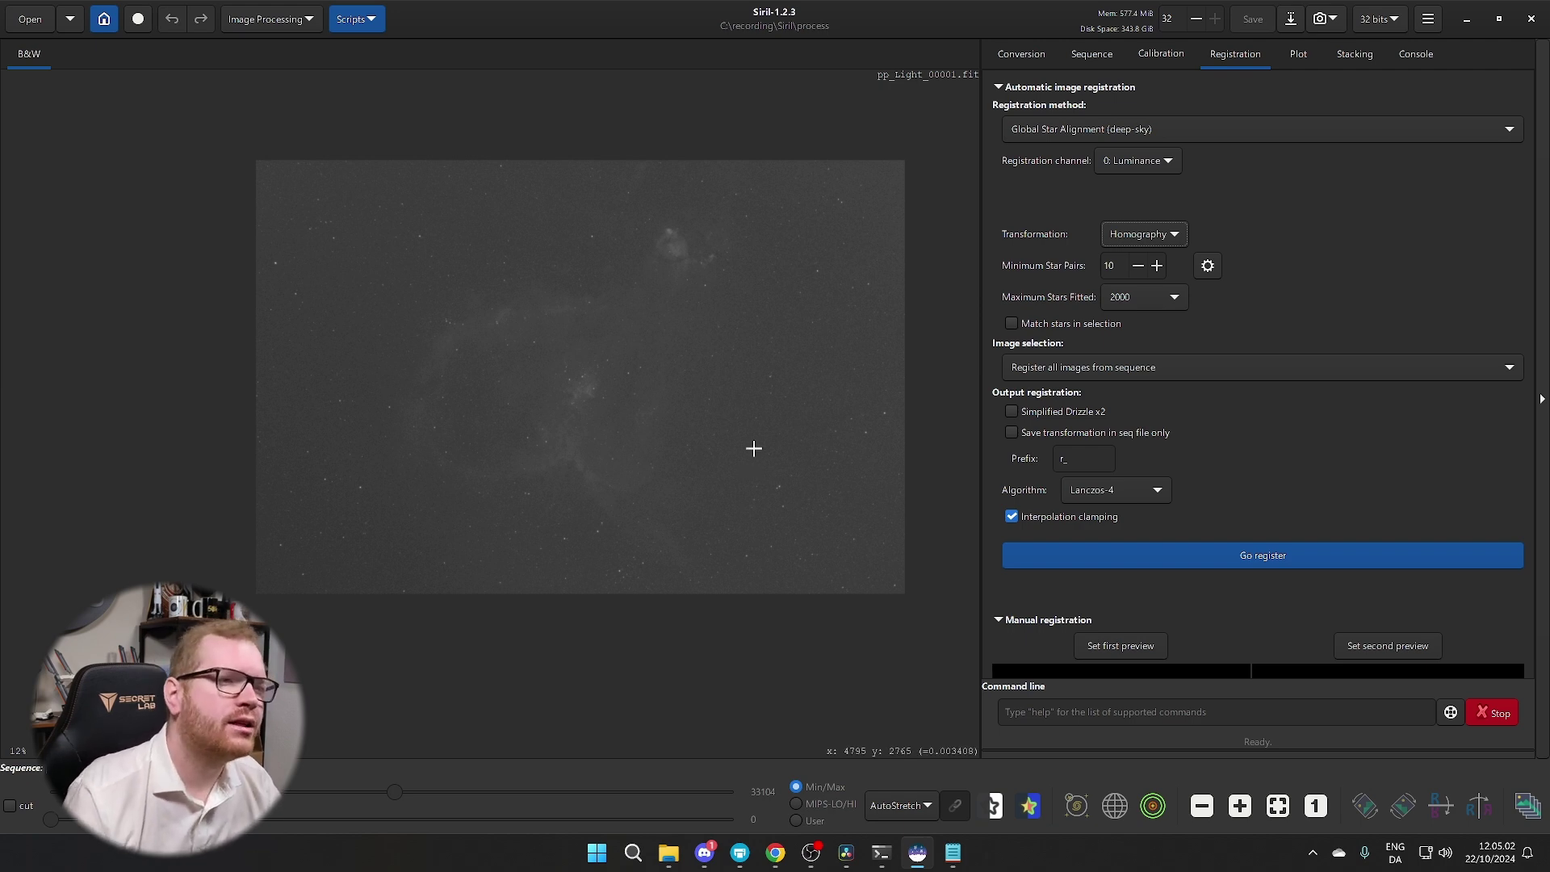
# Register all images of the calibrated light sequence using Global Star Alignment (deep-sky) with the Homography transformation
pyautogui.scroll(4, 778, 501)
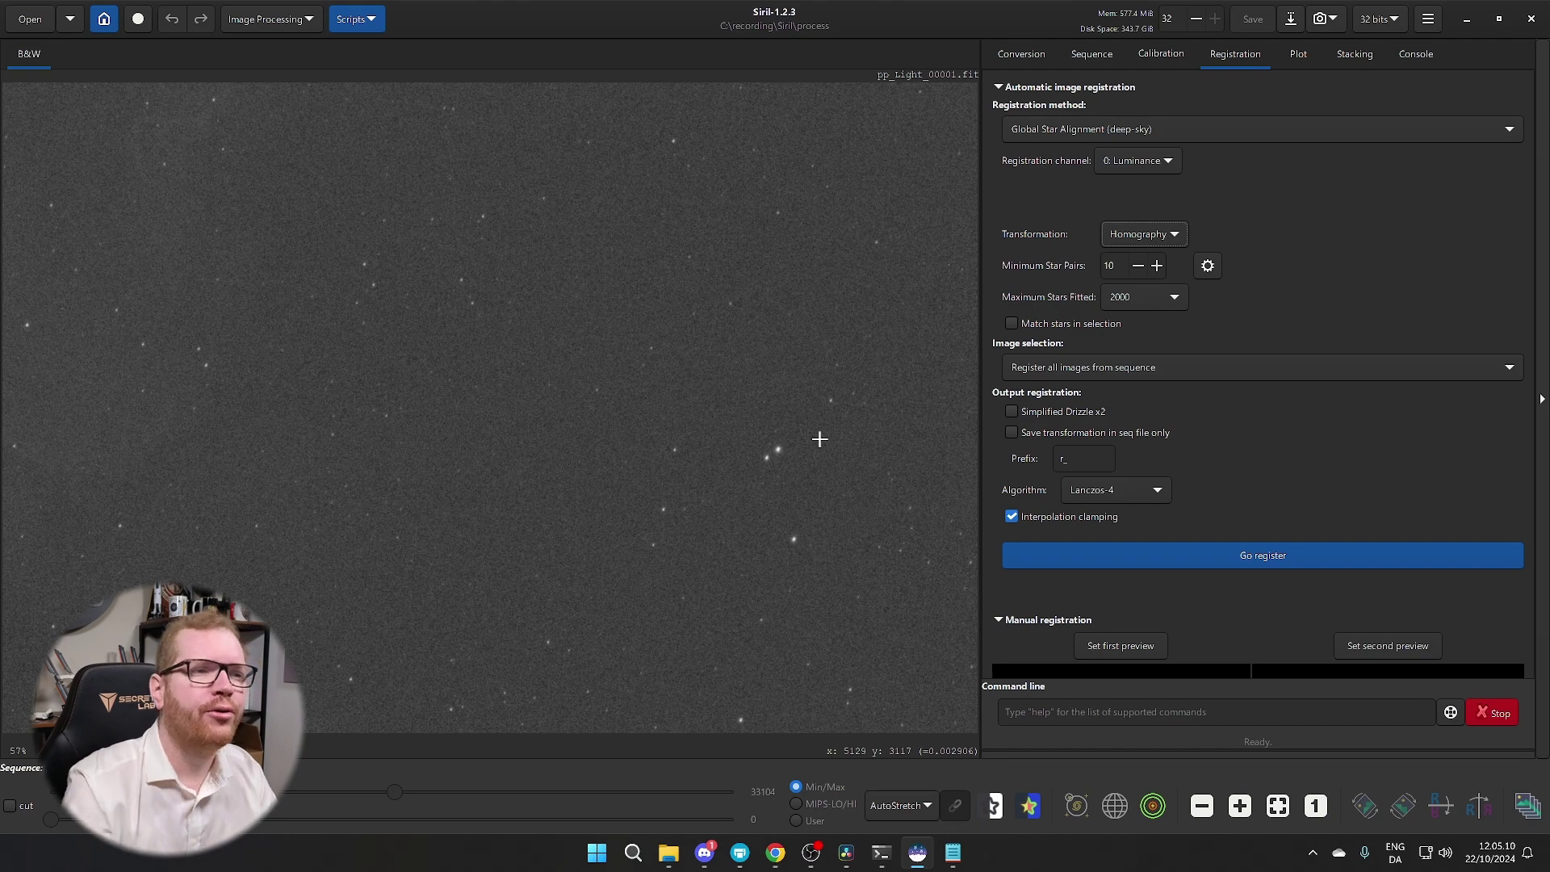
pyautogui.scroll(-3, 646, 331)
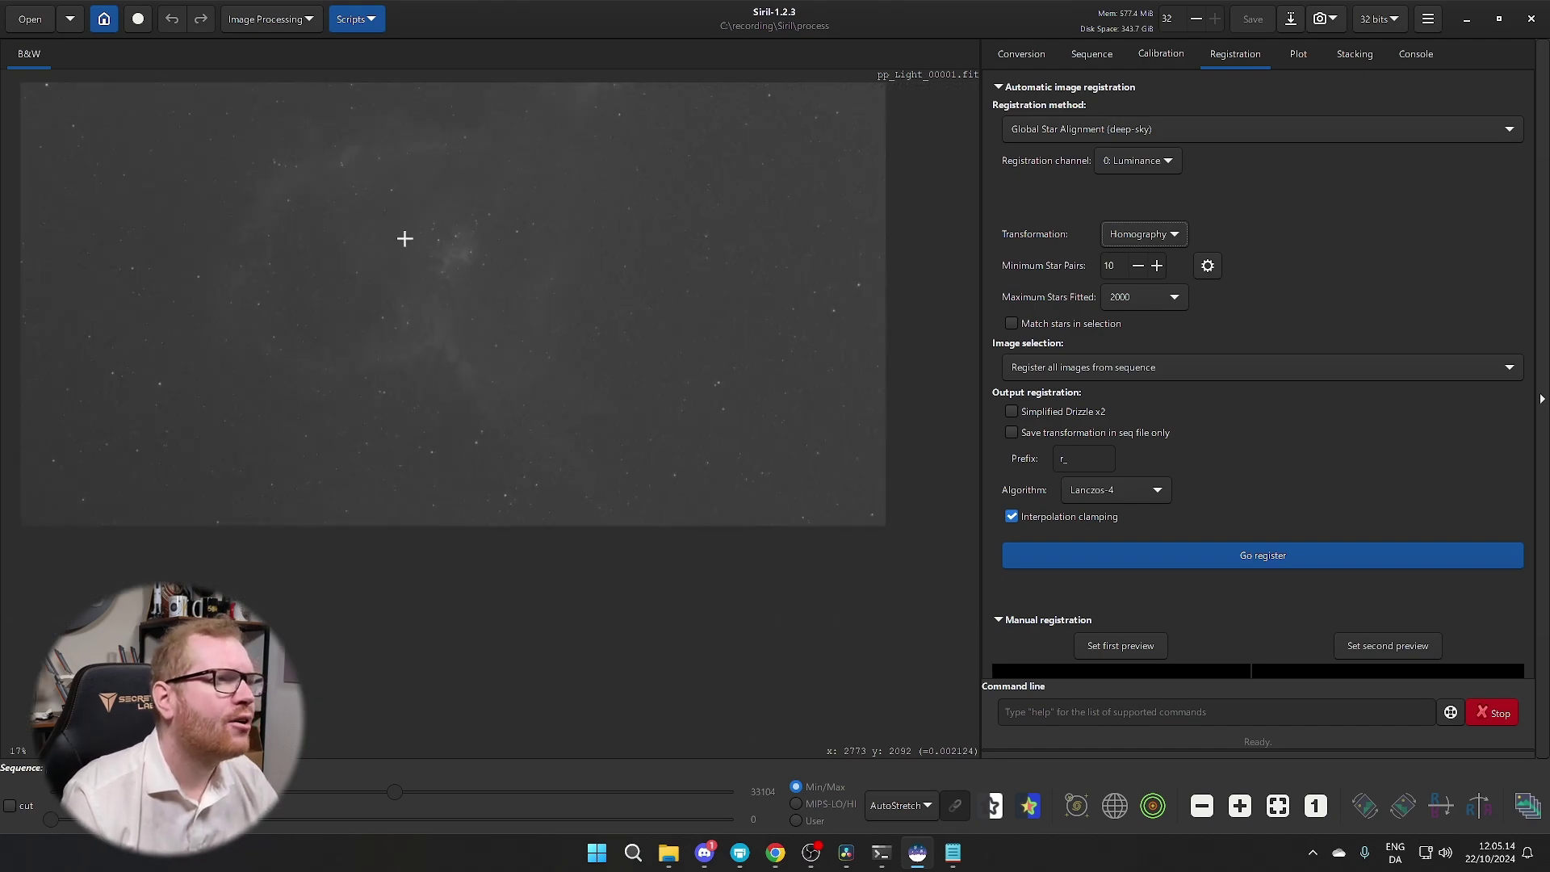
pyautogui.moveTo(402, 232); pyautogui.dragTo(474, 385)
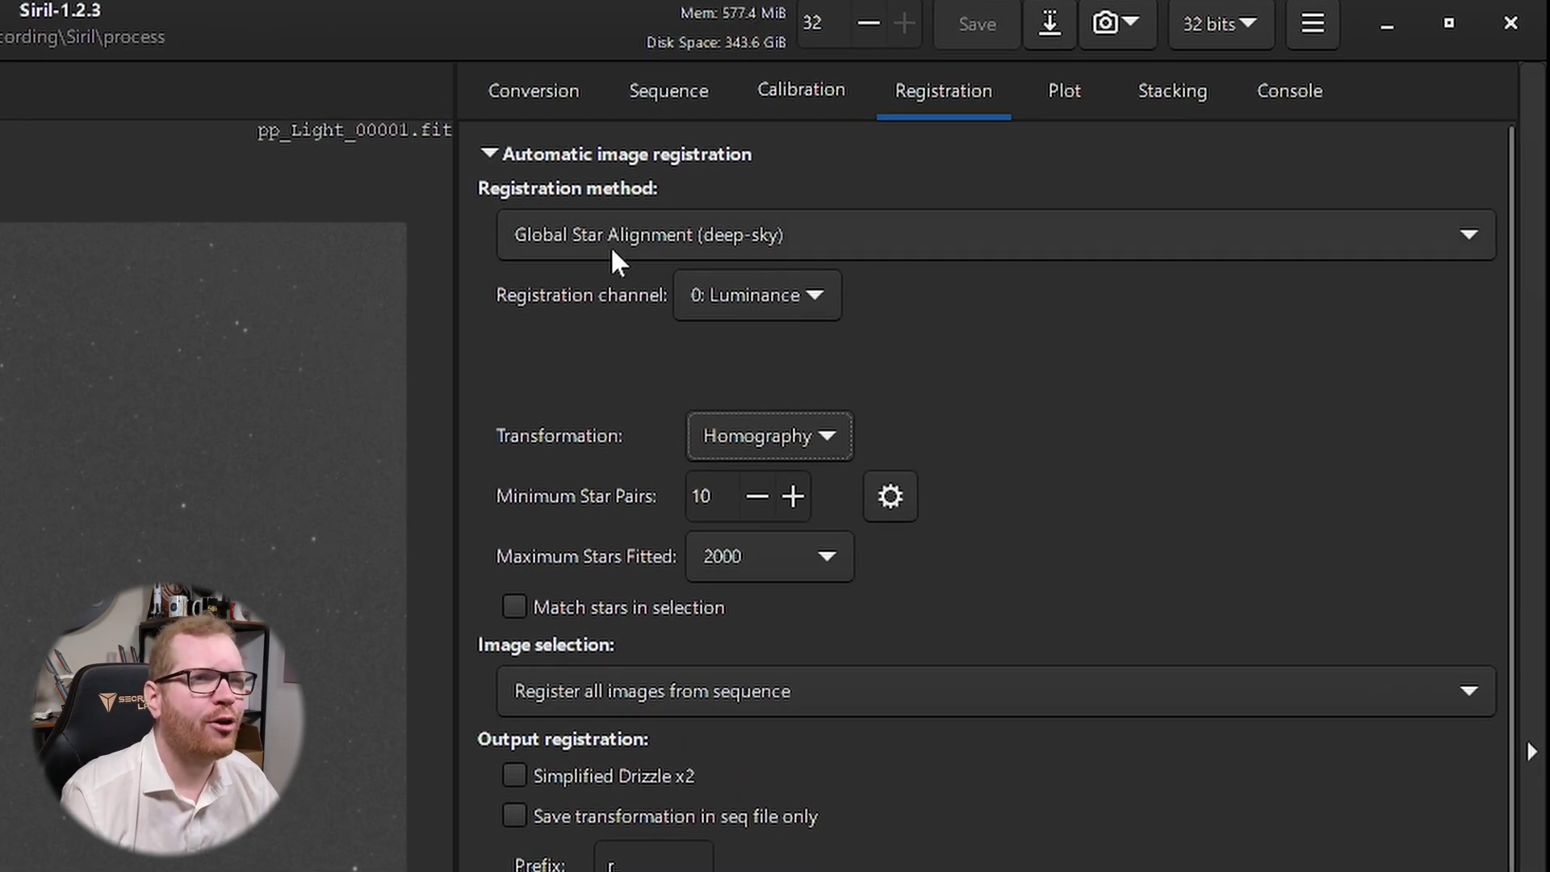
pyautogui.click(611, 239)
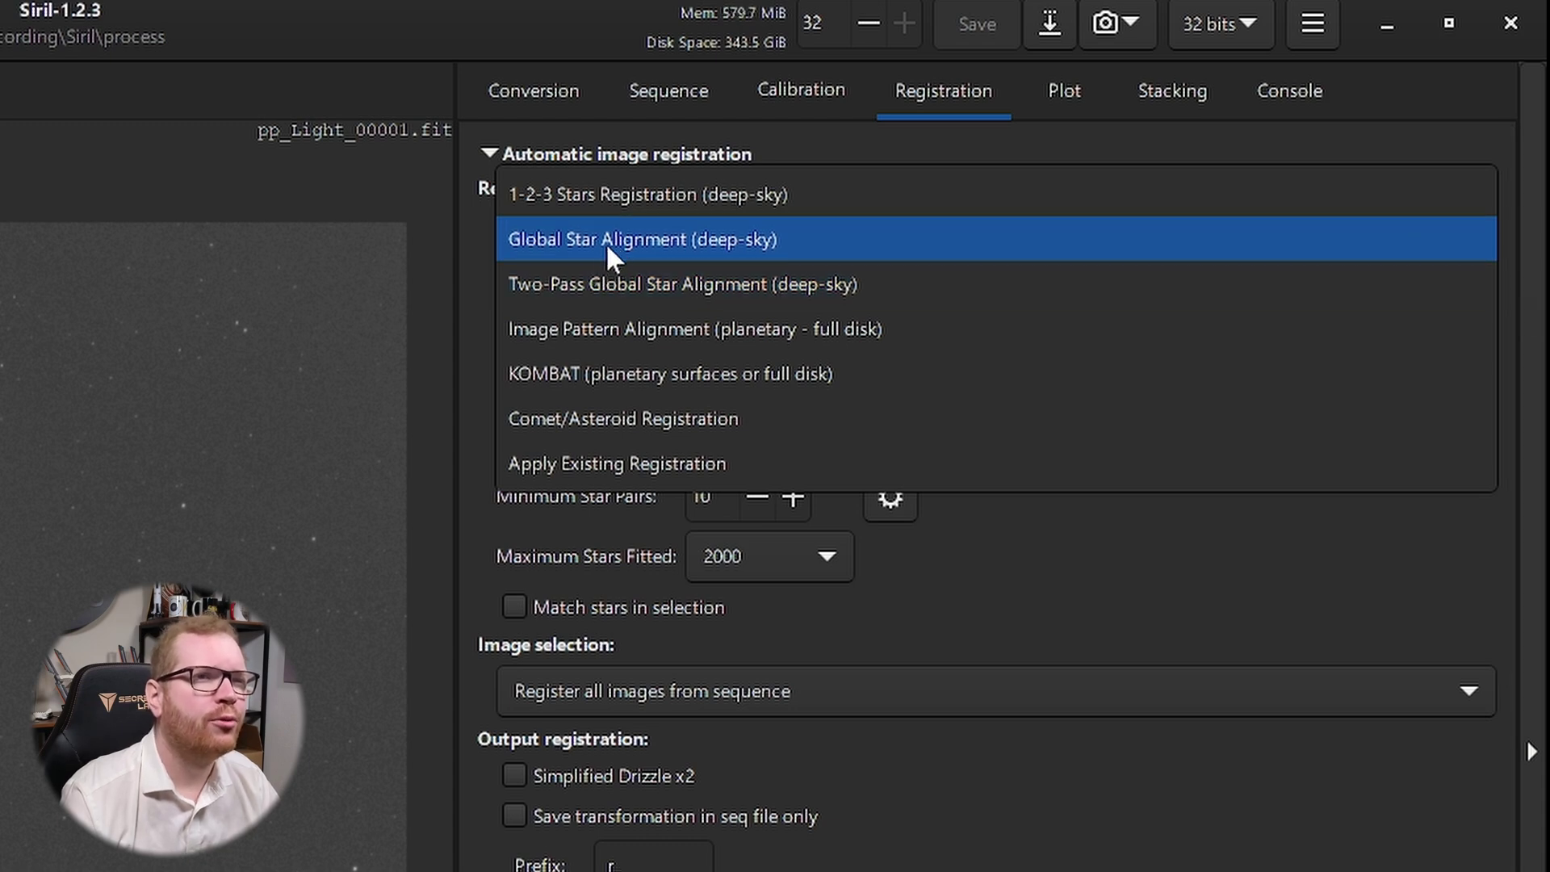
pyautogui.click(727, 239)
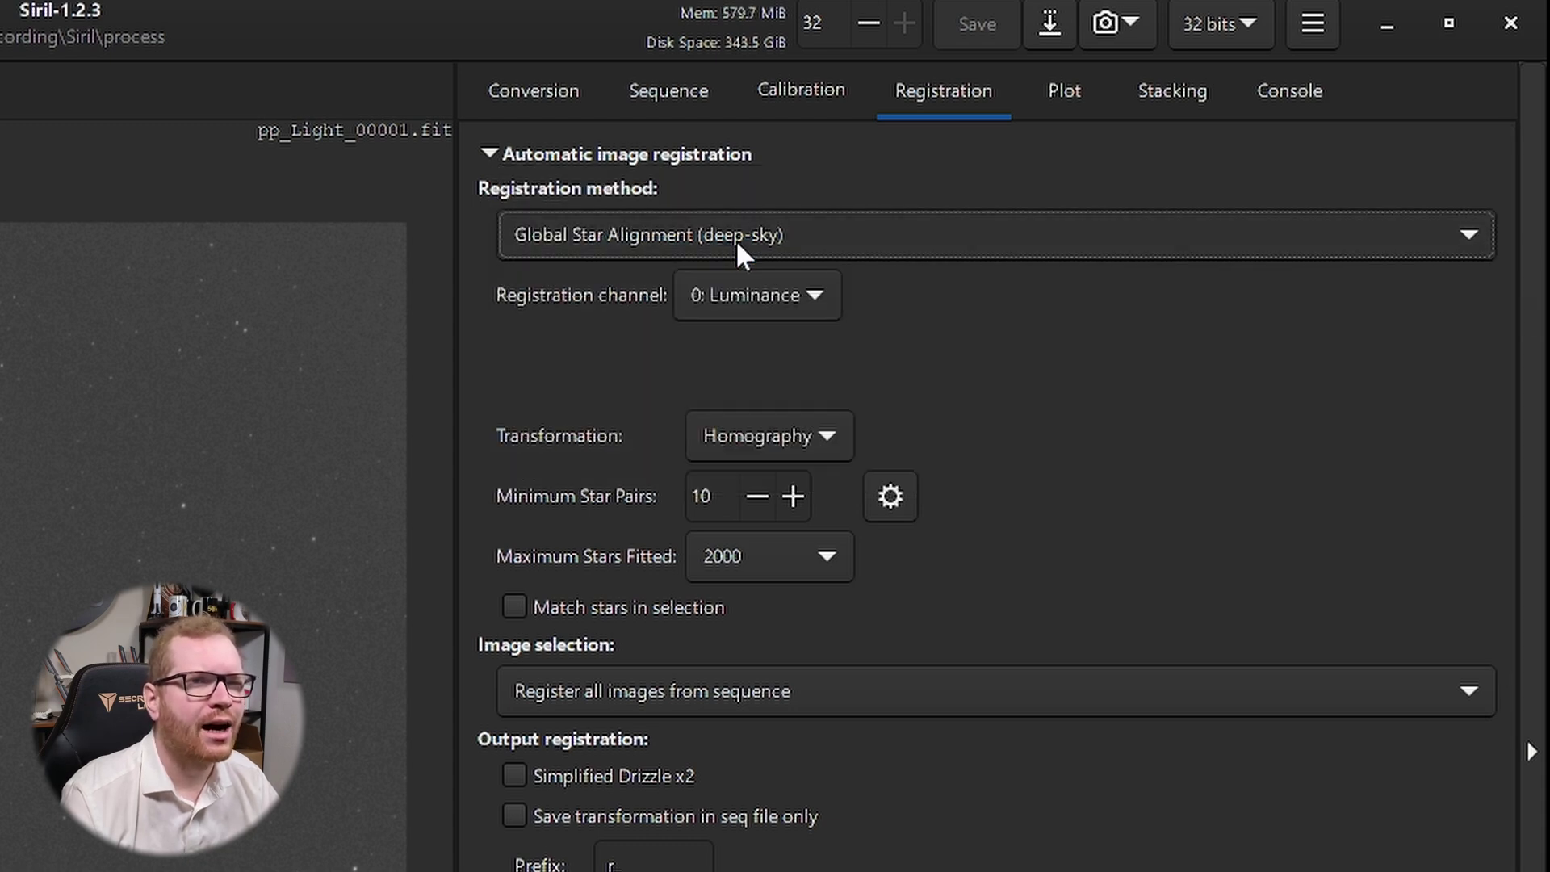
pyautogui.click(772, 436)
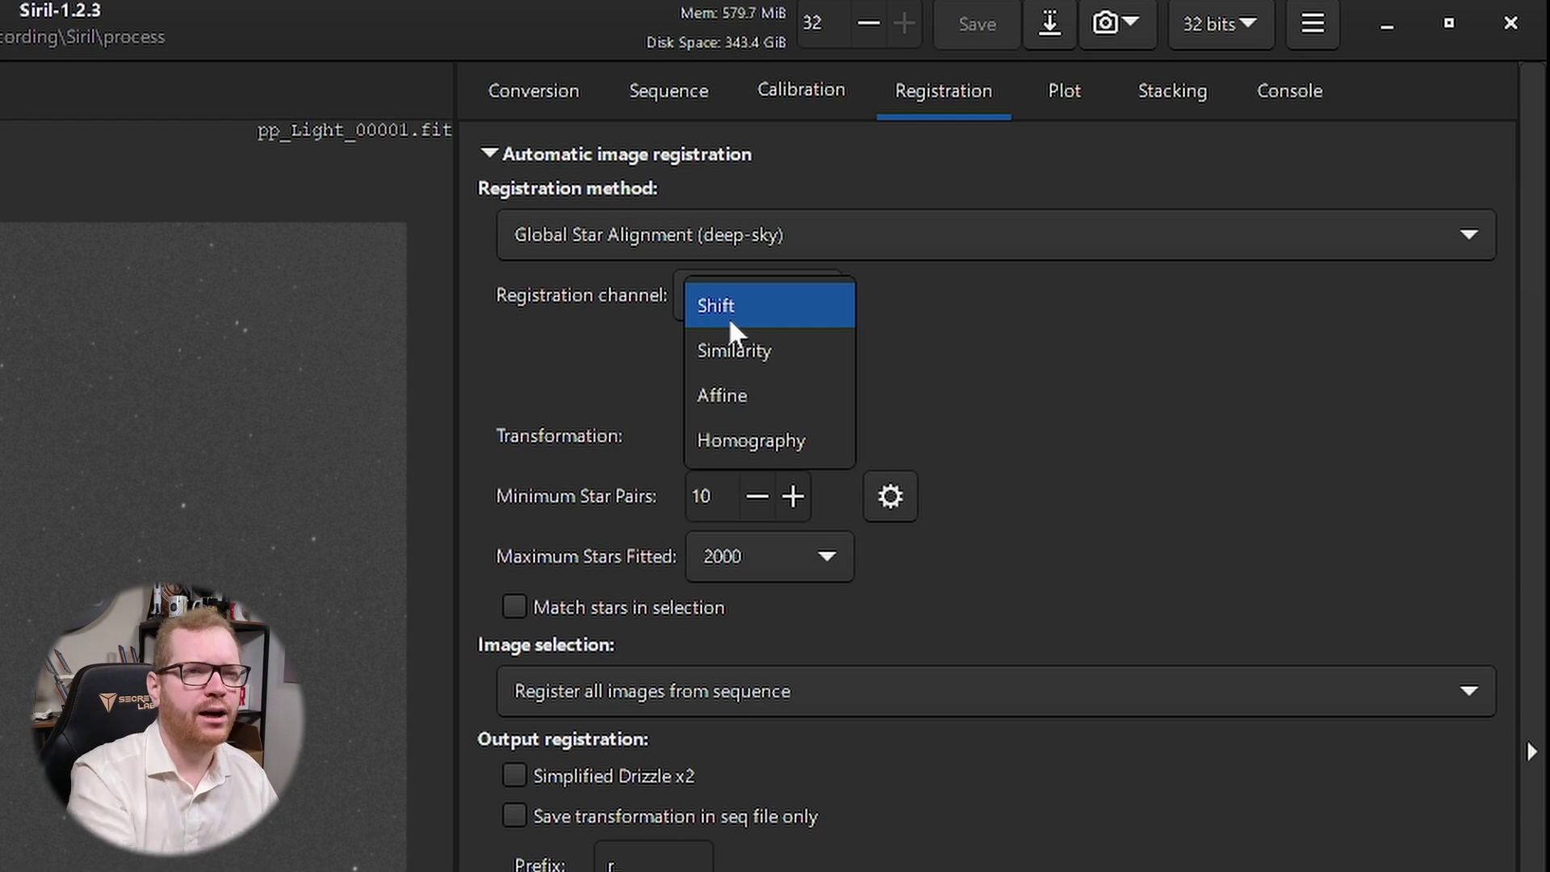
pyautogui.click(773, 441)
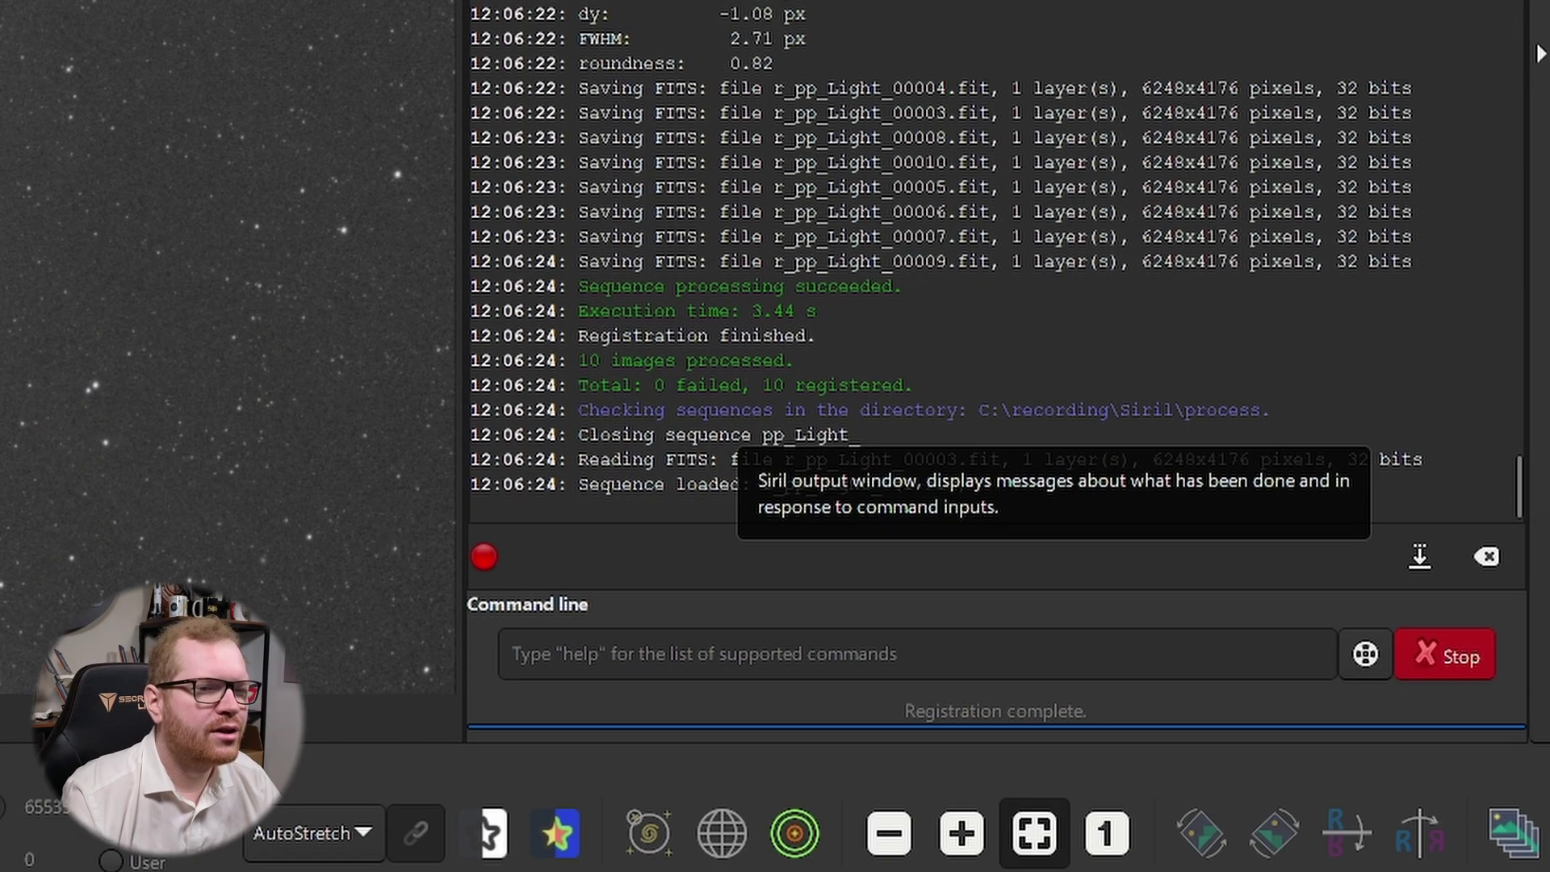
# Check the registration log for how many light frames failed and how many were registered
pyautogui.moveTo(579, 385); pyautogui.dragTo(913, 385)
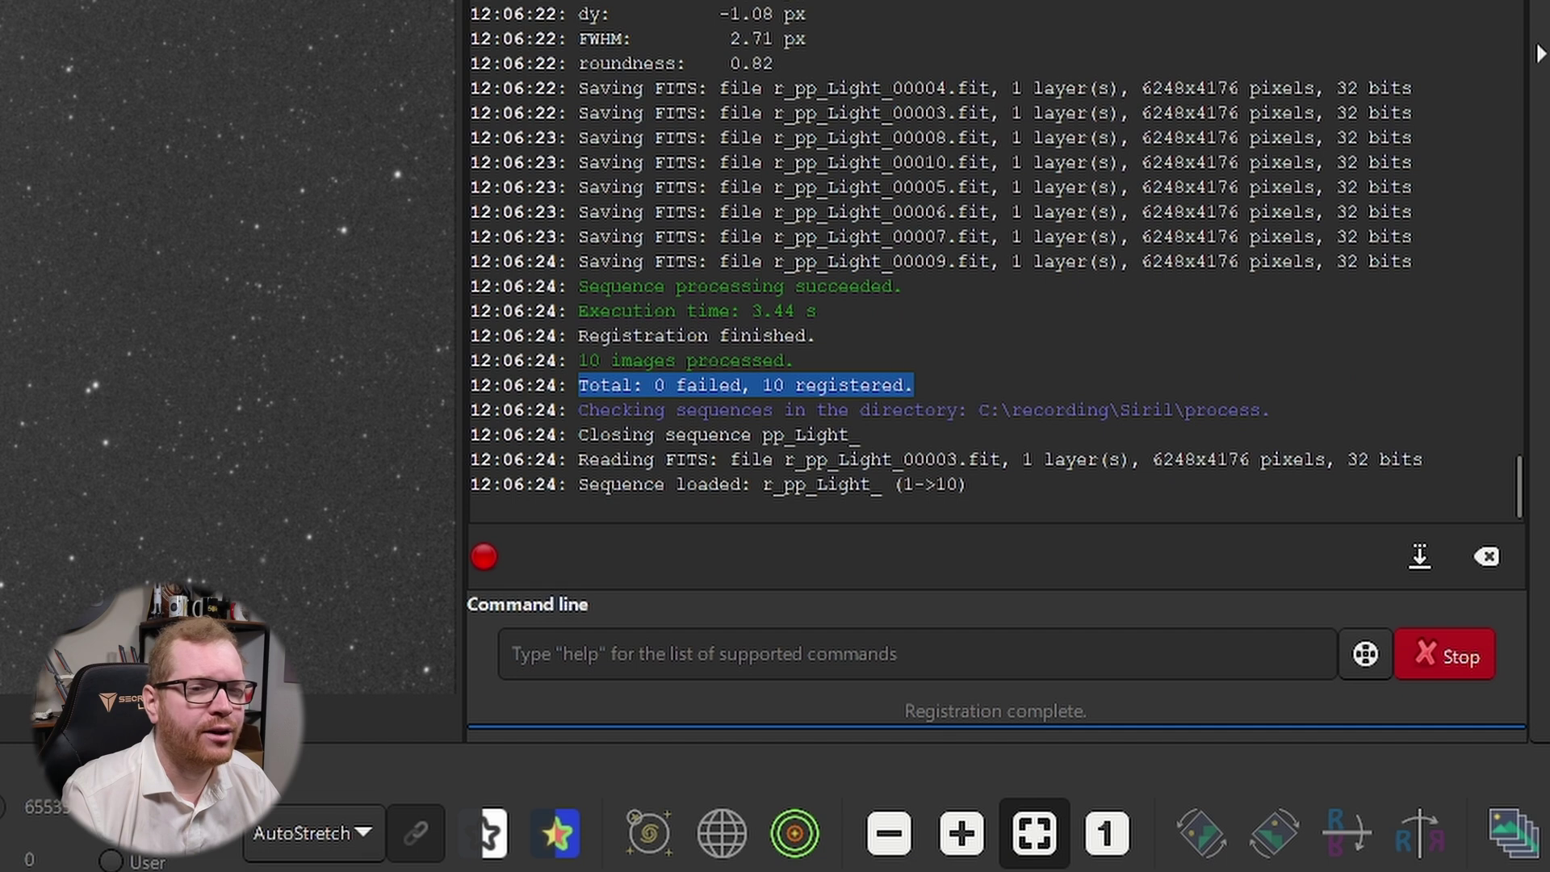
pyautogui.click(913, 385)
pyautogui.moveTo(655, 385); pyautogui.dragTo(913, 385)
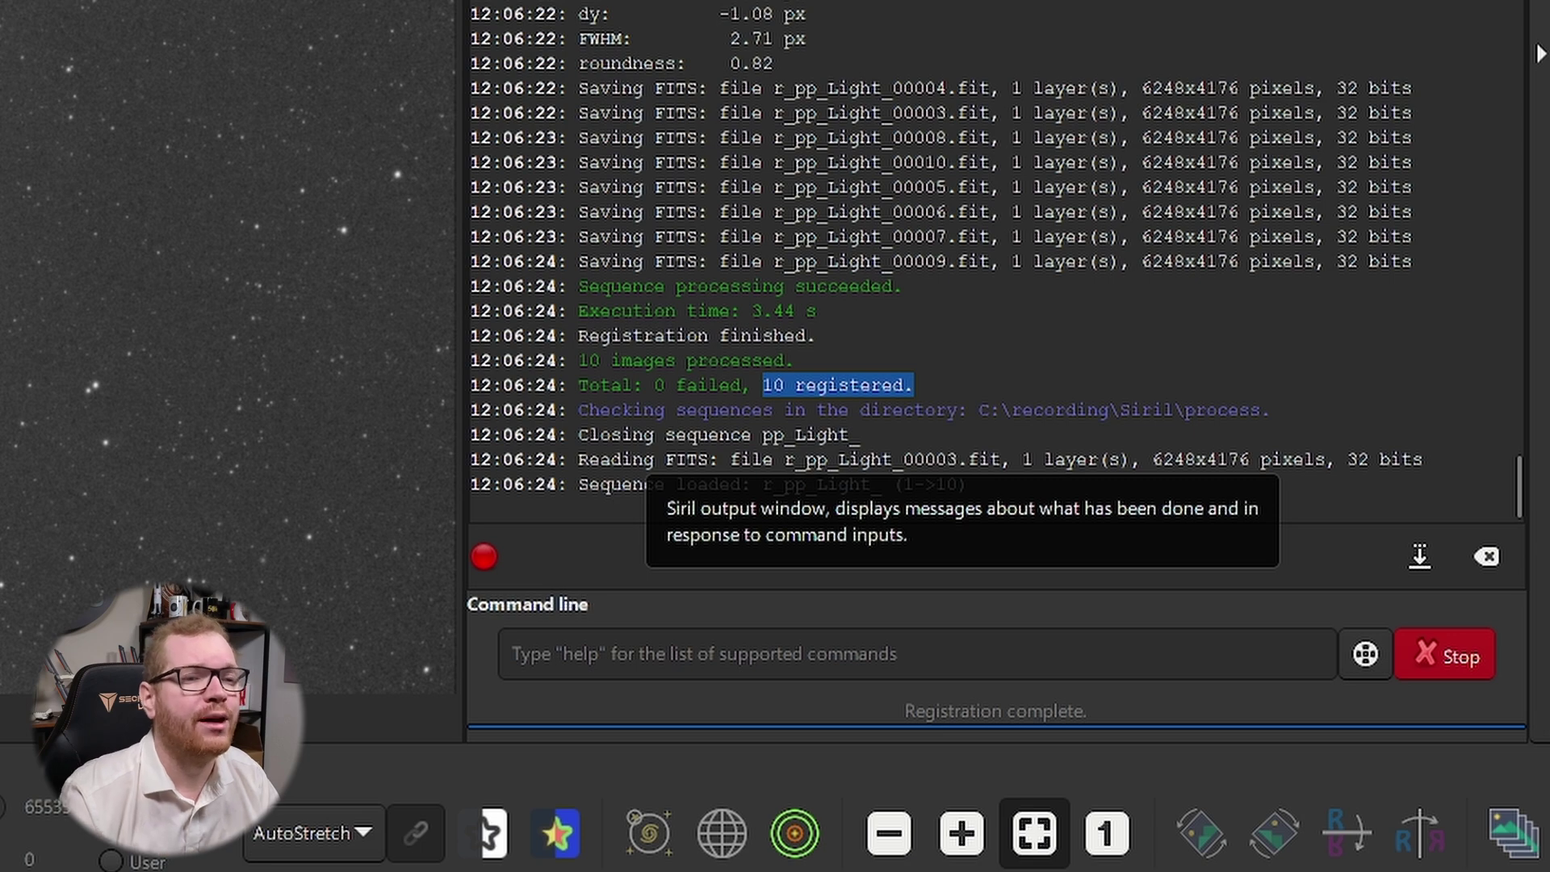
pyautogui.moveTo(646, 385); pyautogui.dragTo(742, 385)
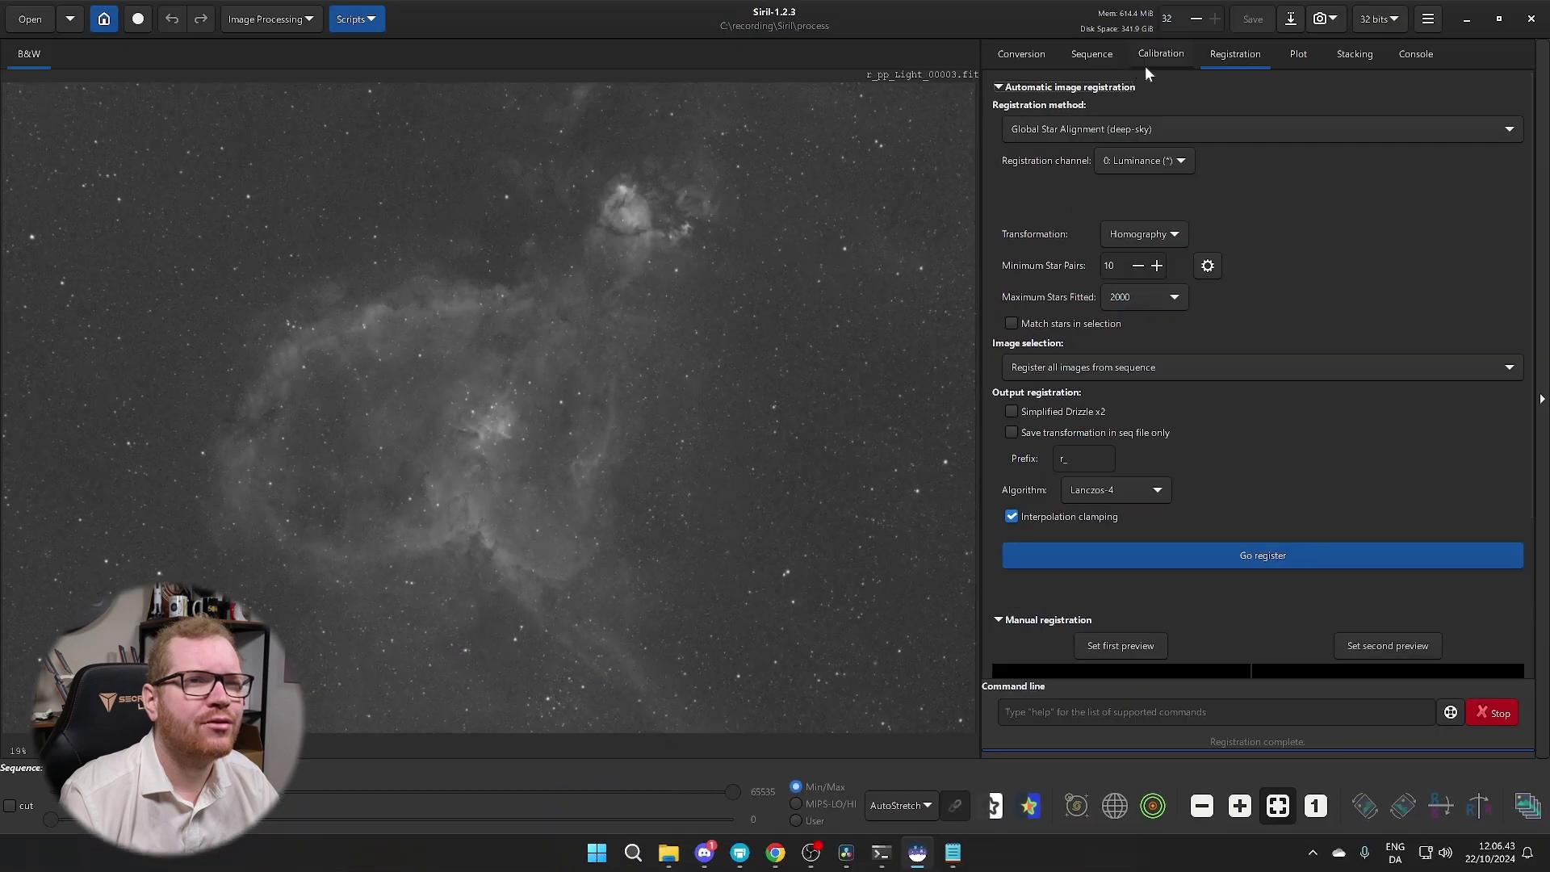
pyautogui.click(1416, 53)
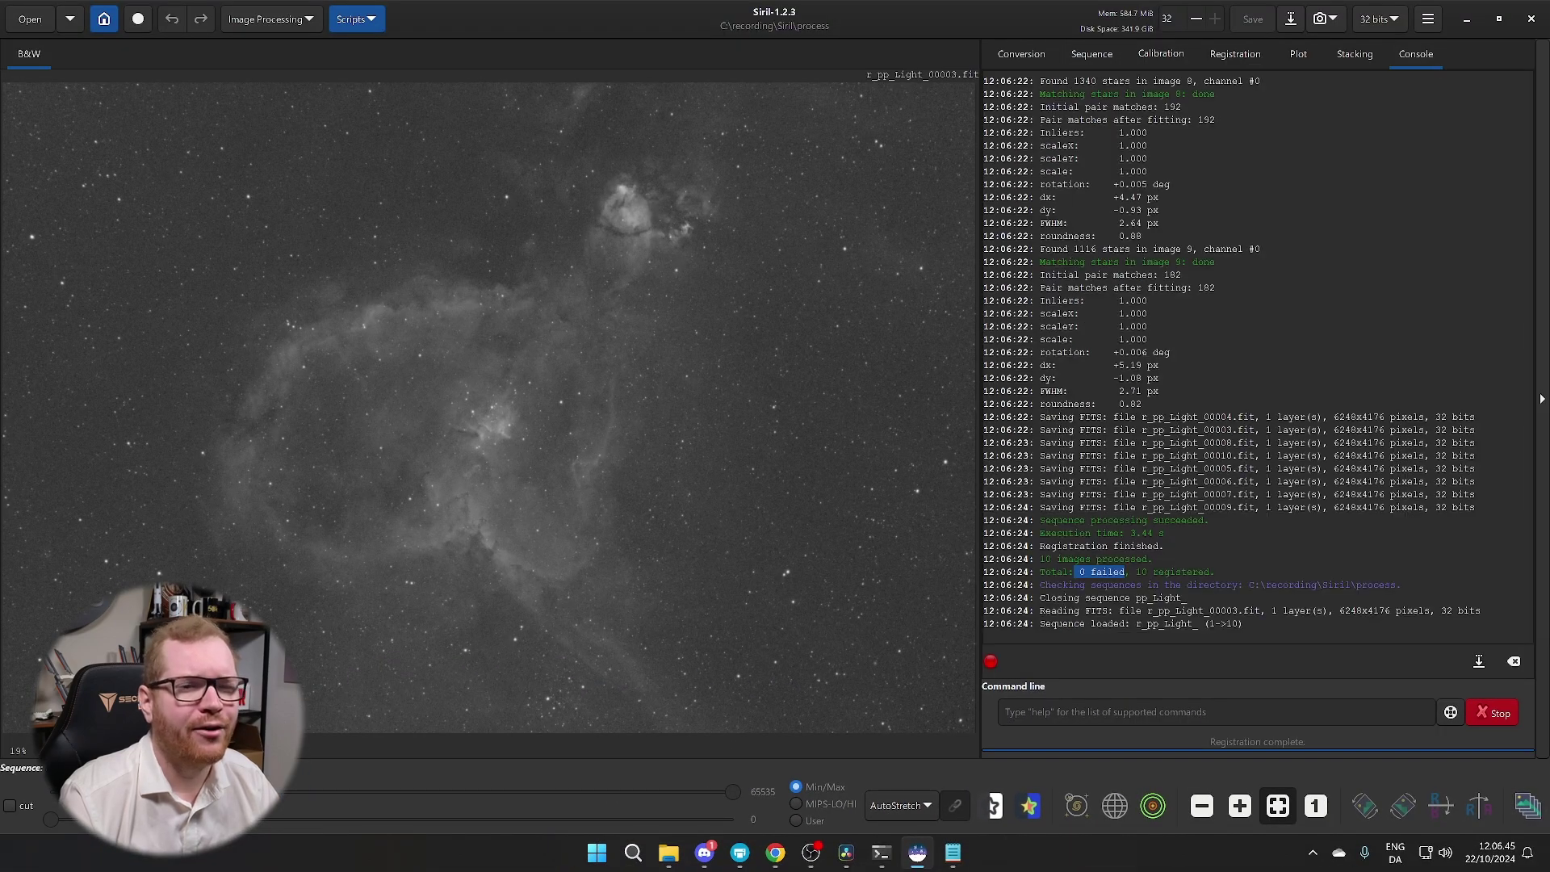
# Select the pp_Light_.seq sequence and review the shift and FWHM values in its frame list
pyautogui.click(1089, 47)
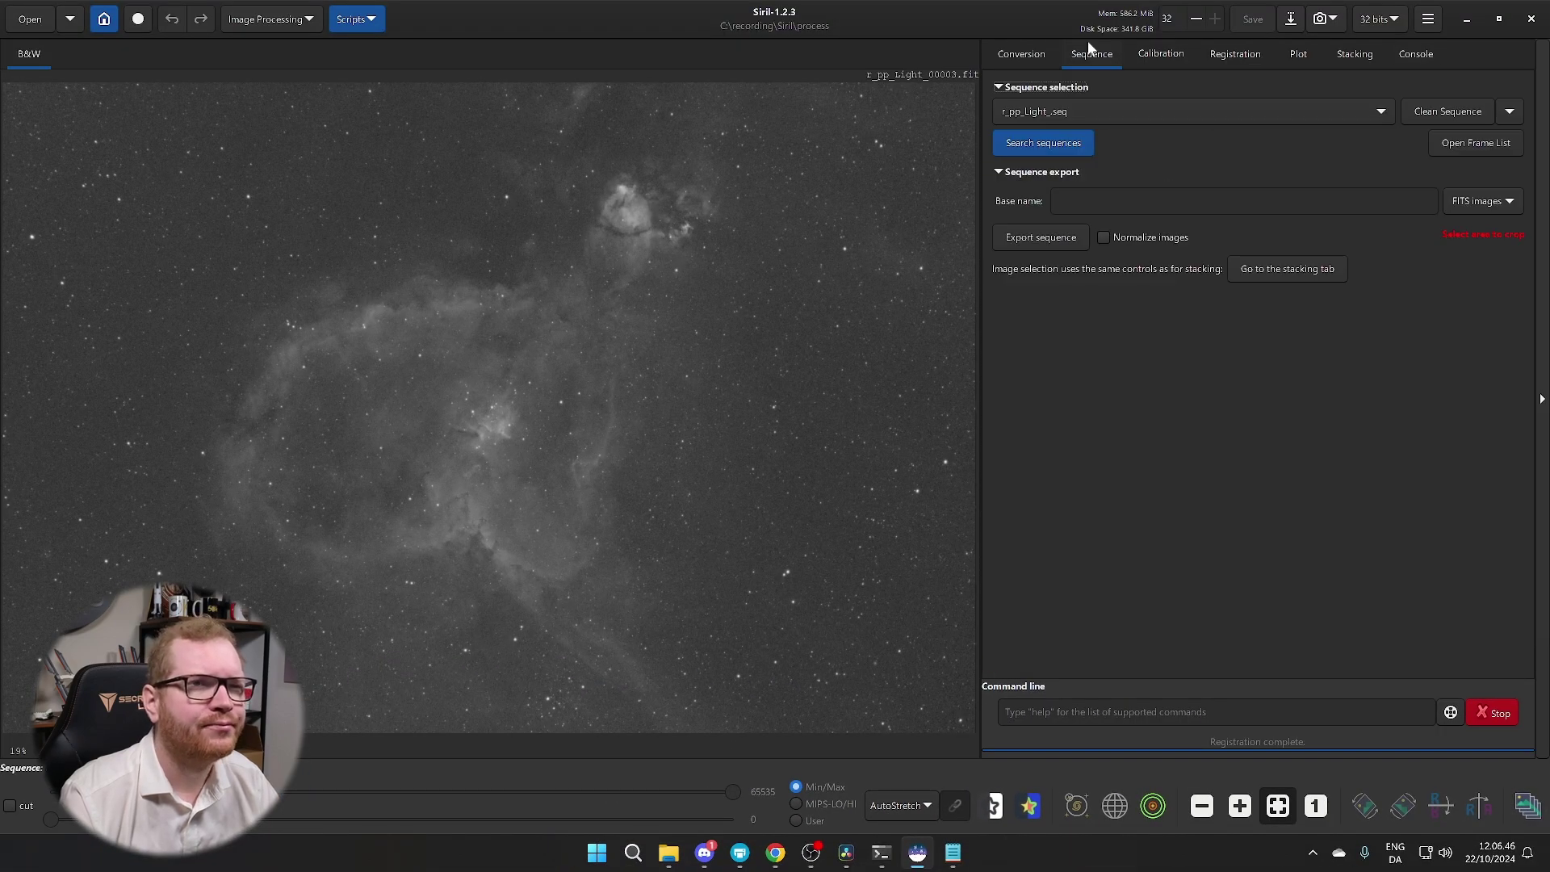
pyautogui.click(1103, 125)
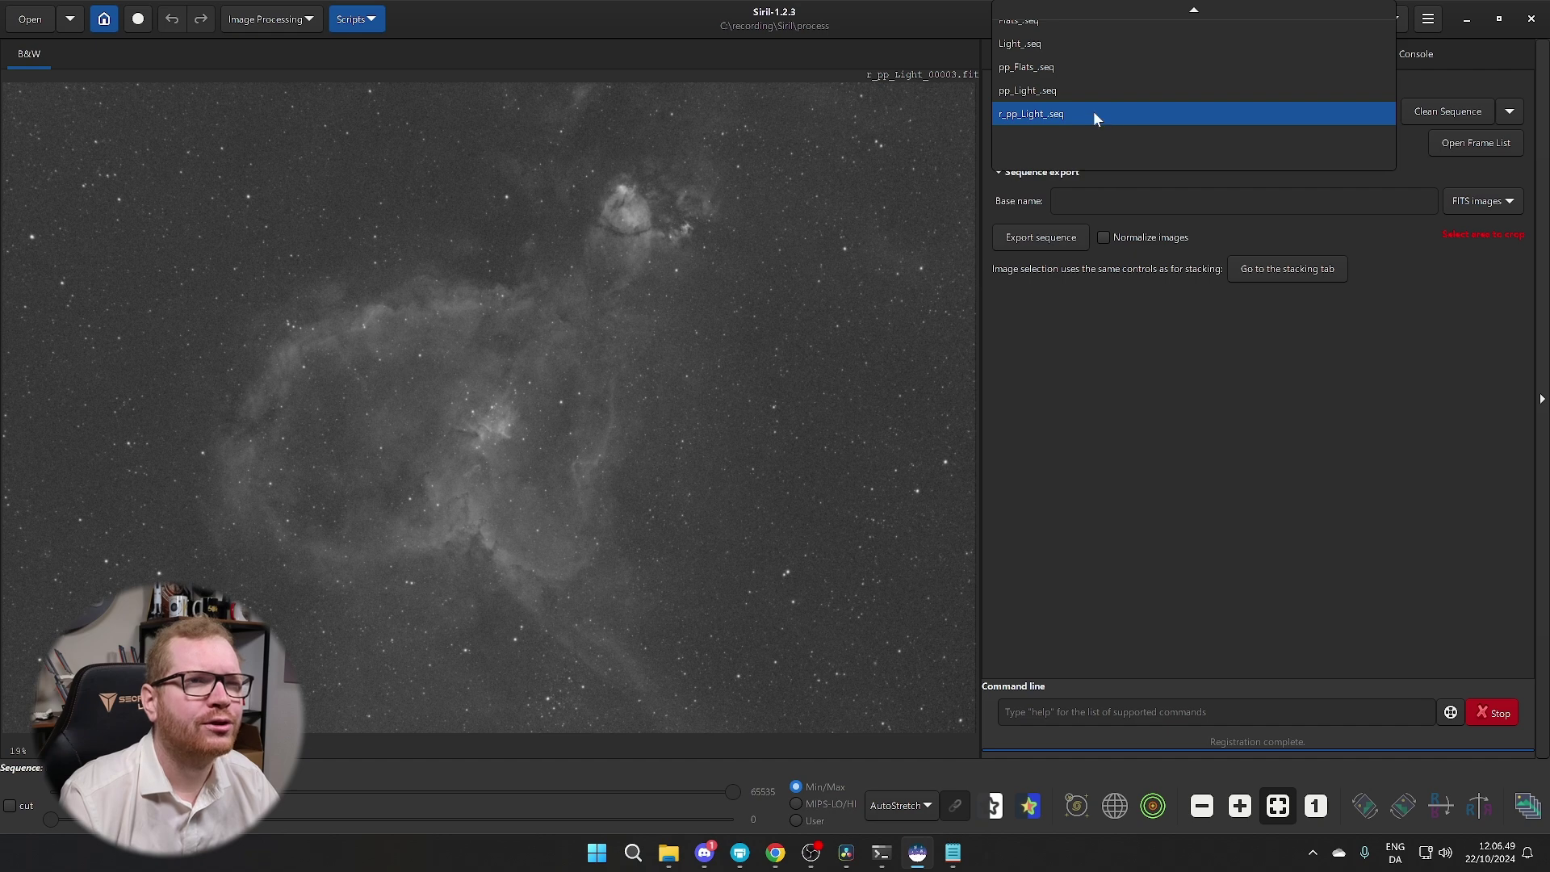
pyautogui.click(1044, 92)
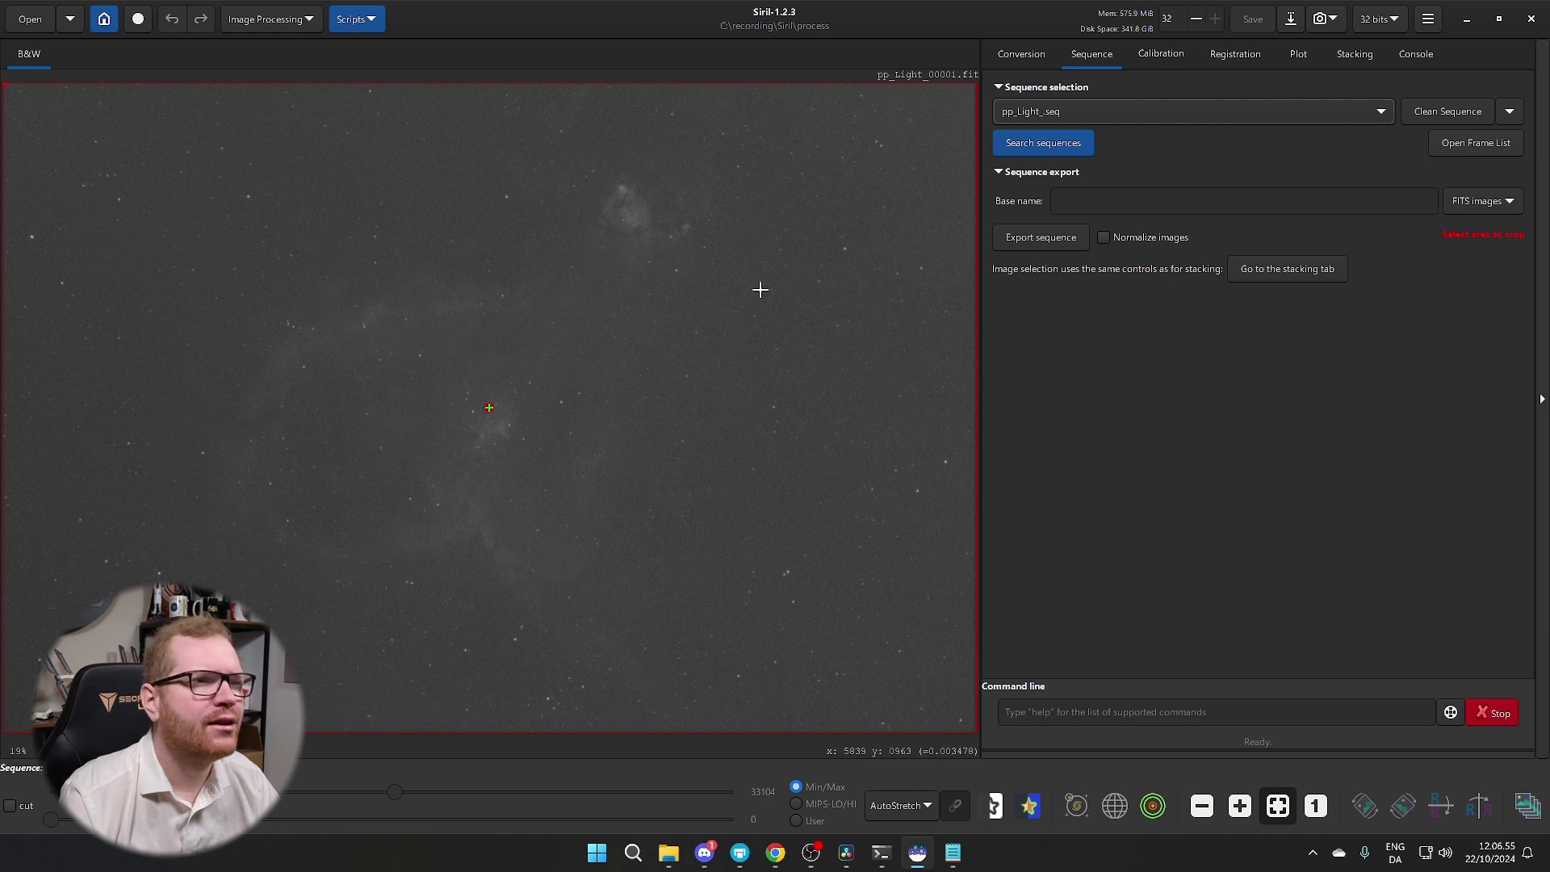
pyautogui.click(1474, 143)
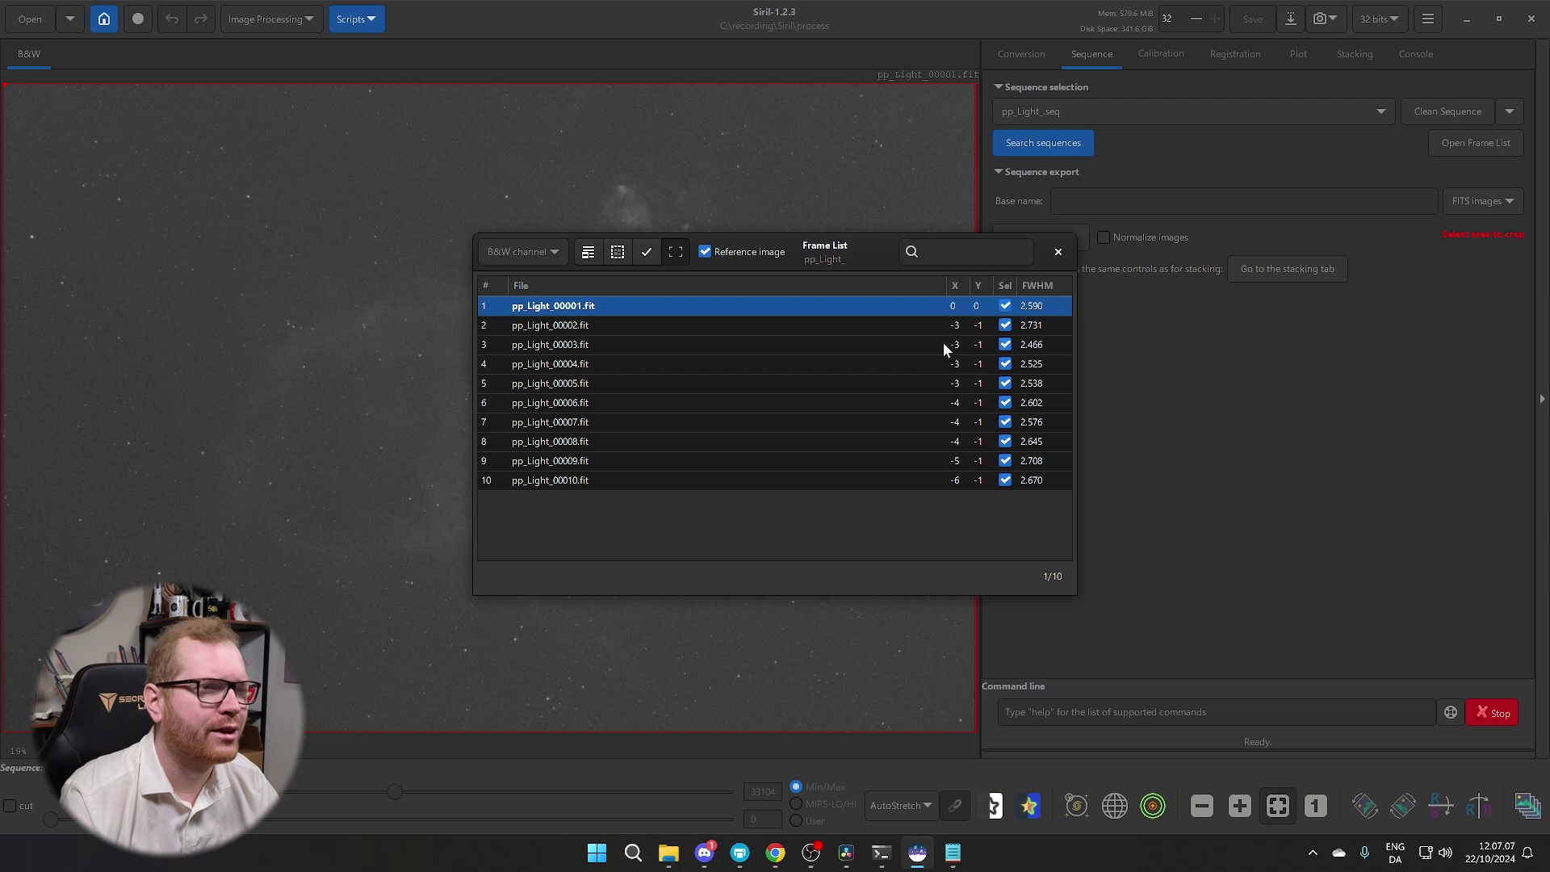
pyautogui.click(1059, 252)
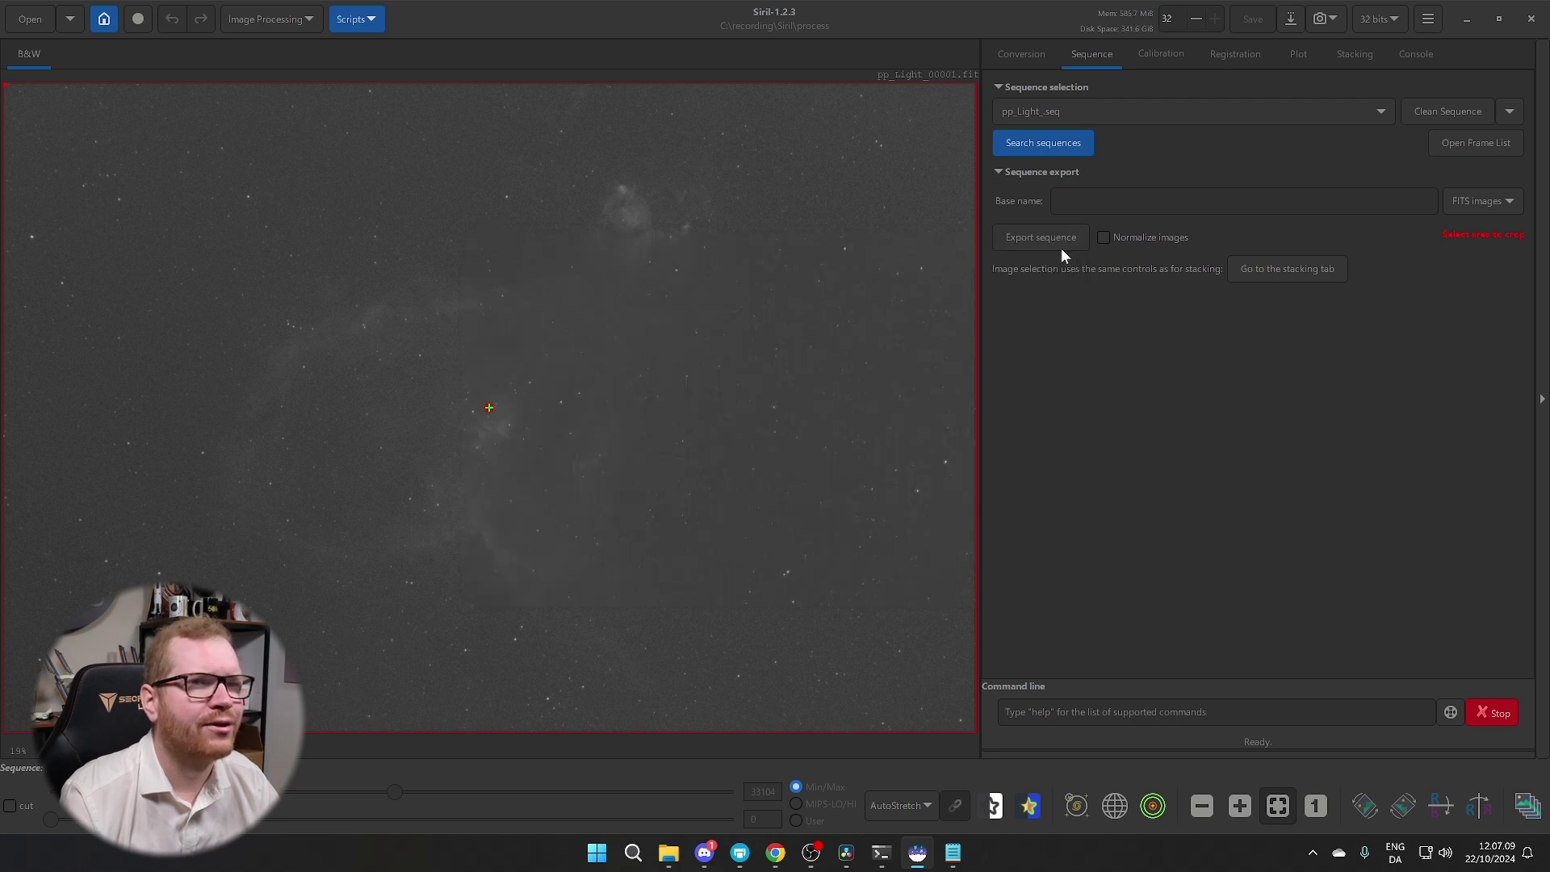
# Register all images of pp_Light_.seq again using Global Star Alignment with the Shift transformation, and inspect the registered image
pyautogui.click(1215, 53)
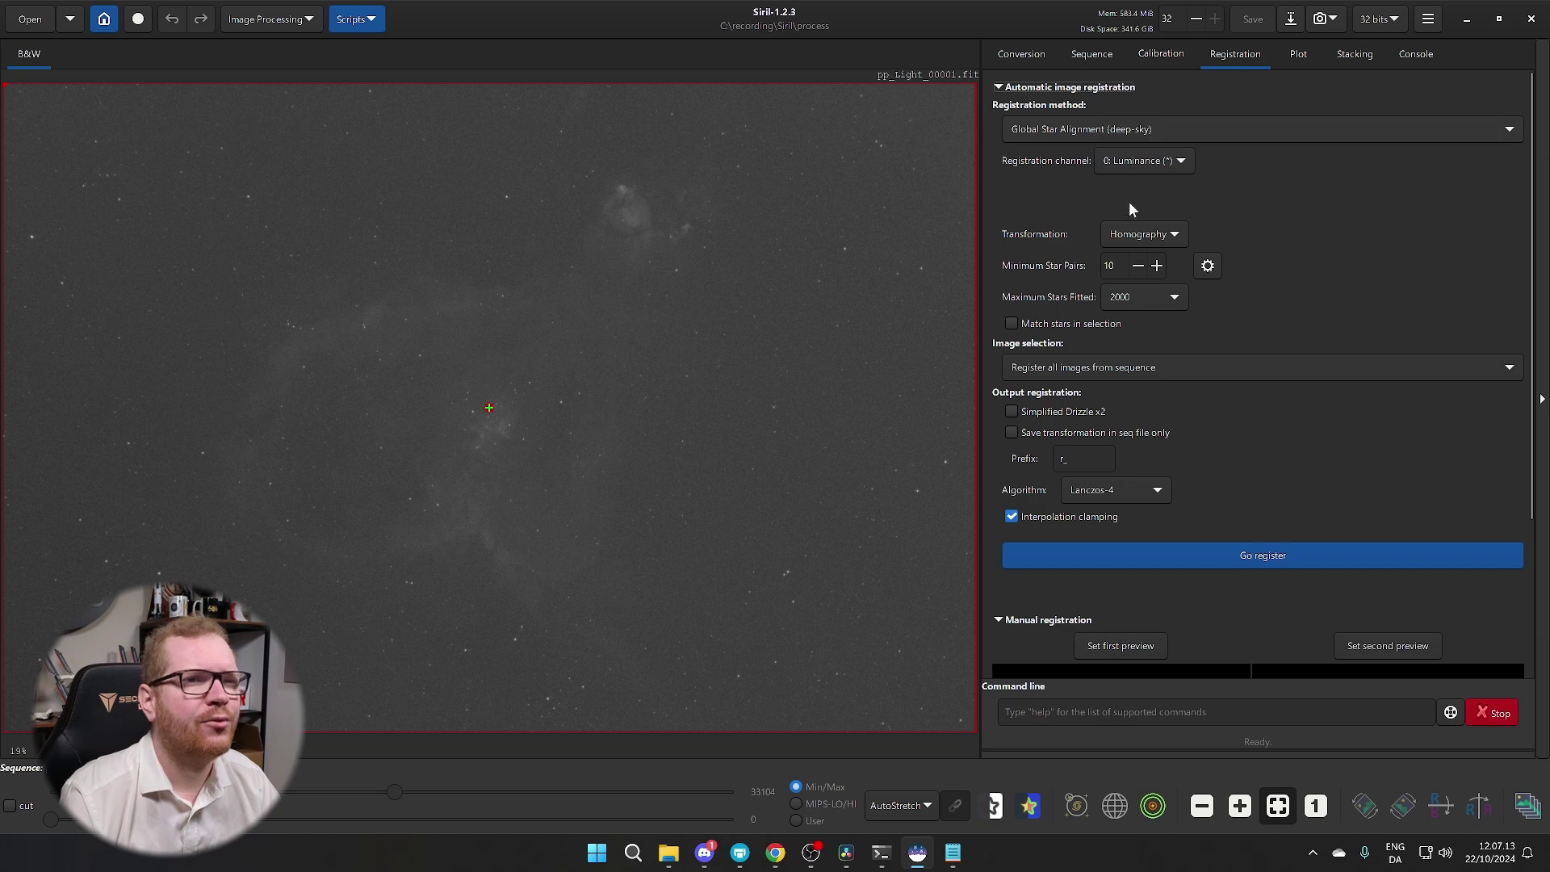
pyautogui.click(1140, 235)
pyautogui.click(1140, 162)
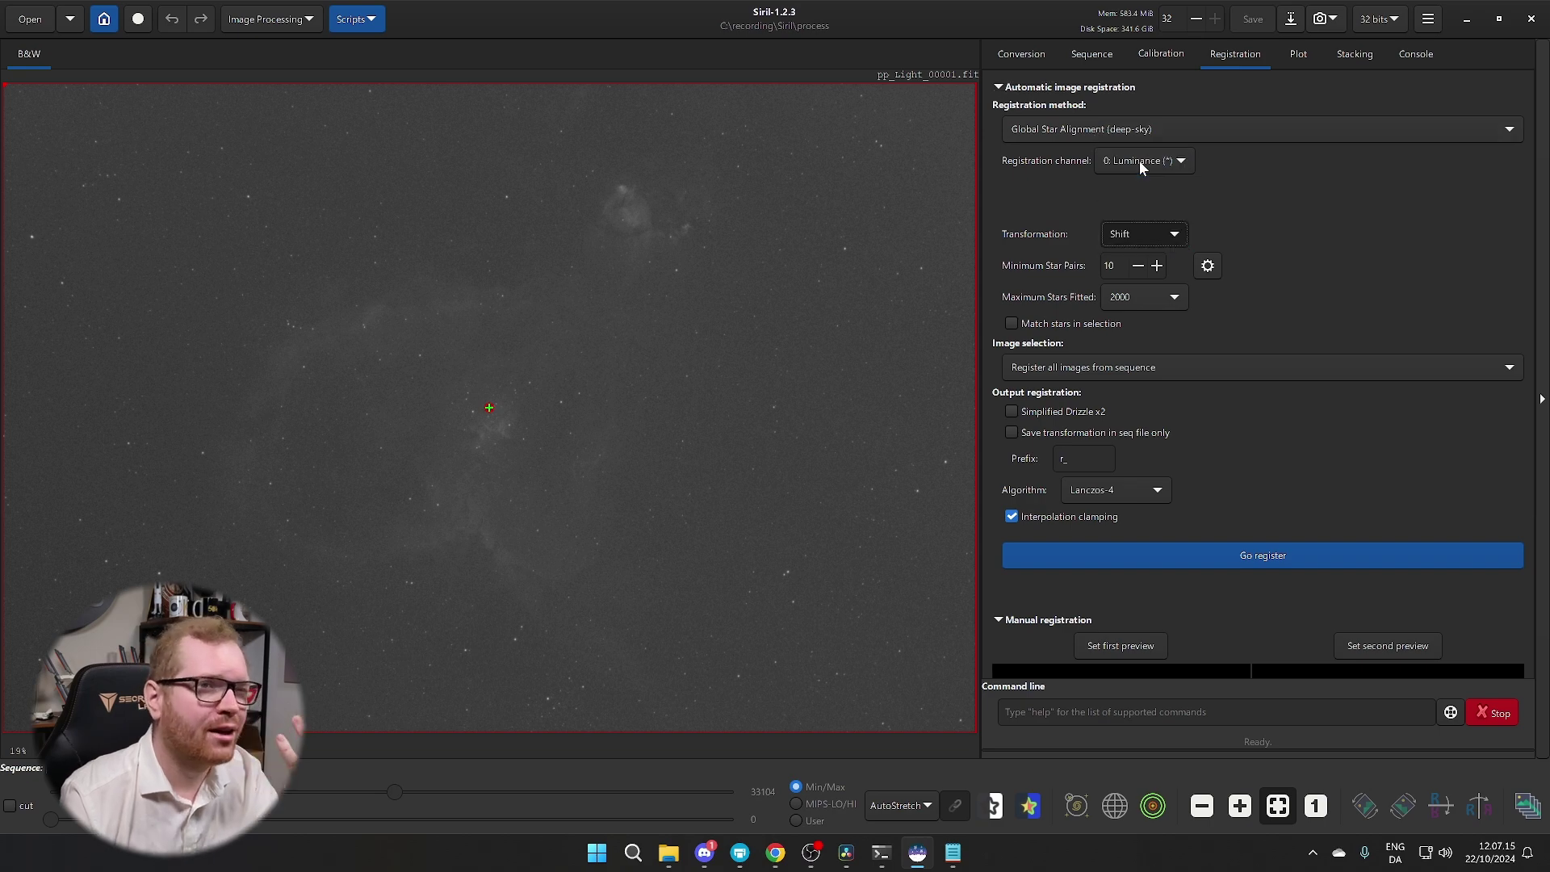
pyautogui.click(1219, 549)
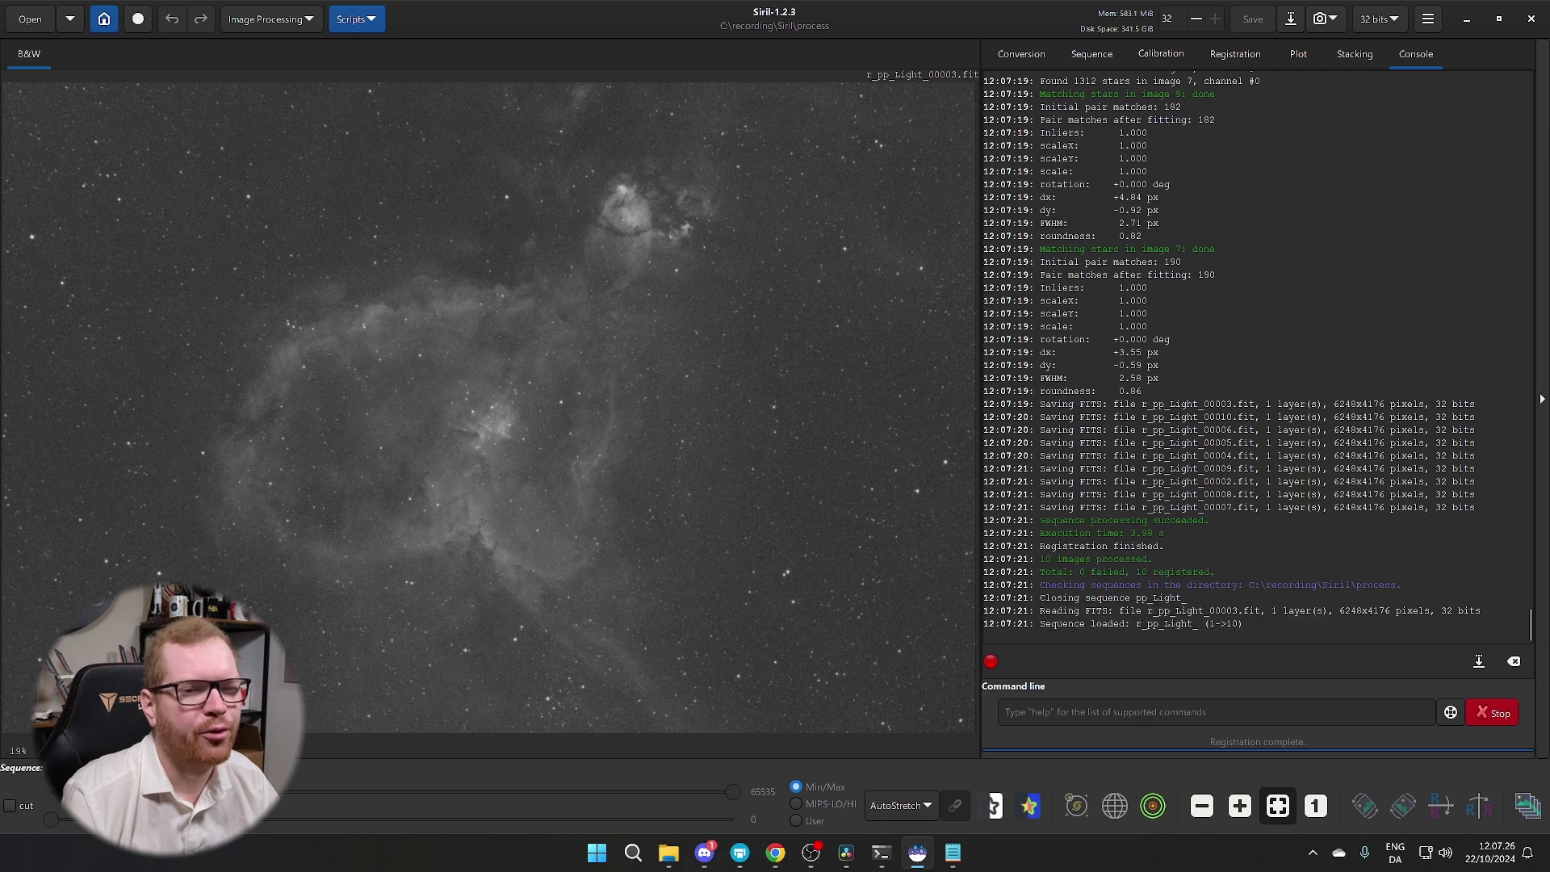
pyautogui.scroll(-2, 658, 461)
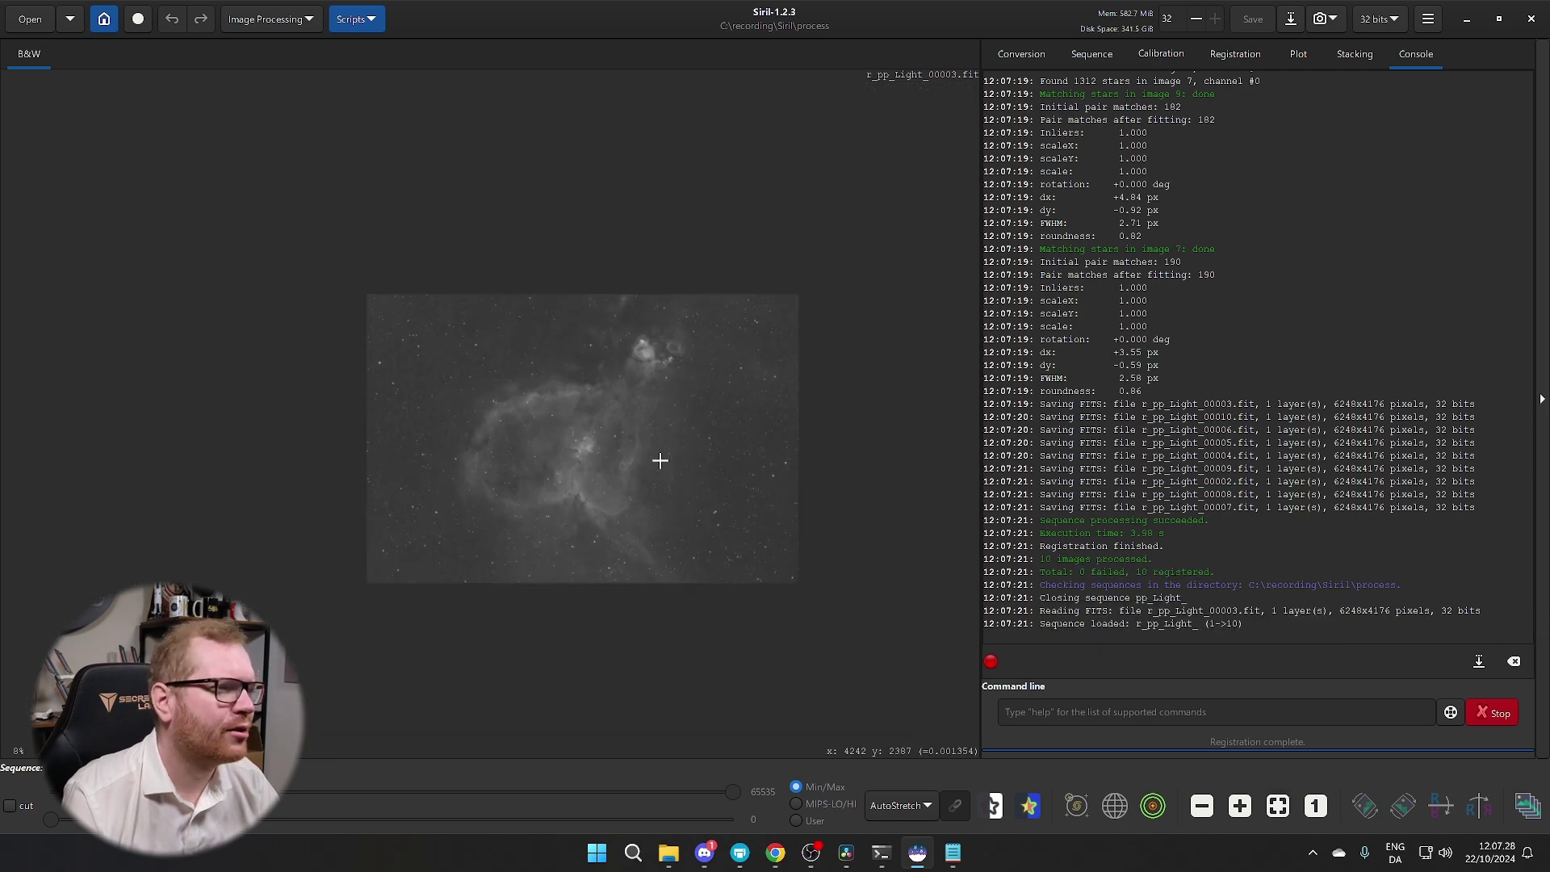
pyautogui.scroll(1, 658, 461)
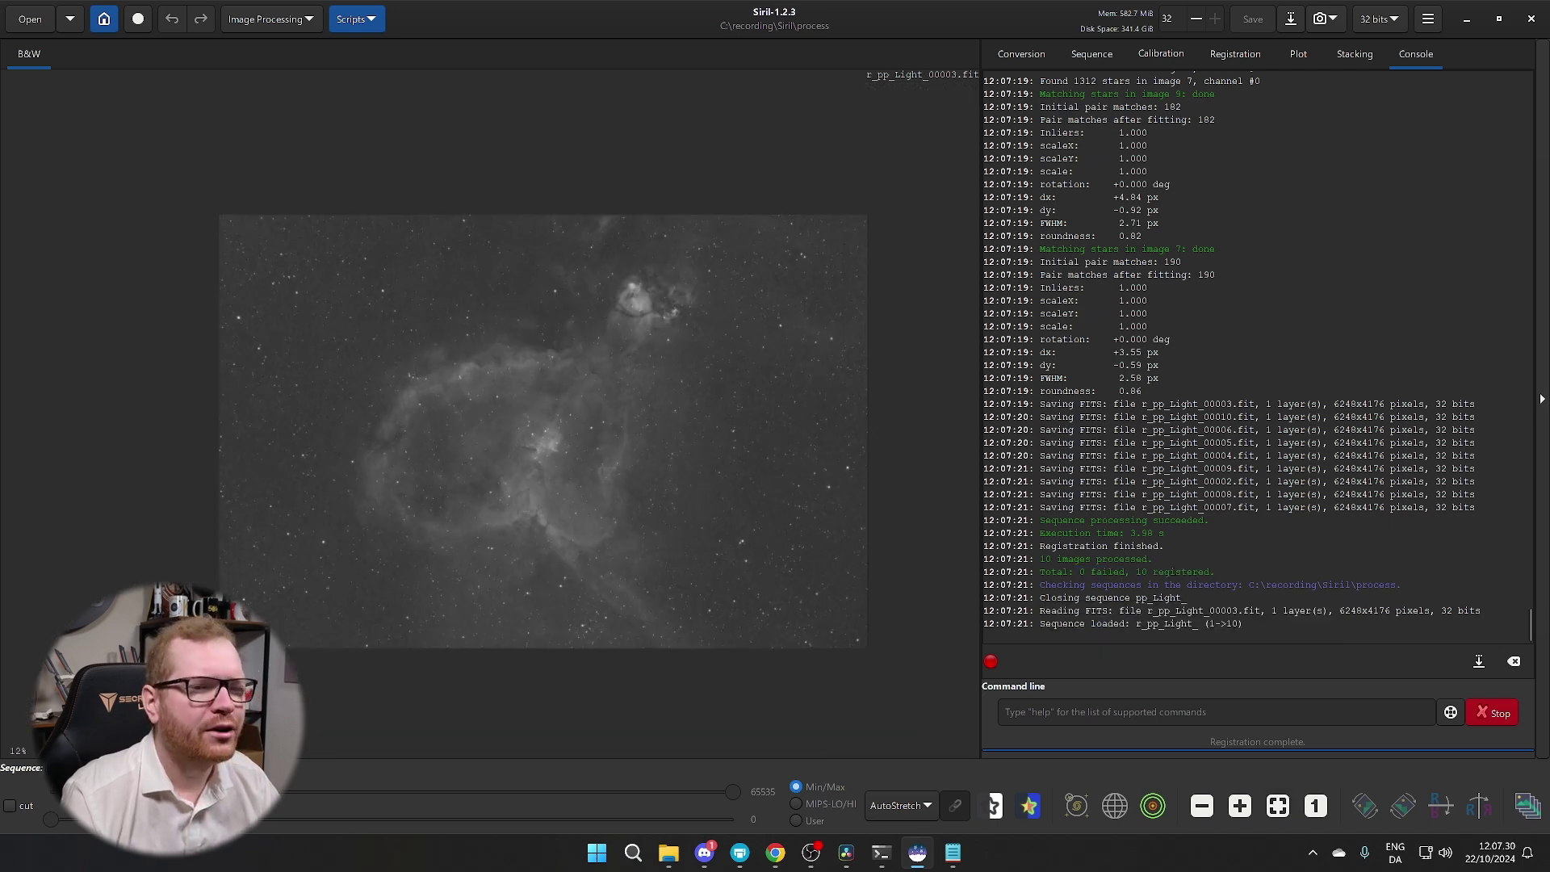
# Register all images of the light sequence again using Global Star Alignment (deep-sky) with the Homography transformation
pyautogui.moveTo(1143, 572)
pyautogui.mouseDown()
pyautogui.moveTo(1073, 571)
pyautogui.moveTo(1153, 559)
pyautogui.mouseUp()
pyautogui.click(1153, 559)
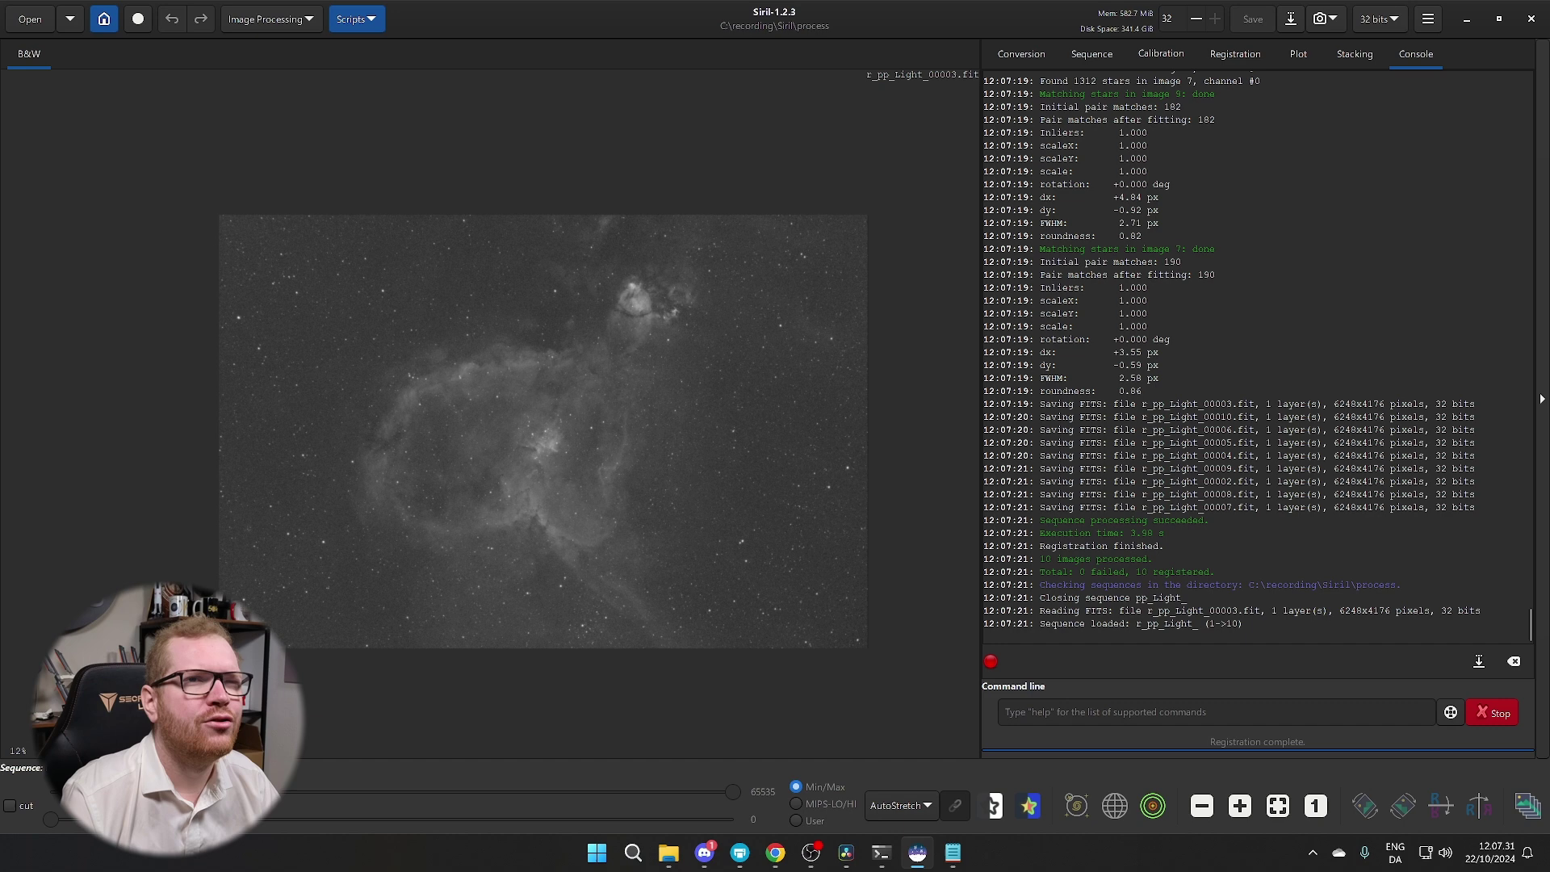
pyautogui.click(1235, 54)
pyautogui.click(1143, 131)
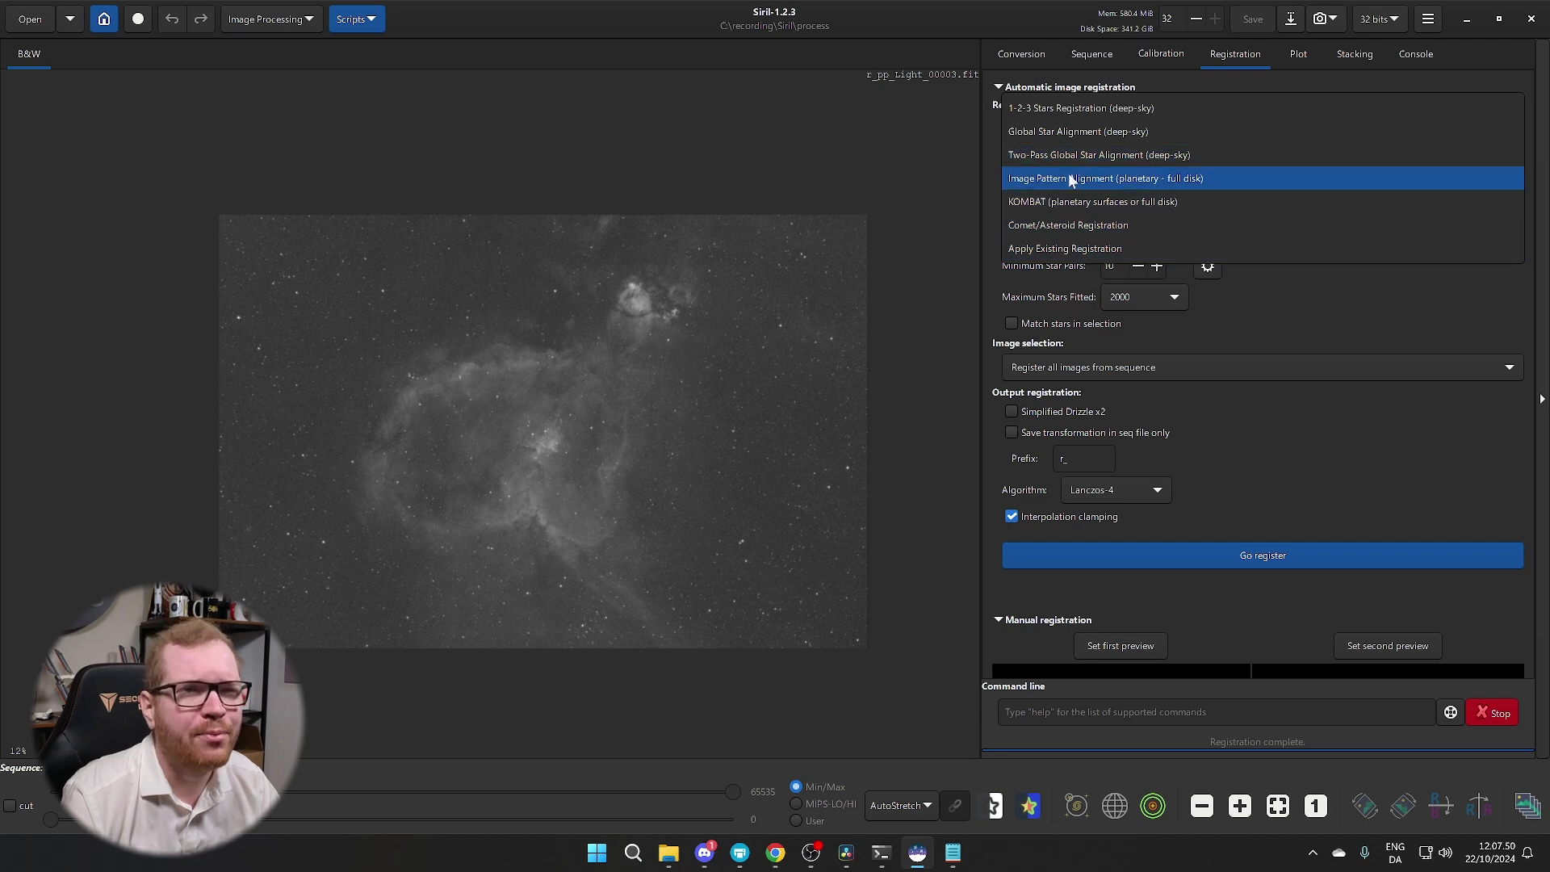
pyautogui.click(1324, 322)
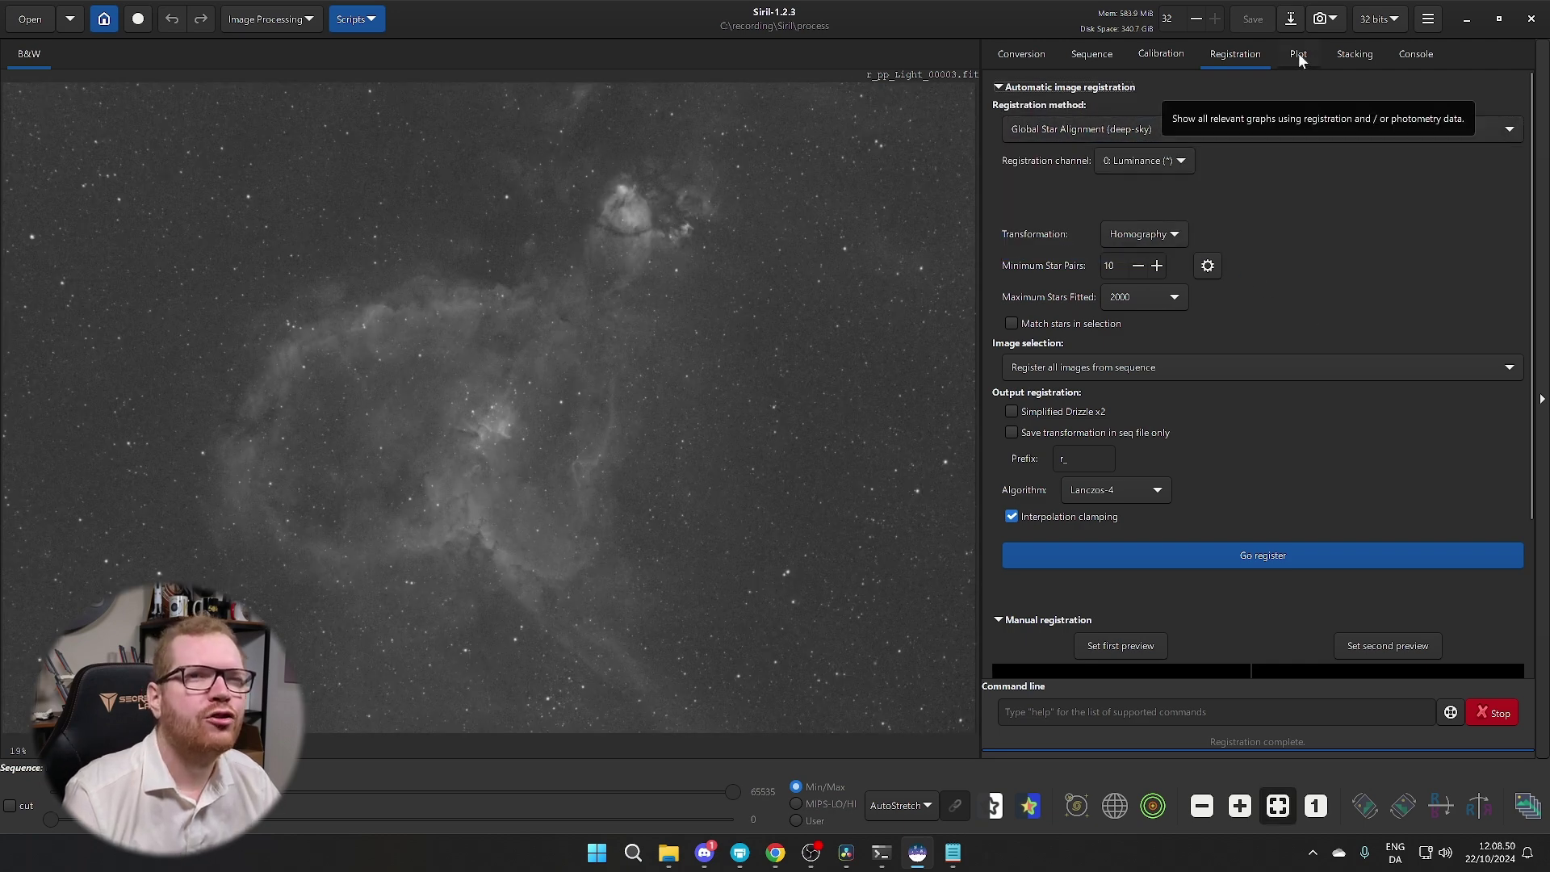
# Plot the FWHM of the registered frames, show frame 2 from its peak, and examine that frame's stars up close
pyautogui.click(1299, 55)
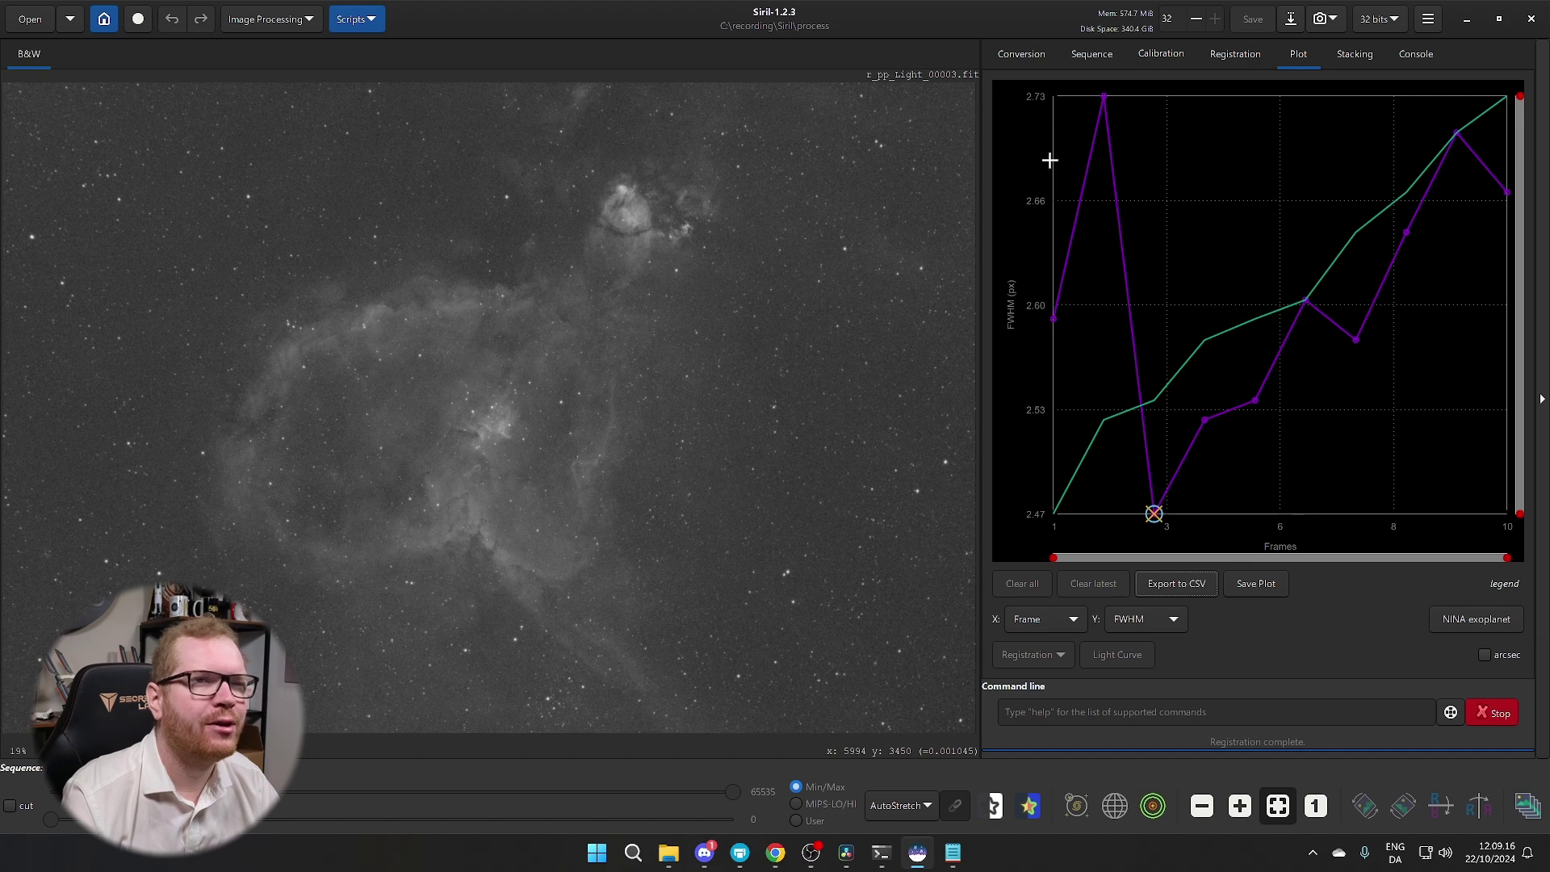
pyautogui.moveTo(1103, 95)
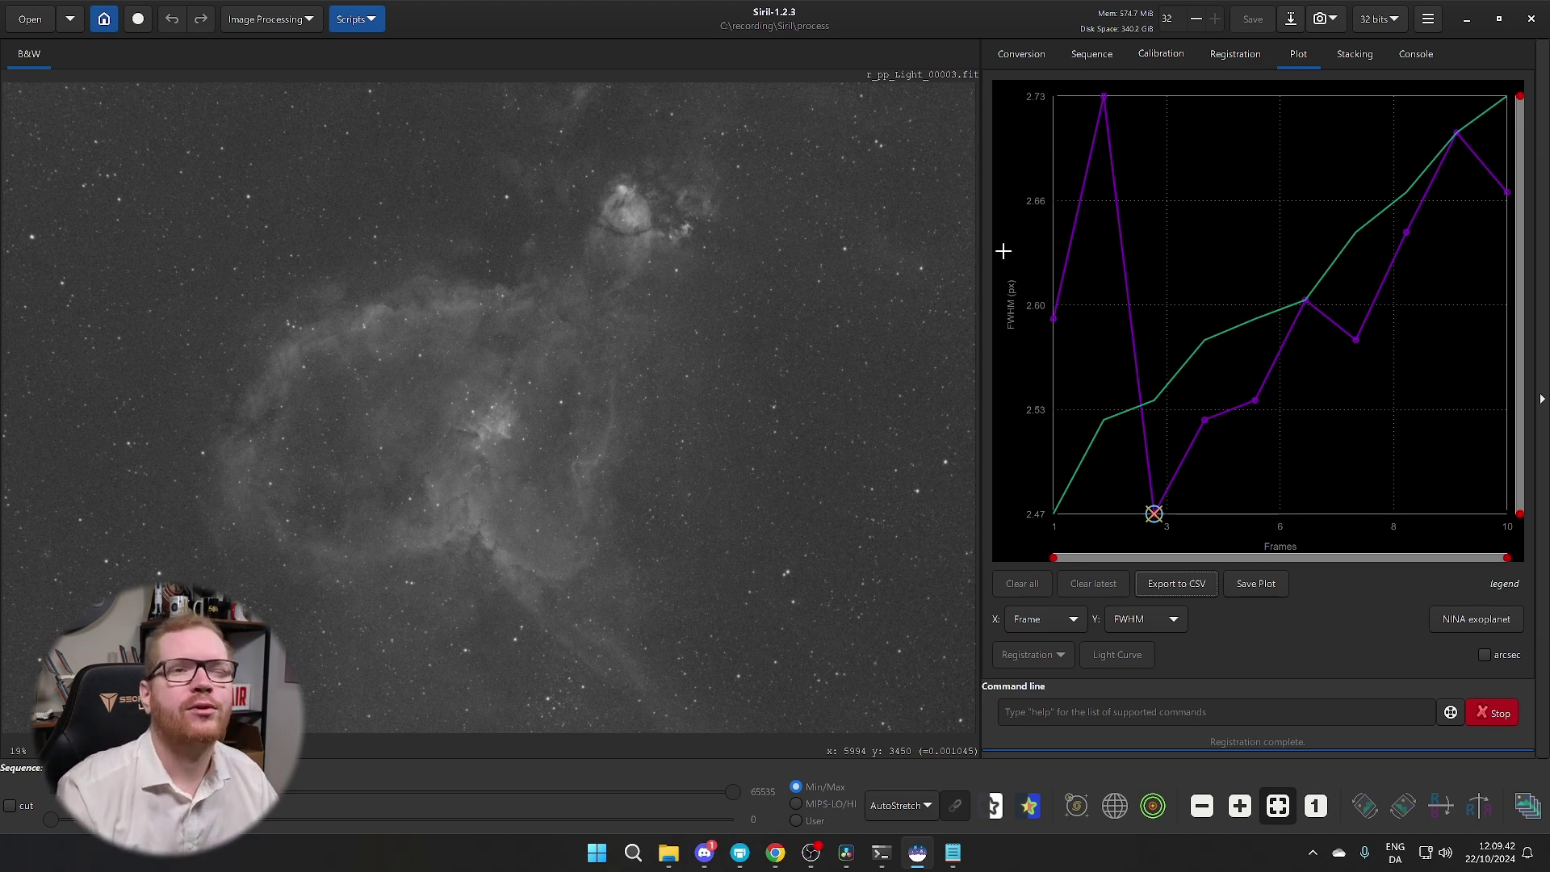
pyautogui.rightClick(1105, 100)
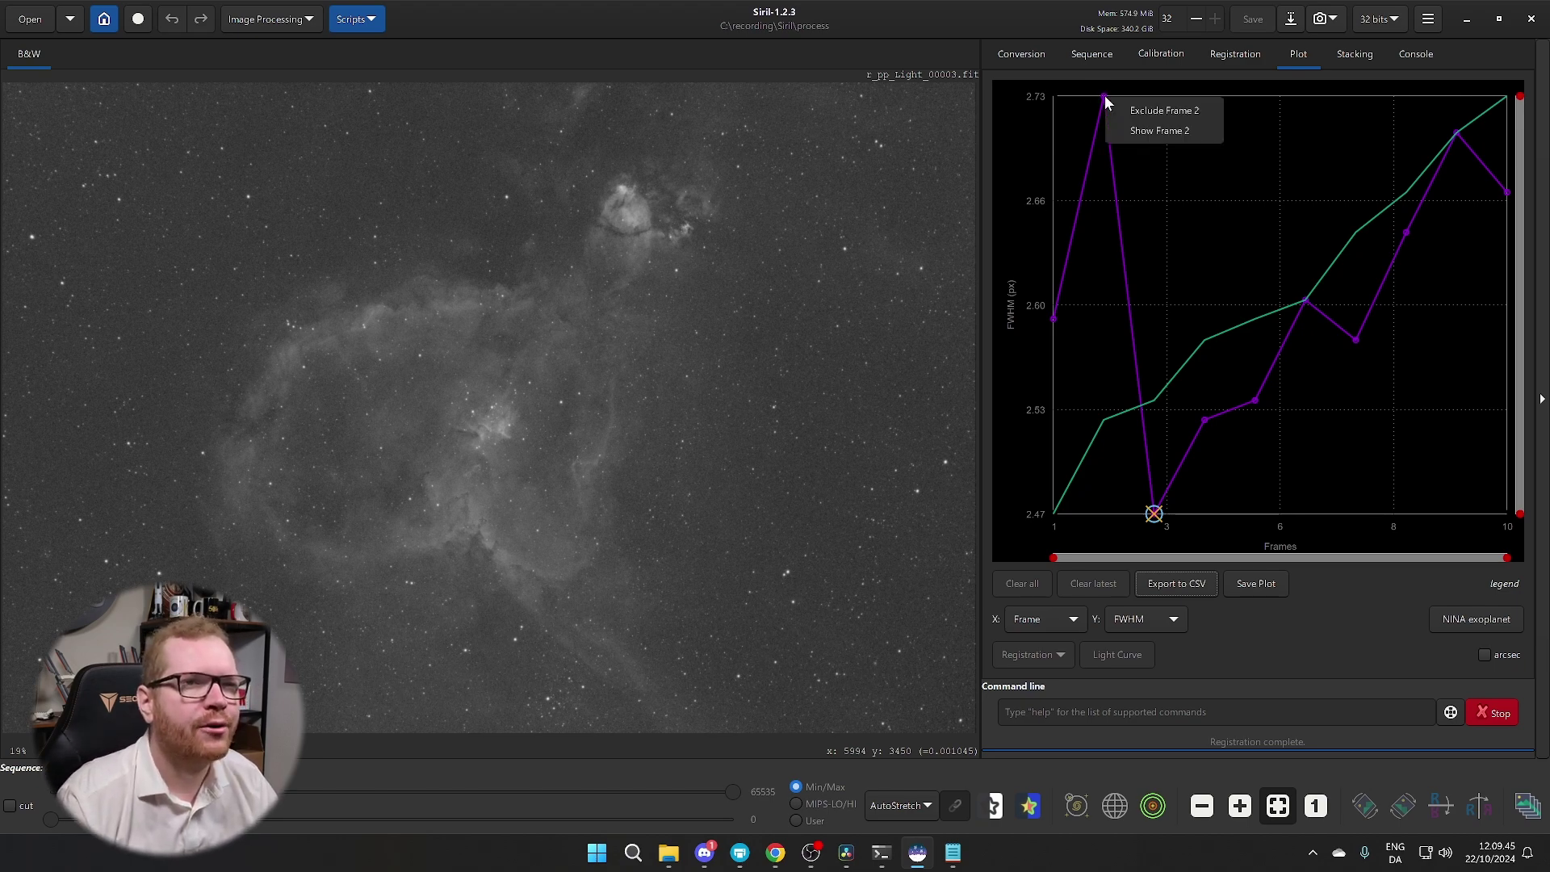
pyautogui.click(1143, 131)
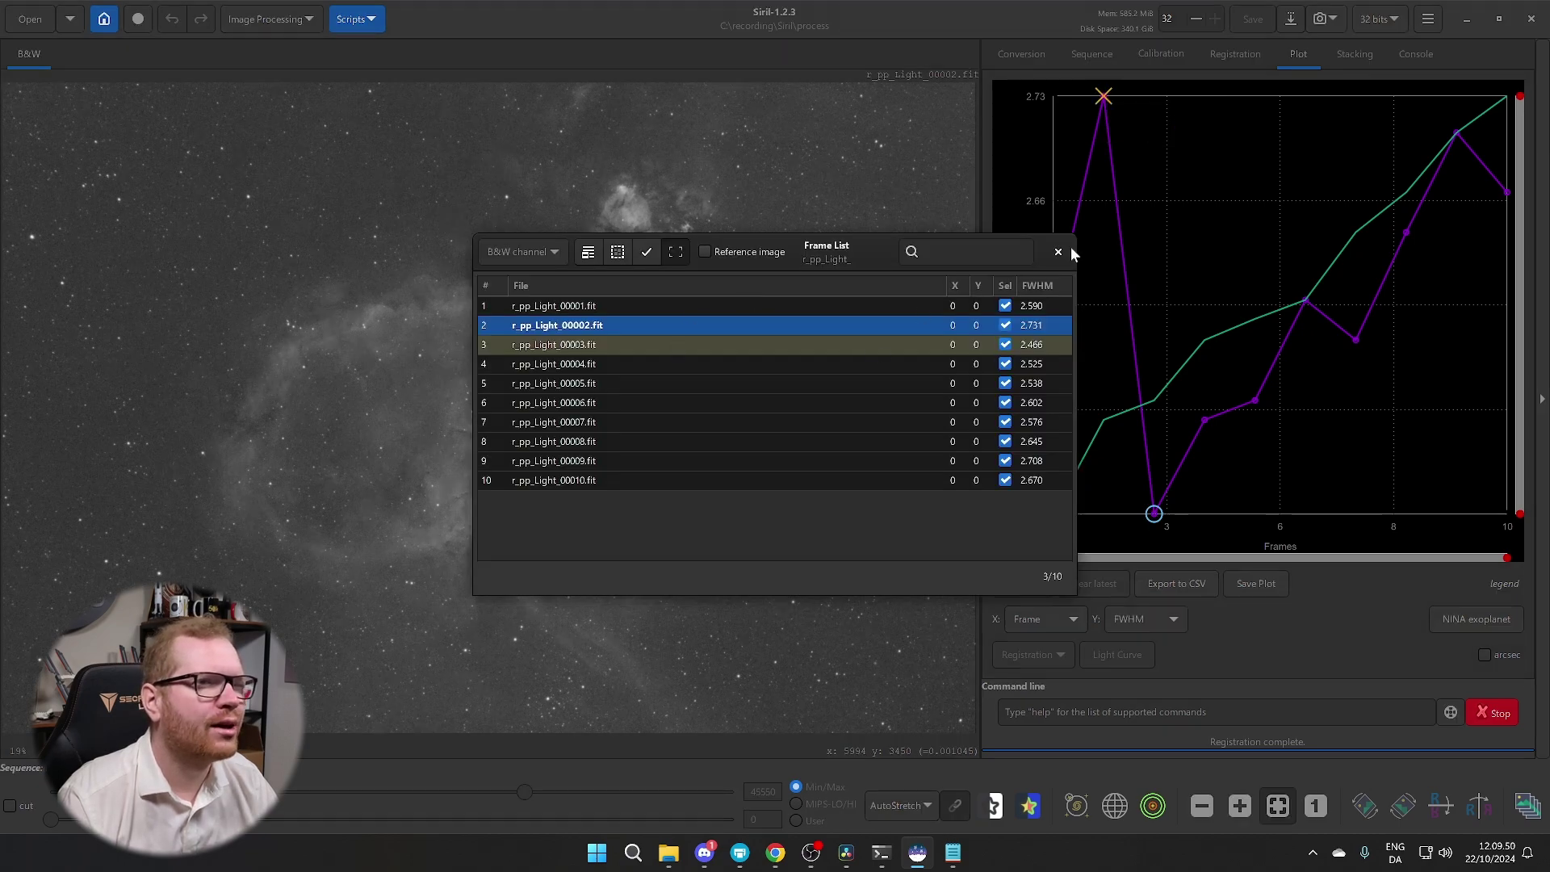
pyautogui.click(1058, 253)
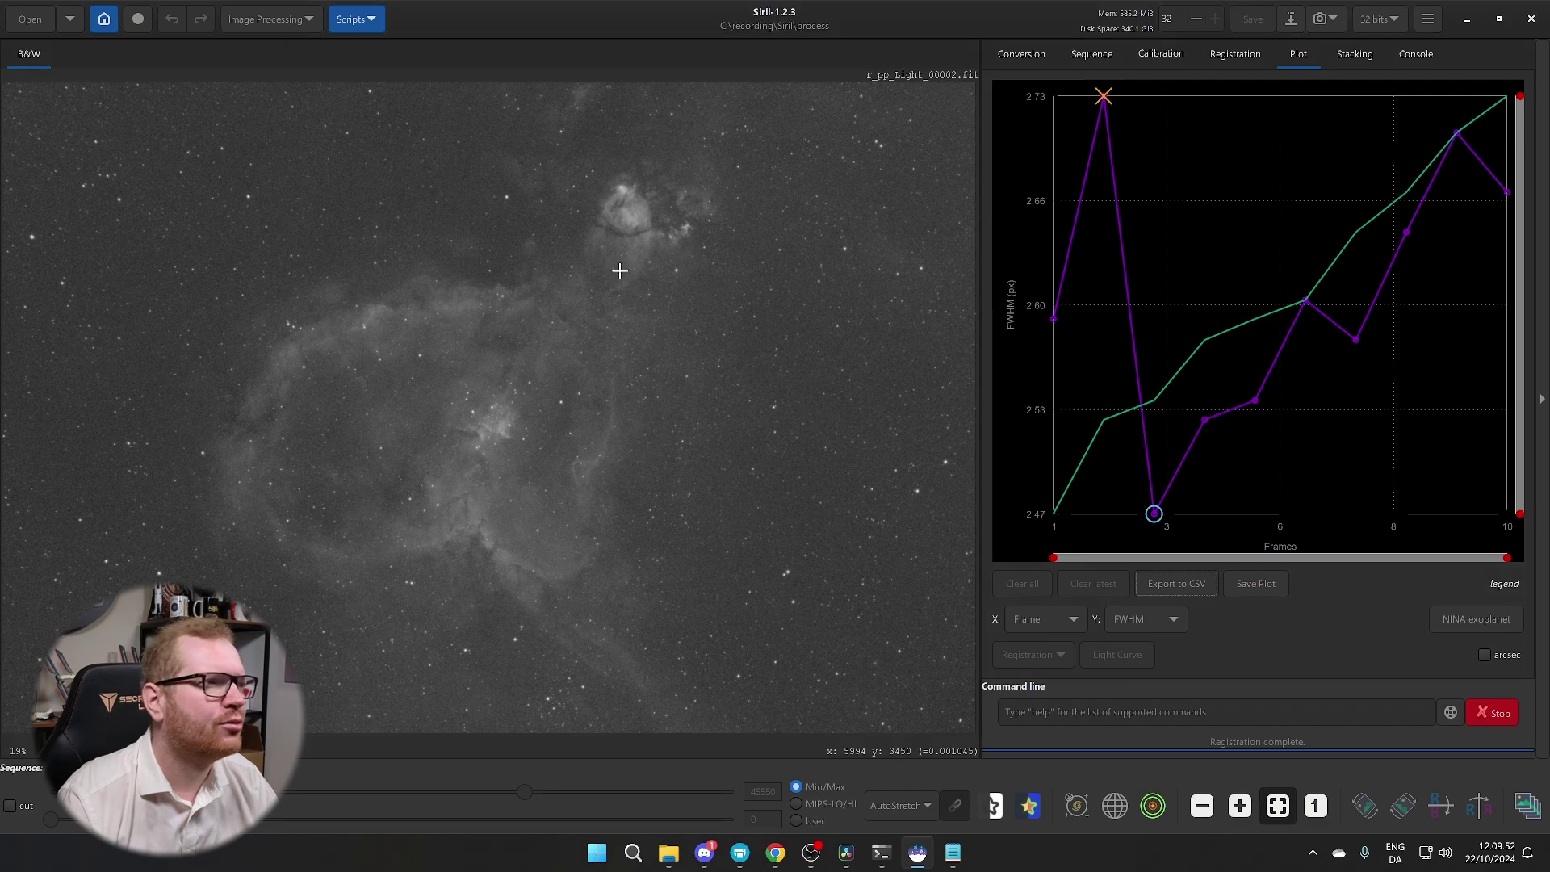
pyautogui.scroll(3, 694, 343)
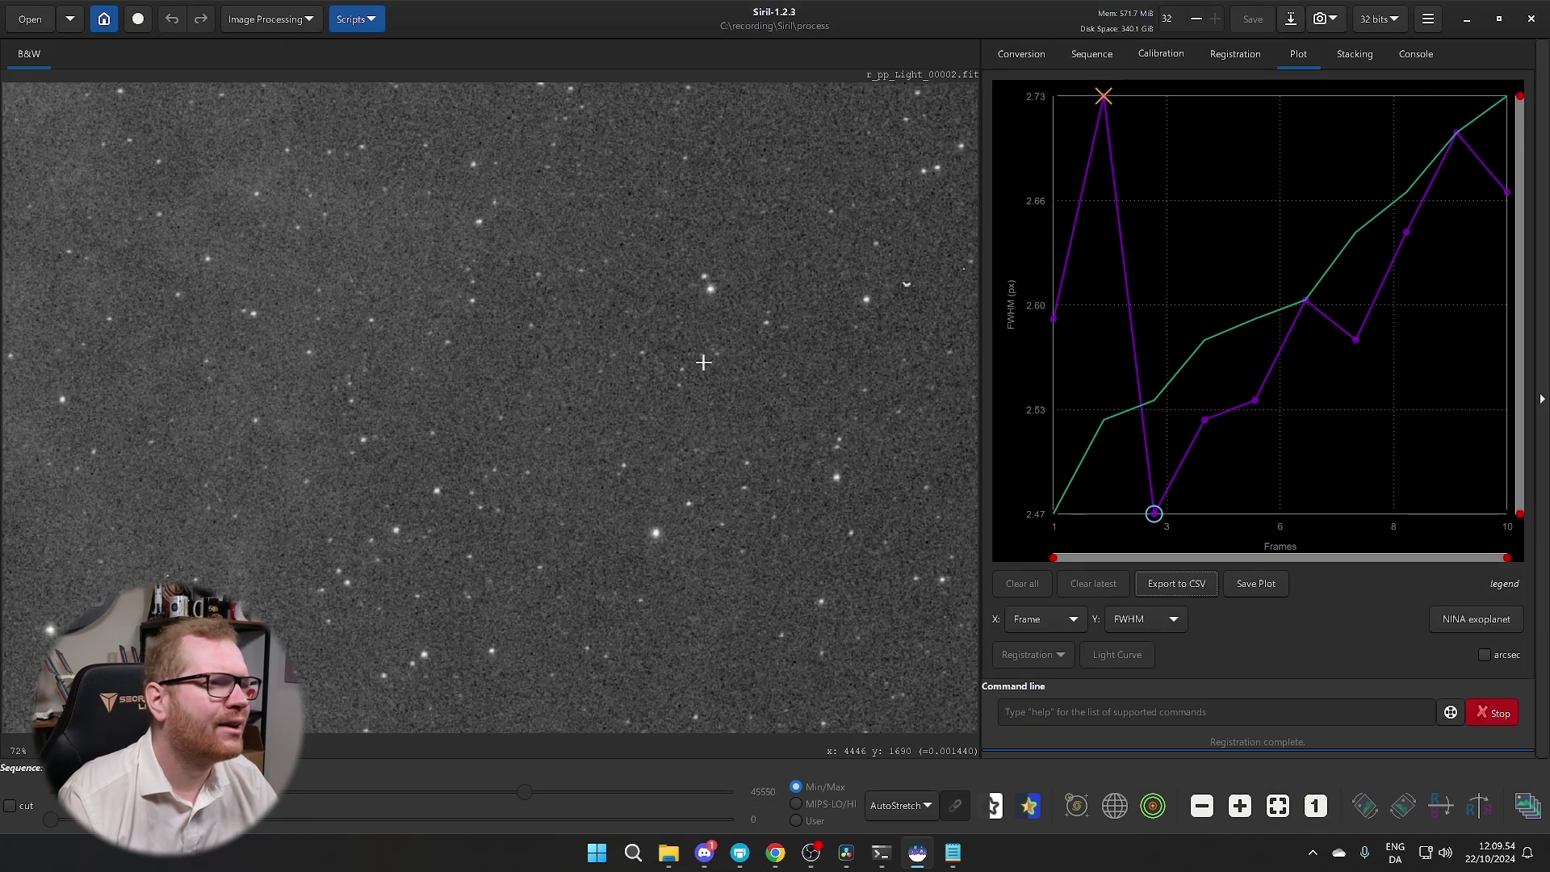
pyautogui.rightClick(1104, 98)
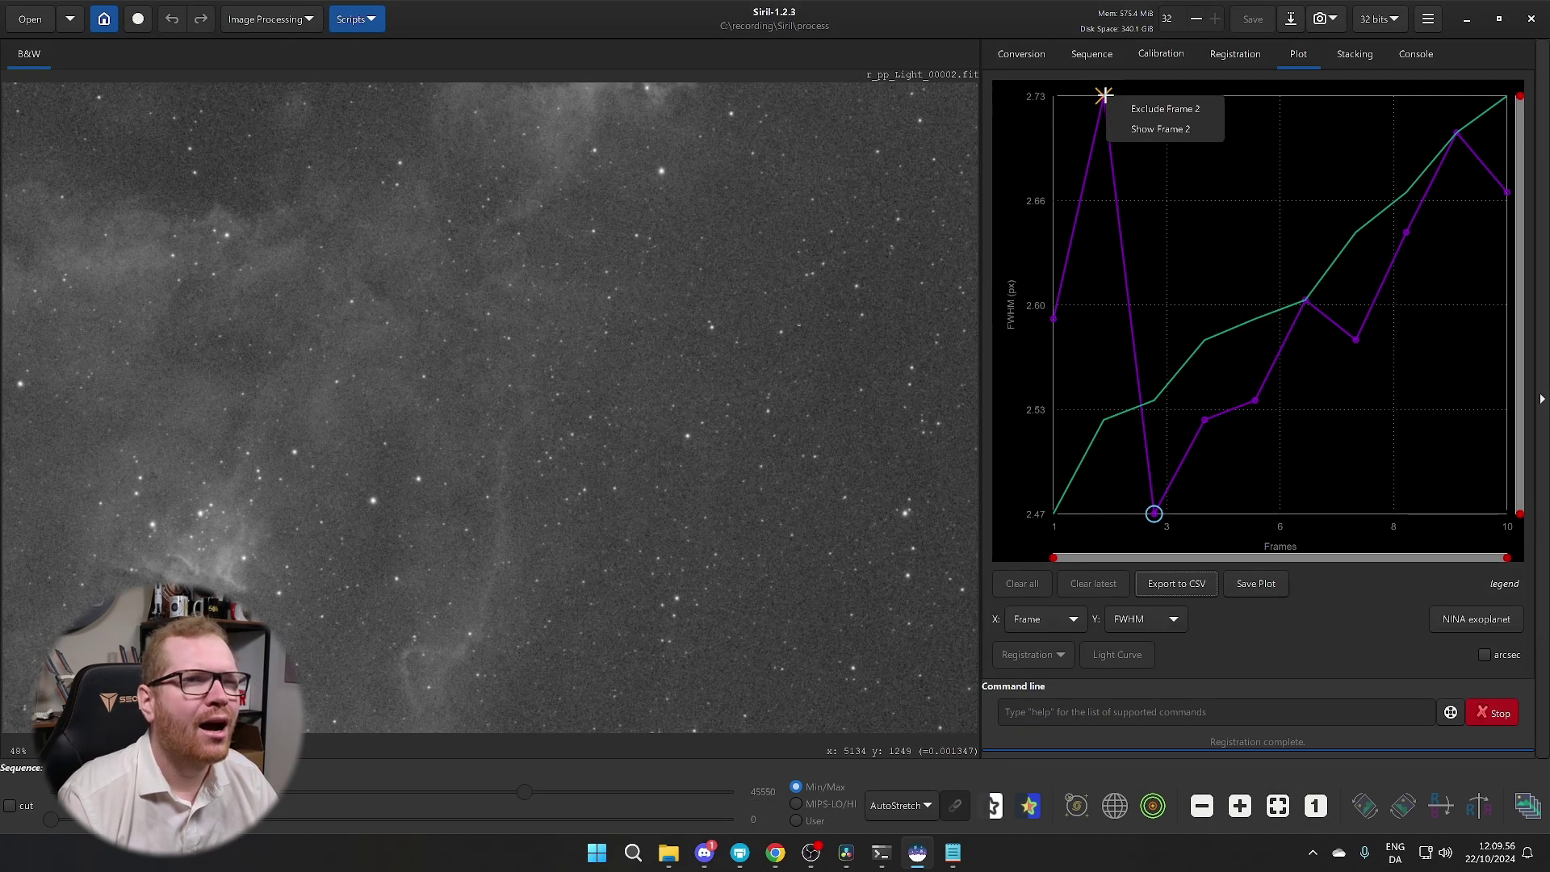
pyautogui.click(1152, 206)
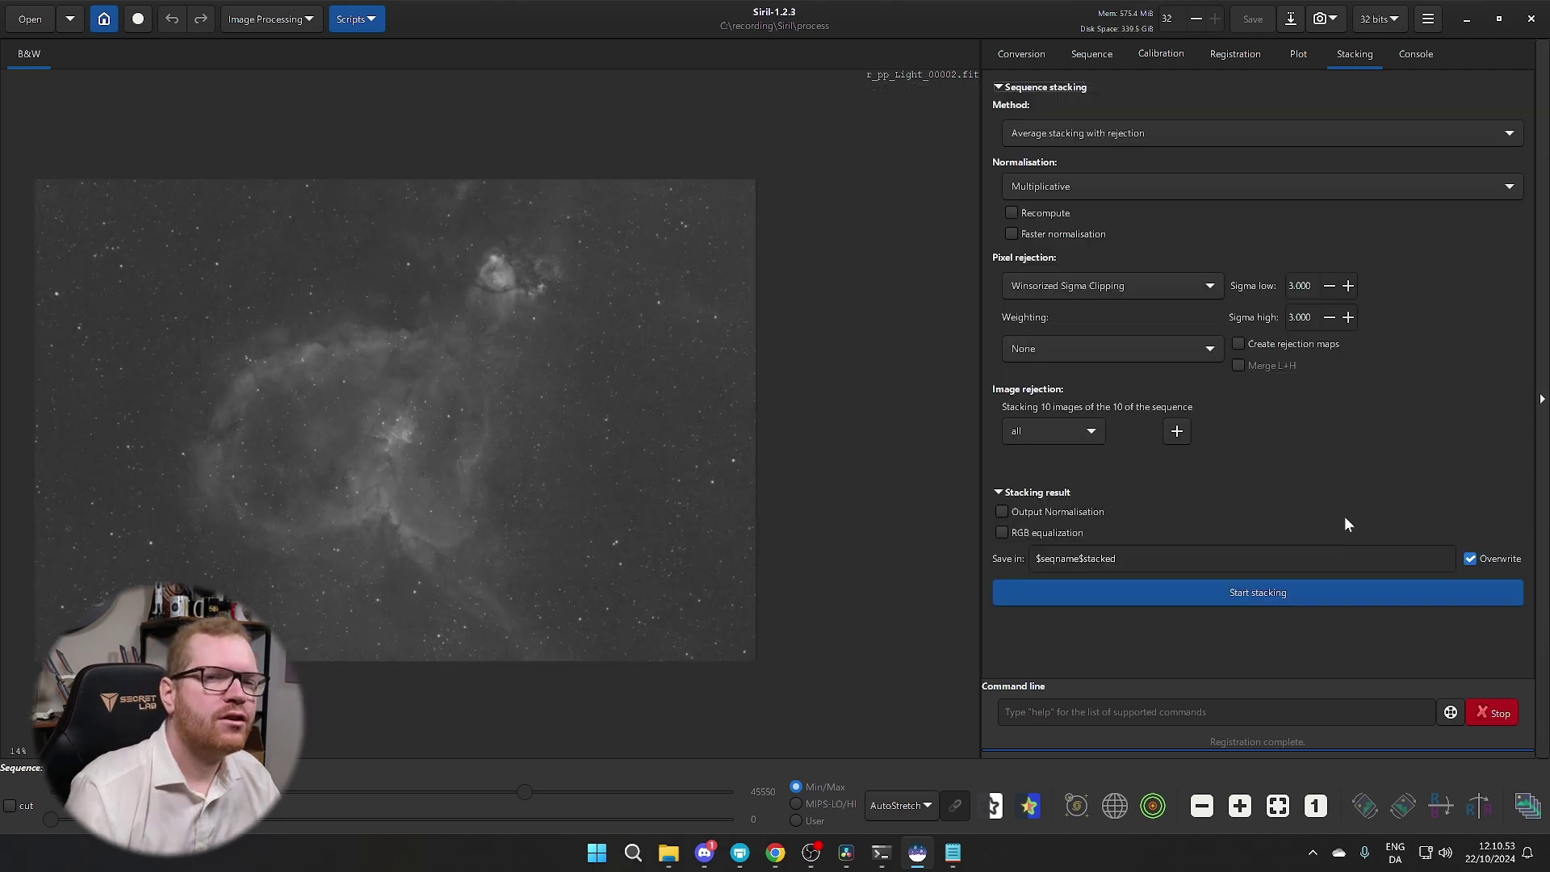
# Stack the selected registered frames using average stacking with rejection, Additive with scaling normalisation and Winsorized Sigma Clipping
pyautogui.moveTo(406, 435); pyautogui.dragTo(538, 450)
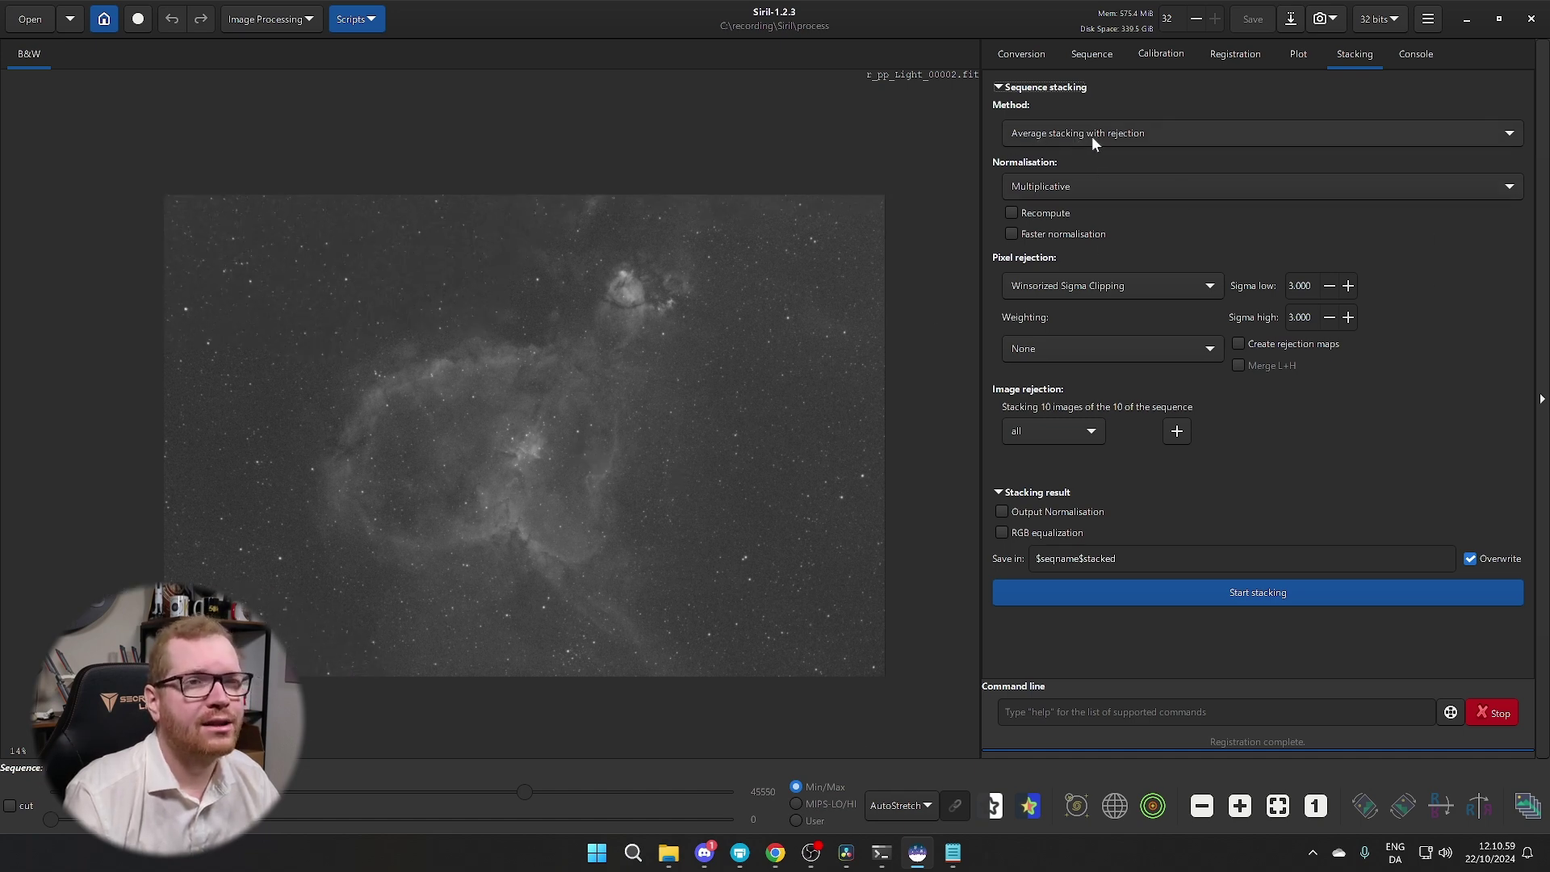
pyautogui.click(1081, 186)
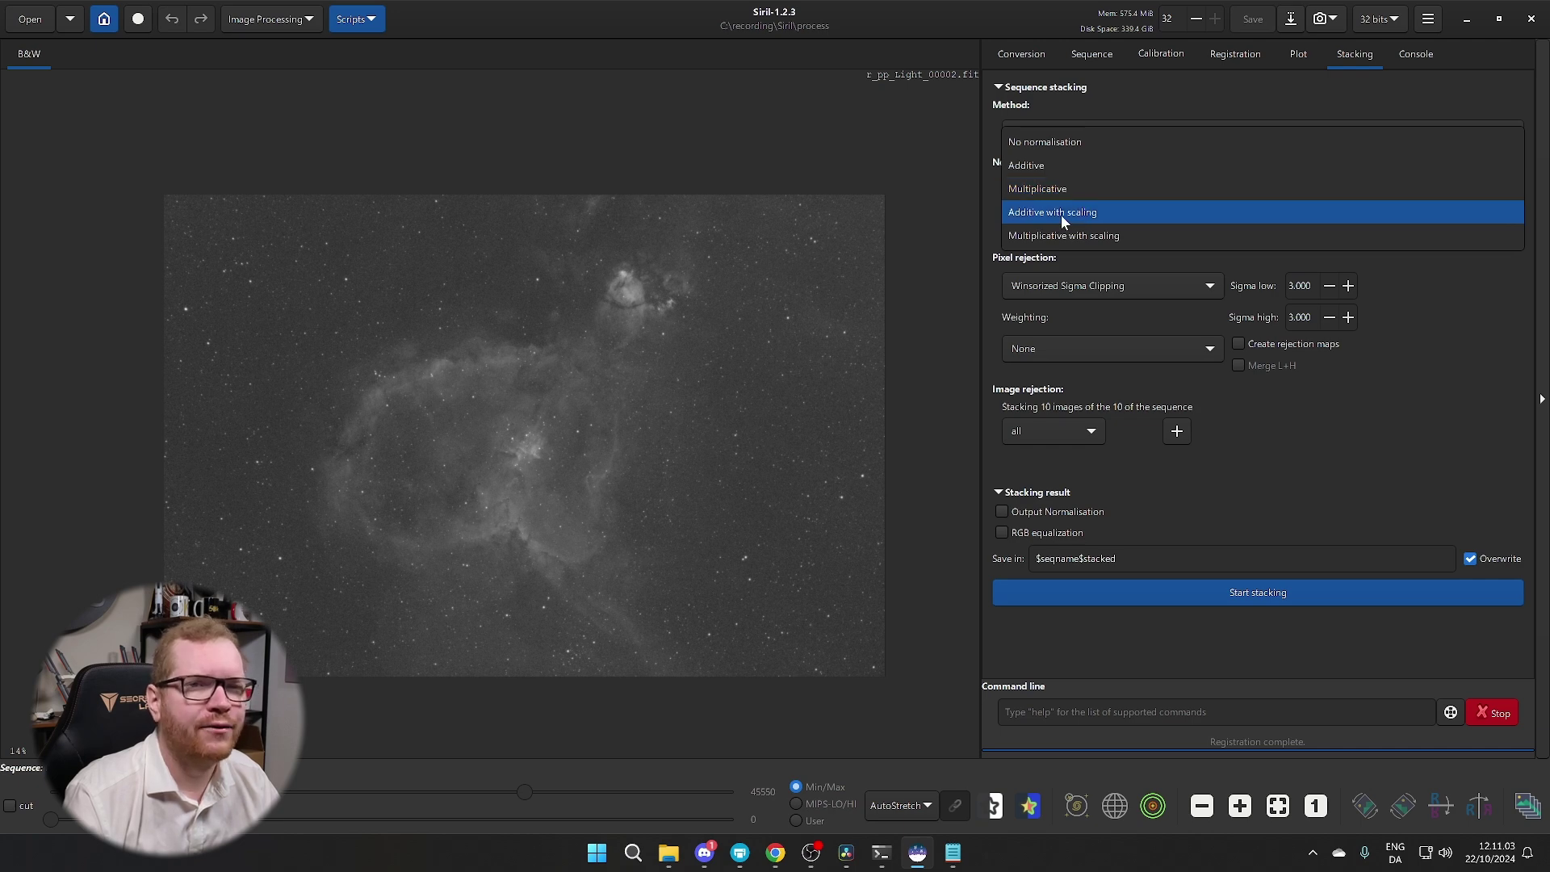
pyautogui.click(1061, 213)
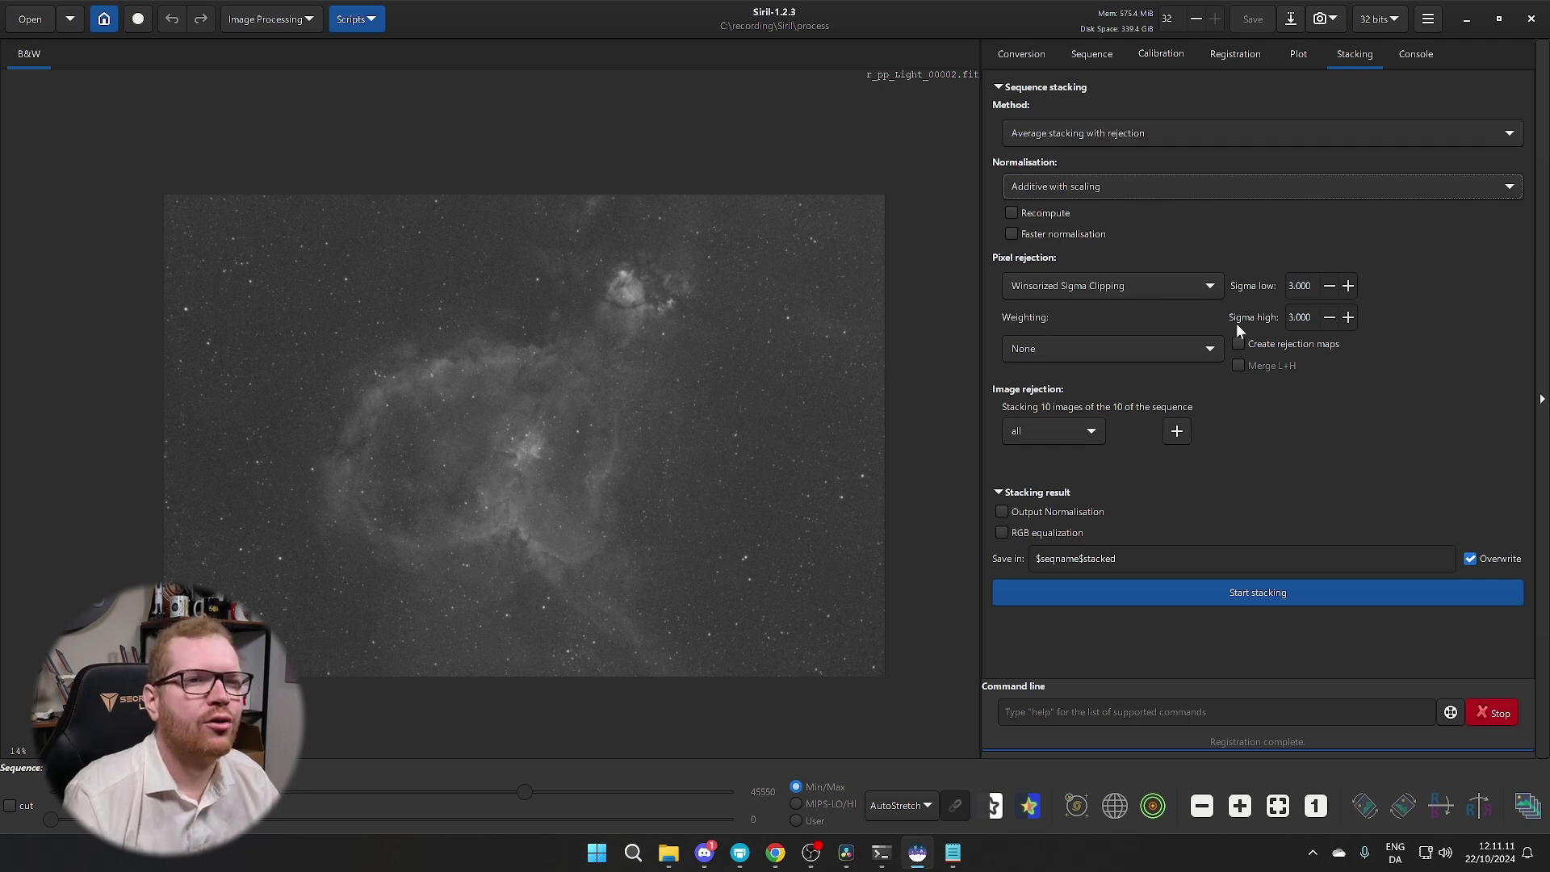
pyautogui.click(1063, 425)
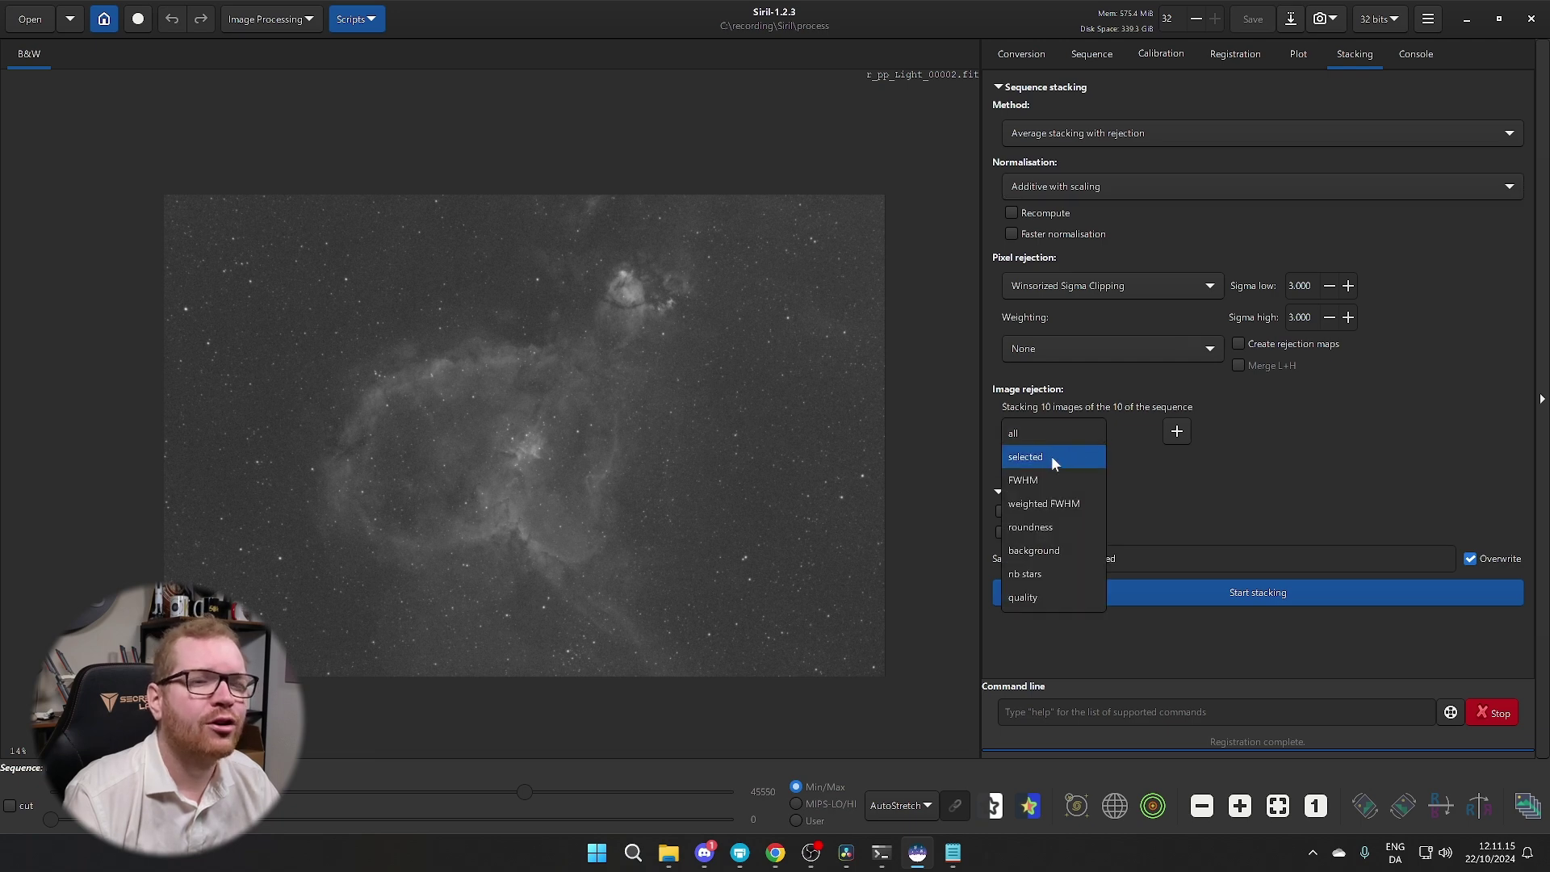
pyautogui.click(1051, 457)
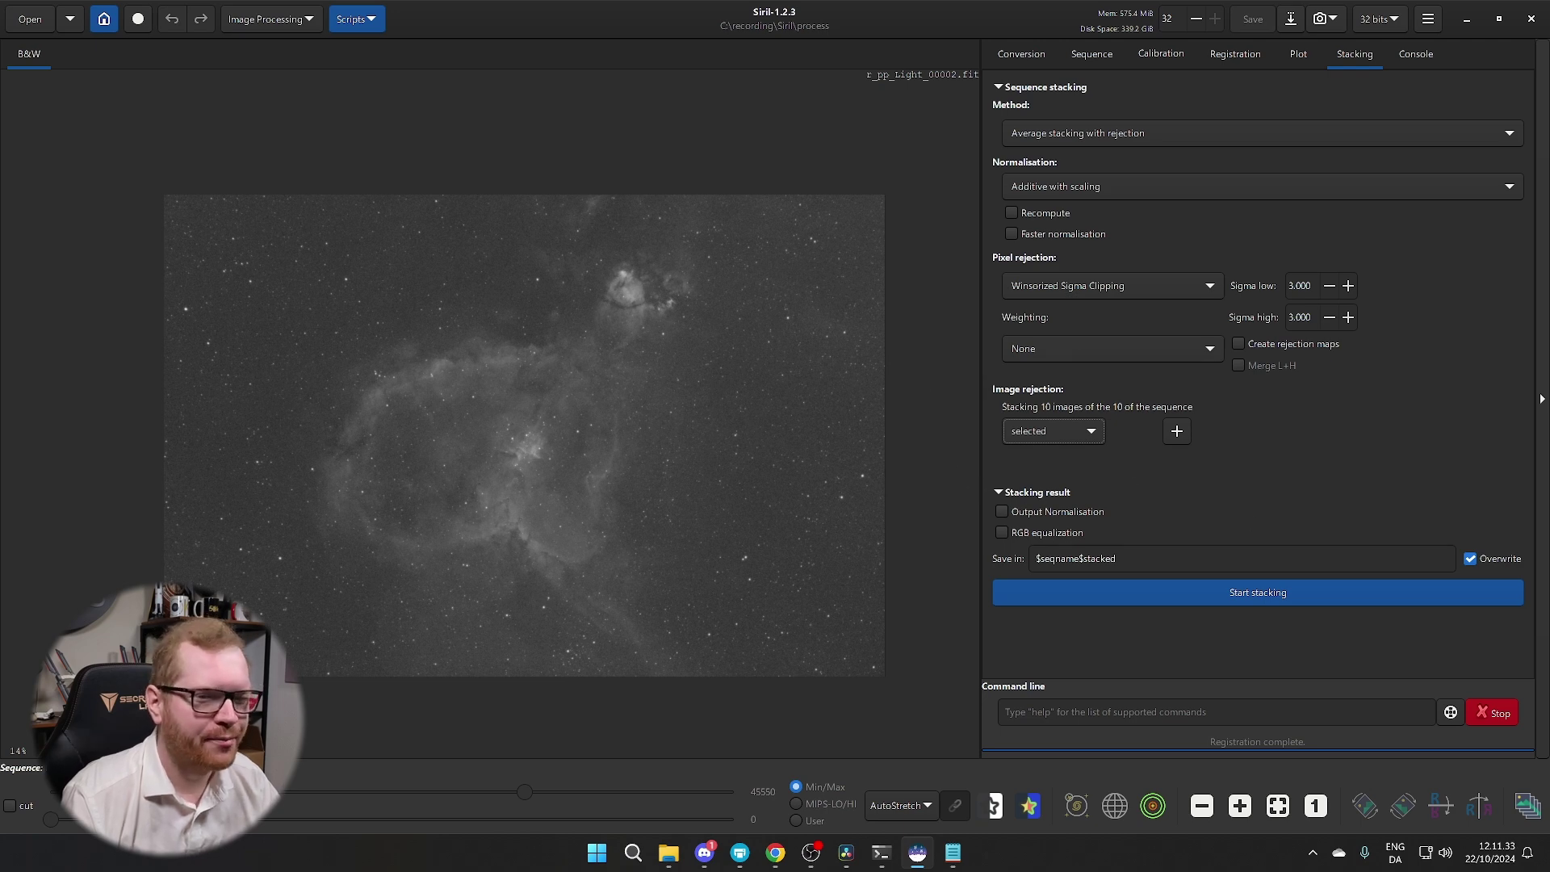
pyautogui.click(1254, 594)
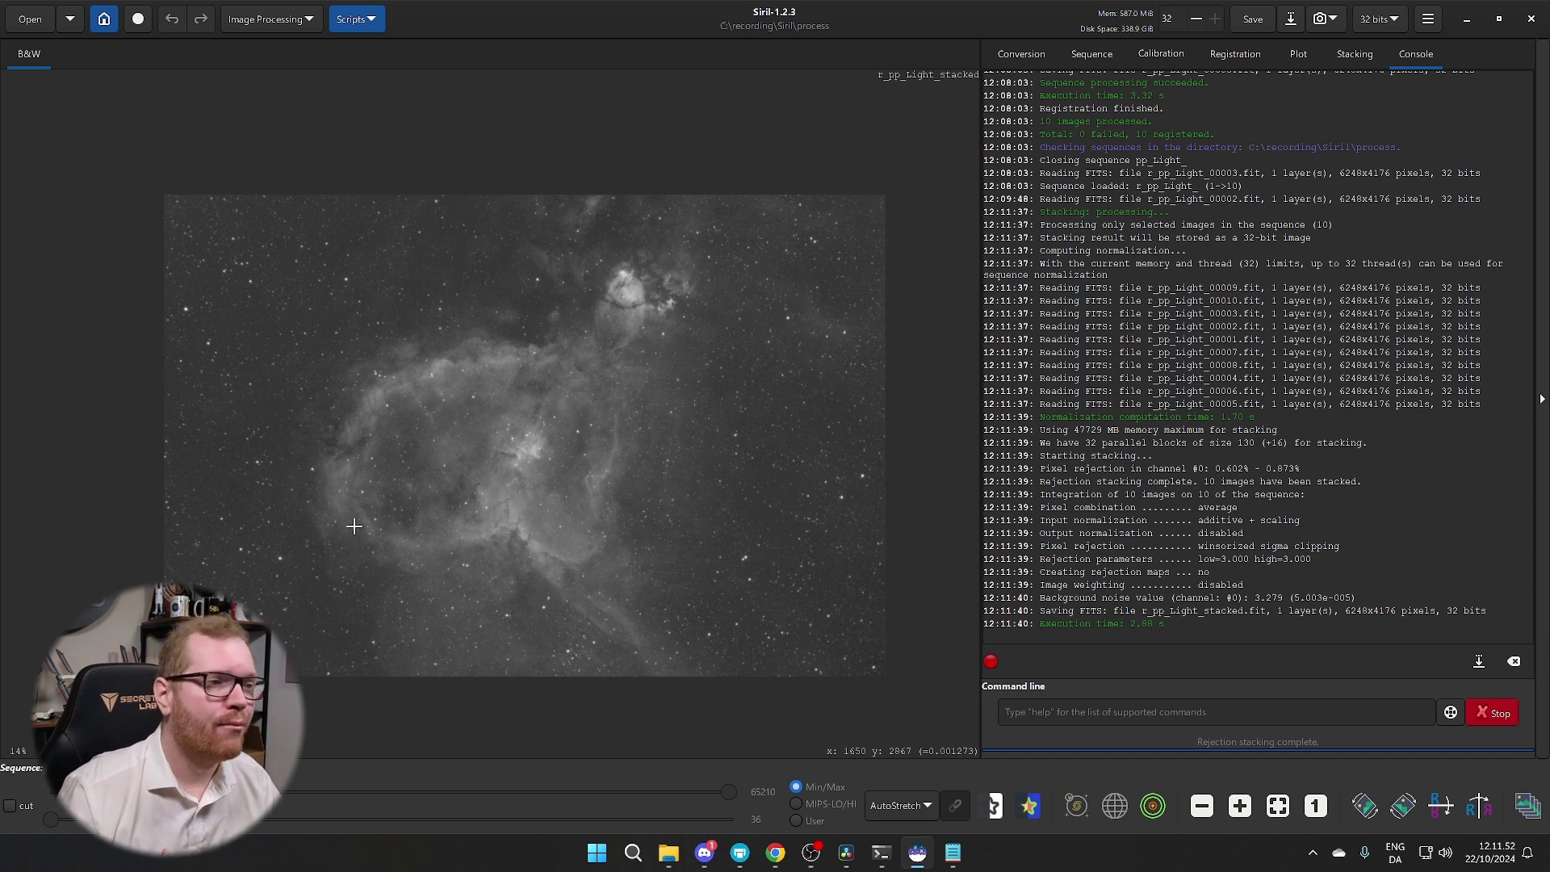
# Switch to File Explorer and select Master H.fit, Master O.fit and Master S.fit in the Siril folder
pyautogui.click(1024, 54)
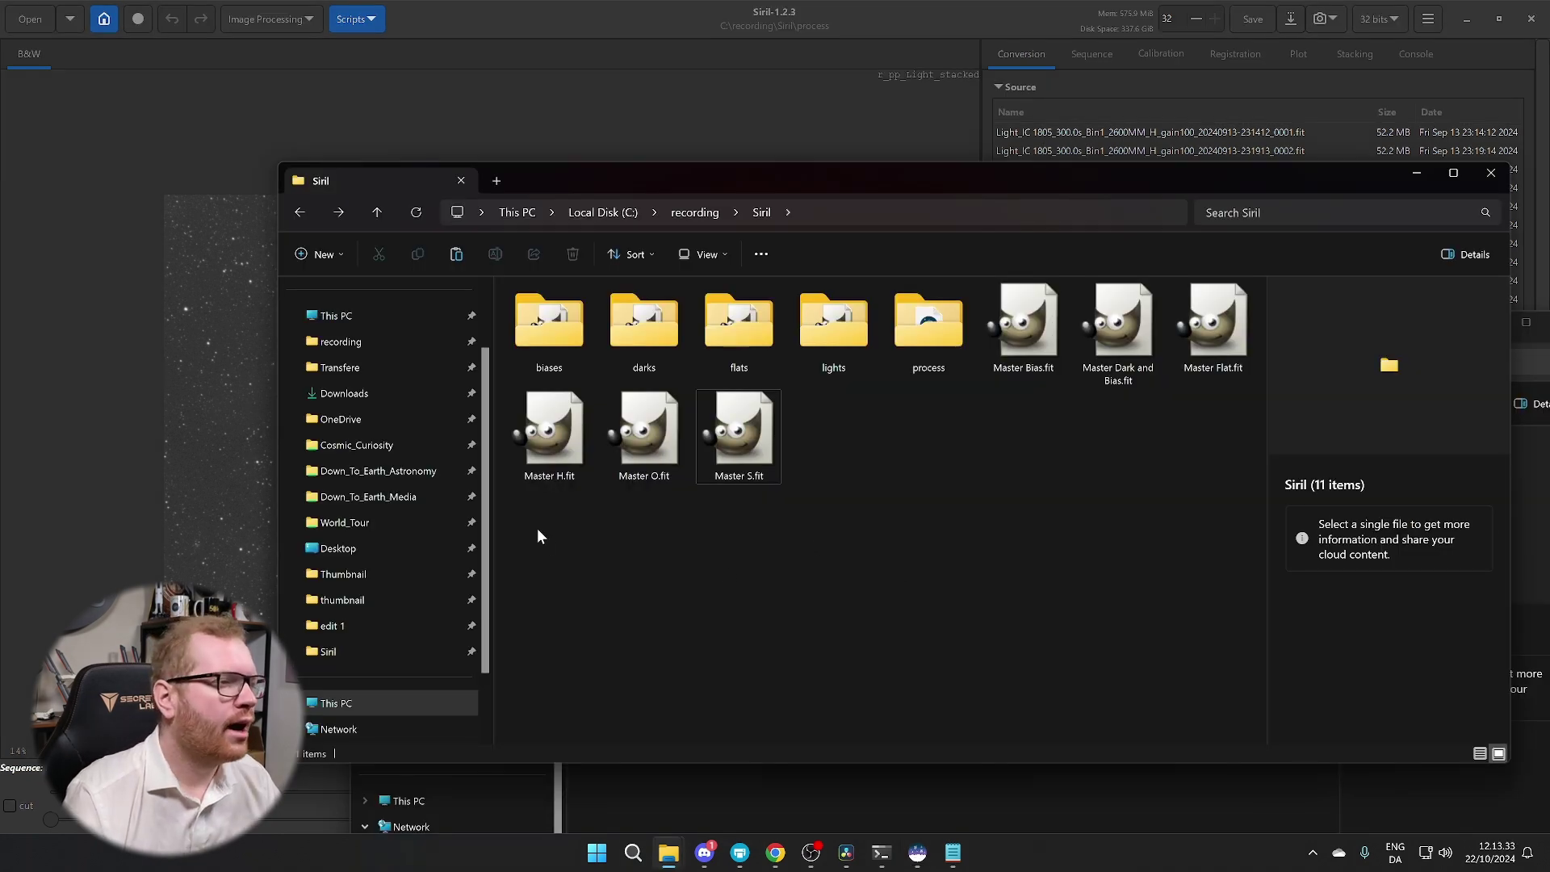
pyautogui.click(537, 454)
pyautogui.keyDown('ctrl'); pyautogui.click(656, 423); pyautogui.keyUp('ctrl')
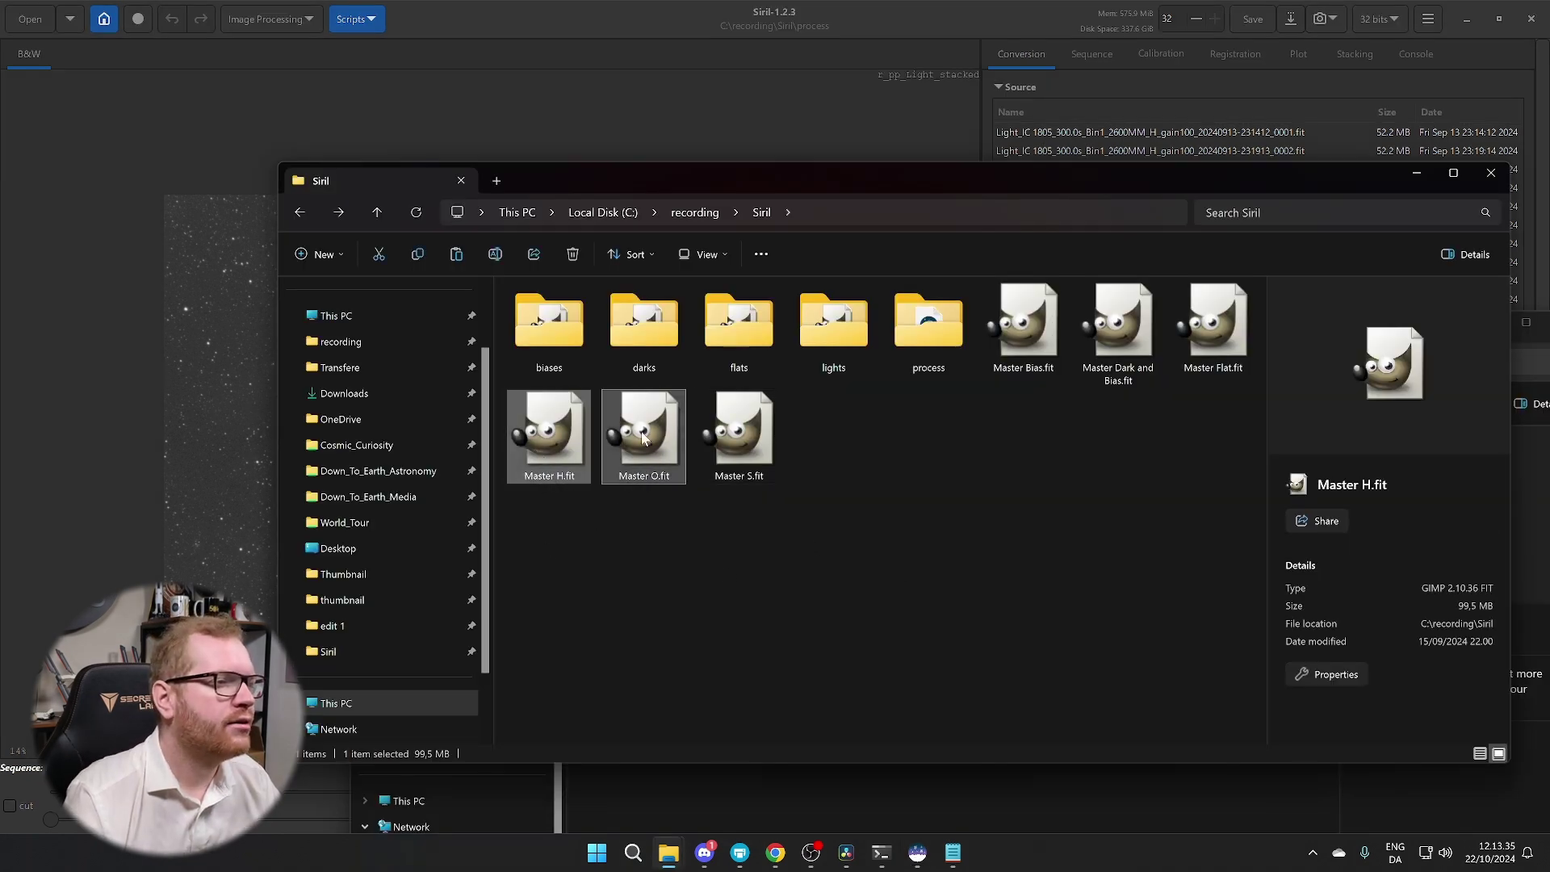
pyautogui.keyDown('ctrl'); pyautogui.click(748, 433); pyautogui.keyUp('ctrl')
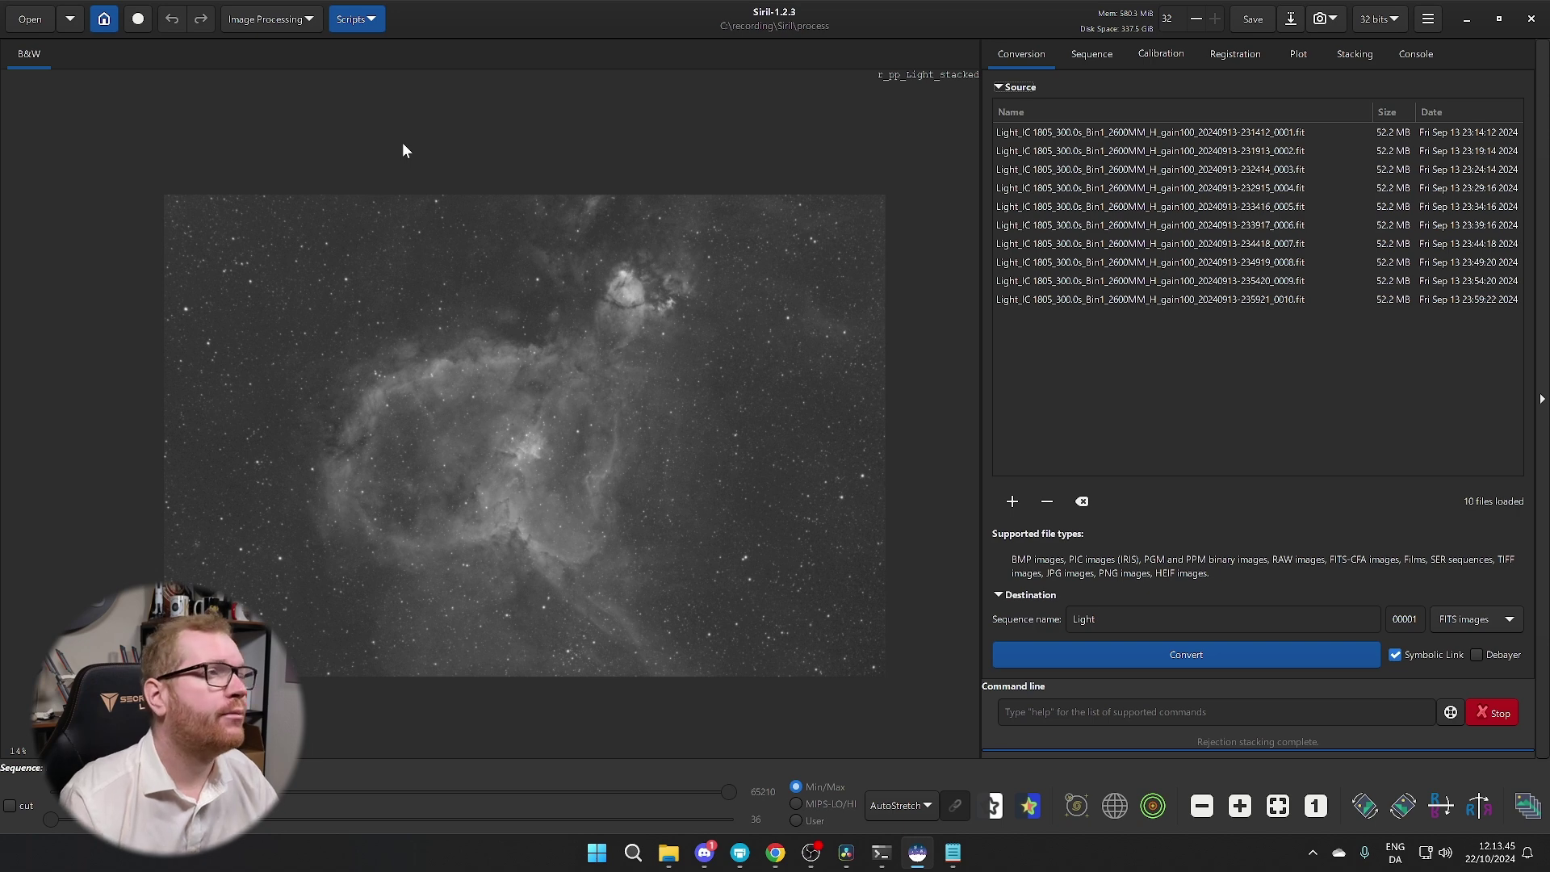
# Start RGB Compositing and load Master S.fit from the Siril folder as the red layer
pyautogui.click(370, 19)
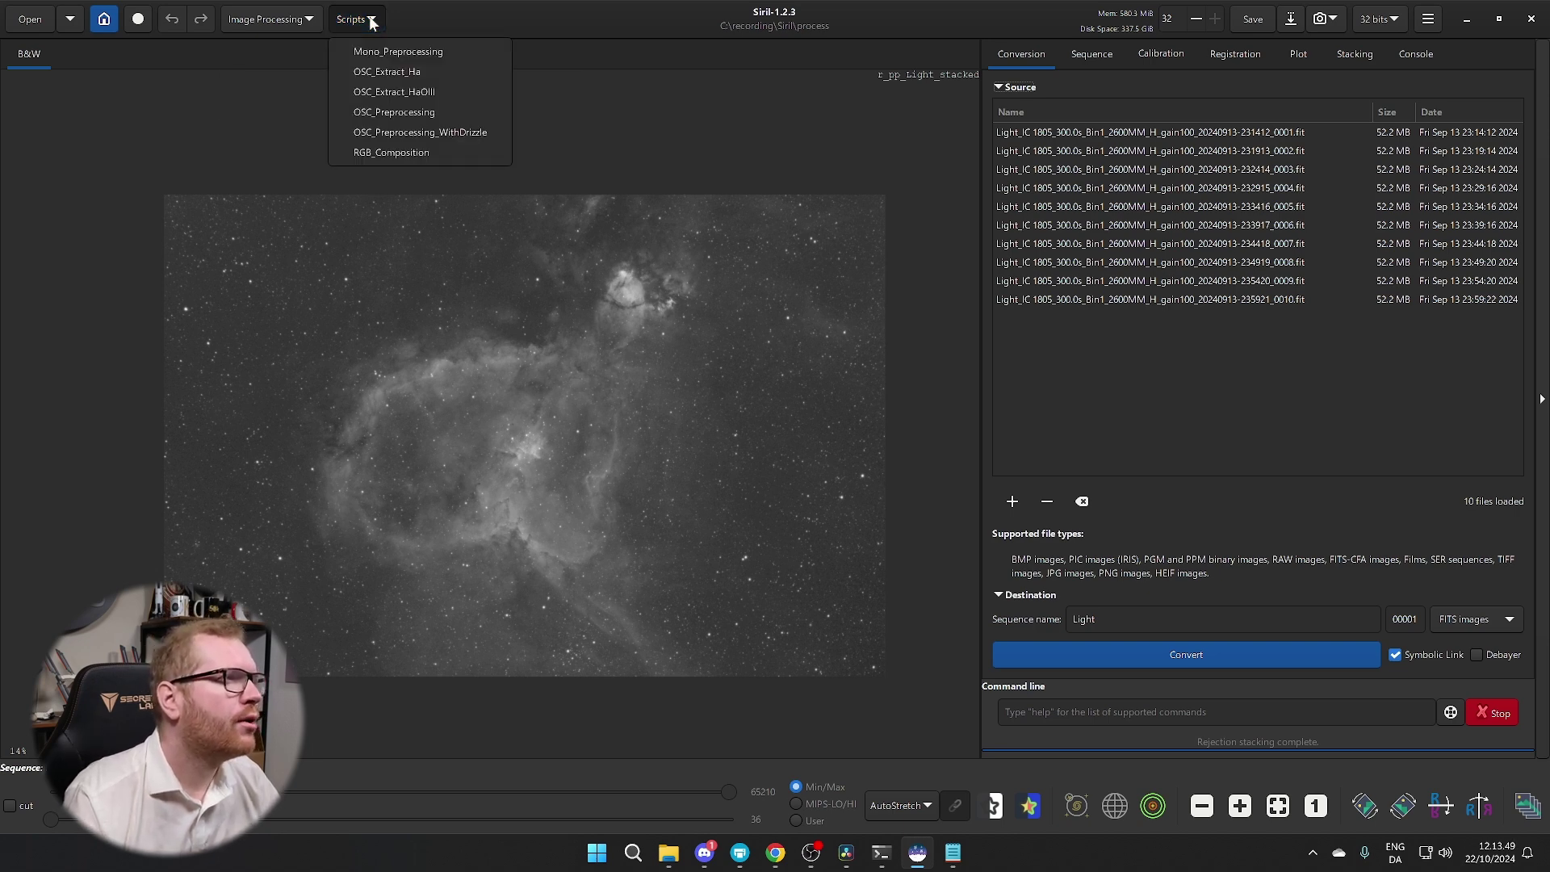
pyautogui.click(293, 22)
pyautogui.click(293, 23)
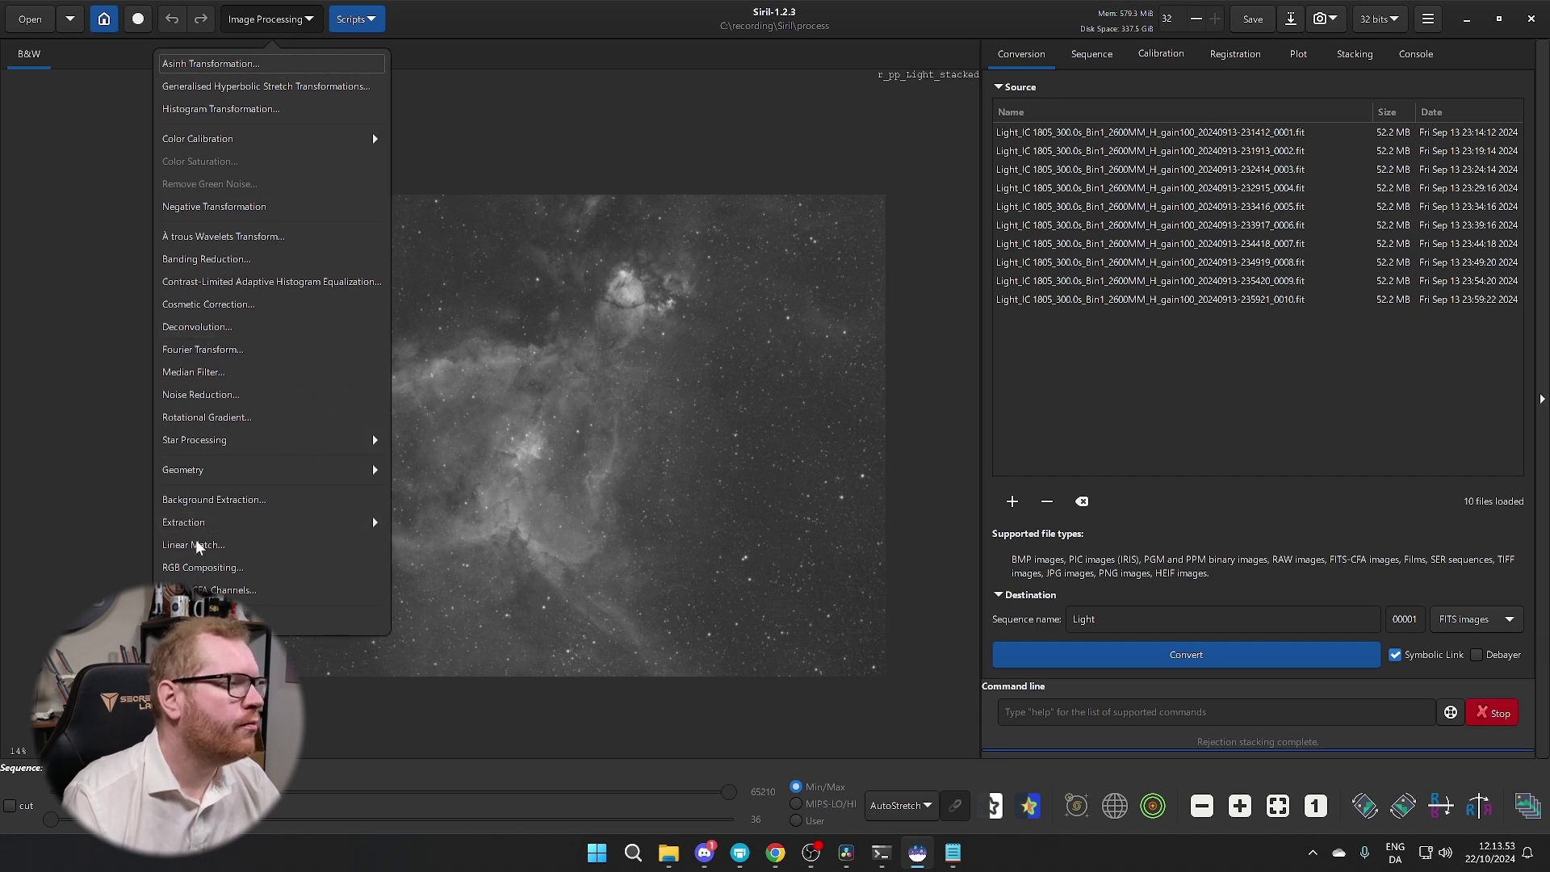
pyautogui.click(203, 568)
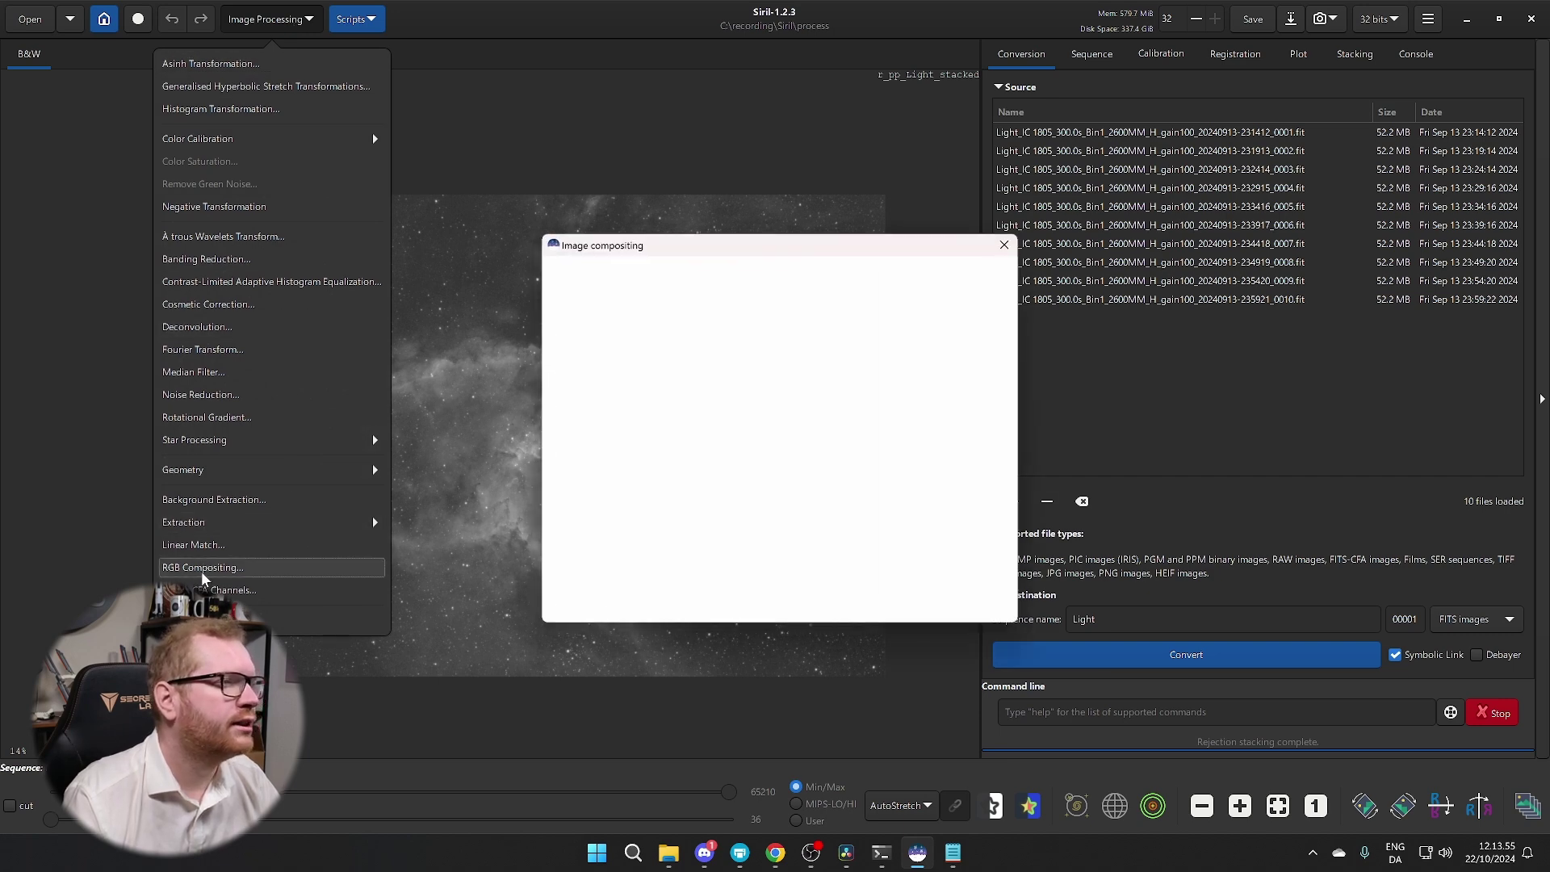
pyautogui.moveTo(673, 245); pyautogui.dragTo(737, 241)
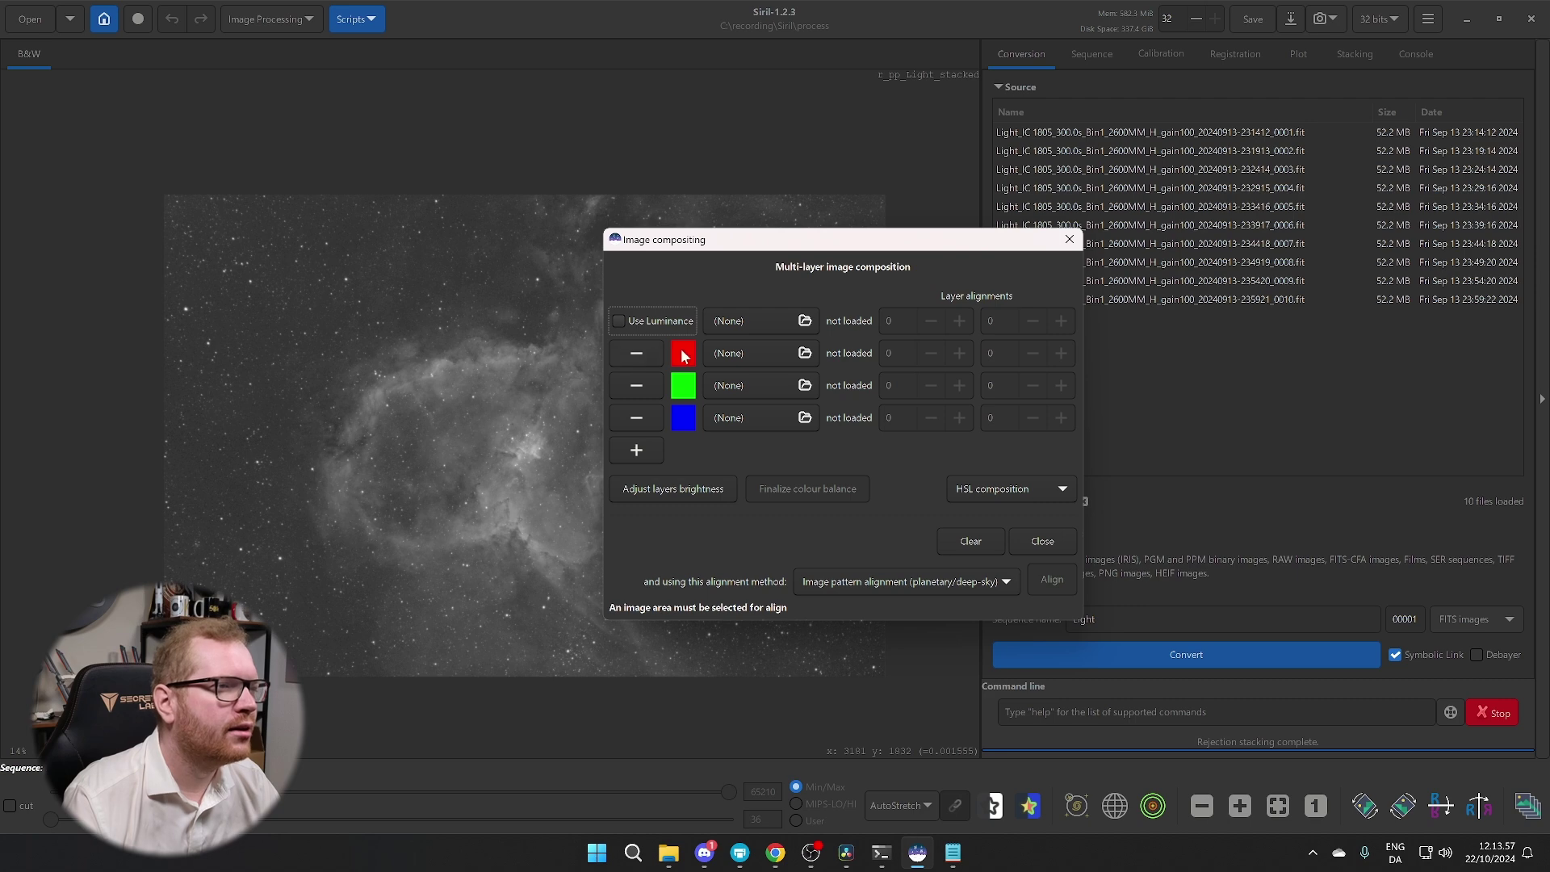
pyautogui.click(805, 354)
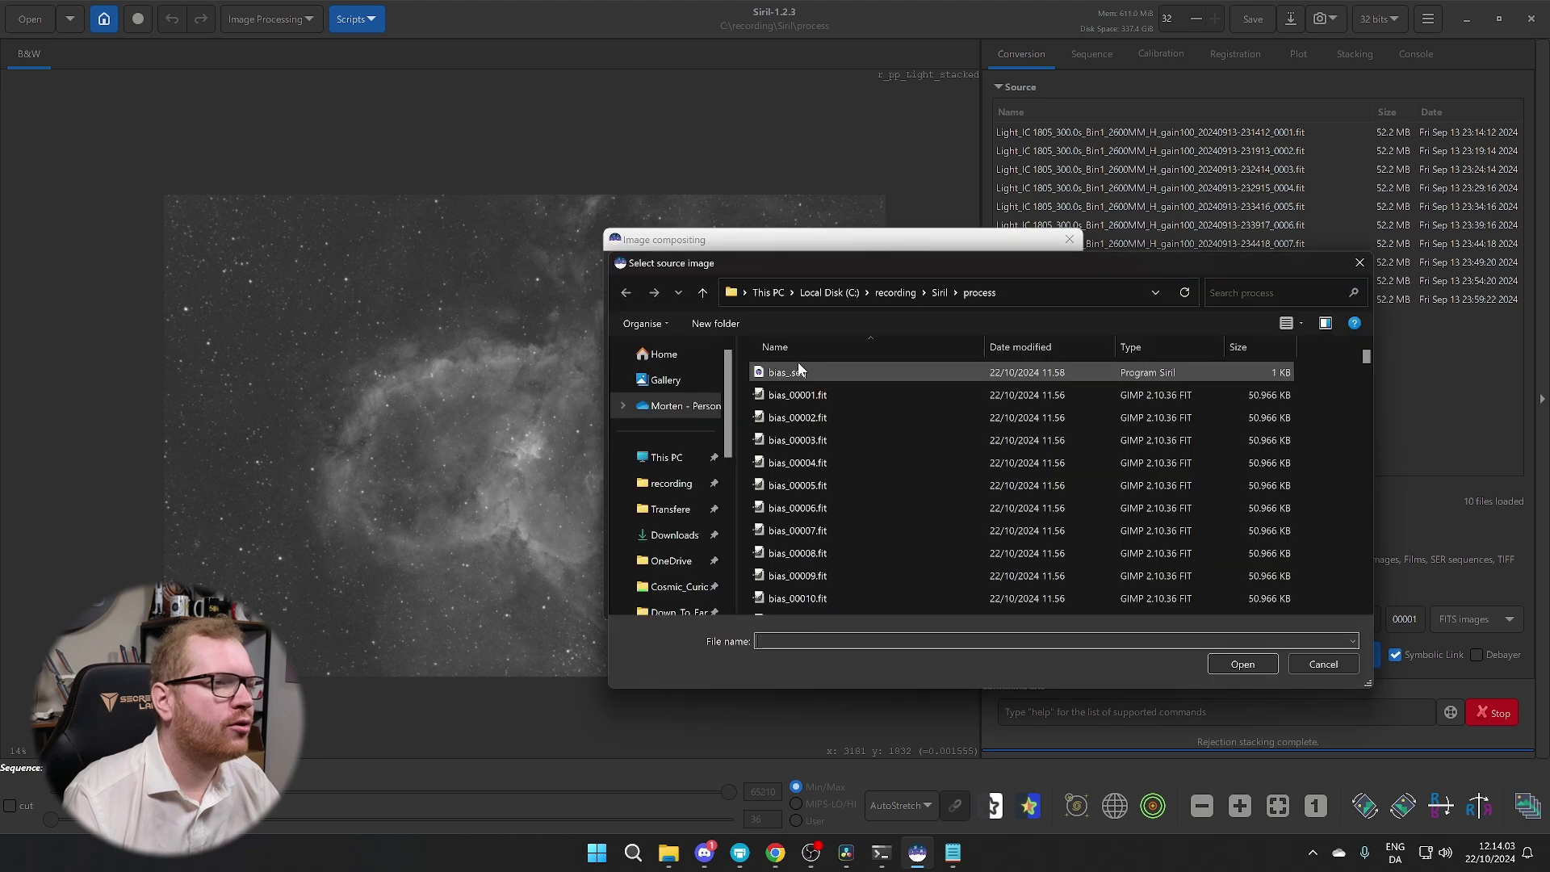
pyautogui.click(931, 293)
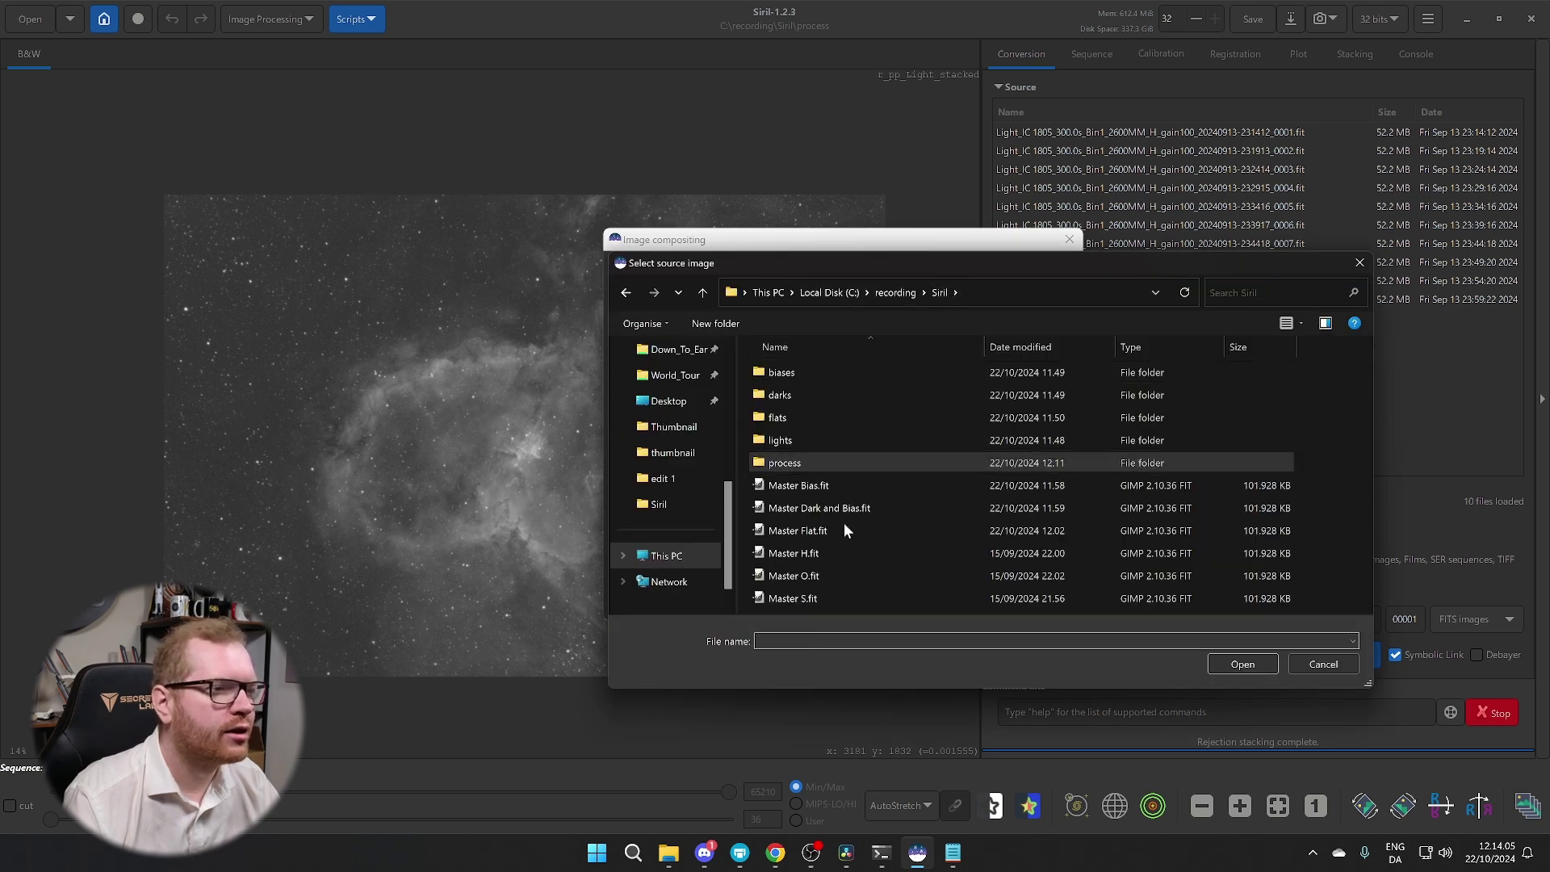
pyautogui.click(821, 597)
pyautogui.click(1242, 664)
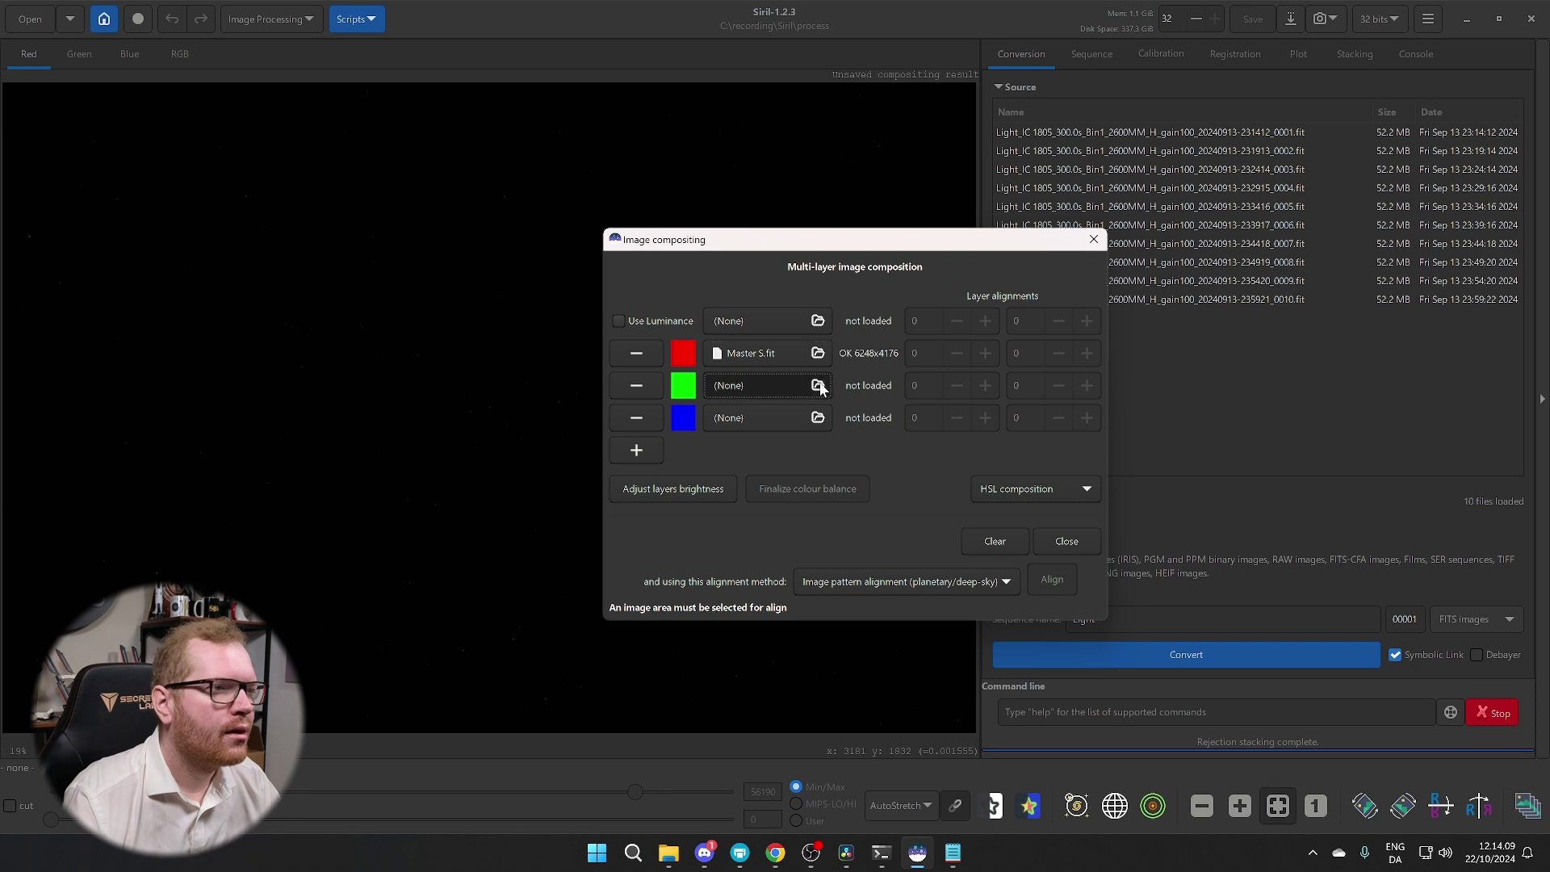
# Load Master H.fit as the green layer and Master O.fit as the blue layer of the composition
pyautogui.click(806, 385)
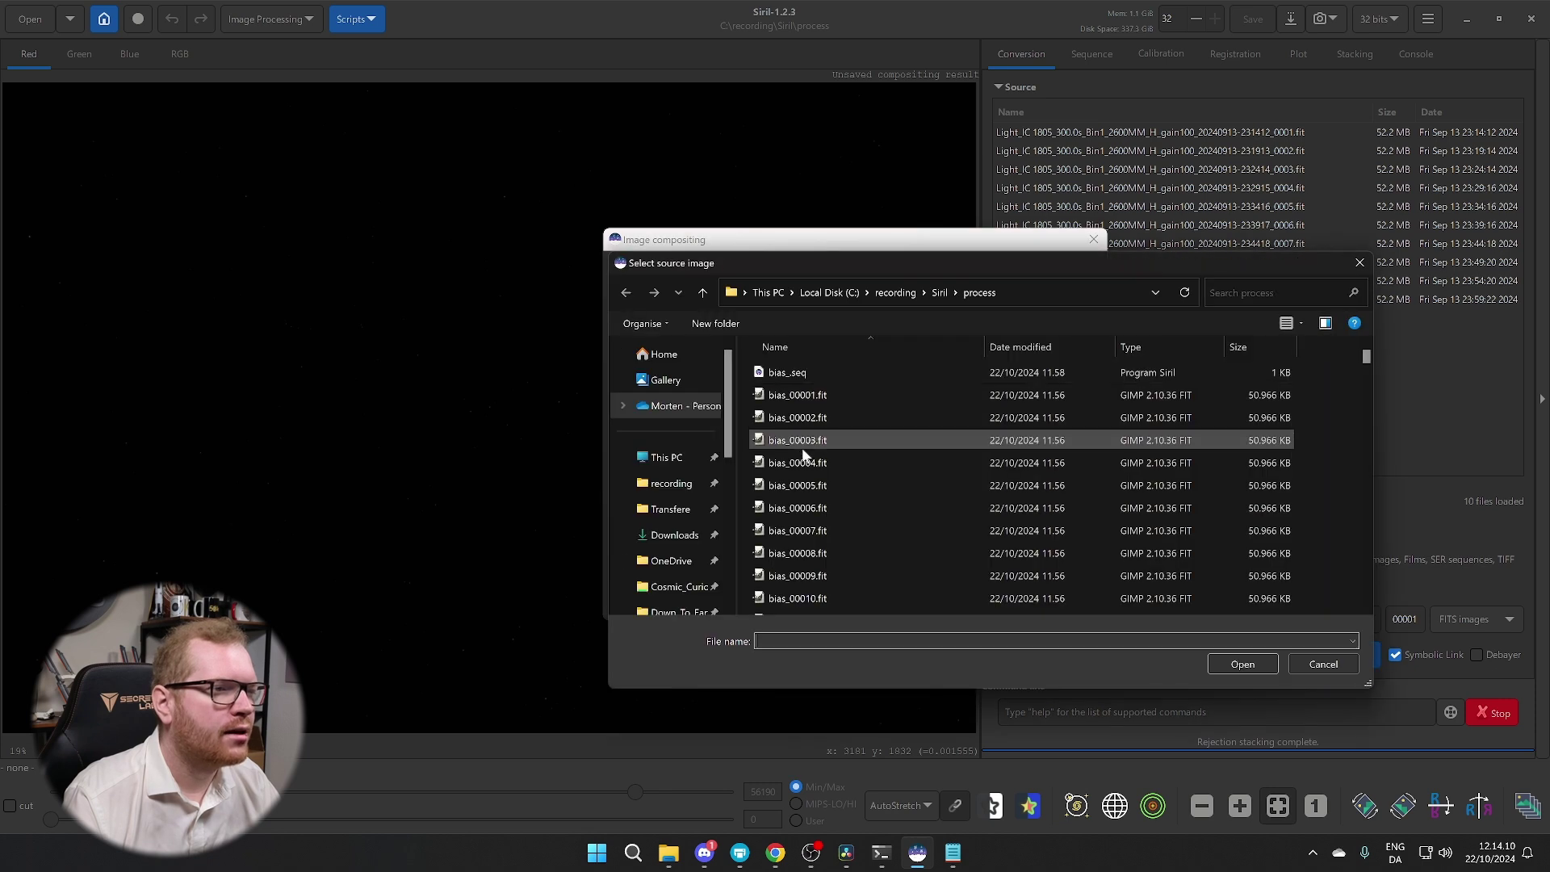
pyautogui.click(935, 292)
pyautogui.click(816, 578)
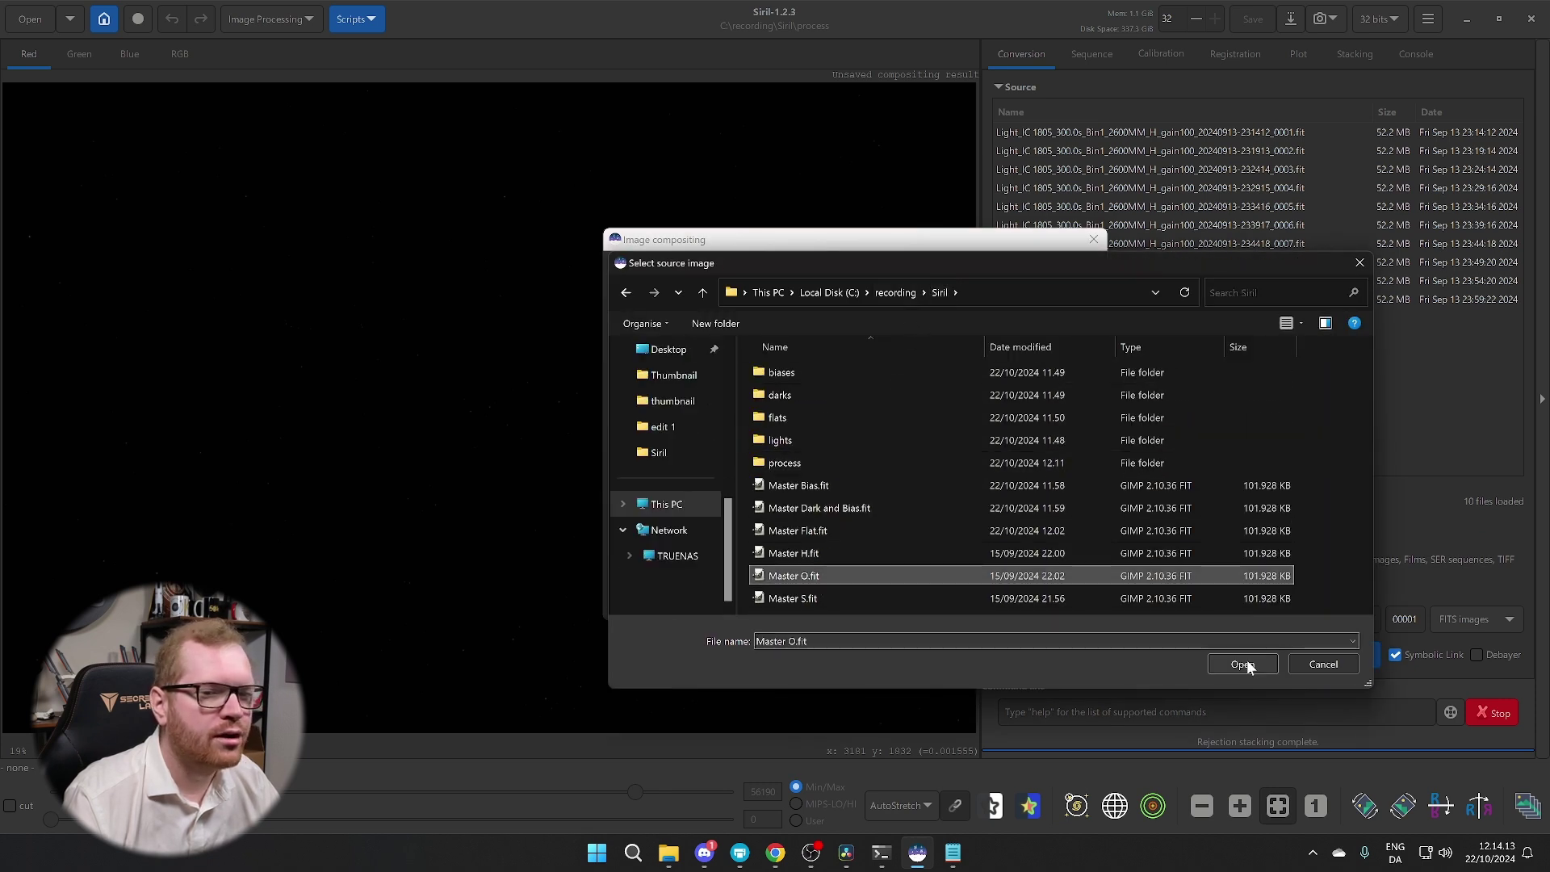
pyautogui.click(791, 553)
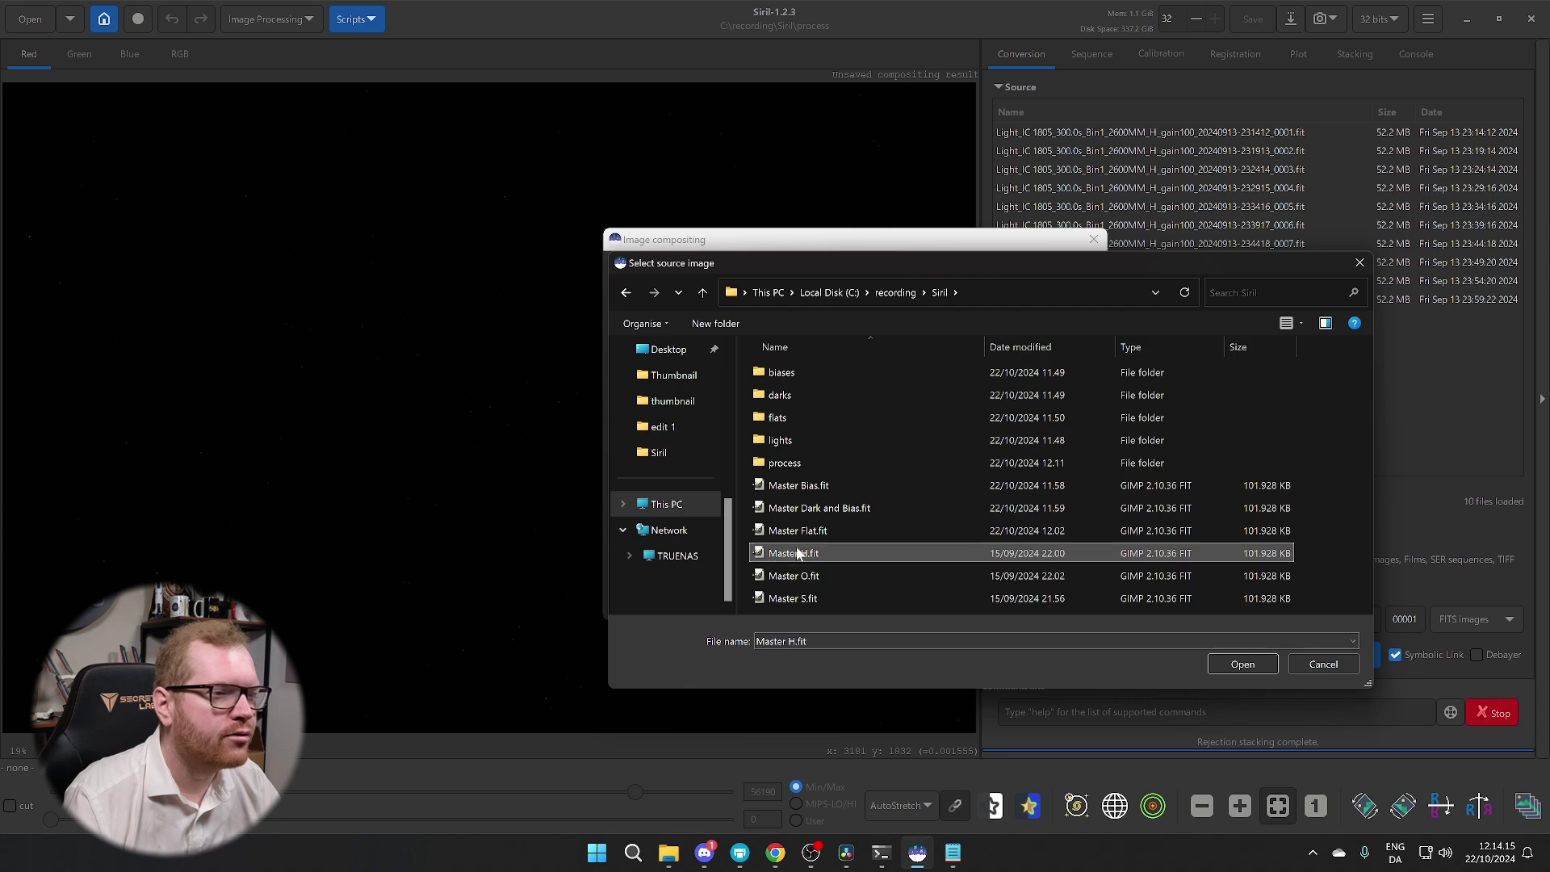
pyautogui.click(1241, 663)
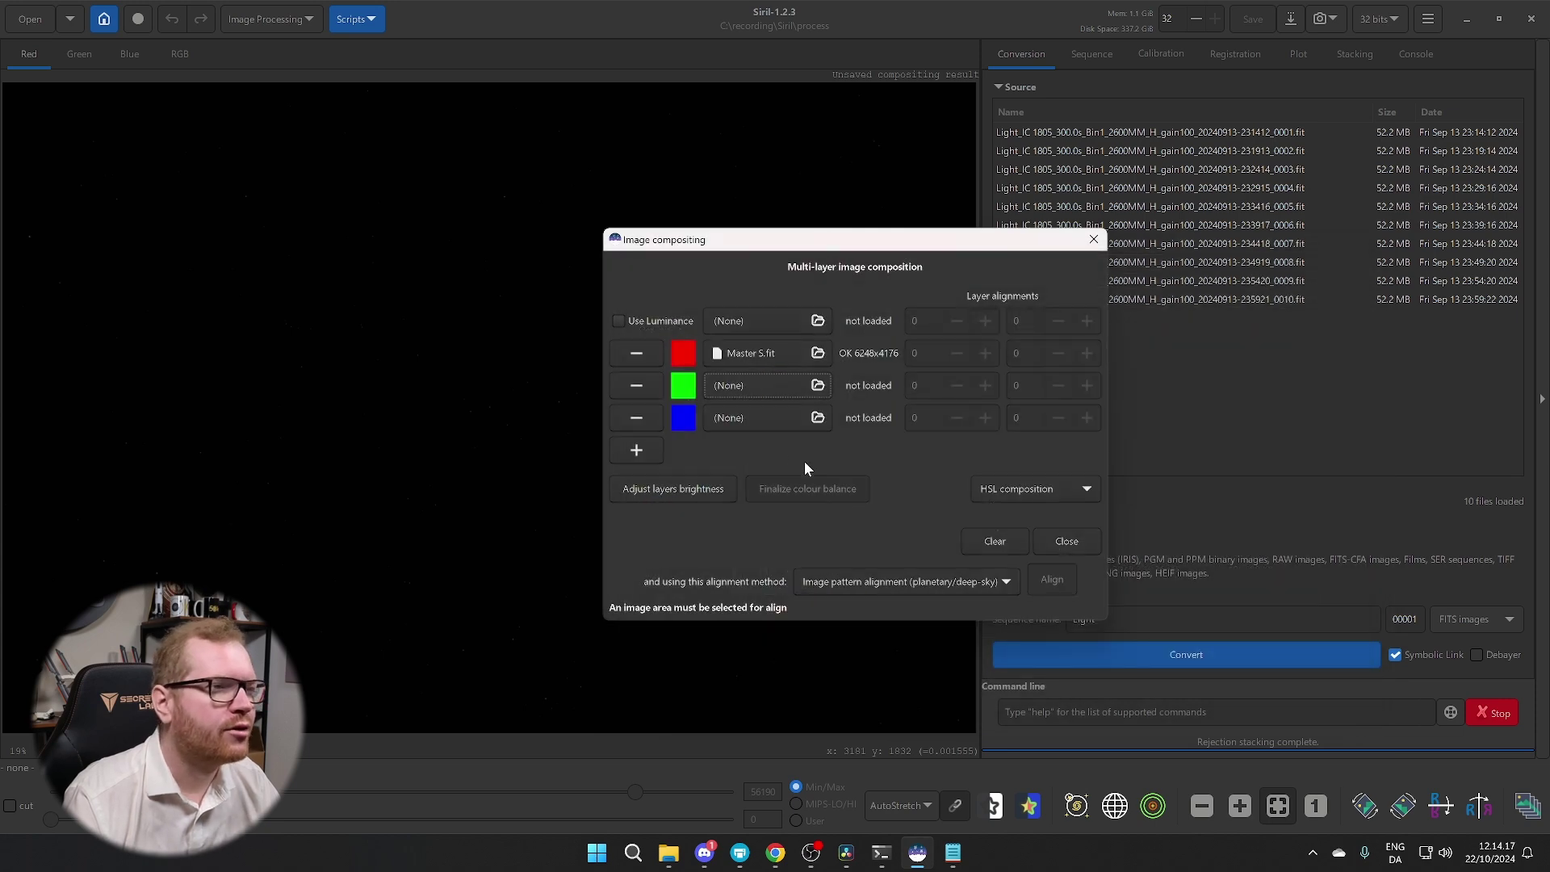
pyautogui.click(817, 420)
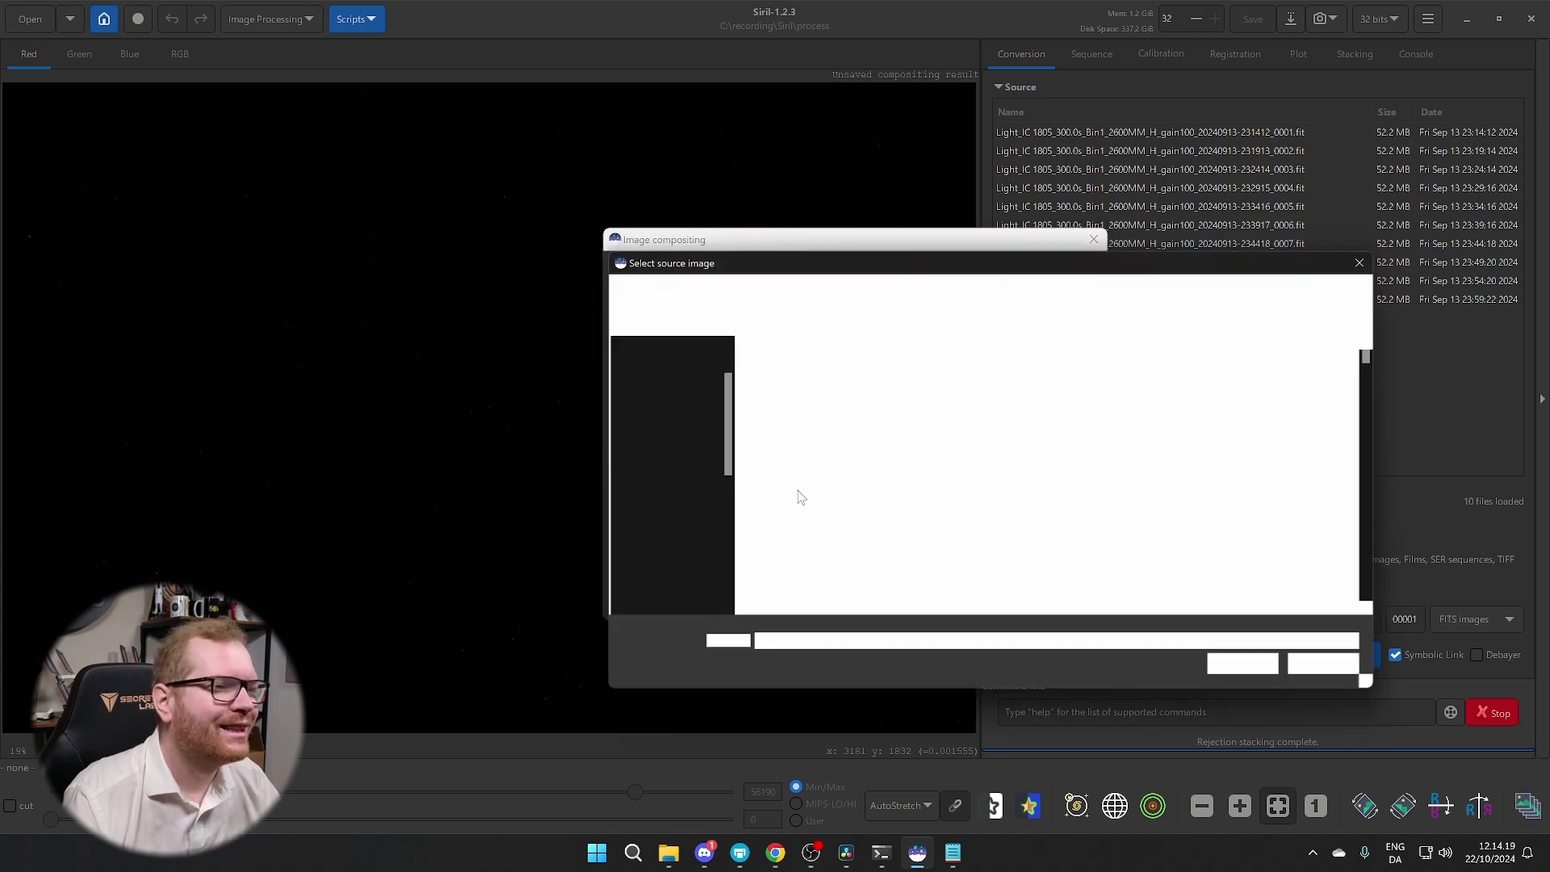
pyautogui.click(939, 292)
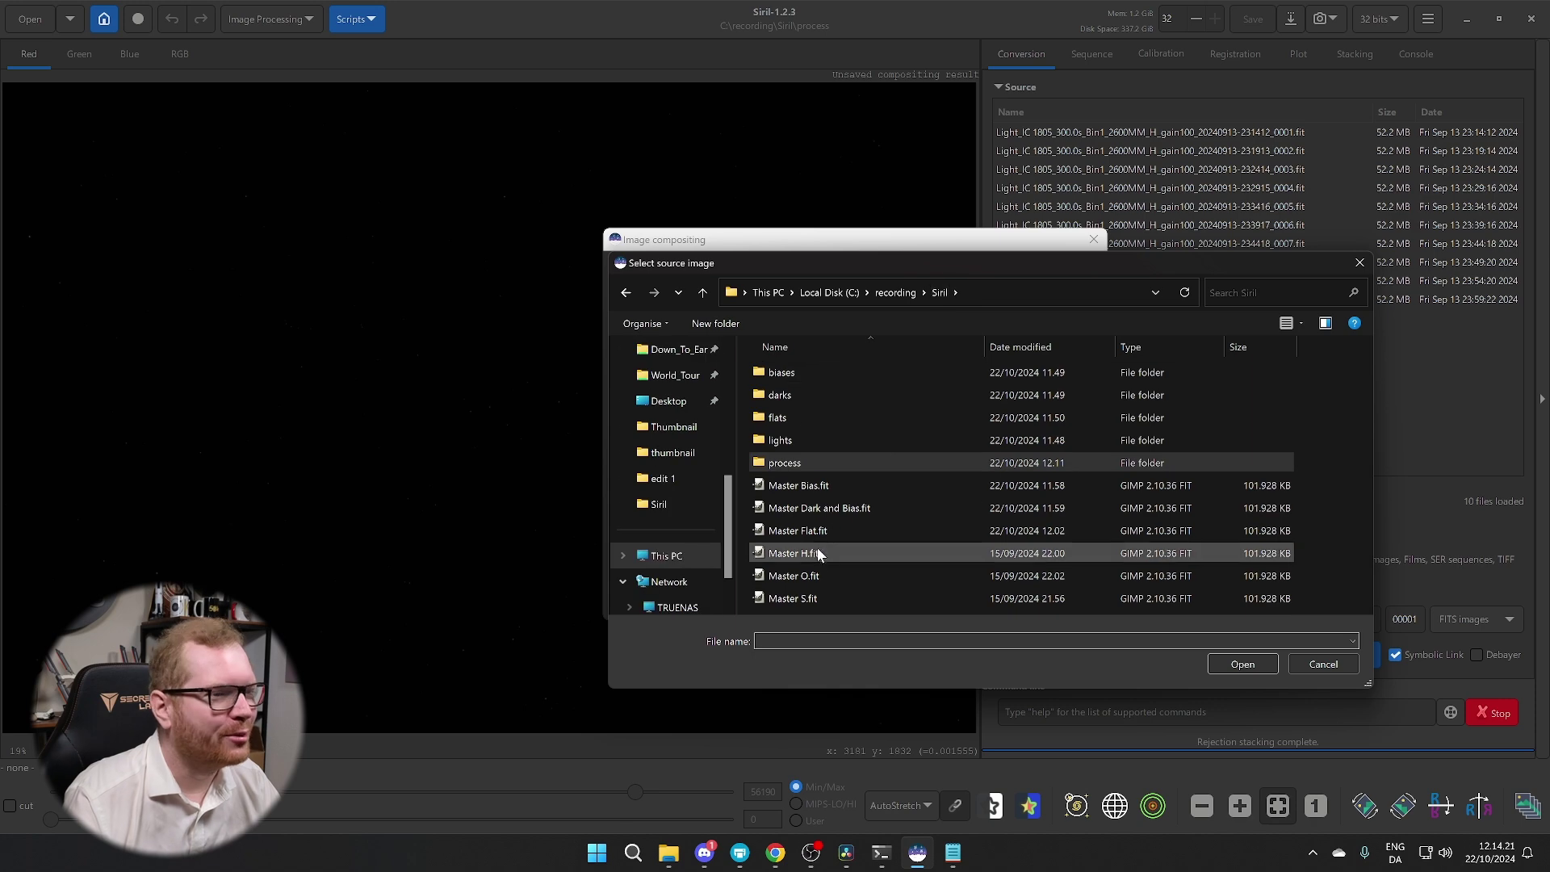
# Keep the AutoStretch preview mode and show the combined RGB view of the composition
pyautogui.click(900, 805)
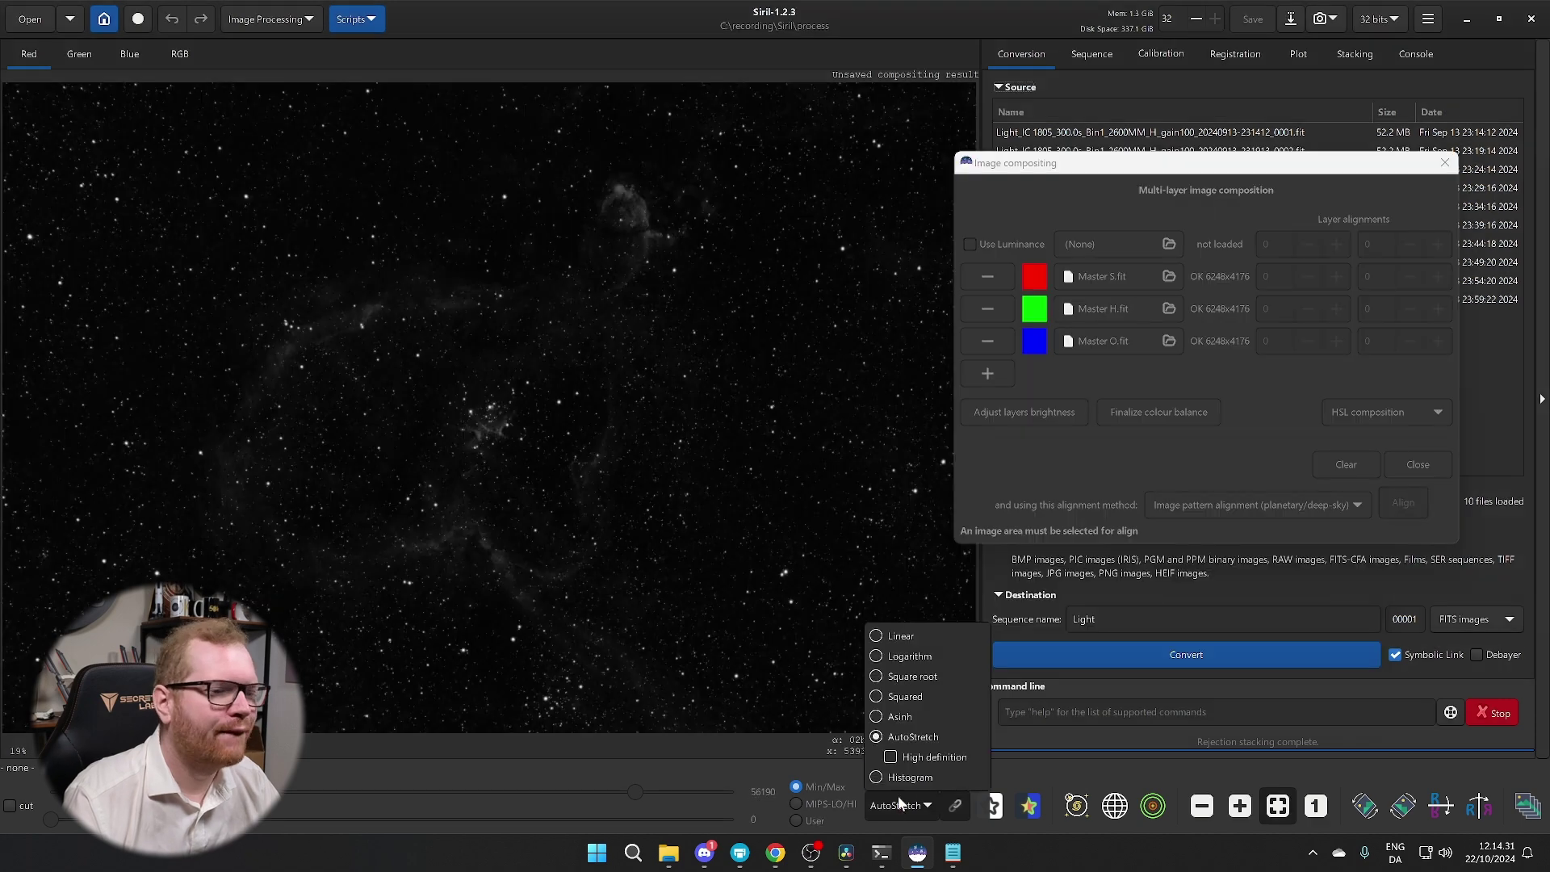
pyautogui.click(40, 60)
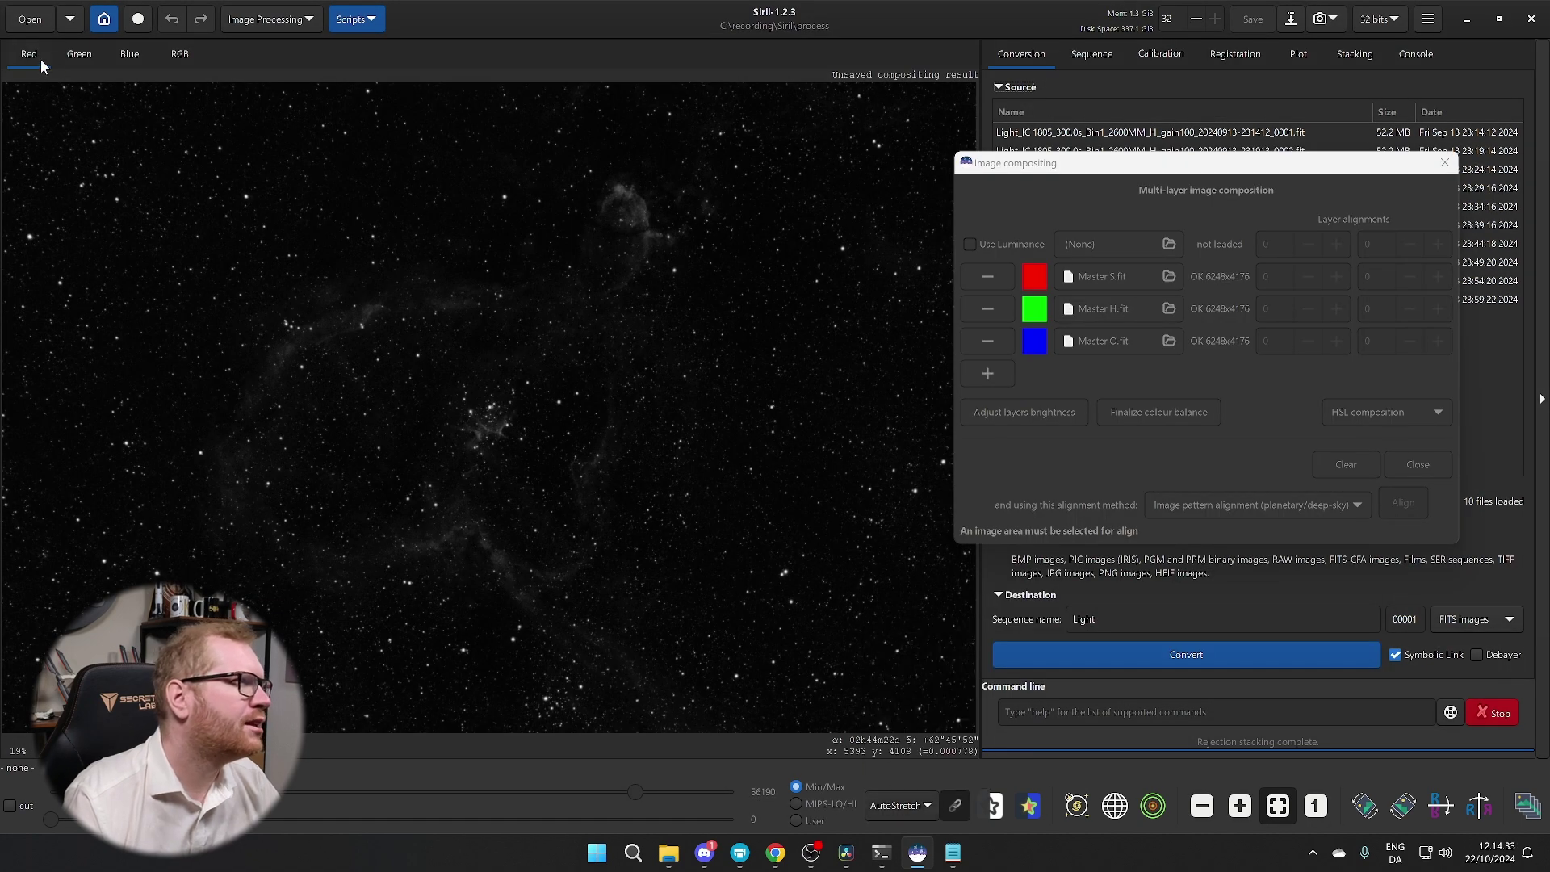
pyautogui.click(180, 54)
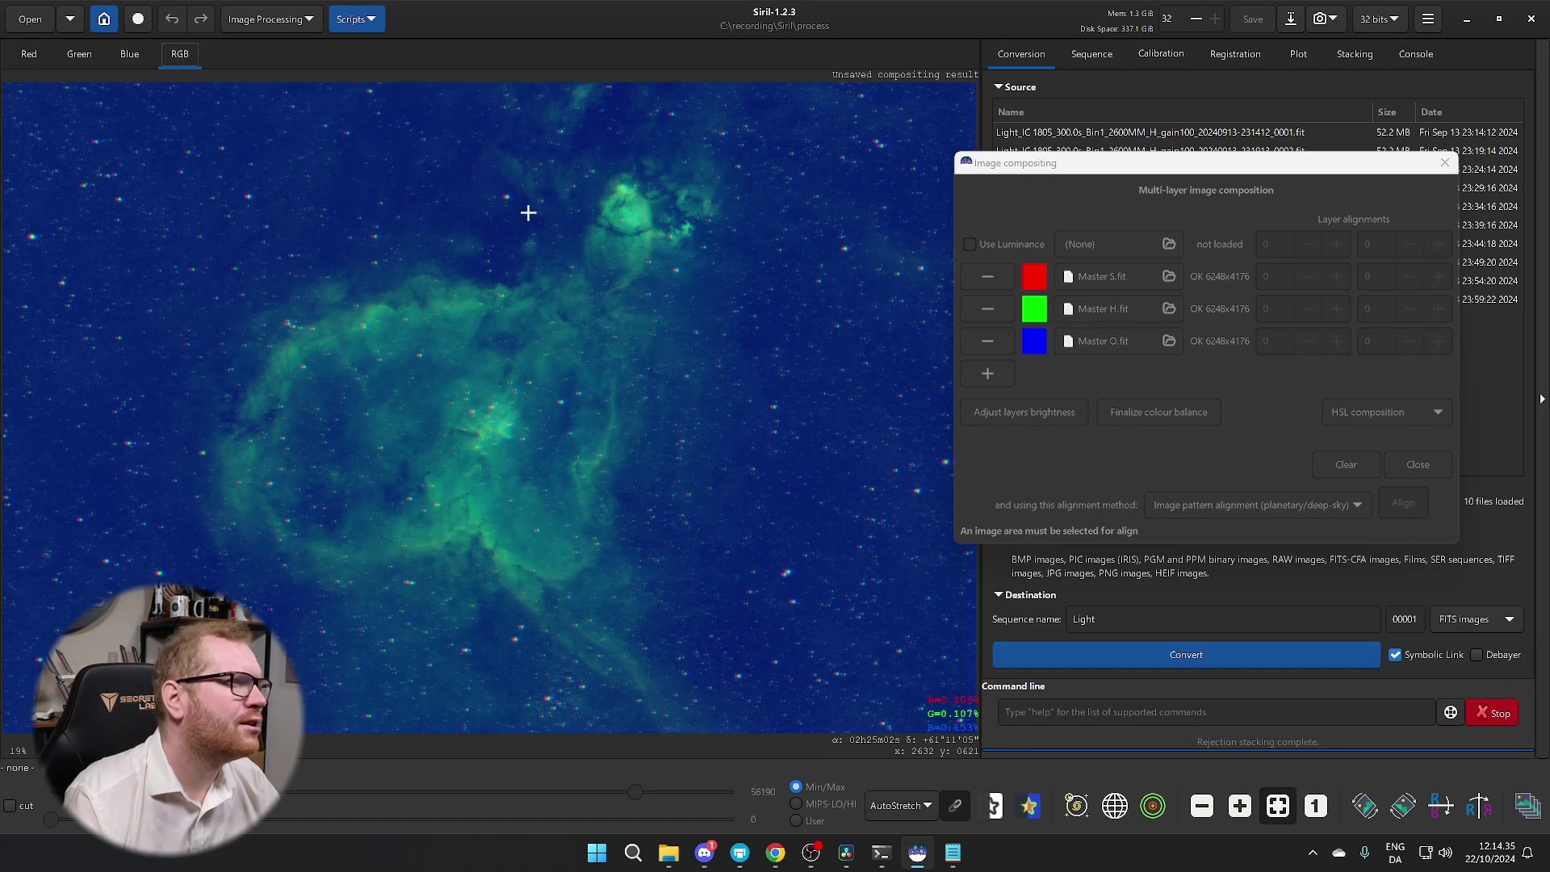
# Examine how well the stars of the red, green and blue layers line up across the composite
pyautogui.scroll(6, 760, 453)
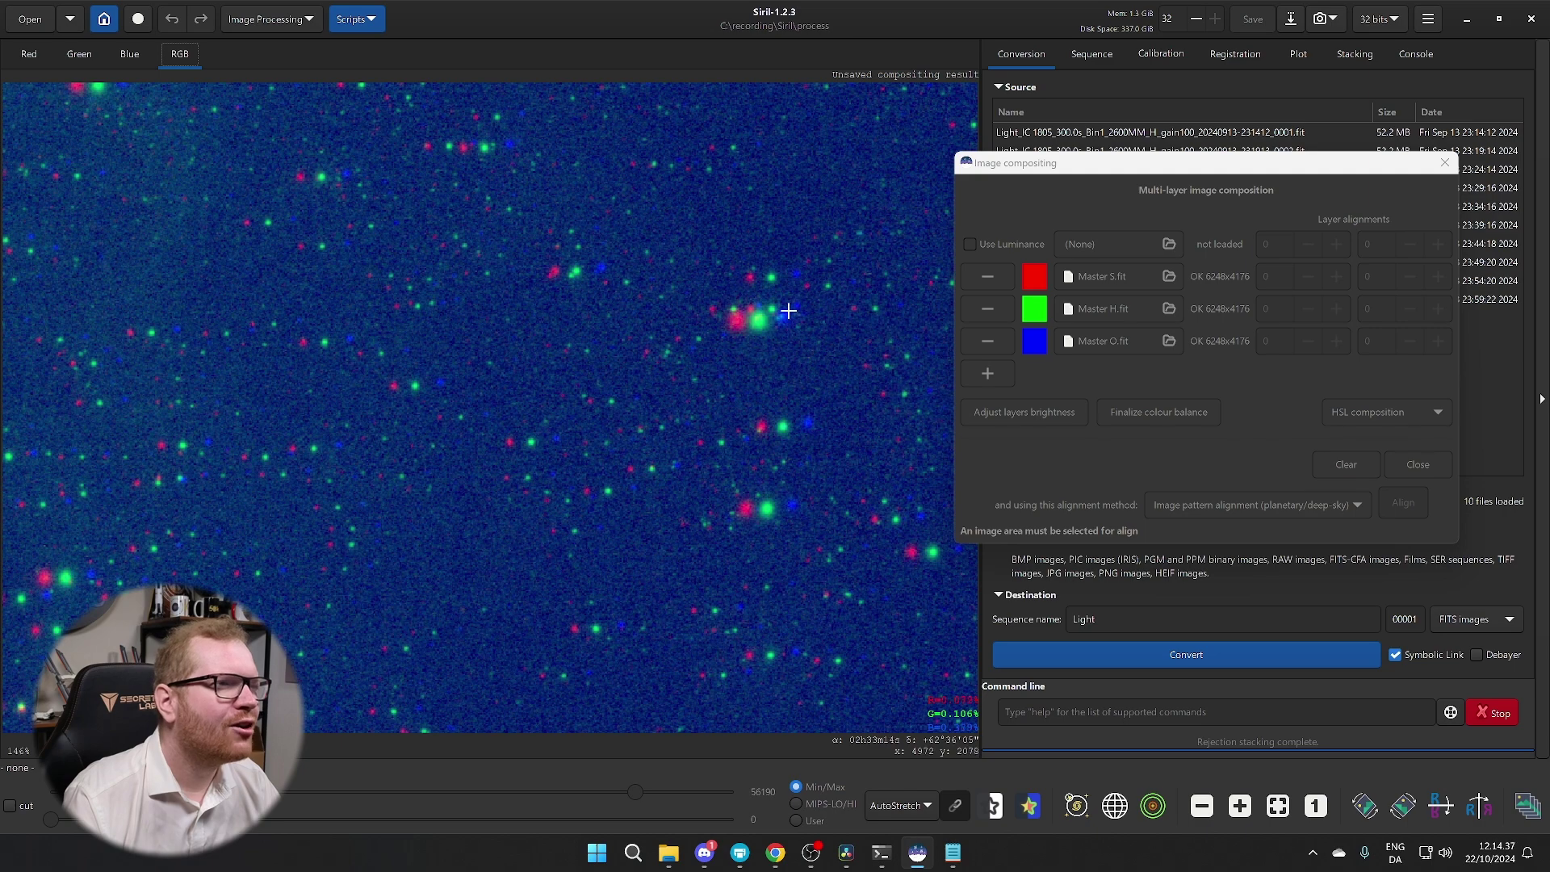
pyautogui.scroll(2, 777, 472)
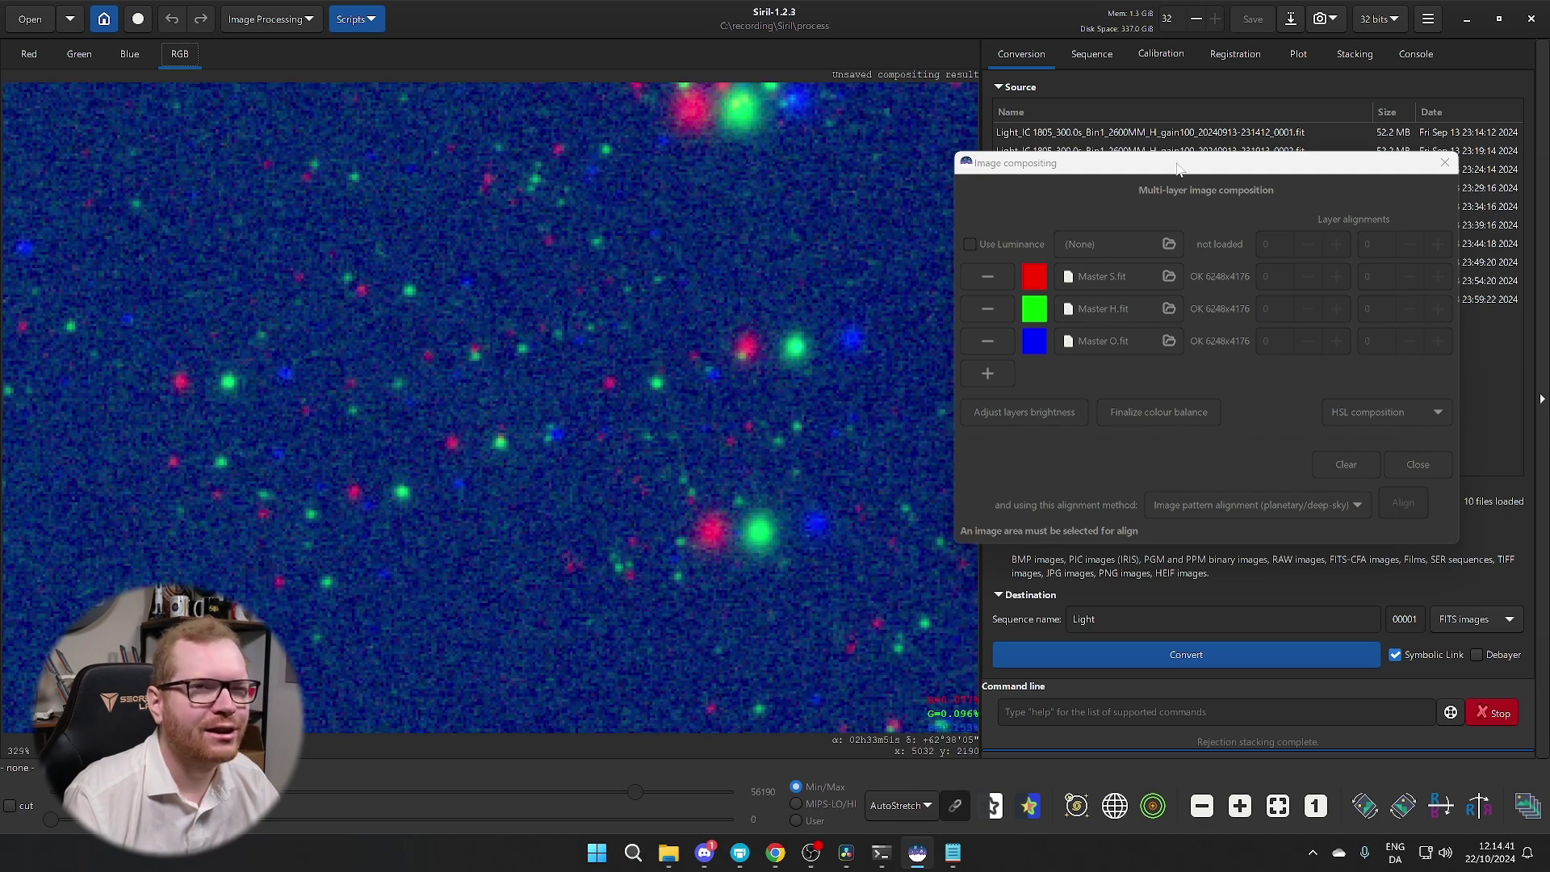
pyautogui.moveTo(1174, 171); pyautogui.dragTo(1222, 245)
pyautogui.scroll(-4, 686, 379)
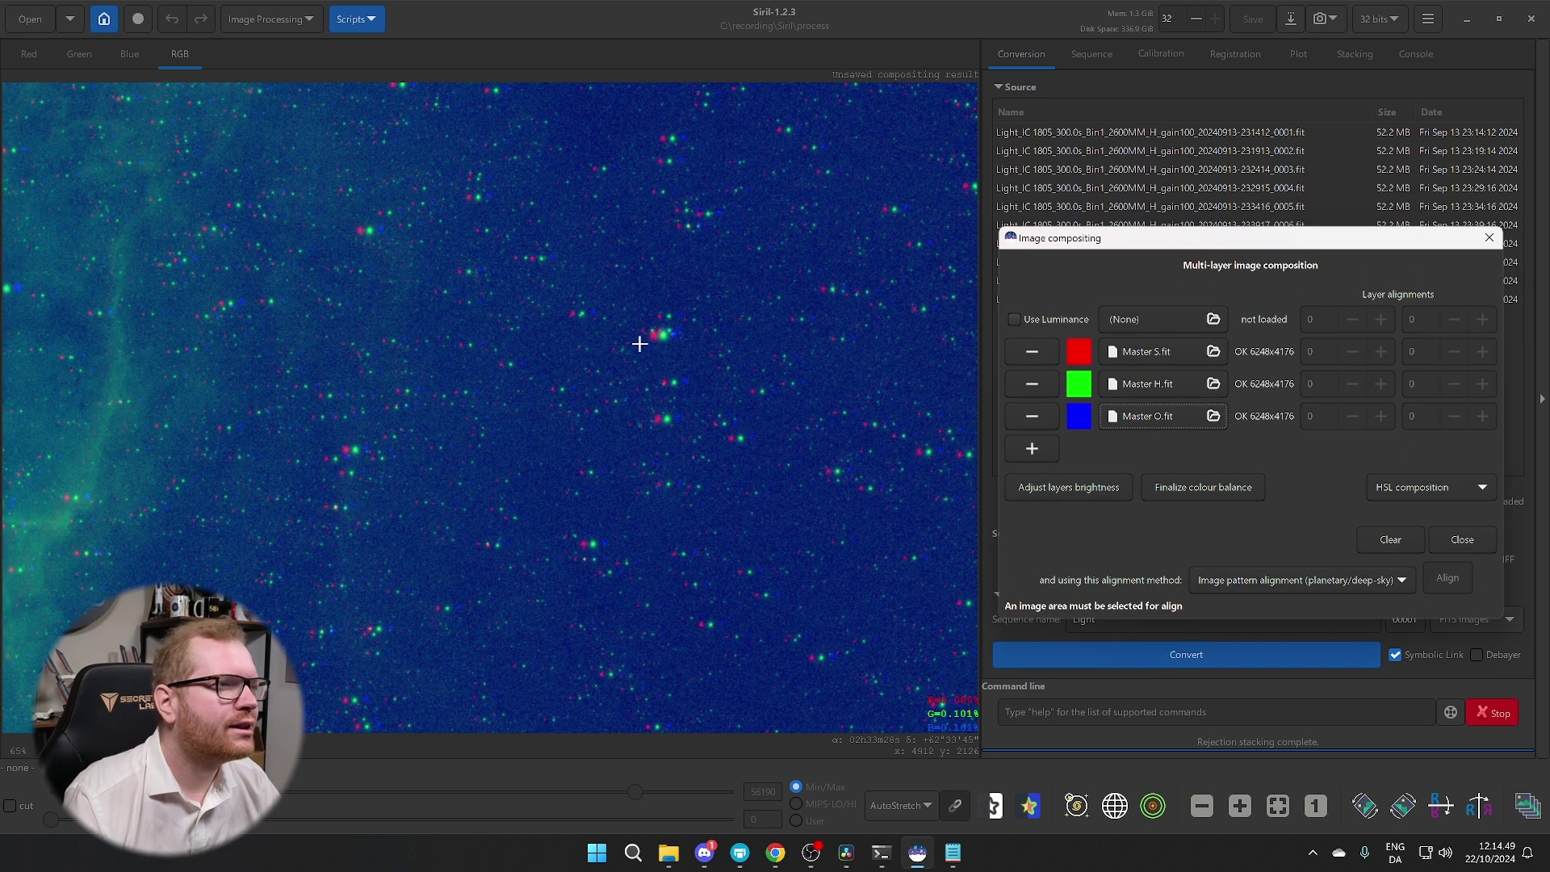
pyautogui.scroll(-1, 667, 461)
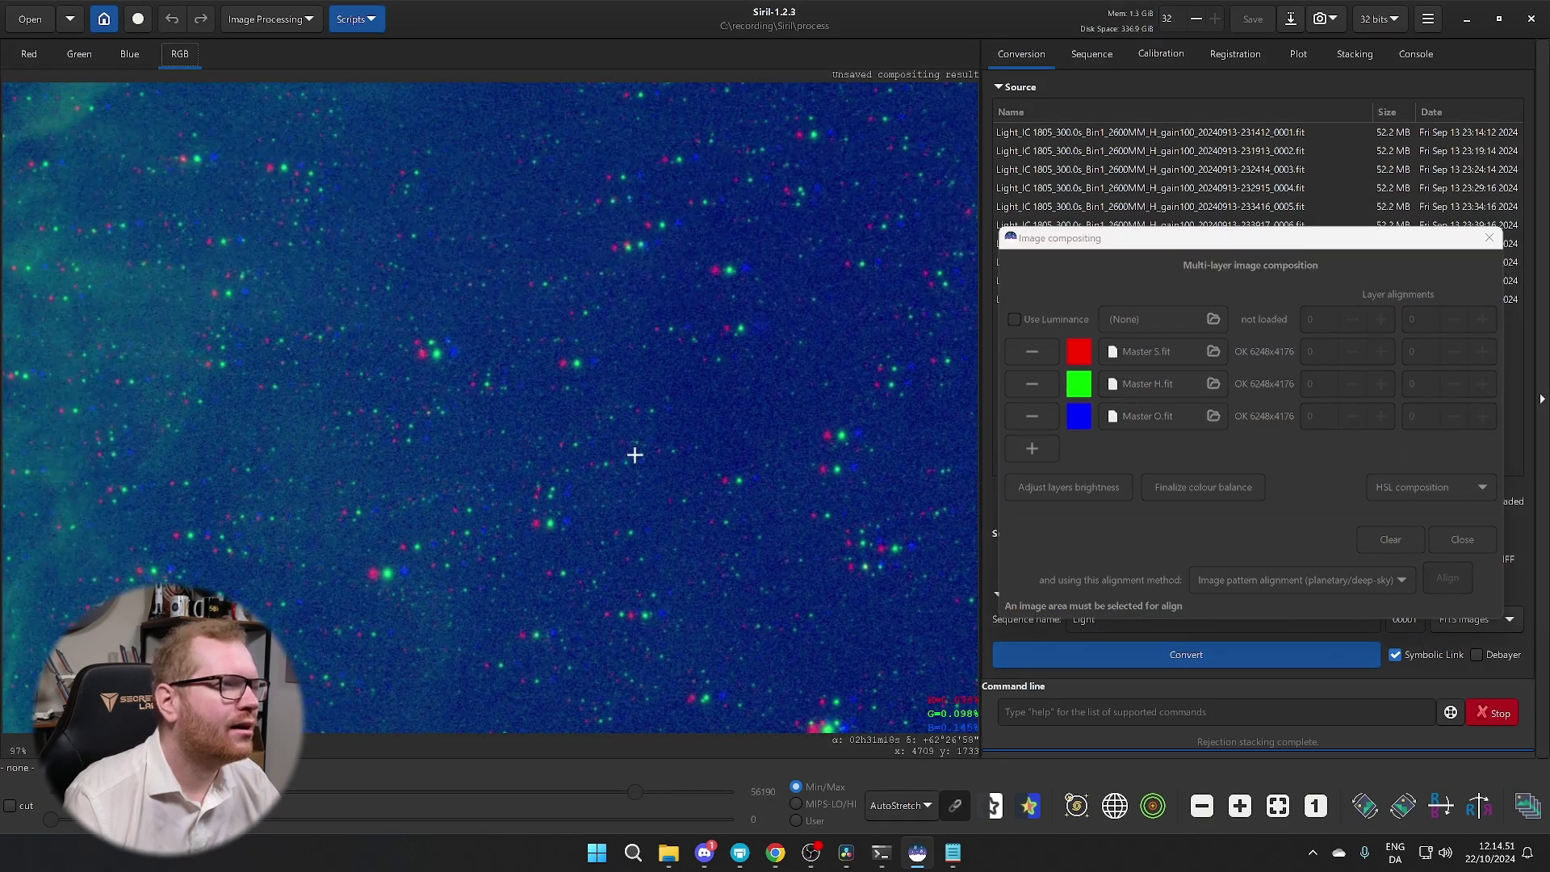
pyautogui.moveTo(630, 349); pyautogui.dragTo(495, 460)
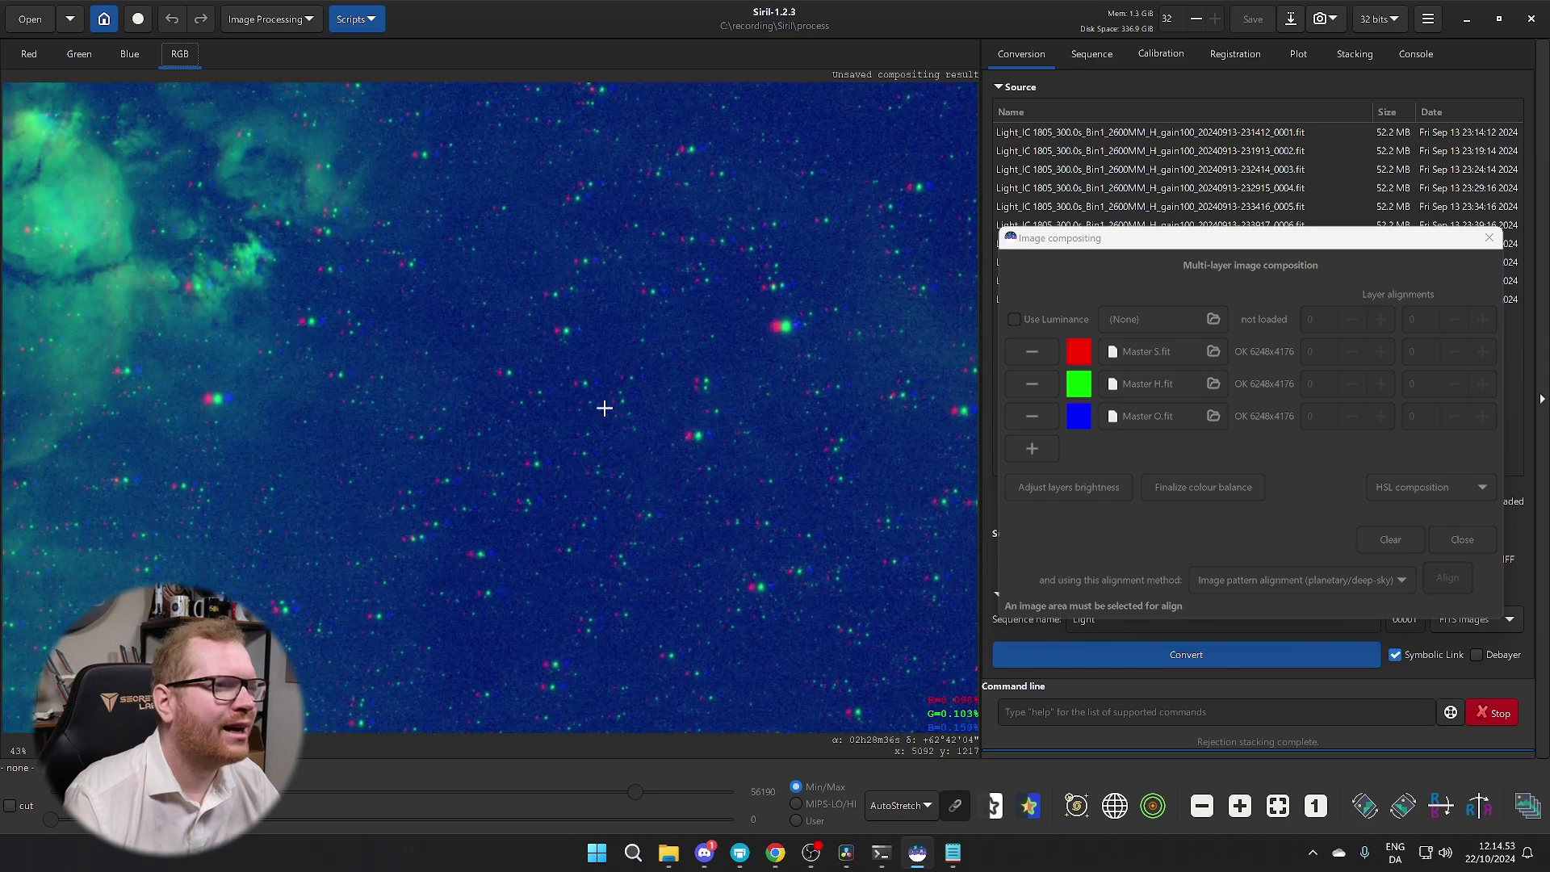
pyautogui.moveTo(605, 443); pyautogui.dragTo(523, 514)
pyautogui.moveTo(566, 355); pyautogui.dragTo(953, 549)
pyautogui.scroll(1, 450, 495)
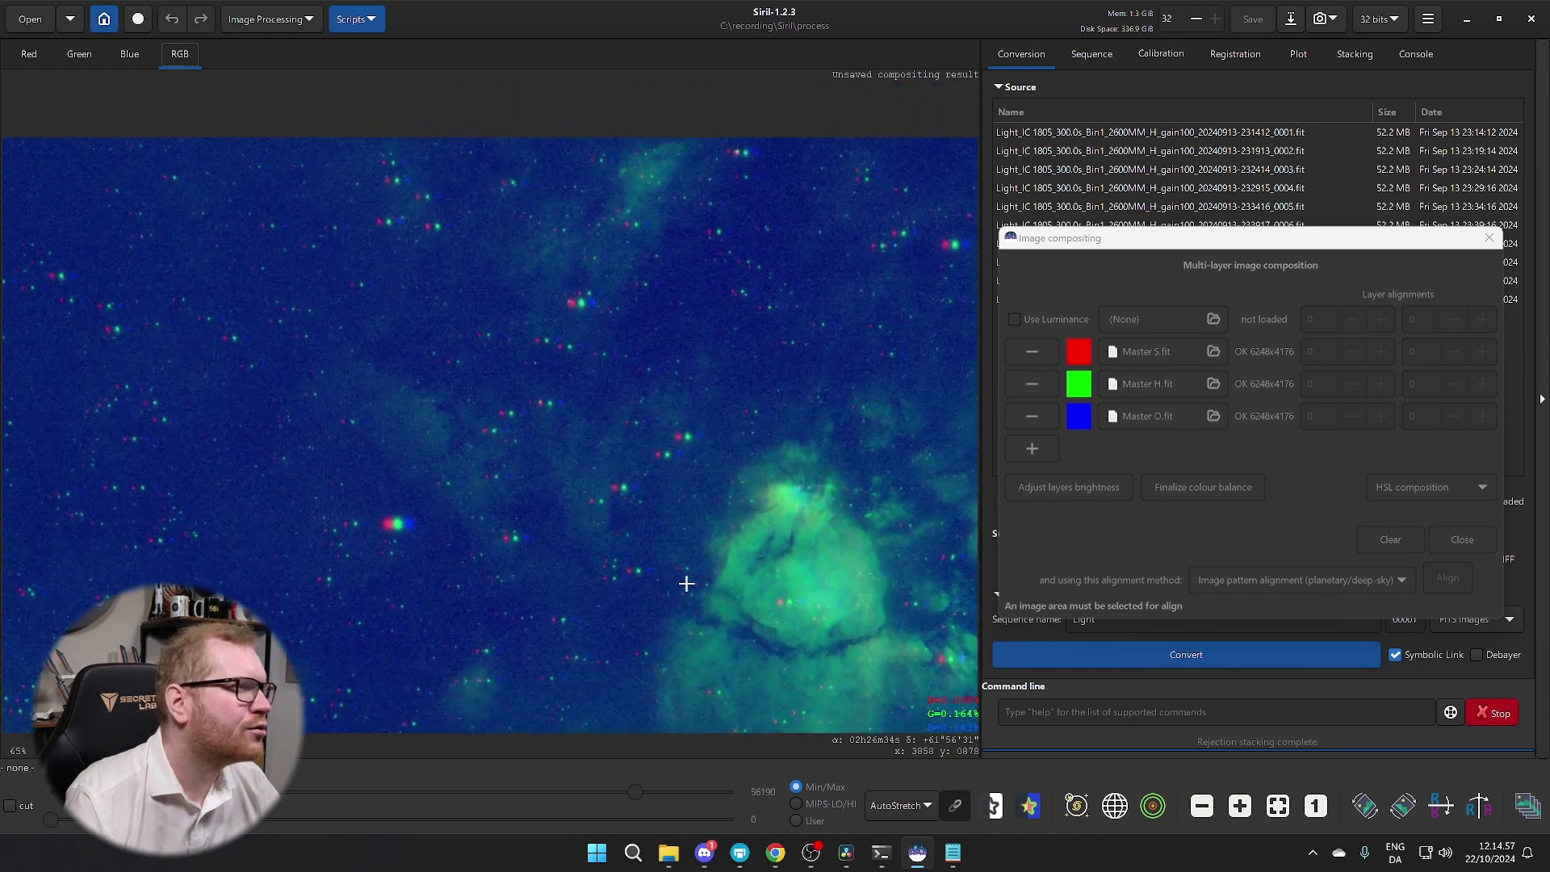
pyautogui.moveTo(538, 510); pyautogui.dragTo(768, 519)
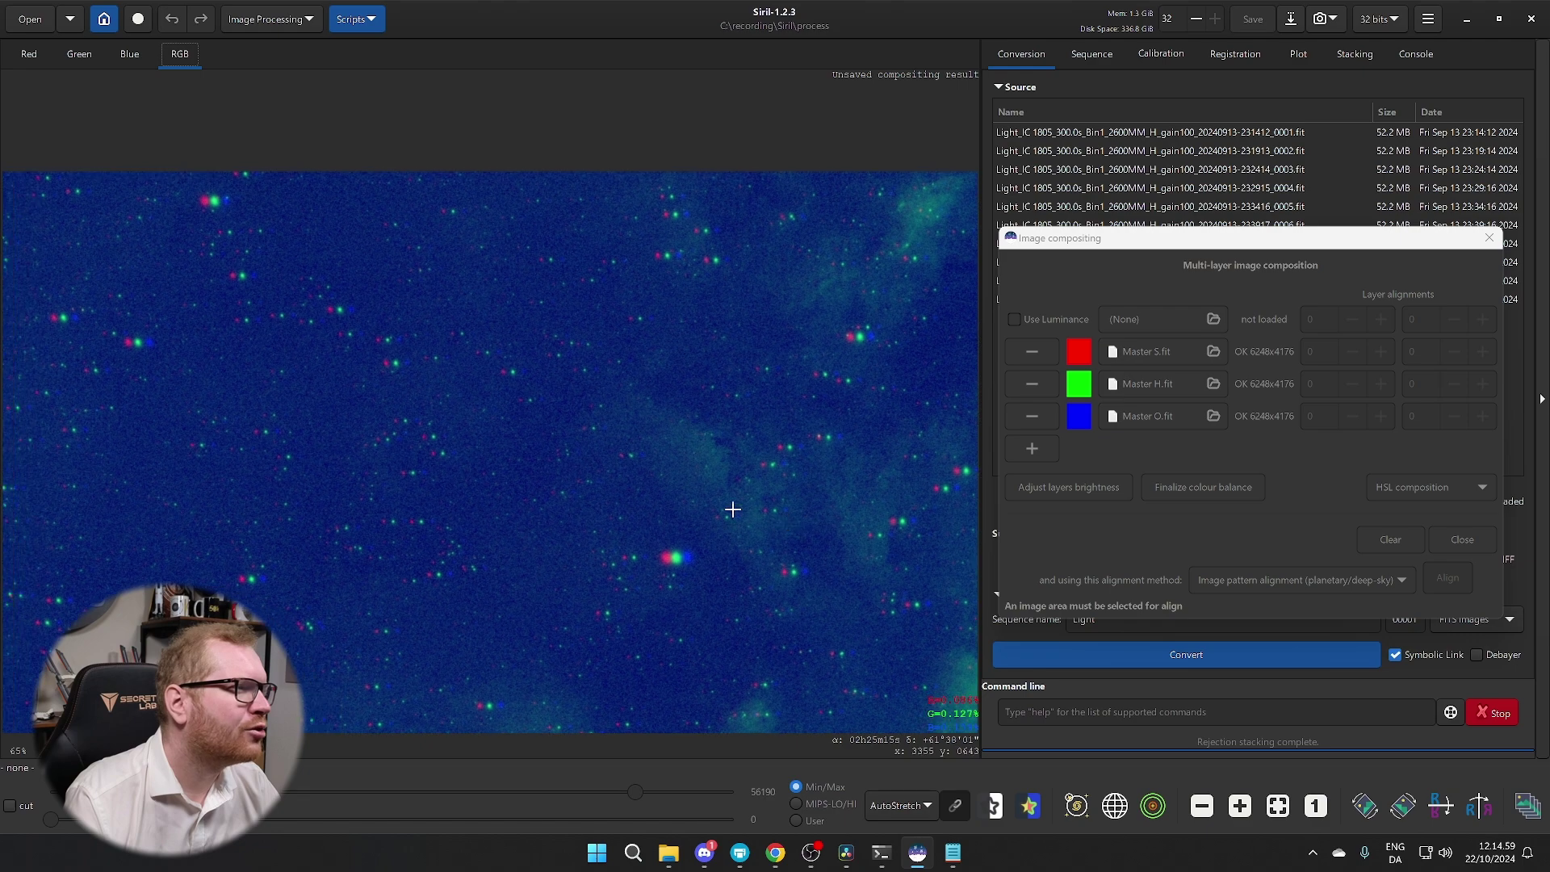
# Select a rectangular area around one isolated star, enlarged to enclose its red, green and blue copies with some margin
pyautogui.scroll(3, 516, 375)
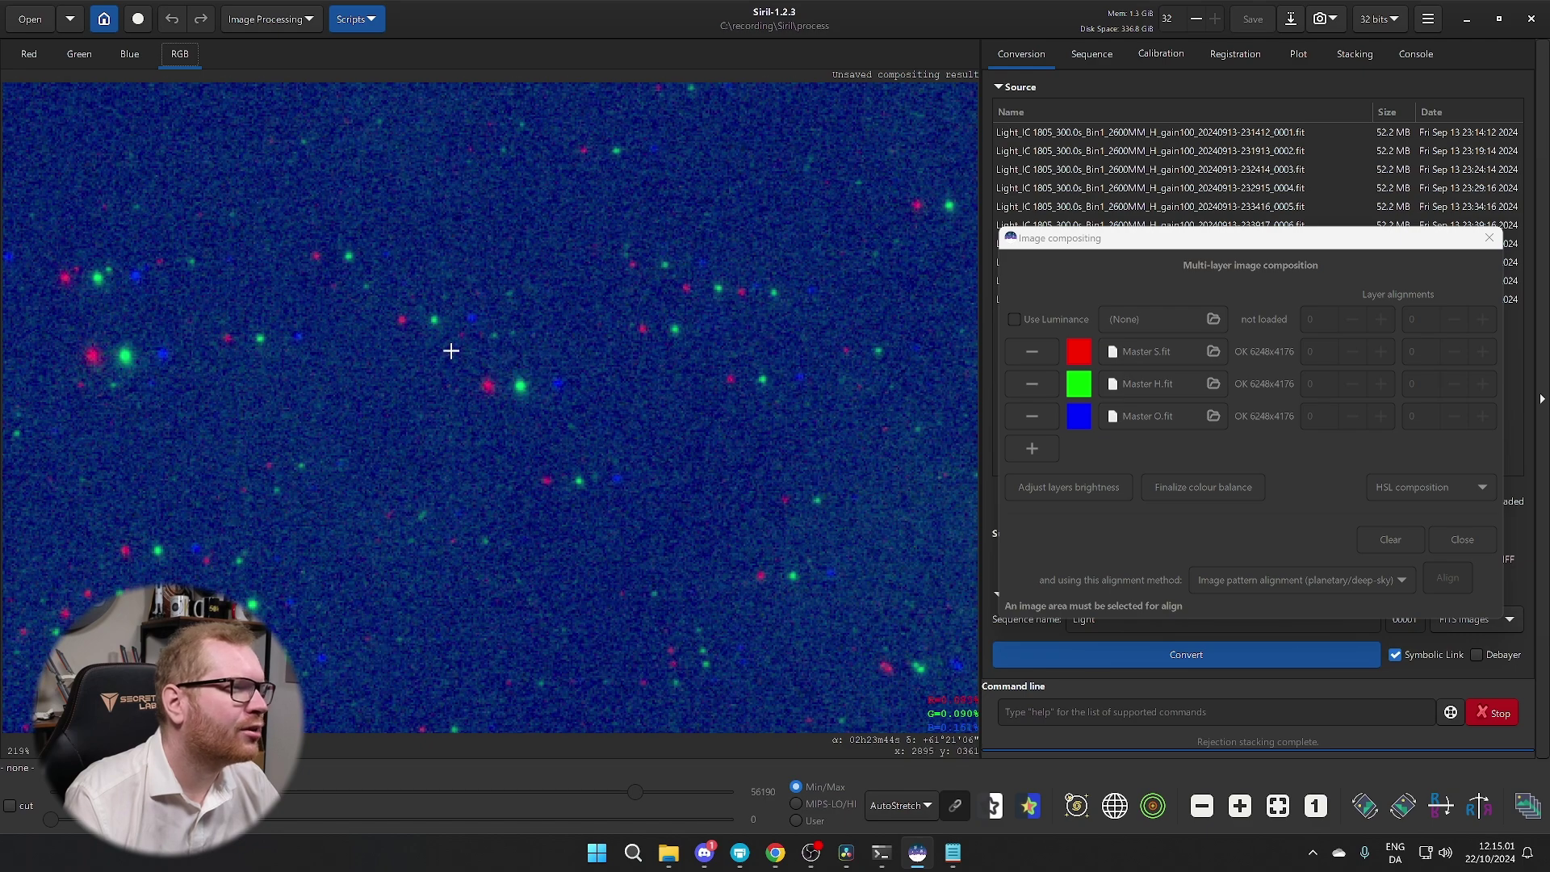
pyautogui.moveTo(457, 335); pyautogui.dragTo(625, 448)
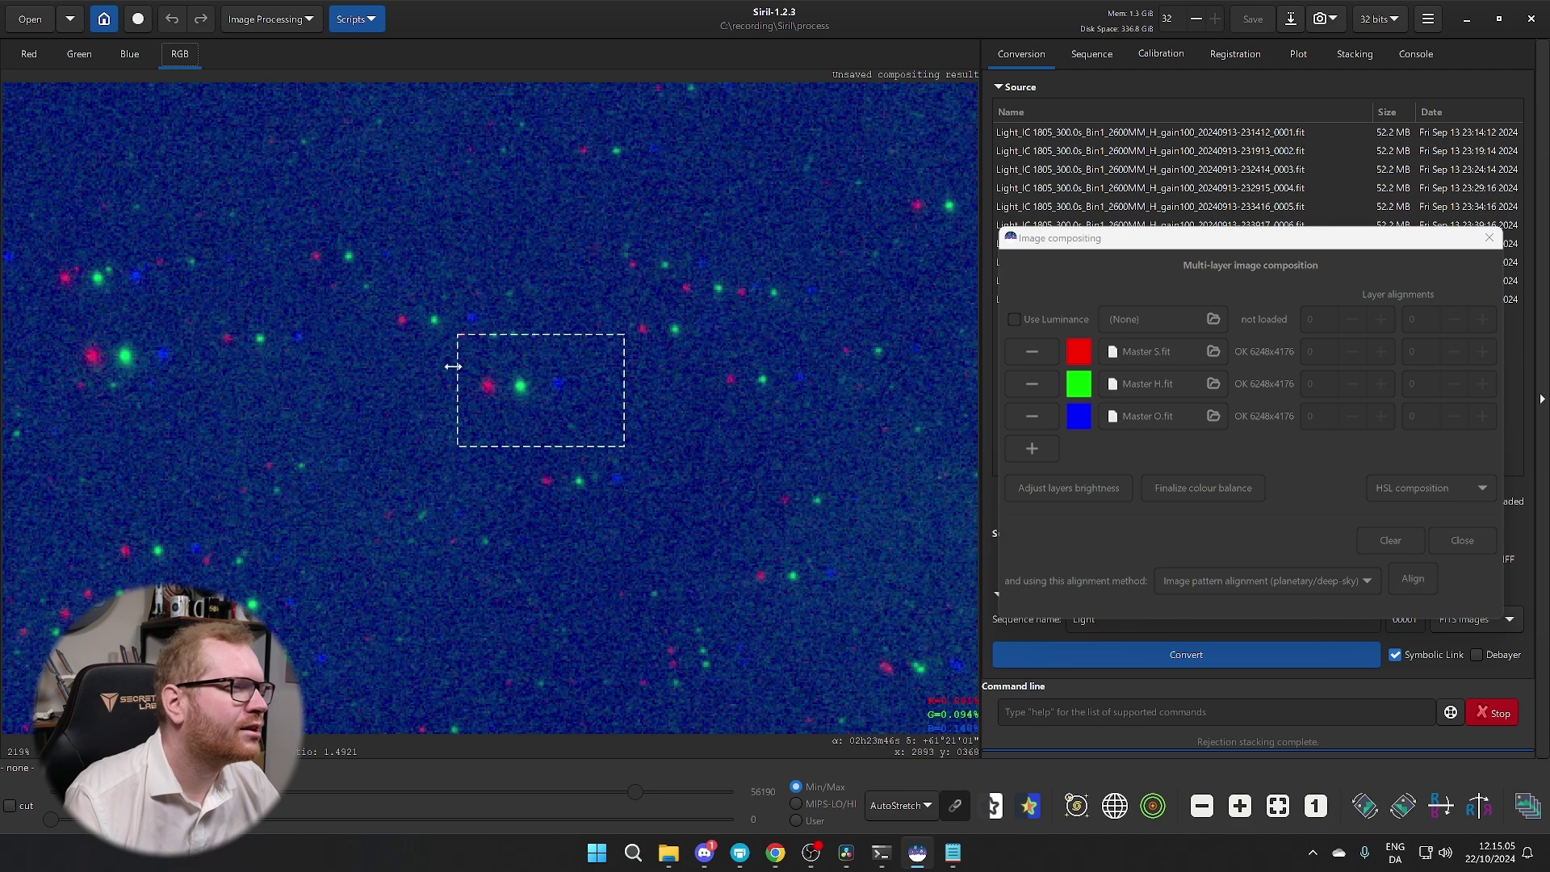
pyautogui.moveTo(453, 366); pyautogui.dragTo(401, 367)
pyautogui.moveTo(544, 335); pyautogui.dragTo(543, 301)
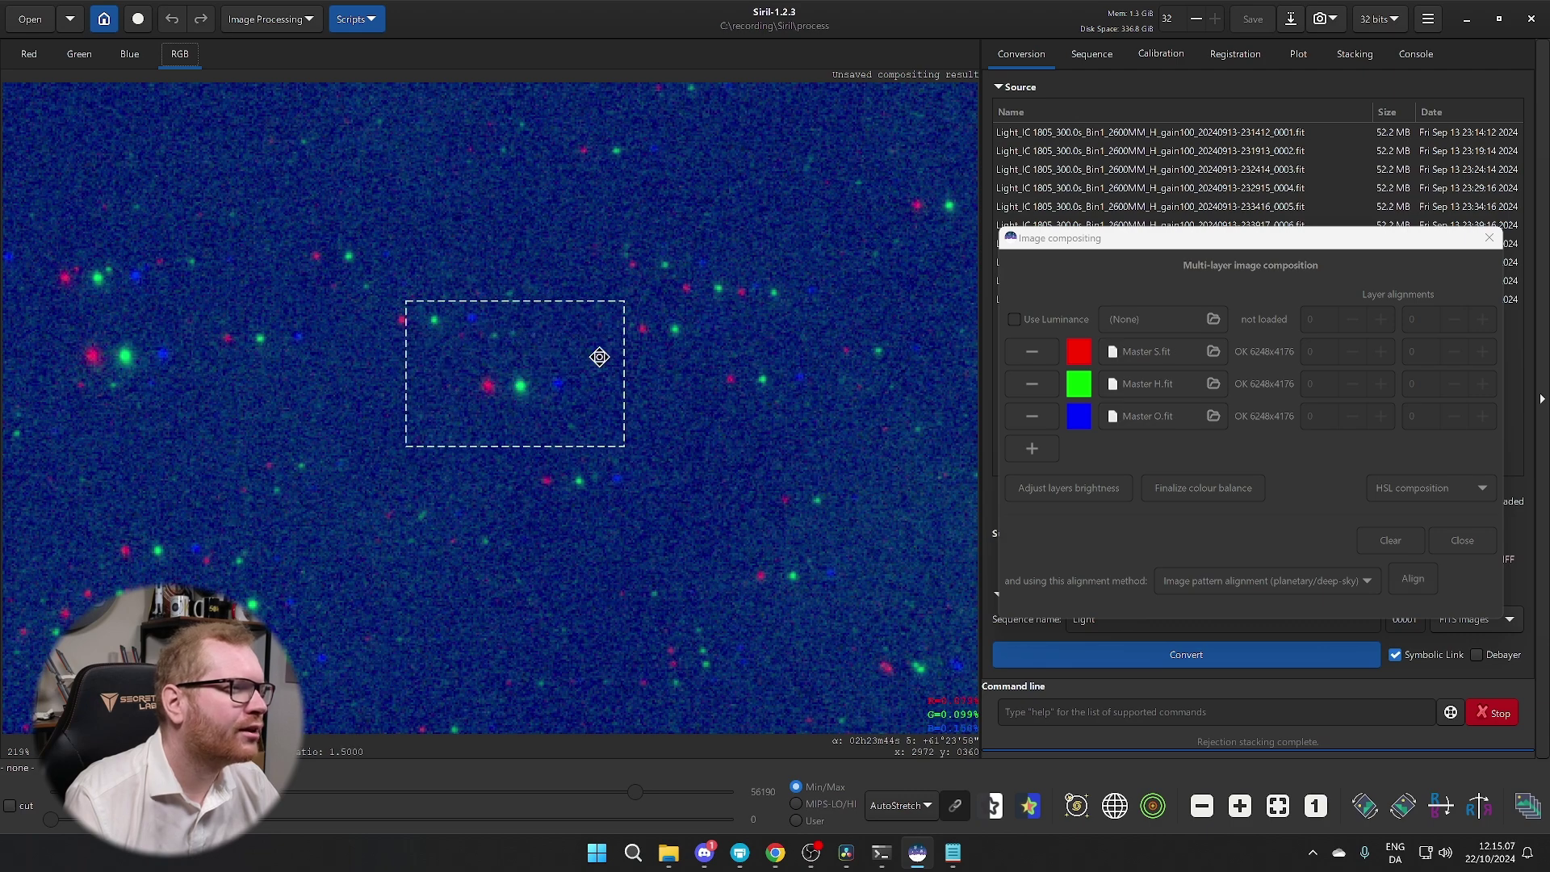
pyautogui.moveTo(623, 363); pyautogui.dragTo(647, 365)
pyautogui.moveTo(537, 452); pyautogui.dragTo(540, 480)
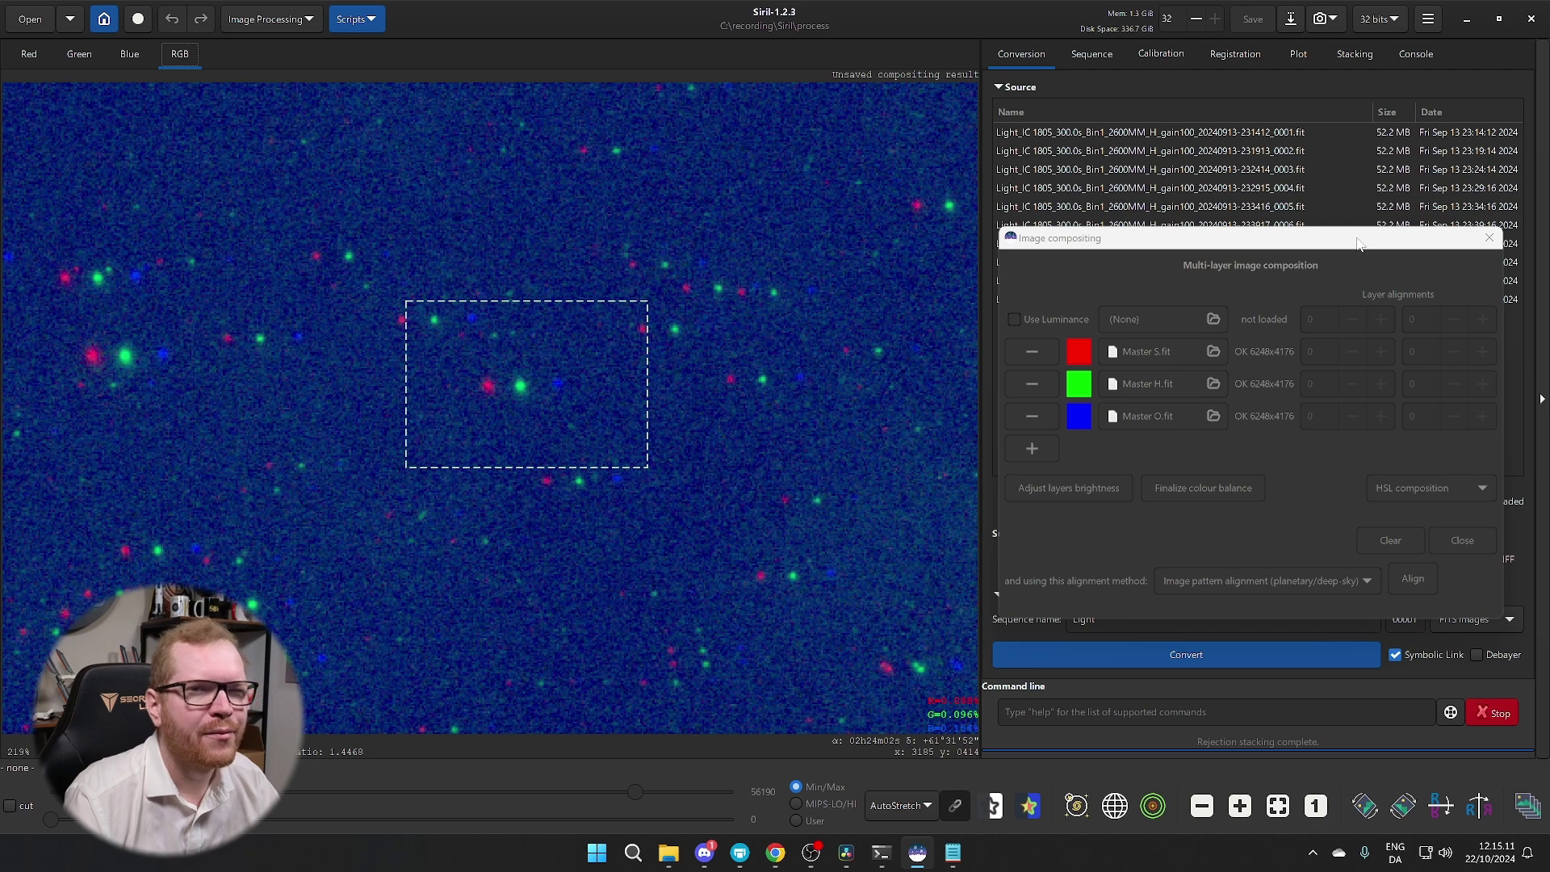
# Align the composition layers using the One star registration (deep-sky) method
pyautogui.moveTo(1357, 243); pyautogui.dragTo(1100, 218)
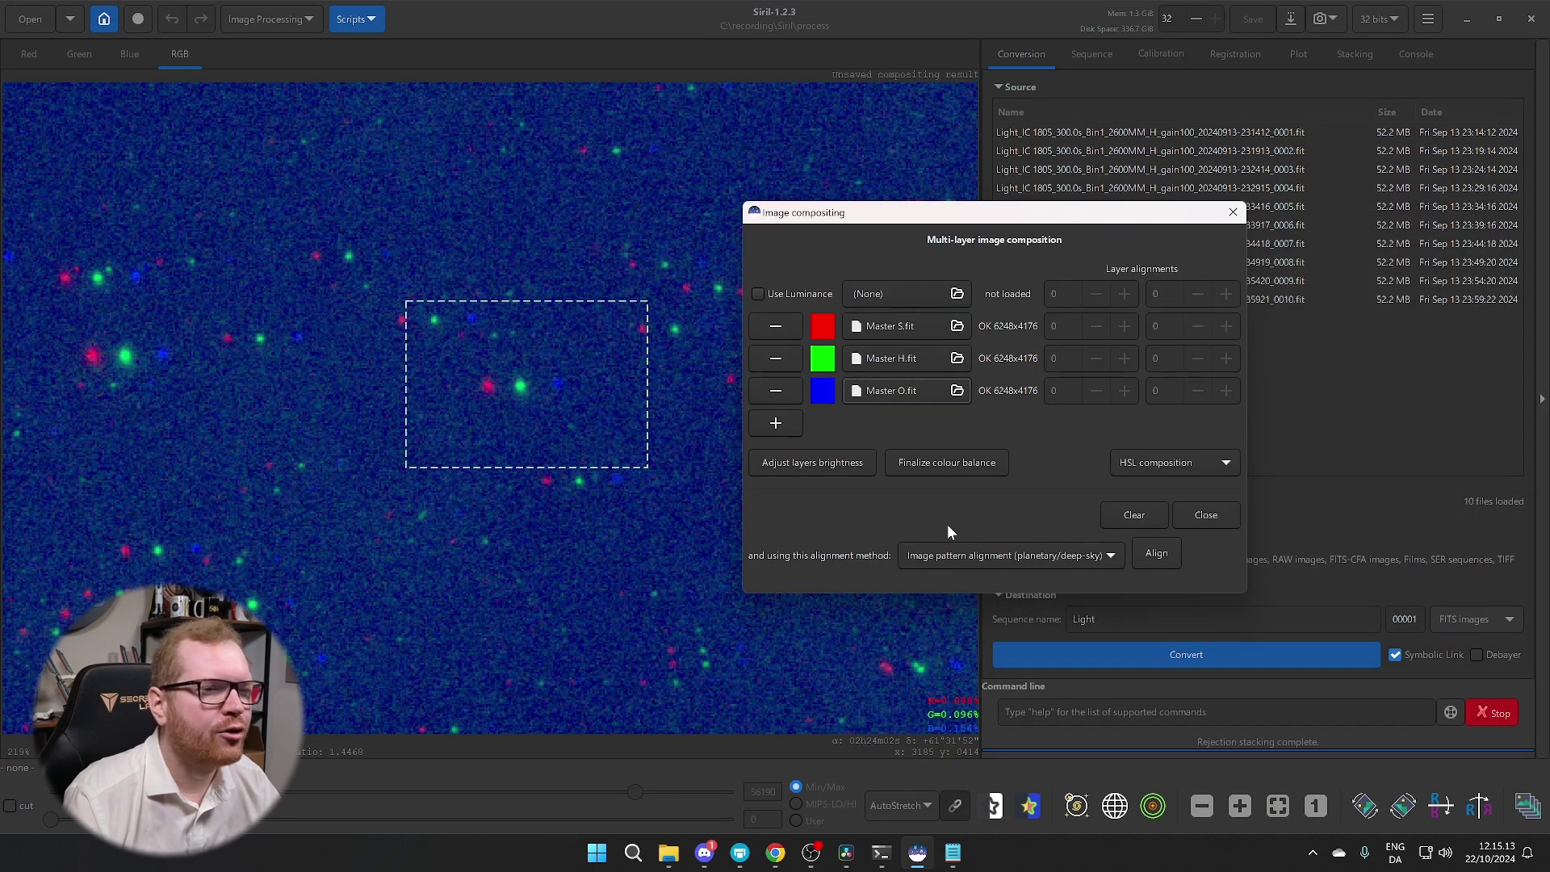
pyautogui.click(952, 555)
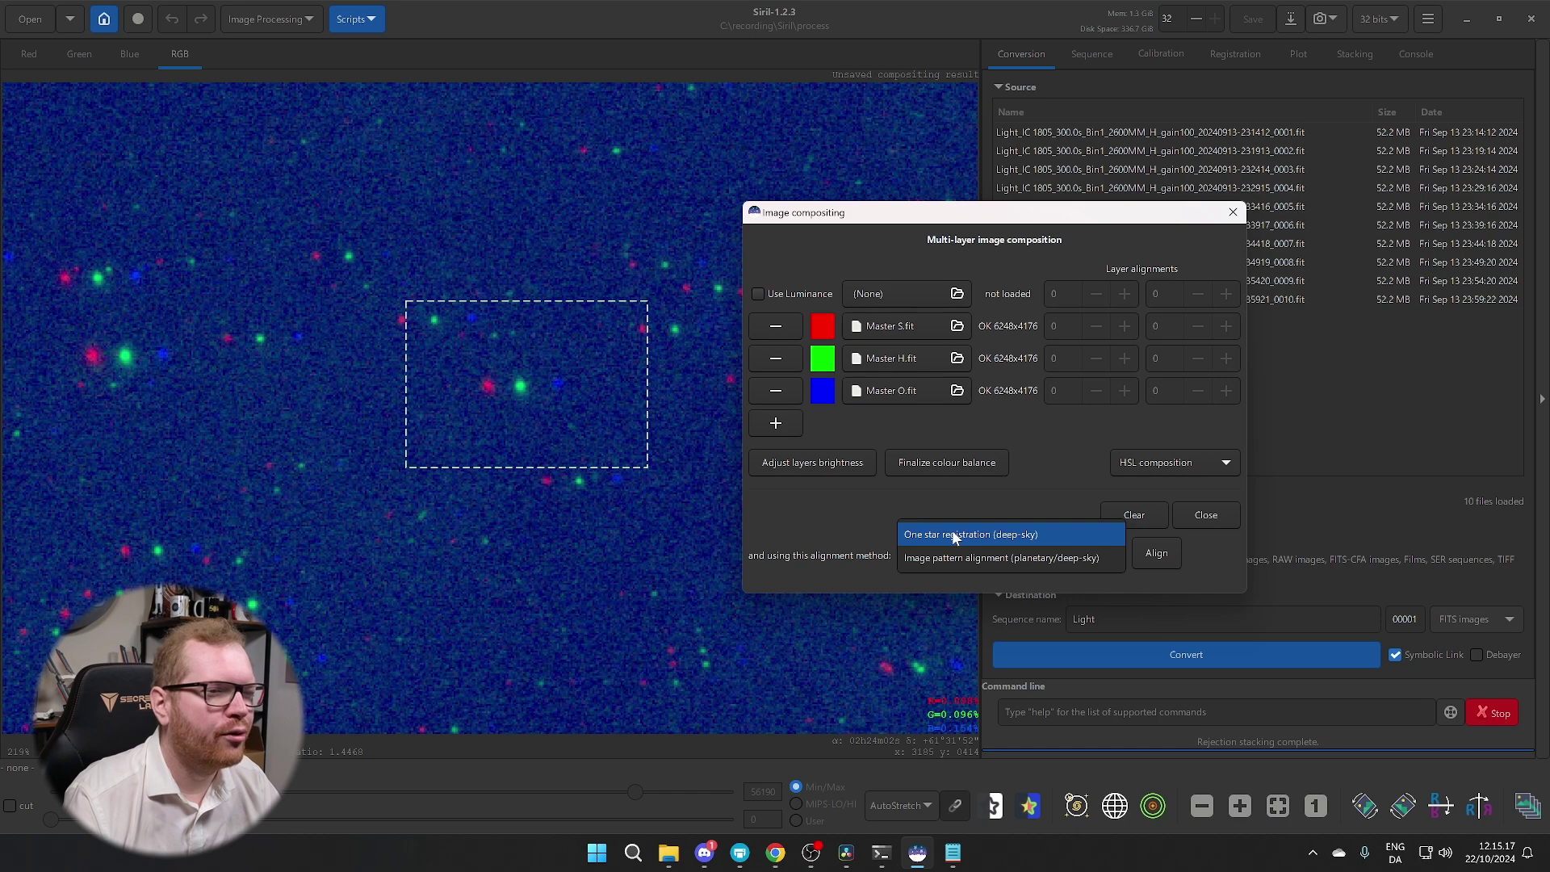
pyautogui.click(954, 536)
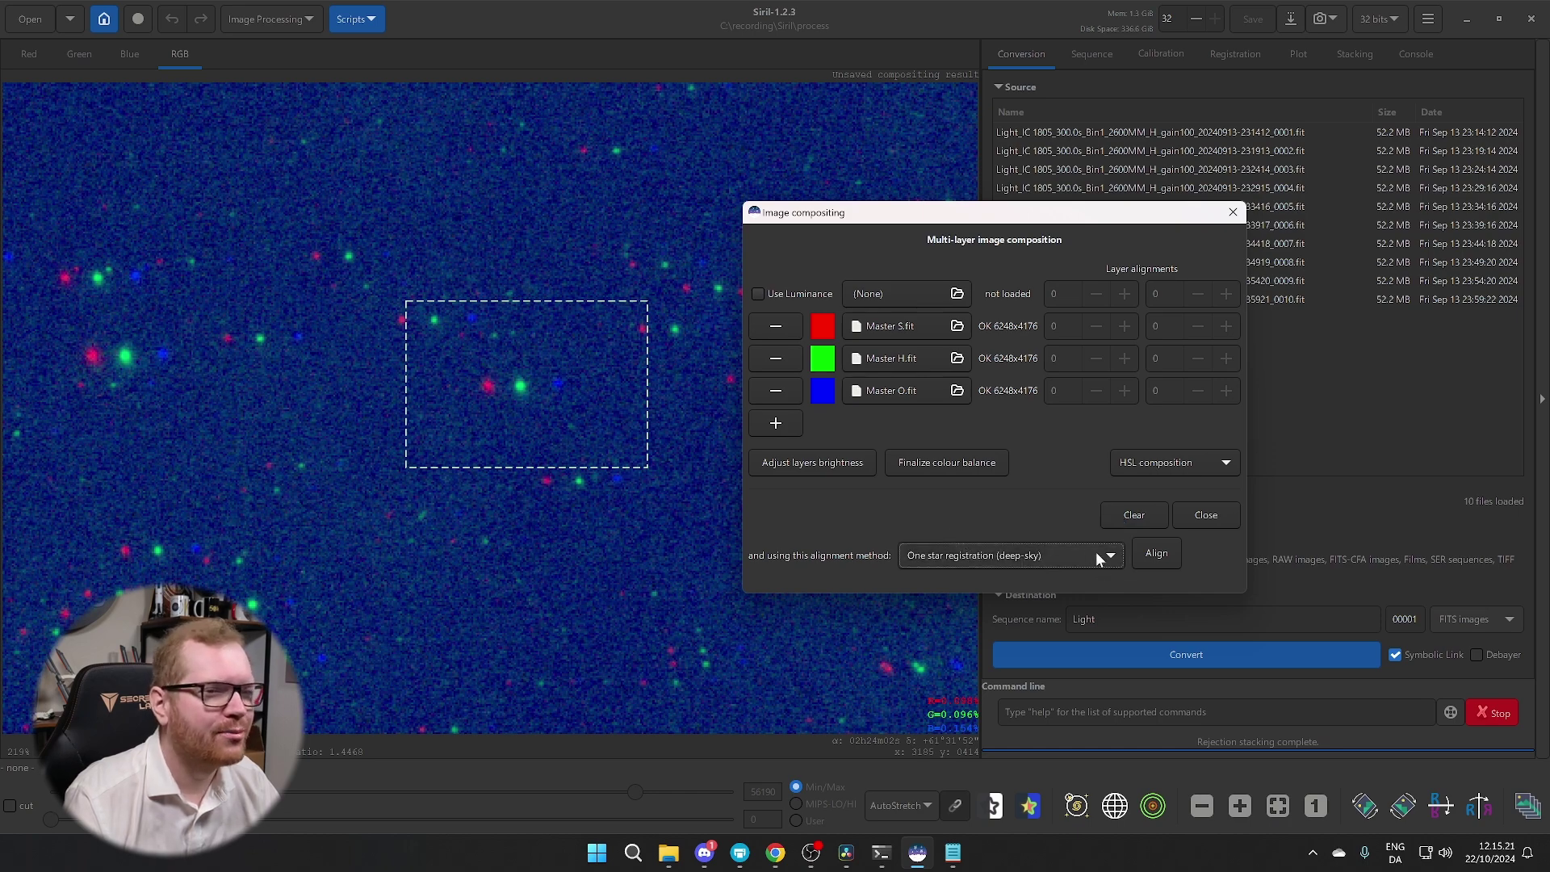
pyautogui.click(1158, 552)
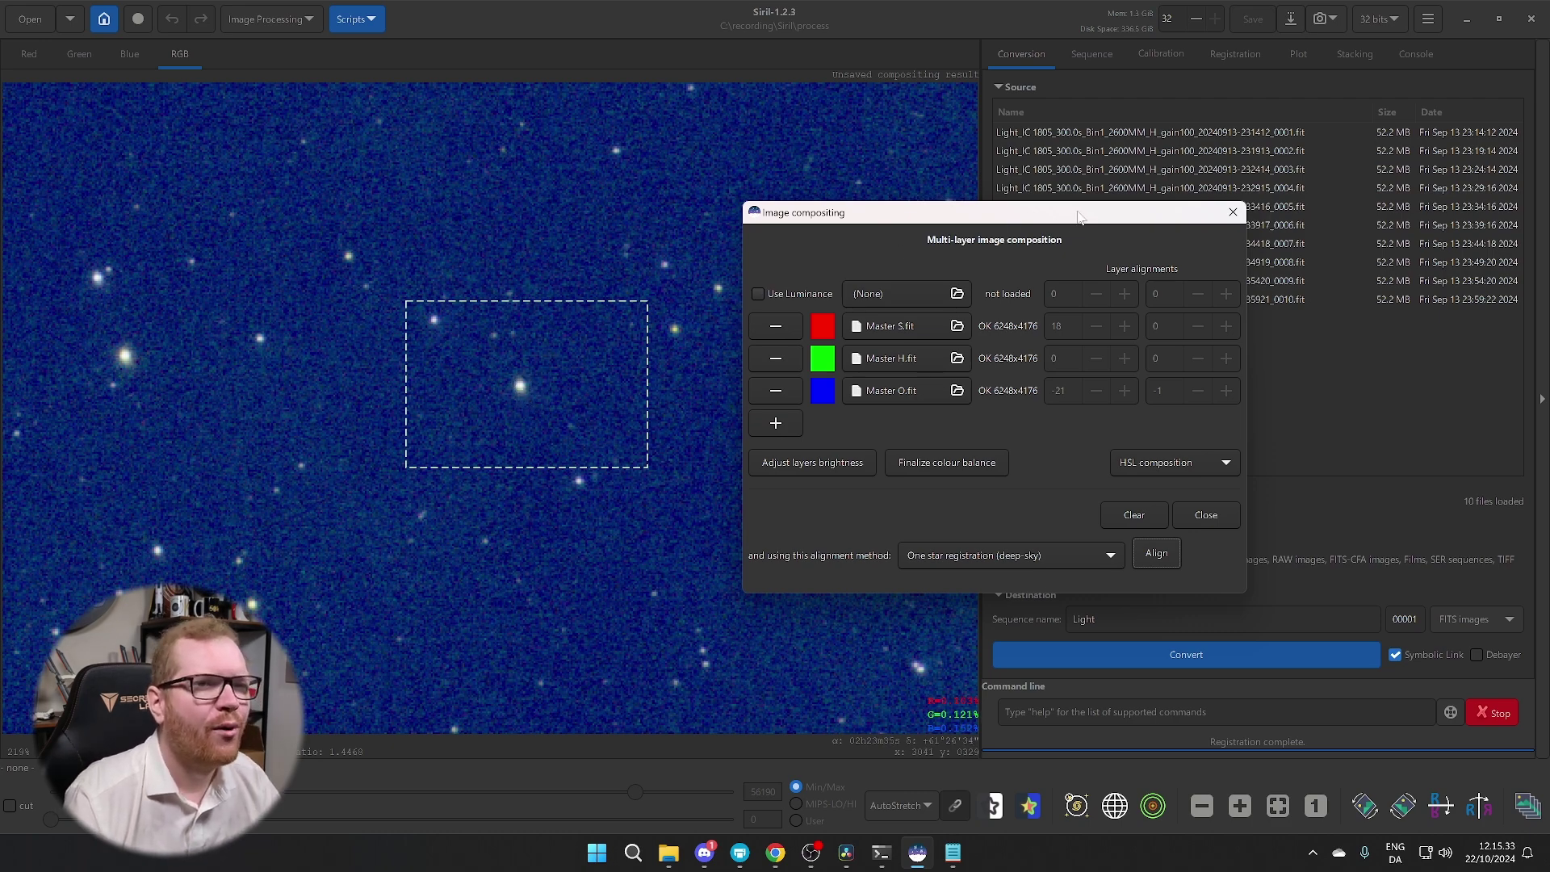
# Inspect the aligned composite close up in several areas, including near the image edges, to check the star alignment
pyautogui.moveTo(1079, 215); pyautogui.dragTo(1385, 206)
pyautogui.scroll(-3, 684, 381)
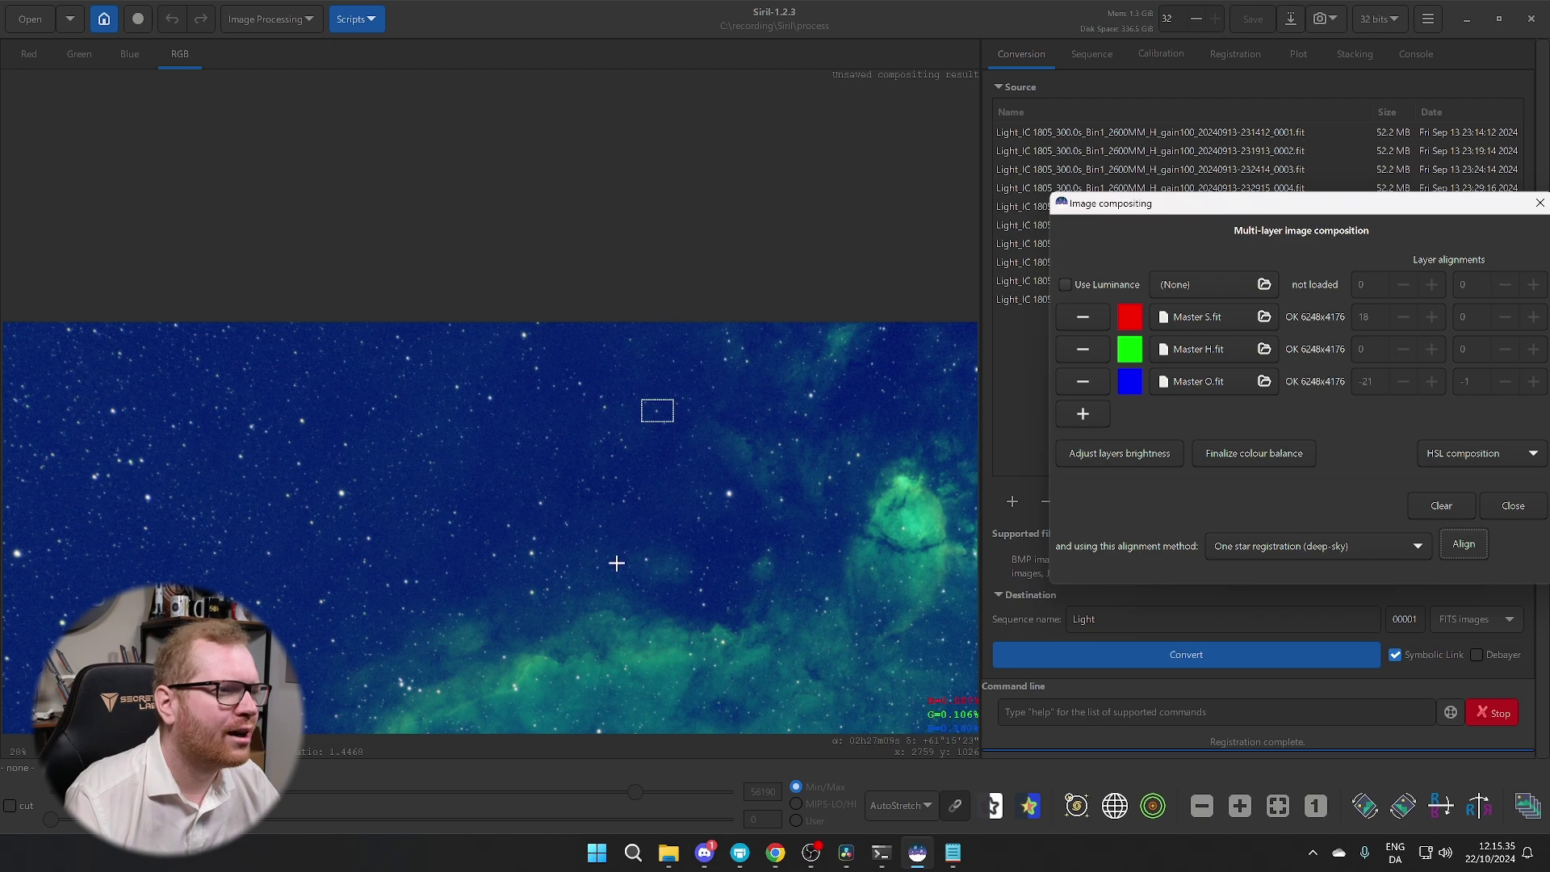
pyautogui.click(650, 364)
pyautogui.scroll(-5, 650, 364)
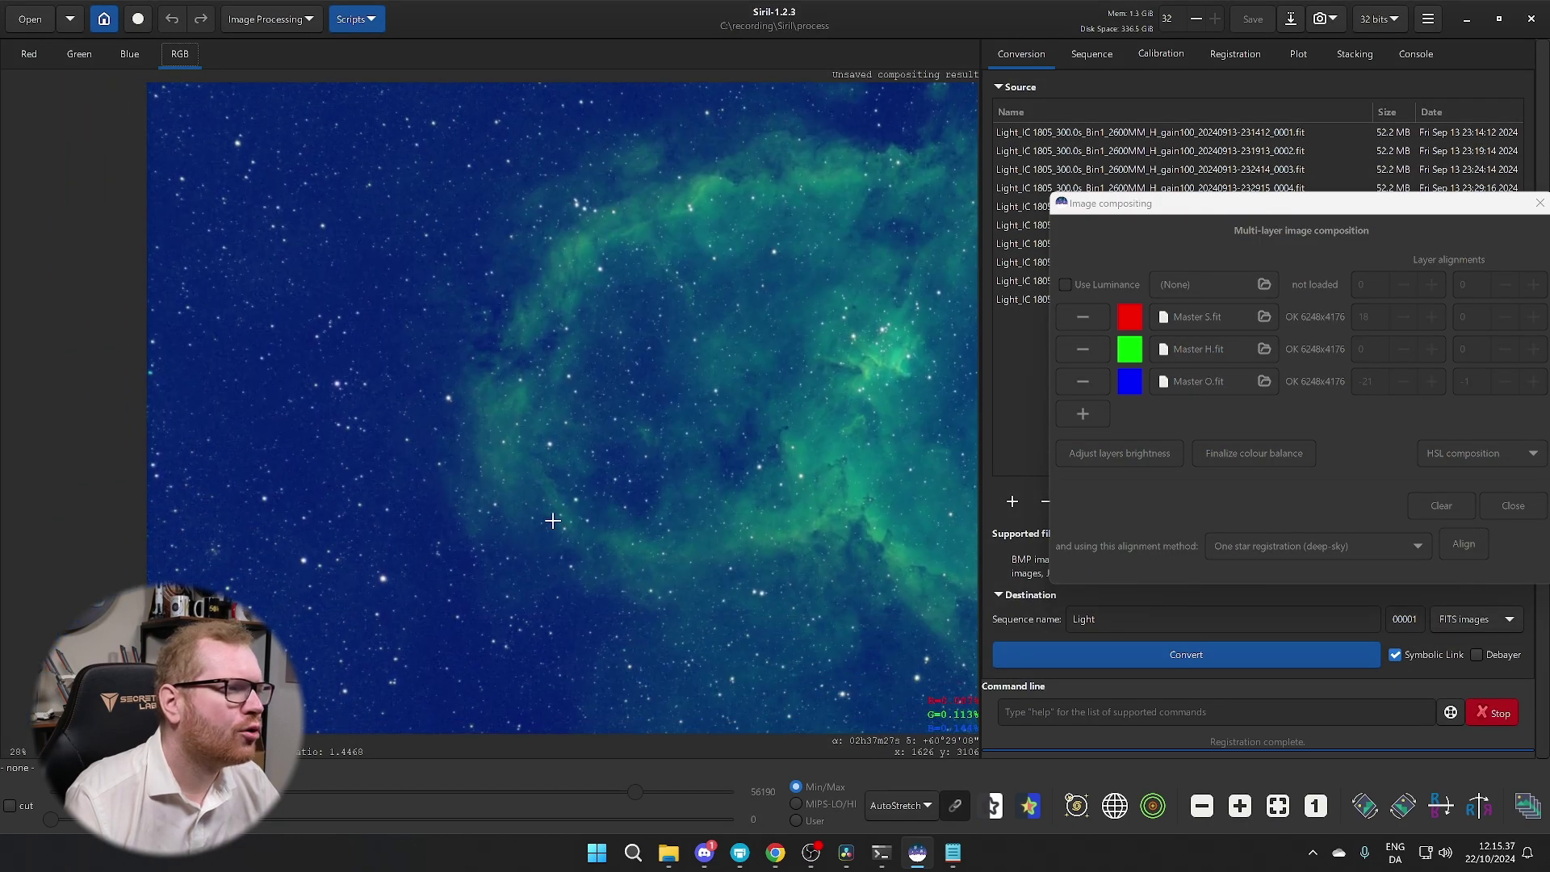
pyautogui.scroll(5, 501, 505)
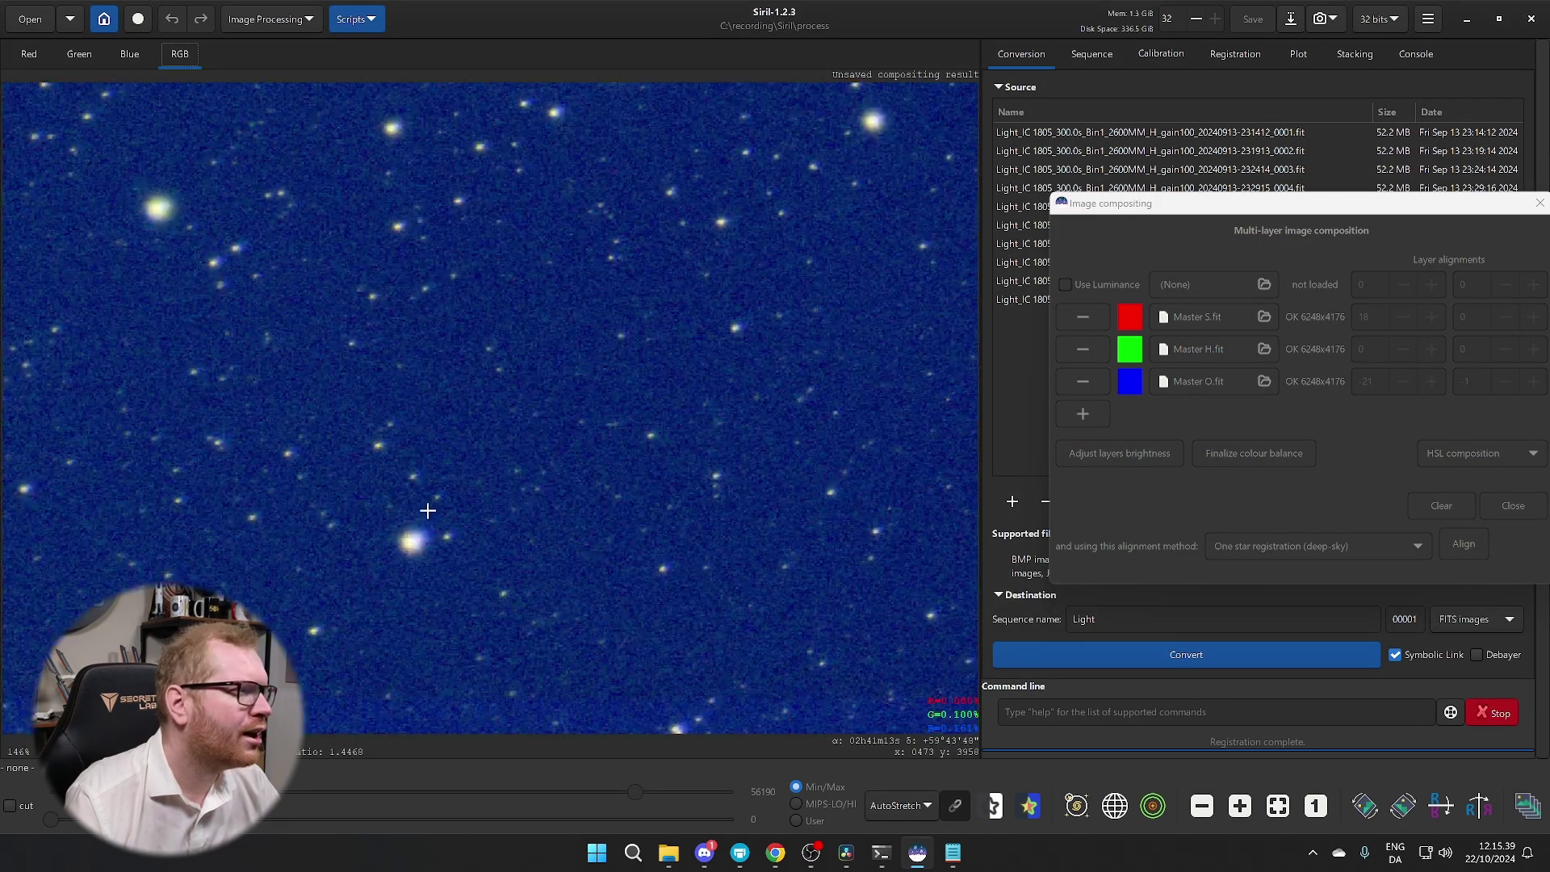
pyautogui.scroll(2, 426, 554)
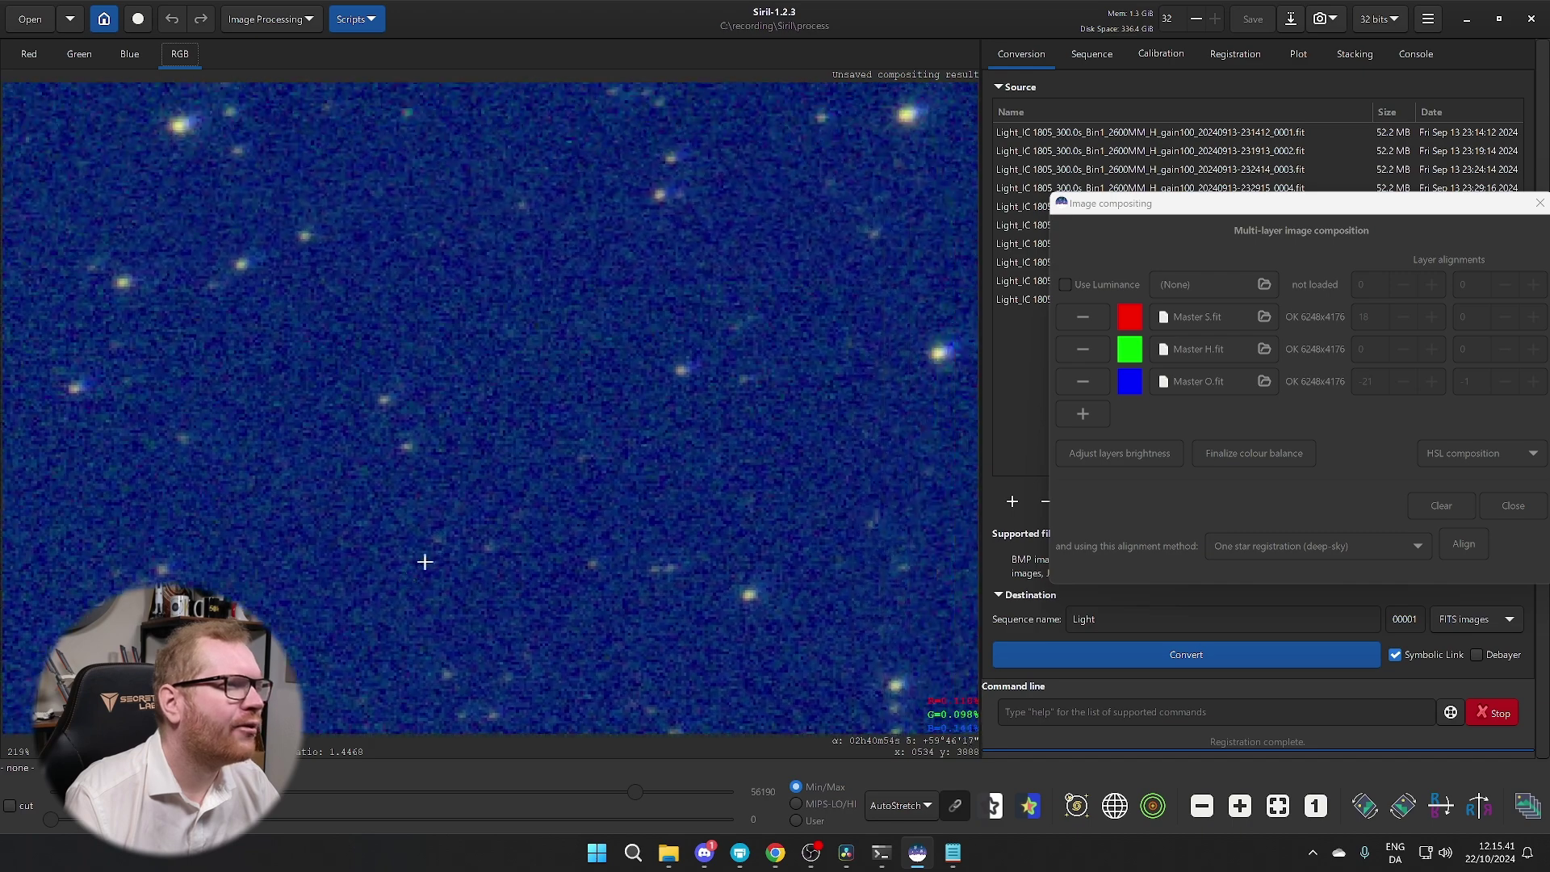
pyautogui.moveTo(635, 445); pyautogui.dragTo(659, 366)
pyautogui.moveTo(639, 304); pyautogui.dragTo(500, 505)
pyautogui.scroll(-8, 501, 504)
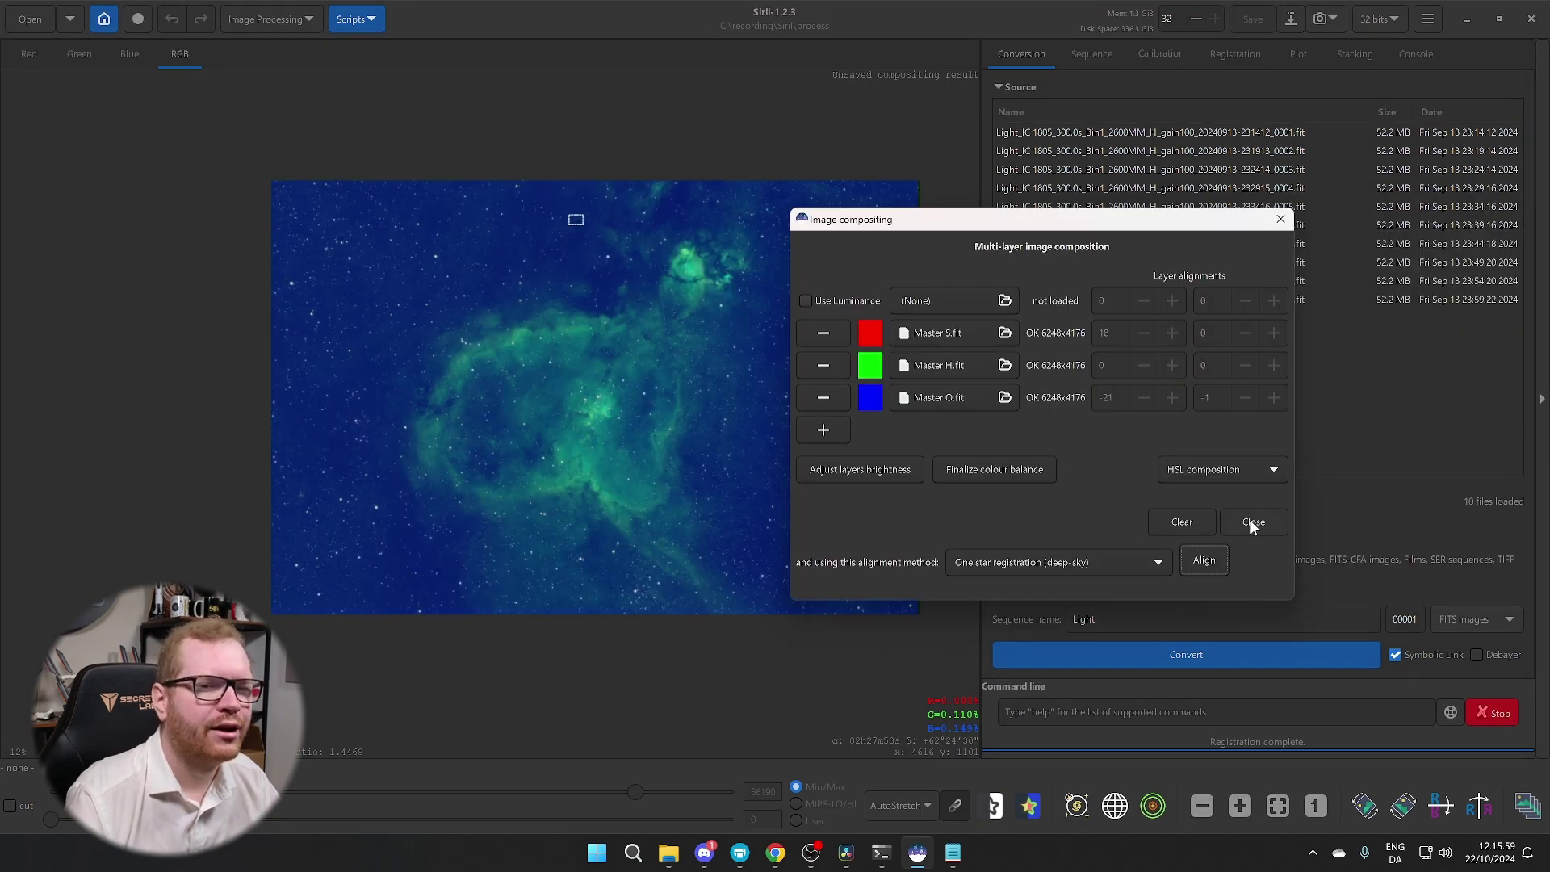
# Close the image compositing window and set the preview display mode to Linear
pyautogui.click(1252, 522)
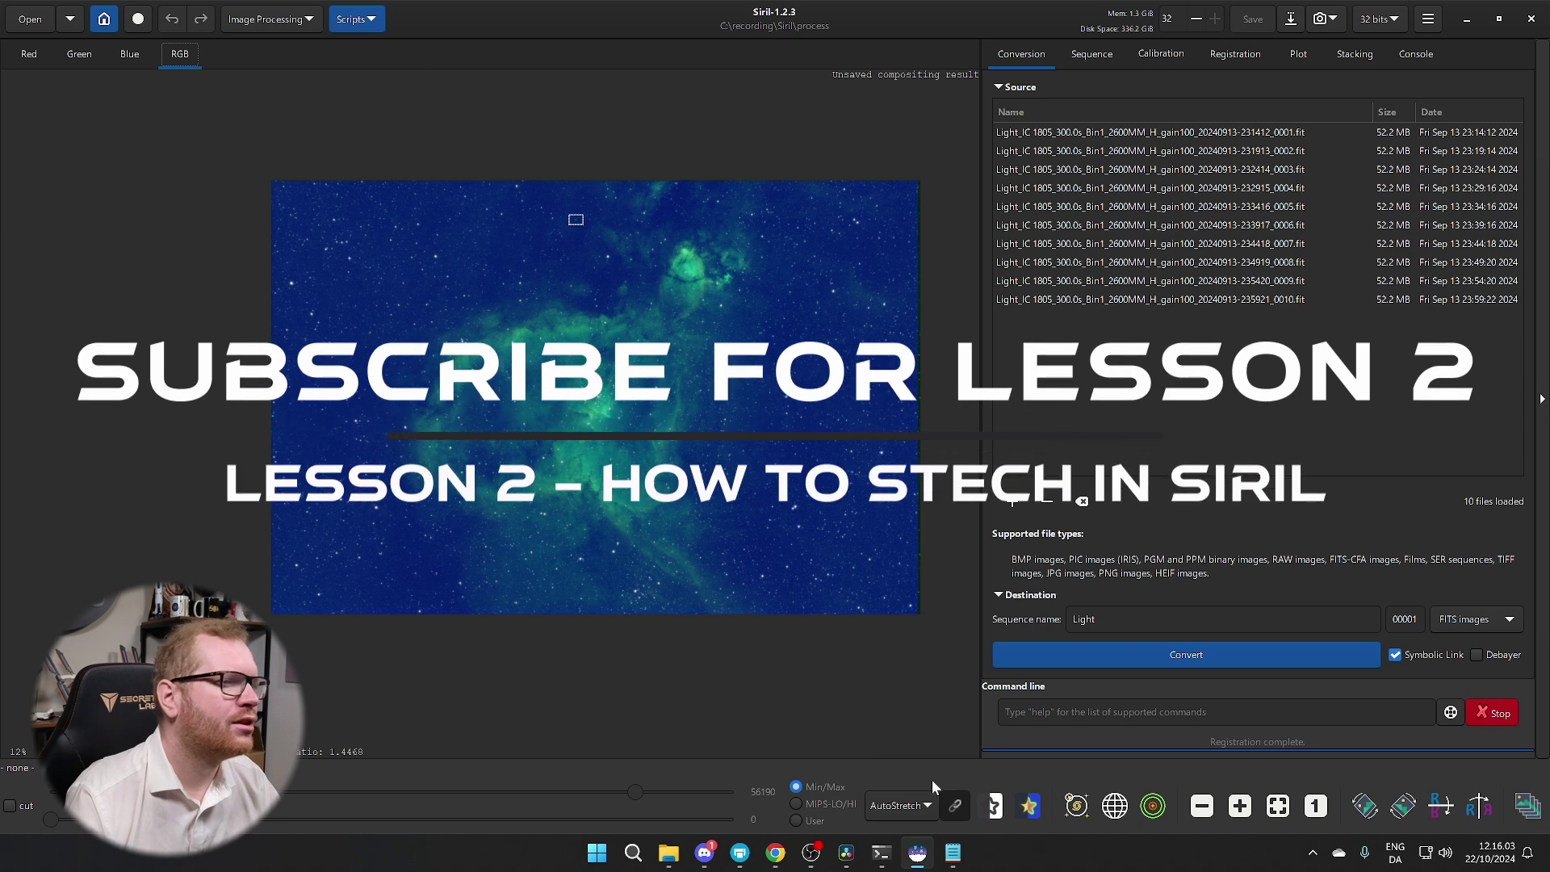
pyautogui.moveTo(952, 852)
pyautogui.click(895, 802)
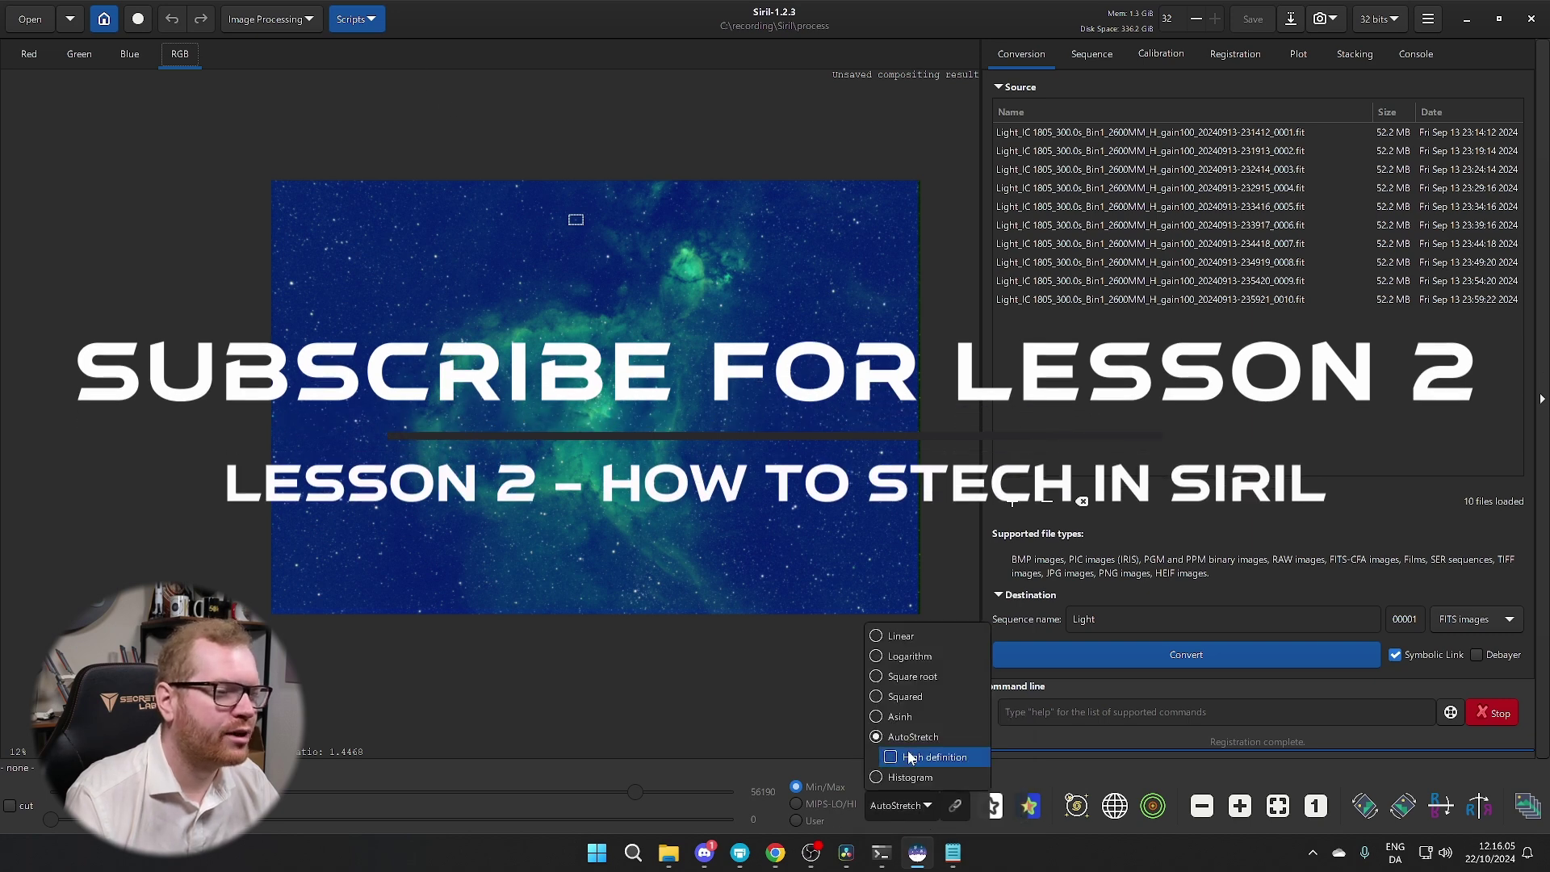
pyautogui.click(917, 635)
# Open the list of available processing scripts
pyautogui.click(347, 19)
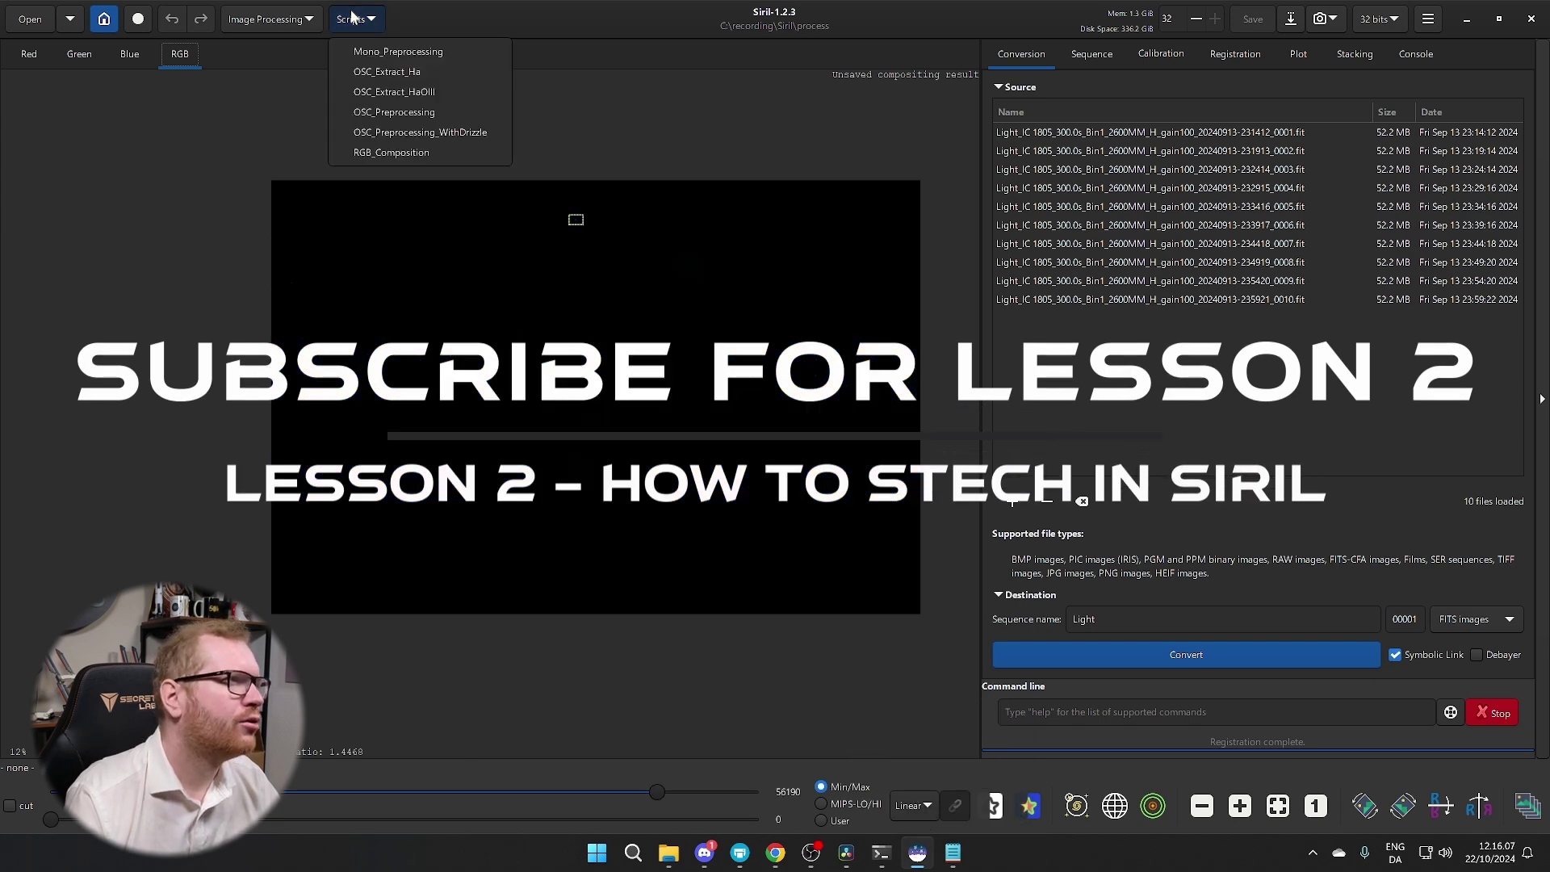